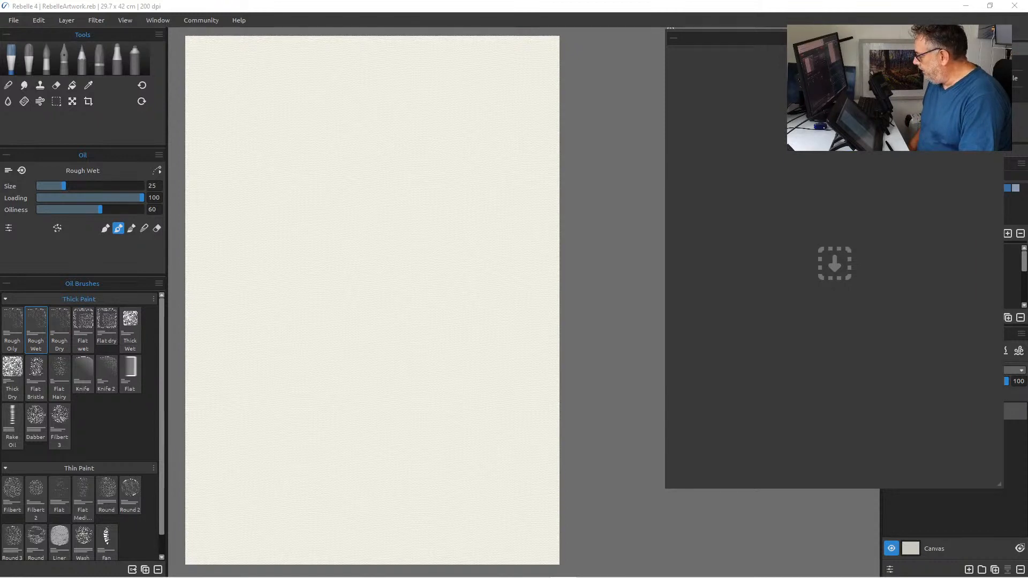
Load the ship photo 20190602_213936.jpg from the Source Photos folder as the reference image.
{"action": "left_click", "coordinate": [1002, 49]}
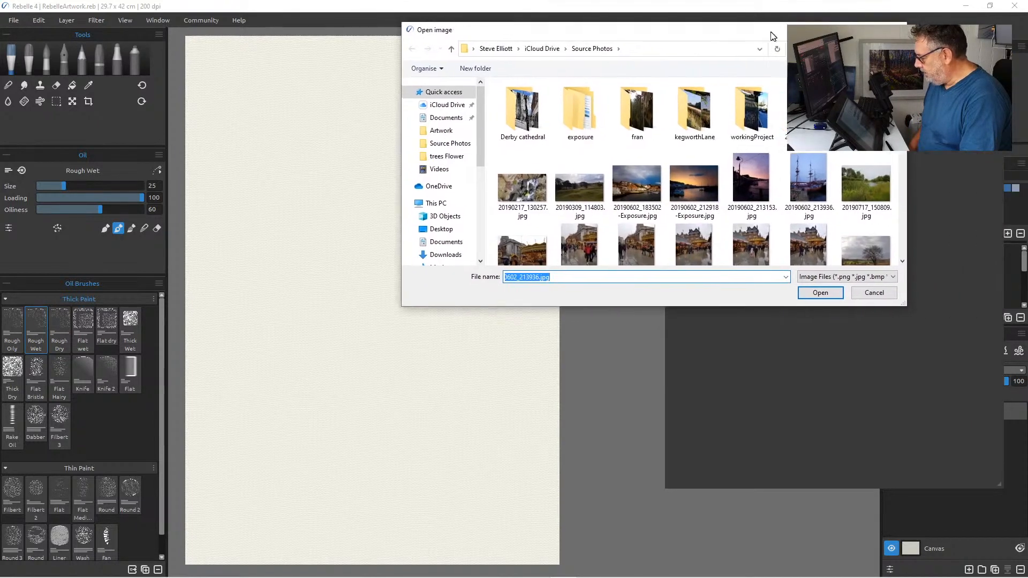
{"action": "left_click", "coordinate": [801, 186]}
{"action": "left_click", "coordinate": [811, 292]}
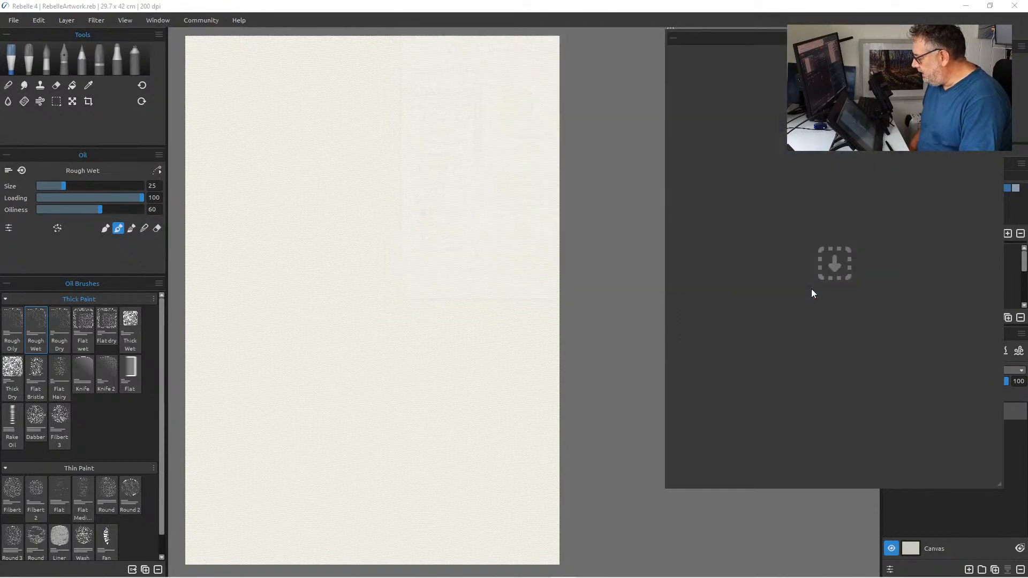
Move and shrink the reference image window so that it sits beside the canvas without covering it.
{"action": "left_click_drag", "start_coordinate": [817, 34], "coordinate": [695, 33]}
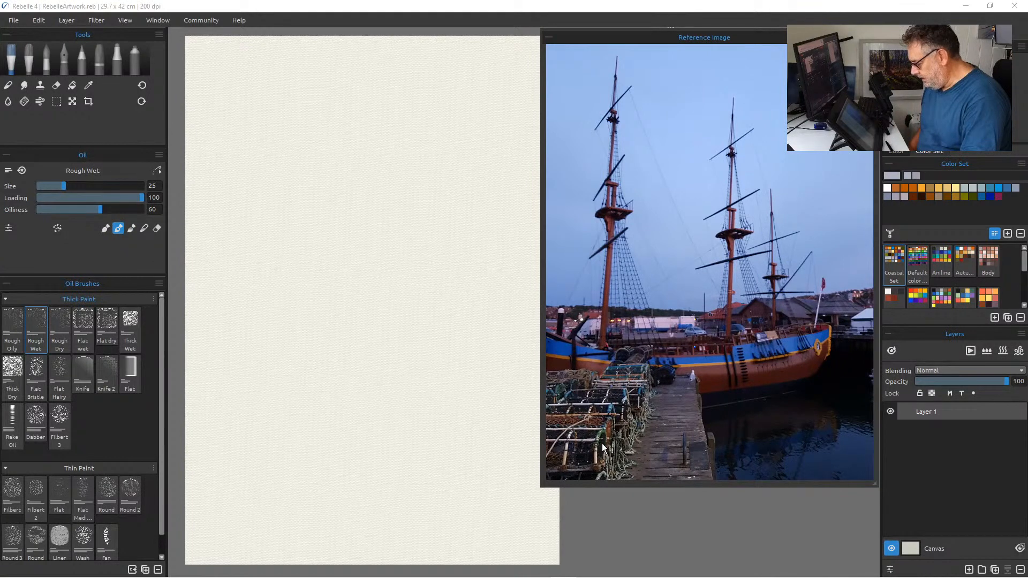
{"action": "left_click_drag", "start_coordinate": [541, 486], "coordinate": [575, 433]}
{"action": "mouse_move", "coordinate": [708, 35]}
{"action": "left_mouse_down"}
{"action": "mouse_move", "coordinate": [696, 44]}
{"action": "mouse_move", "coordinate": [705, 40]}
{"action": "left_mouse_up"}
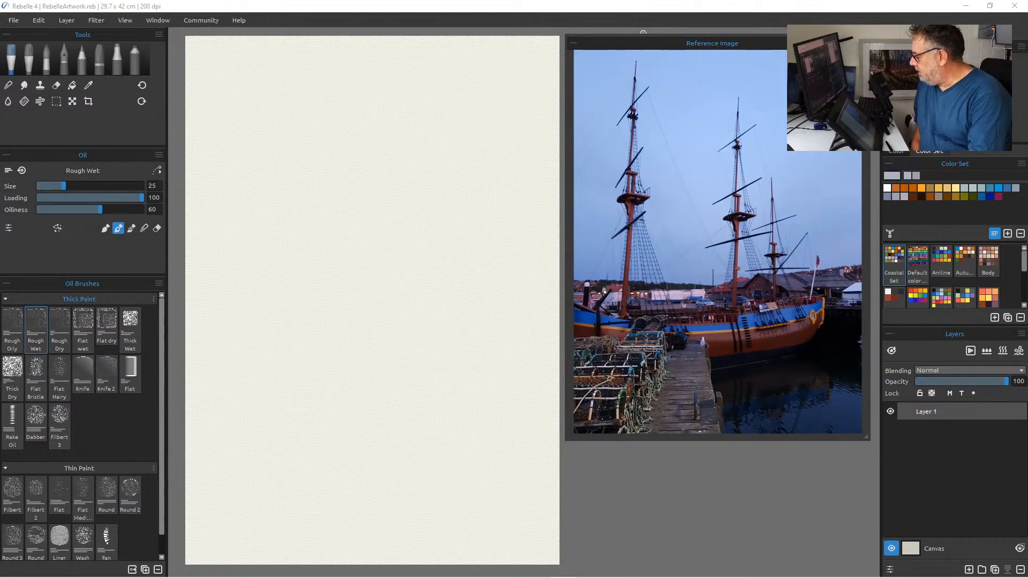
{"action": "left_click", "coordinate": [893, 152]}
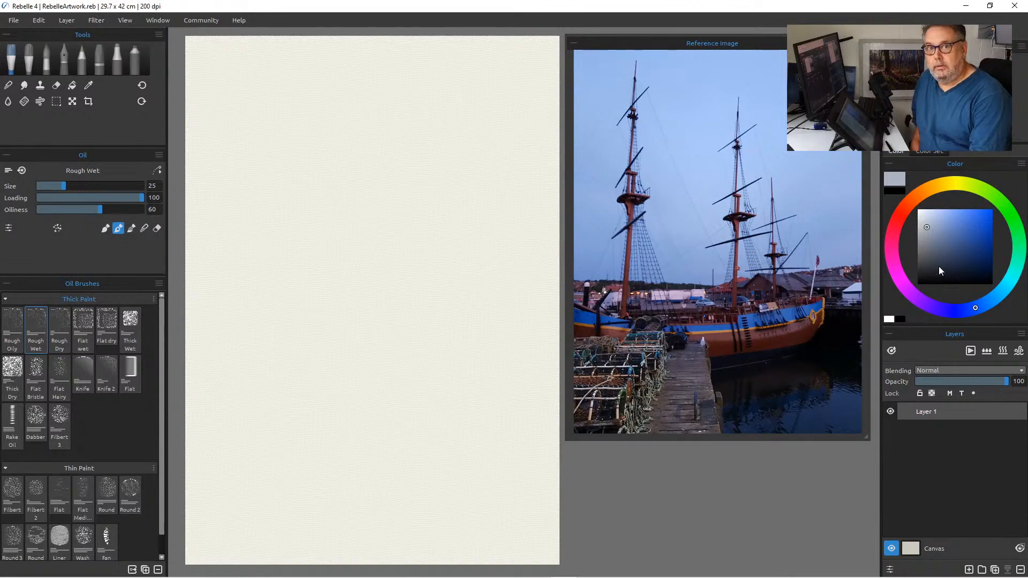
{"action": "left_click", "coordinate": [922, 153]}
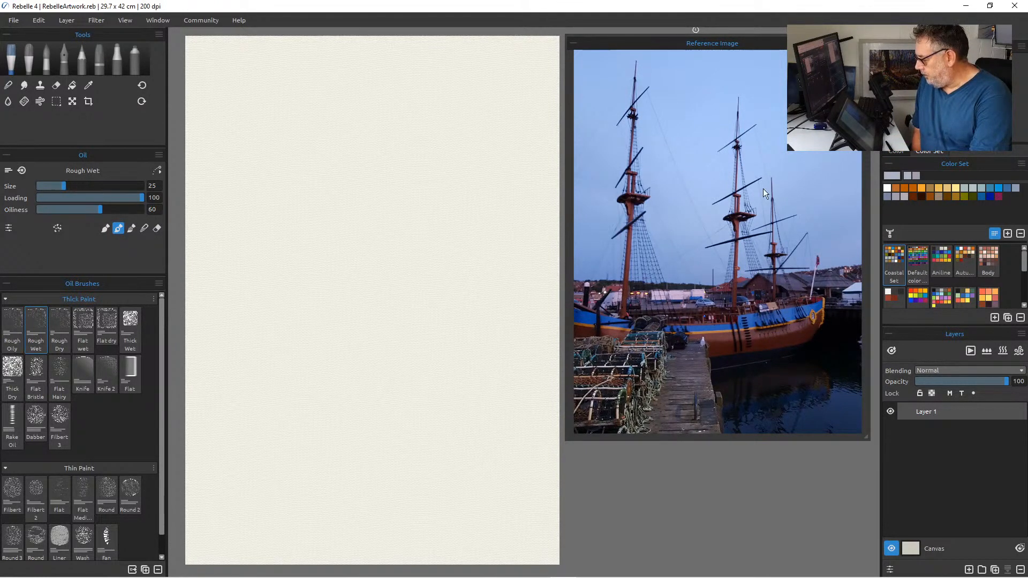
Sample the sky blue and the hull's dark blue from the reference image with Pick Color, returning to the oil brush.
{"action": "left_click", "coordinate": [89, 84]}
{"action": "left_click", "coordinate": [700, 124]}
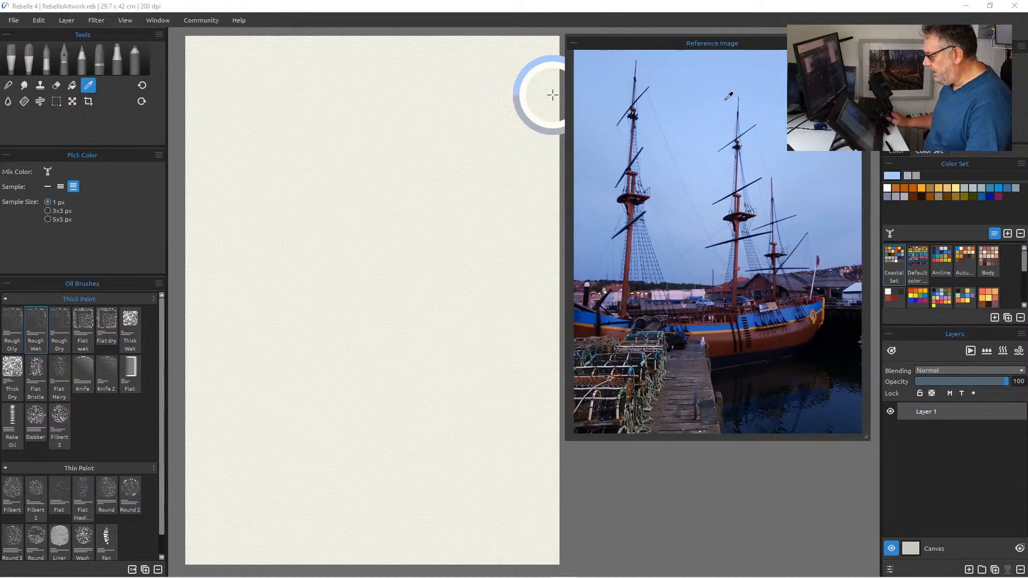
{"action": "key", "text": "b"}
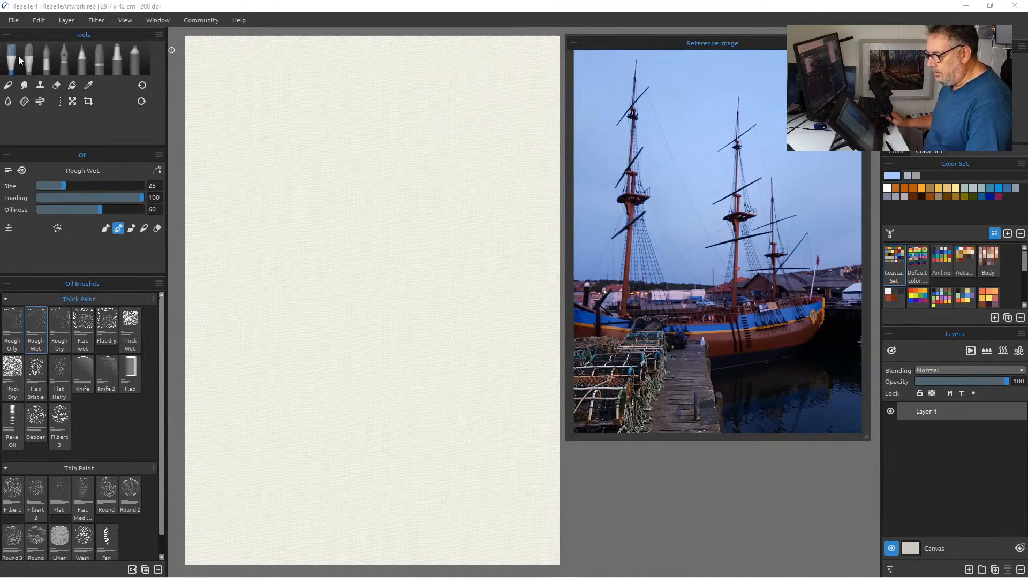
{"action": "key", "text": "i"}
{"action": "key", "text": "b"}
{"action": "key", "text": "i"}
{"action": "left_click", "coordinate": [805, 311]}
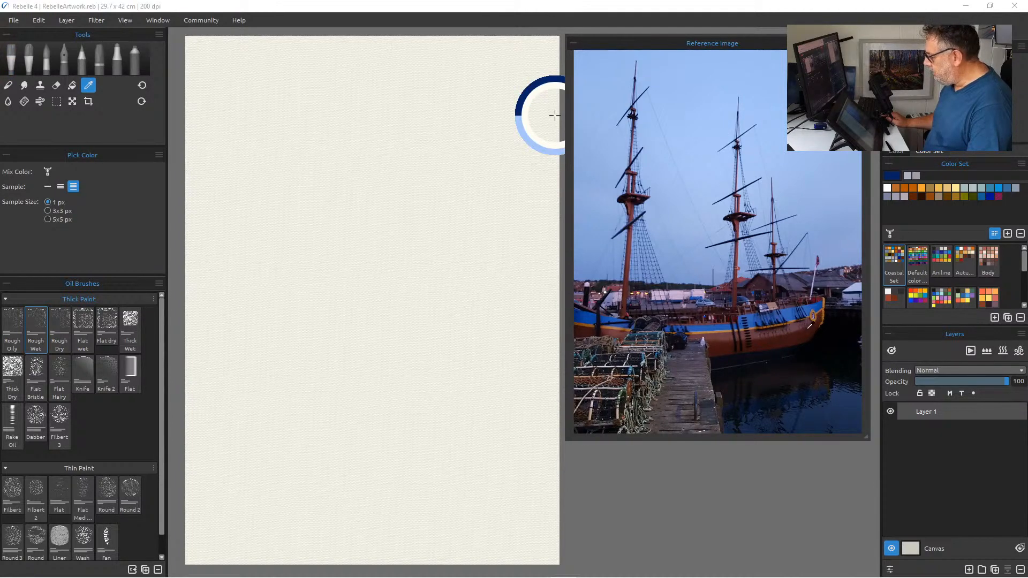
{"action": "key", "text": "b"}
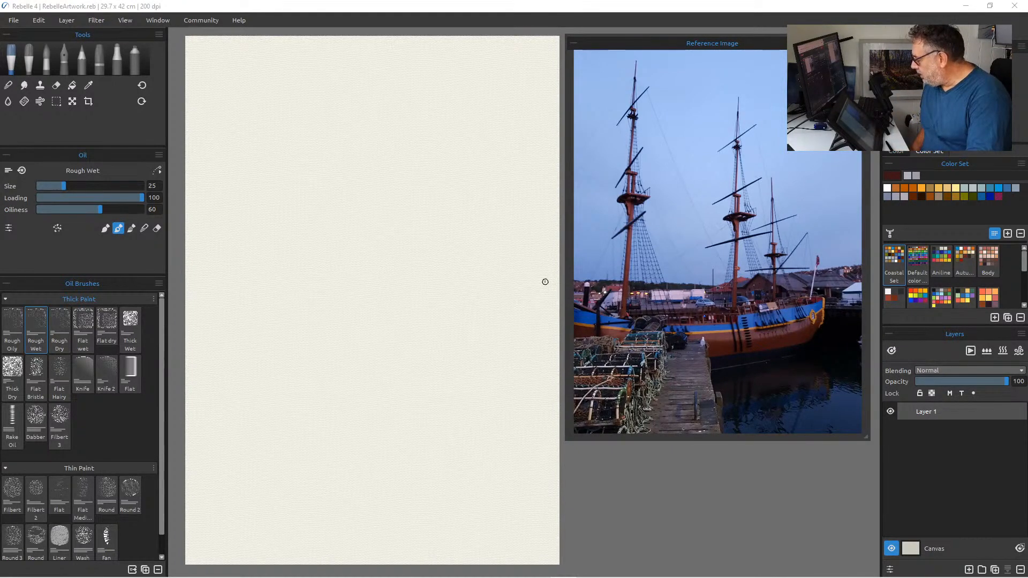
Create a 25-color color set from the image file 20190602_213936.jpg.
{"action": "left_click", "coordinate": [899, 152]}
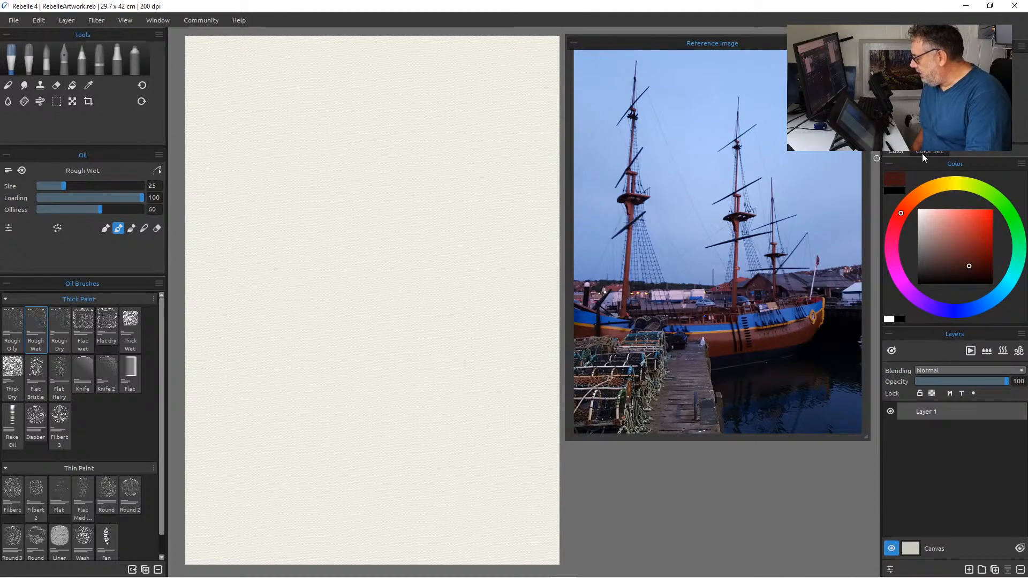
{"action": "left_click", "coordinate": [924, 153]}
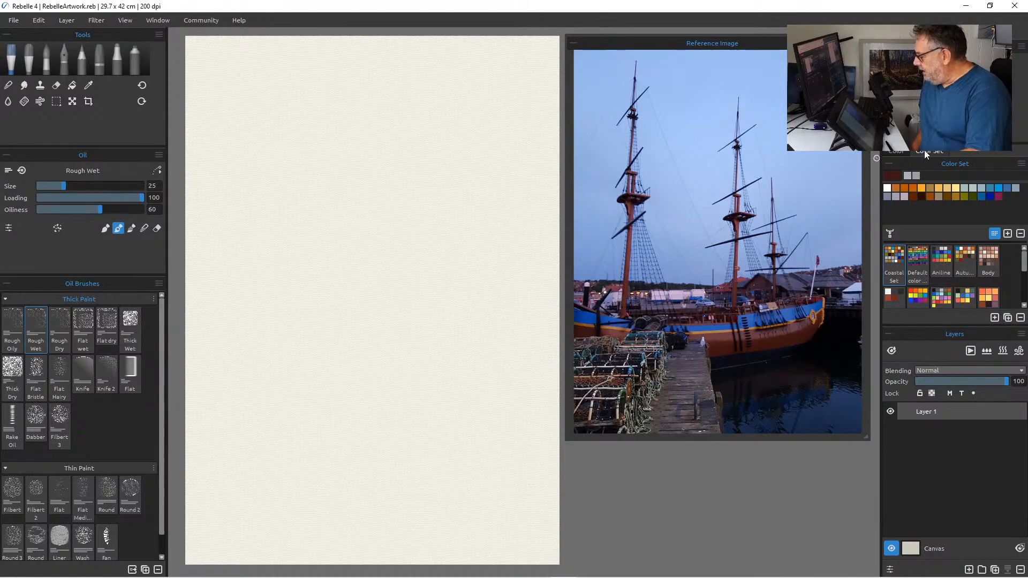
{"action": "left_click", "coordinate": [1022, 165]}
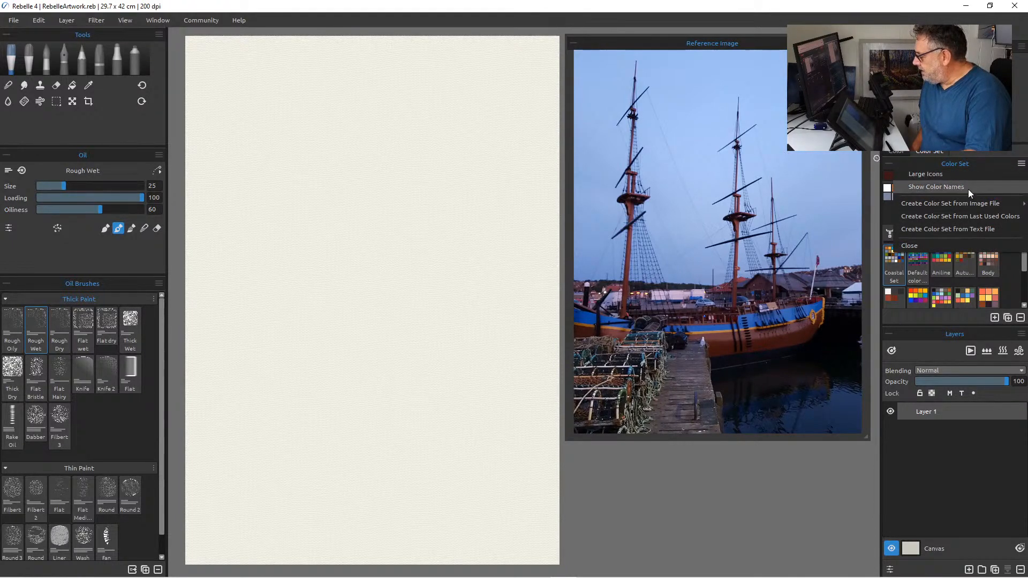
{"action": "mouse_move", "coordinate": [972, 204]}
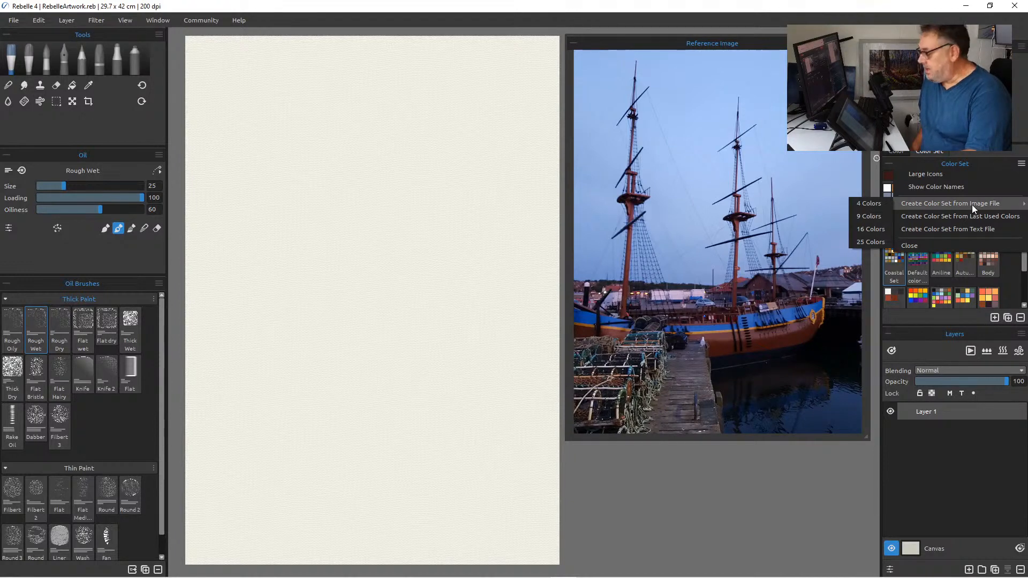
{"action": "left_click", "coordinate": [887, 246]}
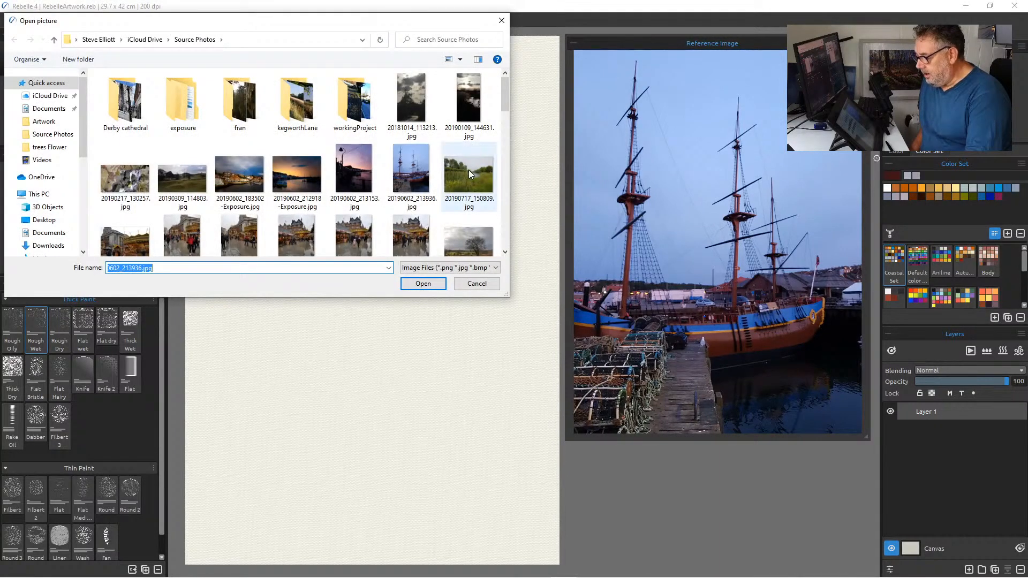
{"action": "left_click", "coordinate": [409, 172]}
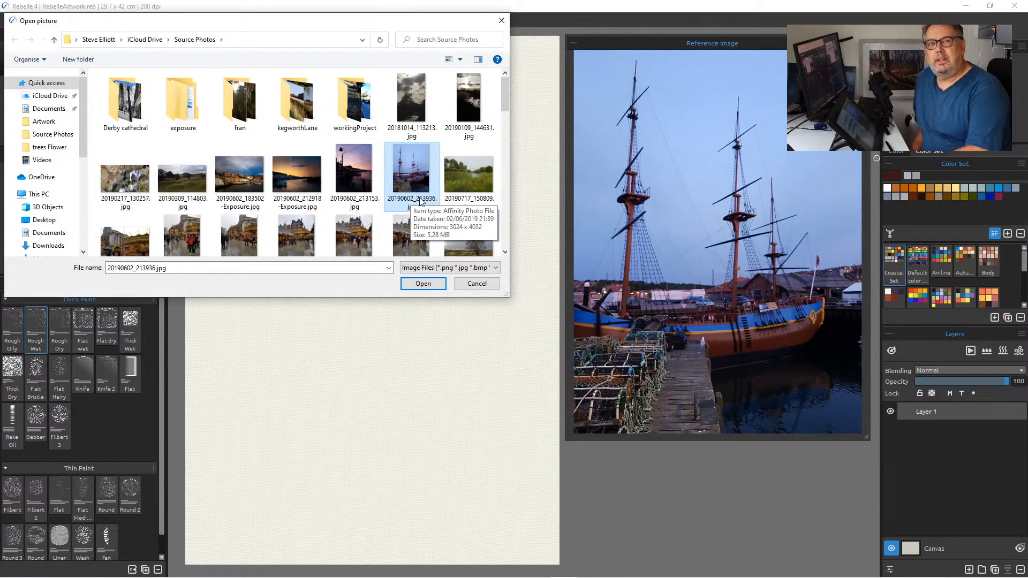
{"action": "left_click", "coordinate": [414, 287]}
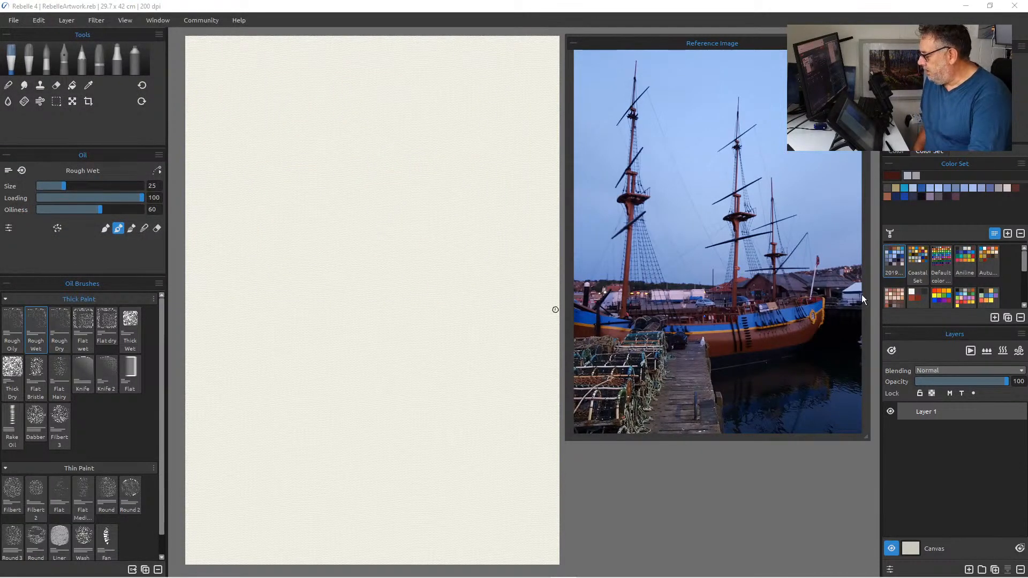
Rename the new color set as Seascape.
{"action": "double_click", "coordinate": [892, 274]}
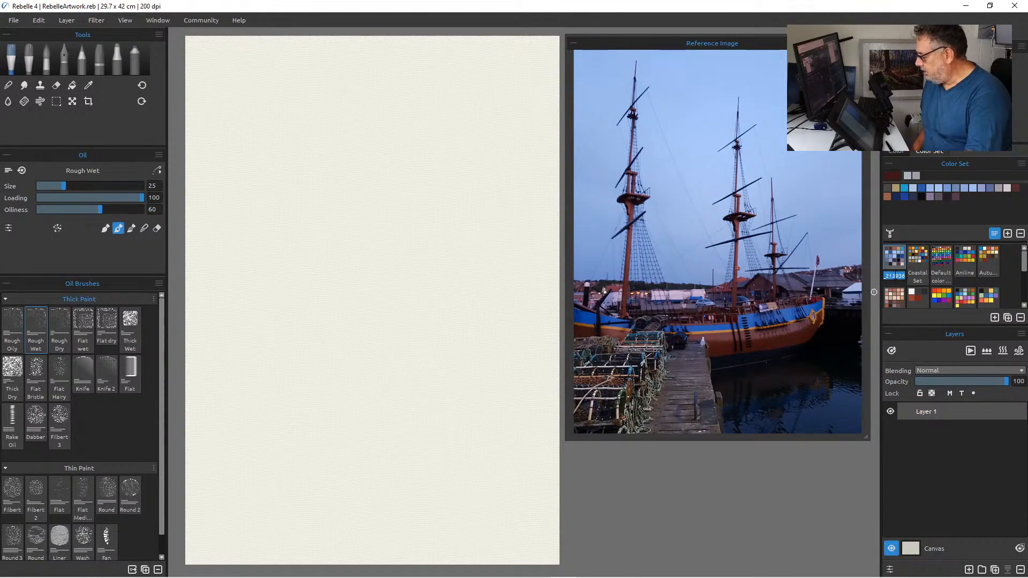
{"action": "type", "text": "Sea"}
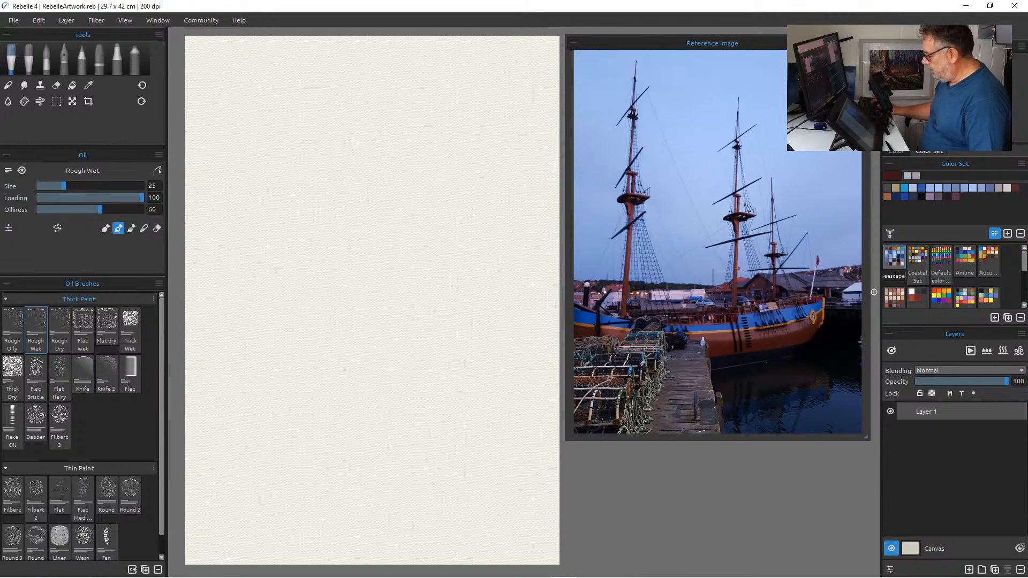
{"action": "key", "text": "Return"}
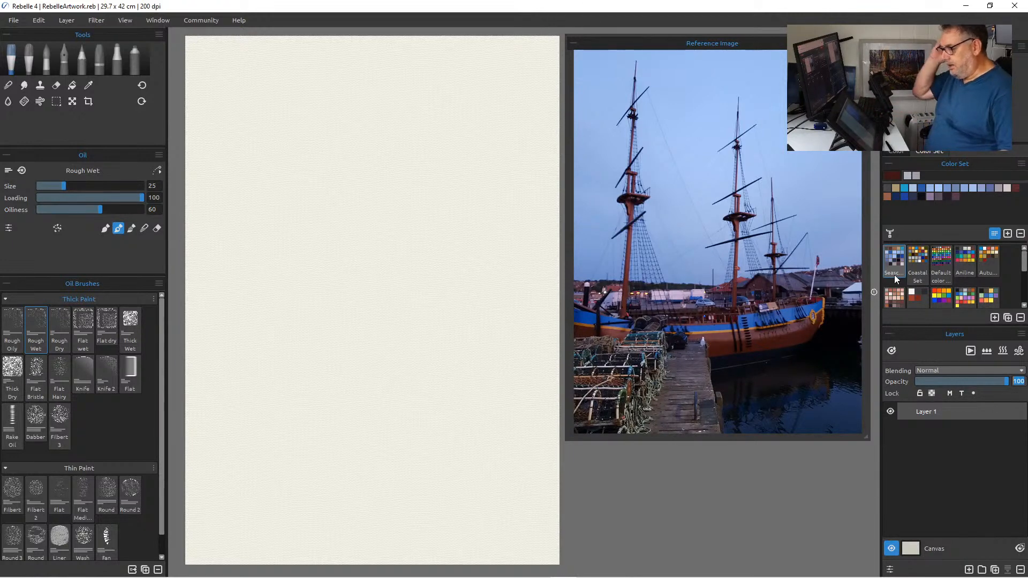
Look at the Coastal Set and default color sets, and return to the Seascape set.
{"action": "left_click", "coordinate": [923, 262]}
{"action": "left_click", "coordinate": [943, 259]}
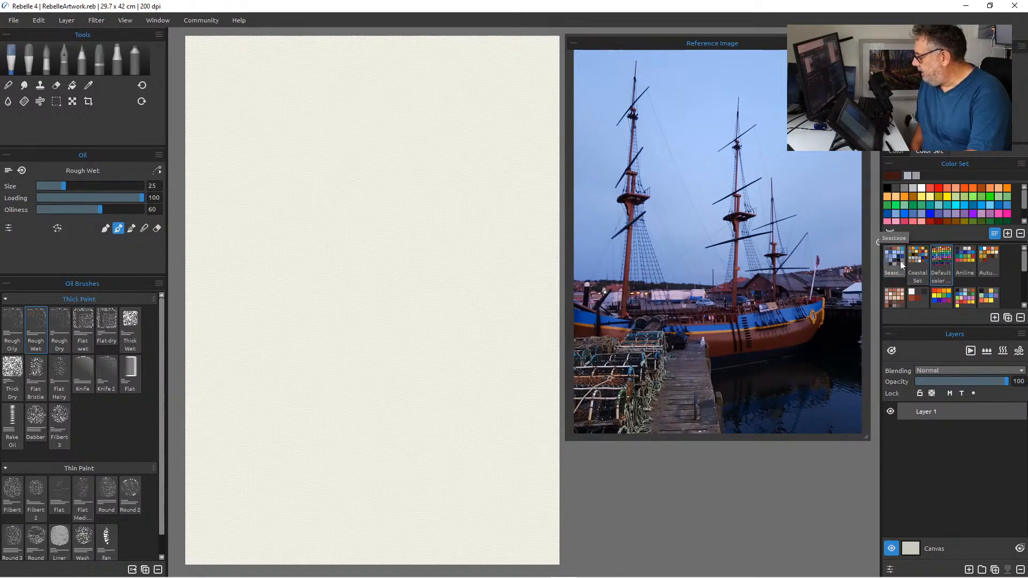
{"action": "left_click", "coordinate": [900, 262]}
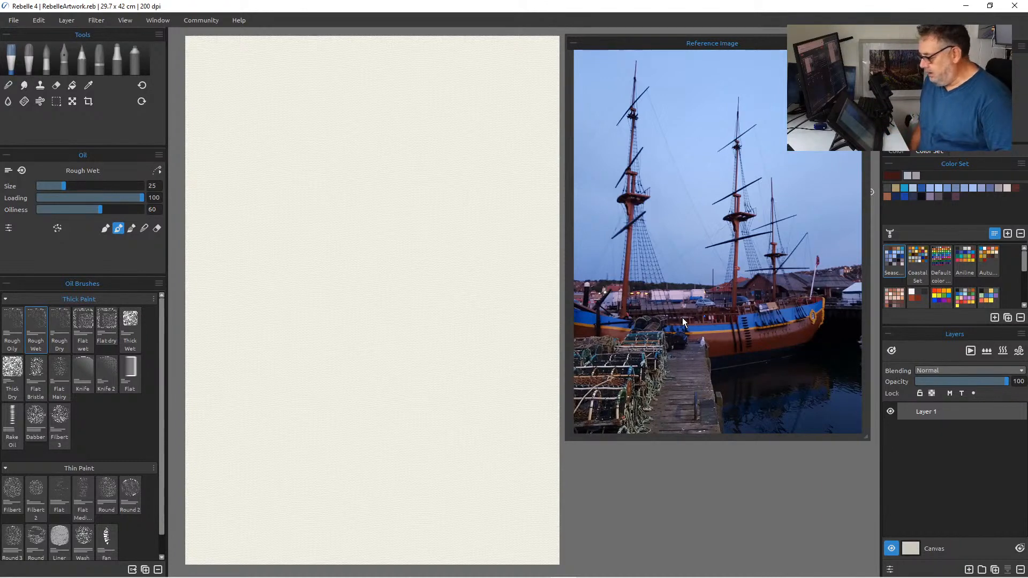
{"action": "left_click", "coordinate": [1023, 167]}
{"action": "mouse_move", "coordinate": [988, 201]}
{"action": "left_click", "coordinate": [663, 511]}
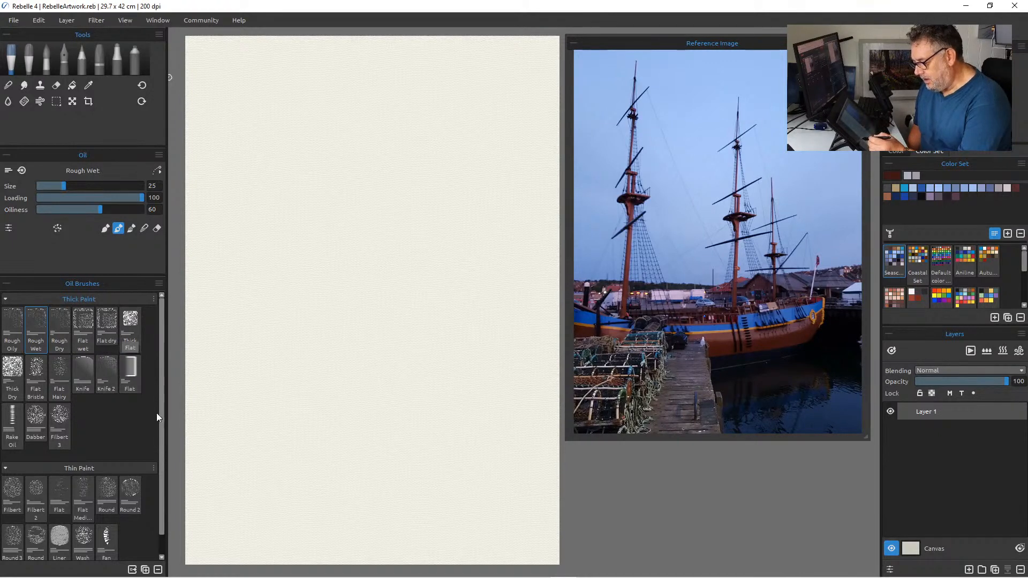
Paint the sky over the upper part of the canvas in light blue with the thin-paint Wash oil brush.
{"action": "left_click_drag", "start_coordinate": [160, 406], "coordinate": [160, 435]}
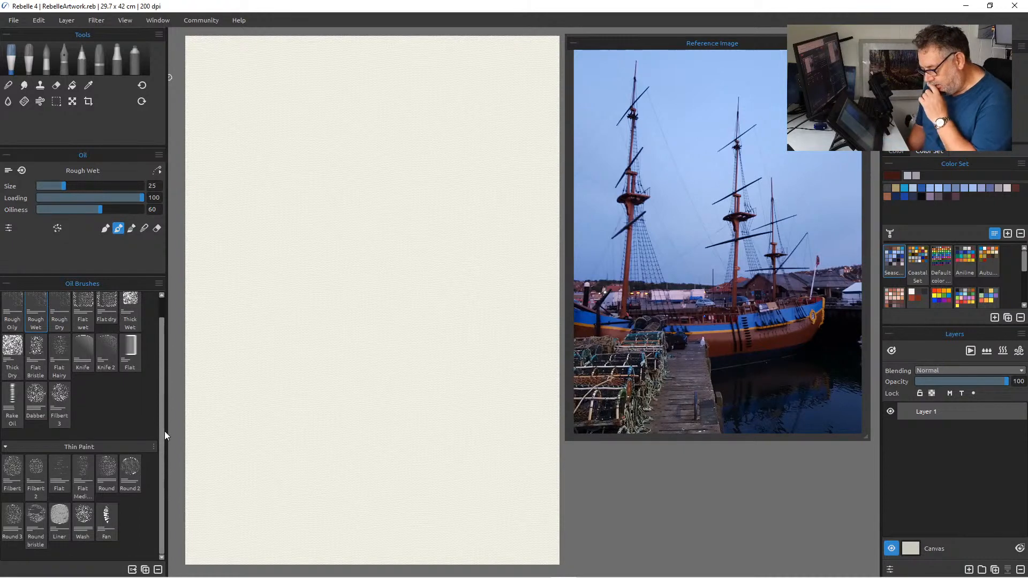
{"action": "left_click", "coordinate": [84, 518]}
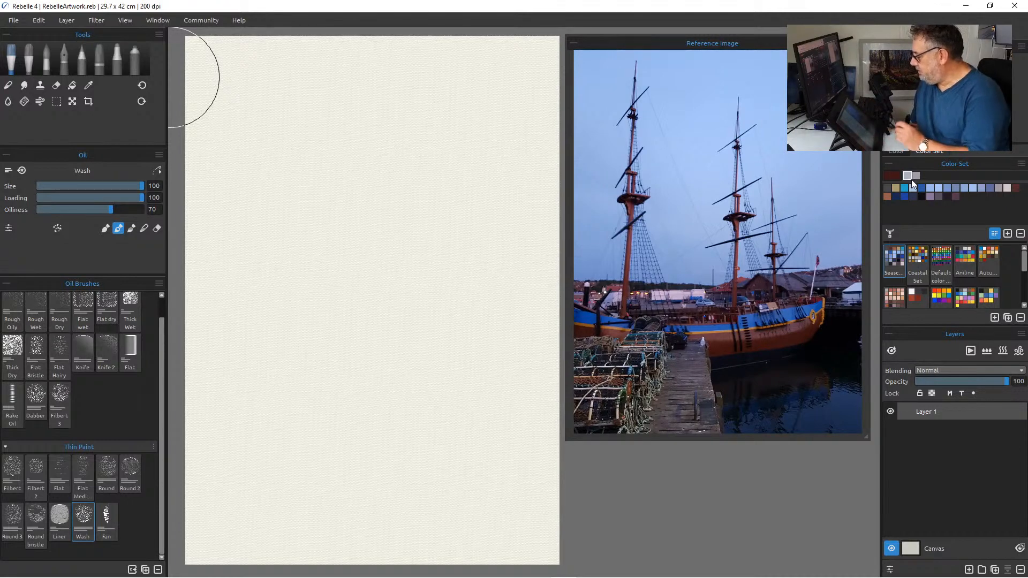
{"action": "left_click", "coordinate": [940, 188]}
{"action": "mouse_move", "coordinate": [409, 85]}
{"action": "left_mouse_down"}
{"action": "mouse_move", "coordinate": [450, 88]}
{"action": "mouse_move", "coordinate": [548, 55]}
{"action": "mouse_move", "coordinate": [528, 177]}
{"action": "mouse_move", "coordinate": [546, 207]}
{"action": "left_mouse_up"}
{"action": "mouse_move", "coordinate": [306, 53]}
{"action": "left_mouse_down"}
{"action": "mouse_move", "coordinate": [341, 46]}
{"action": "mouse_move", "coordinate": [282, 35]}
{"action": "mouse_move", "coordinate": [409, 26]}
{"action": "mouse_move", "coordinate": [330, 90]}
{"action": "mouse_move", "coordinate": [181, 43]}
{"action": "mouse_move", "coordinate": [221, 133]}
{"action": "mouse_move", "coordinate": [306, 233]}
{"action": "mouse_move", "coordinate": [296, 169]}
{"action": "mouse_move", "coordinate": [415, 122]}
{"action": "mouse_move", "coordinate": [449, 229]}
{"action": "mouse_move", "coordinate": [535, 293]}
{"action": "mouse_move", "coordinate": [377, 115]}
{"action": "mouse_move", "coordinate": [316, 118]}
{"action": "mouse_move", "coordinate": [299, 210]}
{"action": "mouse_move", "coordinate": [524, 233]}
{"action": "mouse_move", "coordinate": [537, 211]}
{"action": "mouse_move", "coordinate": [529, 320]}
{"action": "mouse_move", "coordinate": [338, 237]}
{"action": "mouse_move", "coordinate": [173, 69]}
{"action": "mouse_move", "coordinate": [187, 152]}
{"action": "mouse_move", "coordinate": [242, 287]}
{"action": "mouse_move", "coordinate": [272, 291]}
{"action": "mouse_move", "coordinate": [284, 265]}
{"action": "mouse_move", "coordinate": [289, 331]}
{"action": "mouse_move", "coordinate": [391, 332]}
{"action": "mouse_move", "coordinate": [280, 228]}
{"action": "mouse_move", "coordinate": [505, 354]}
{"action": "mouse_move", "coordinate": [523, 340]}
{"action": "left_mouse_up"}
{"action": "mouse_move", "coordinate": [321, 359]}
{"action": "left_mouse_down"}
{"action": "mouse_move", "coordinate": [251, 373]}
{"action": "mouse_move", "coordinate": [434, 328]}
{"action": "left_mouse_up"}
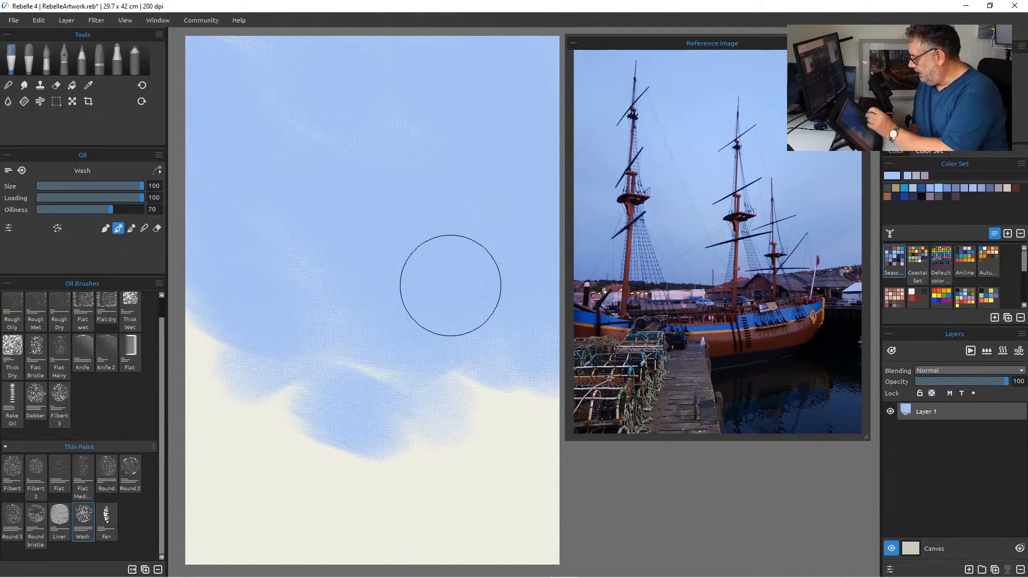
Block in the dark water across the lower right of the canvas with dark navy blue from the Seascape set.
{"action": "left_click", "coordinate": [912, 196]}
{"action": "left_click", "coordinate": [523, 408]}
{"action": "left_click_drag", "start_coordinate": [429, 415], "coordinate": [585, 493]}
{"action": "mouse_move", "coordinate": [472, 365]}
{"action": "left_mouse_down"}
{"action": "mouse_move", "coordinate": [475, 357]}
{"action": "mouse_move", "coordinate": [570, 388]}
{"action": "left_mouse_up"}
{"action": "mouse_move", "coordinate": [508, 485]}
{"action": "left_mouse_down"}
{"action": "mouse_move", "coordinate": [418, 530]}
{"action": "mouse_move", "coordinate": [487, 450]}
{"action": "mouse_move", "coordinate": [509, 322]}
{"action": "mouse_move", "coordinate": [366, 369]}
{"action": "mouse_move", "coordinate": [300, 541]}
{"action": "mouse_move", "coordinate": [409, 519]}
{"action": "mouse_move", "coordinate": [321, 375]}
{"action": "mouse_move", "coordinate": [330, 549]}
{"action": "left_mouse_up"}
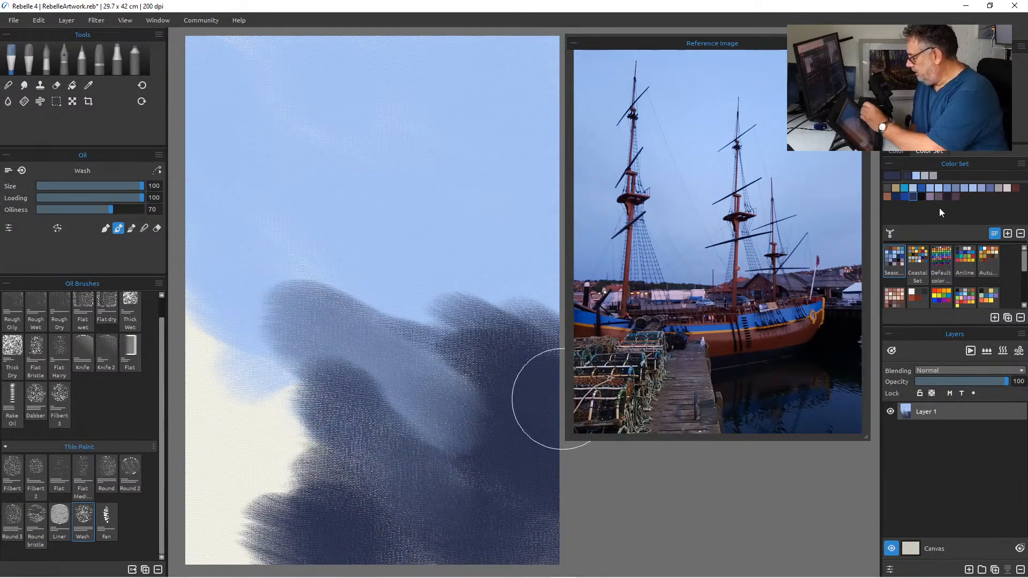
Block in the foreground with orange-brown at the lower centre and greyish mauve across the lower left of the canvas.
{"action": "left_click", "coordinate": [890, 196]}
{"action": "left_click_drag", "start_coordinate": [374, 386], "coordinate": [385, 560]}
{"action": "left_click_drag", "start_coordinate": [349, 450], "coordinate": [339, 512]}
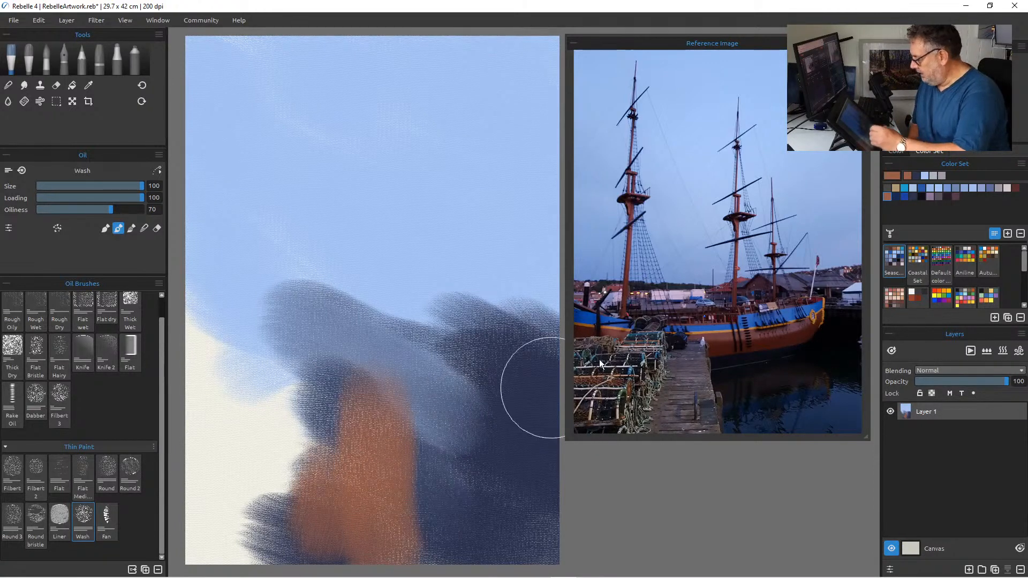
{"action": "left_click", "coordinate": [931, 197]}
{"action": "mouse_move", "coordinate": [338, 375]}
{"action": "left_mouse_down"}
{"action": "mouse_move", "coordinate": [345, 500]}
{"action": "mouse_move", "coordinate": [284, 545]}
{"action": "mouse_move", "coordinate": [246, 514]}
{"action": "mouse_move", "coordinate": [311, 539]}
{"action": "mouse_move", "coordinate": [241, 428]}
{"action": "mouse_move", "coordinate": [264, 373]}
{"action": "mouse_move", "coordinate": [230, 332]}
{"action": "mouse_move", "coordinate": [211, 332]}
{"action": "mouse_move", "coordinate": [212, 531]}
{"action": "left_mouse_up"}
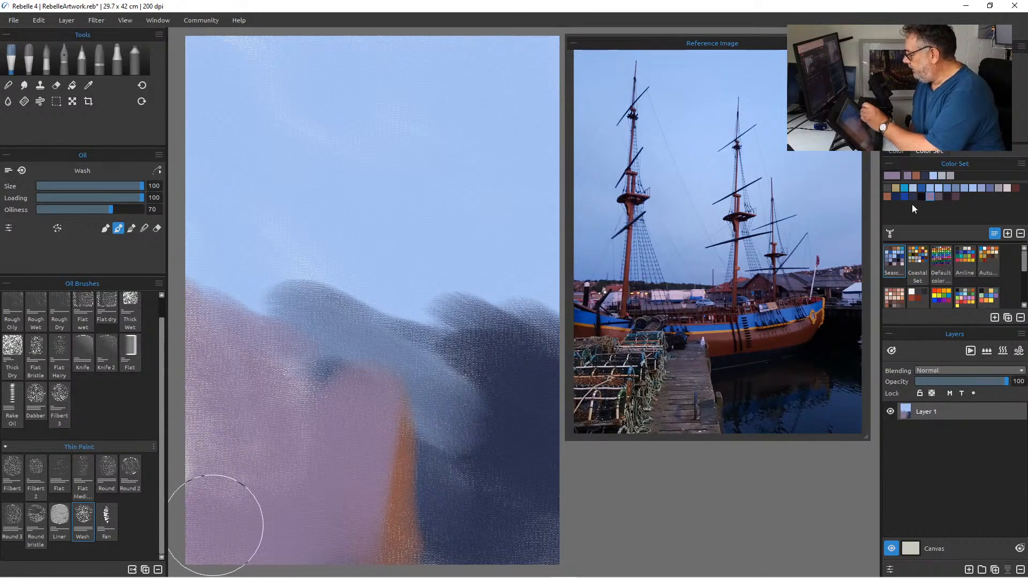
Paint the distant hills across the canvas at the horizon in dark grey #494747 with the Wash brush at size 60.
{"action": "left_click", "coordinate": [889, 188]}
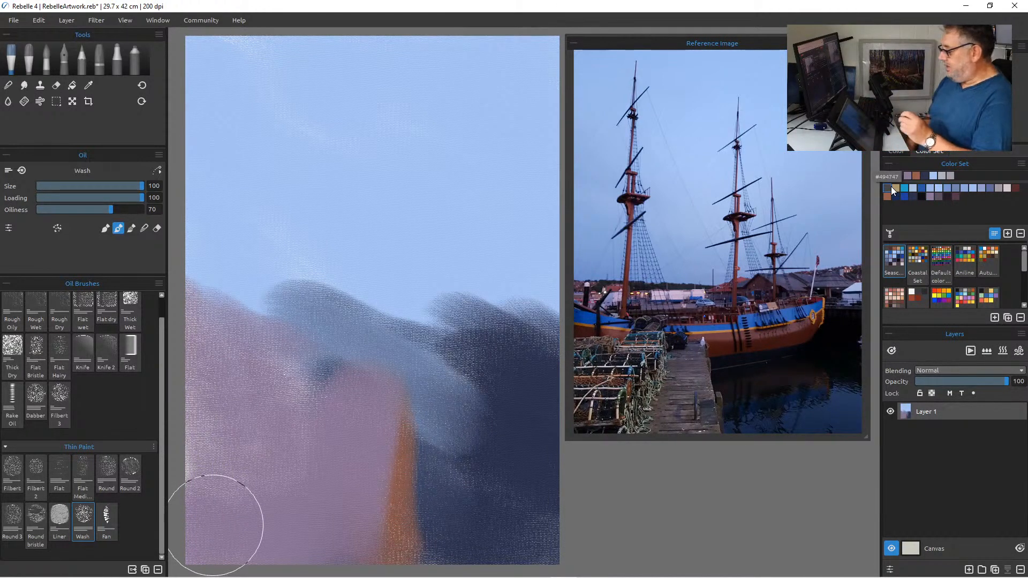
{"action": "key", "text": "bracketleft"}
{"action": "key", "text": "bracketleft"}
{"action": "key", "text": "bracketleft"}
{"action": "key", "text": "bracketleft"}
{"action": "key", "text": "bracketleft"}
{"action": "key", "text": "bracketleft"}
{"action": "key", "text": "bracketleft"}
{"action": "key", "text": "bracketleft"}
{"action": "key", "text": "bracketleft"}
{"action": "key", "text": "bracketleft"}
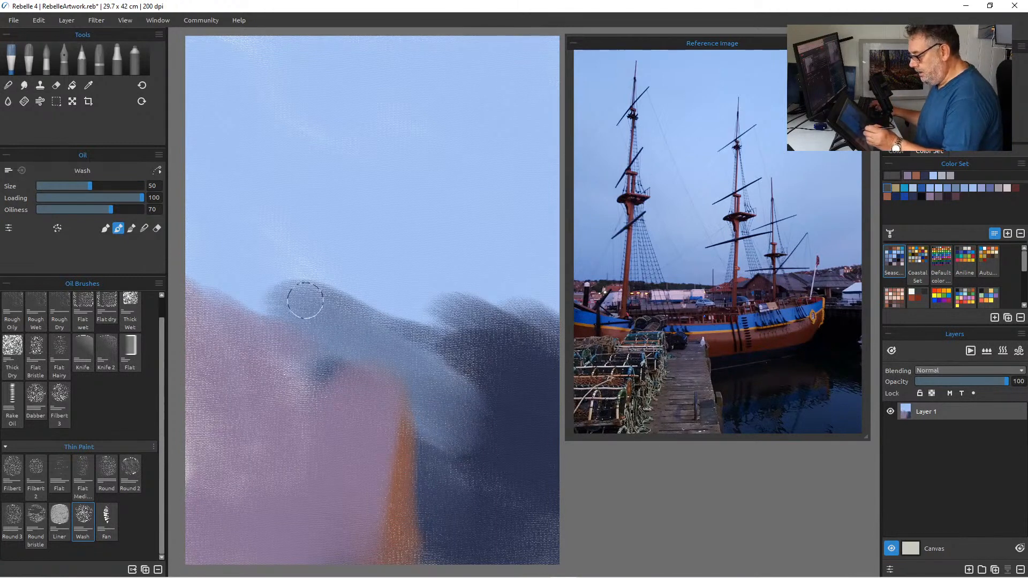
{"action": "key", "text": "bracketleft"}
{"action": "mouse_move", "coordinate": [293, 291]}
{"action": "left_mouse_down"}
{"action": "mouse_move", "coordinate": [420, 314]}
{"action": "mouse_move", "coordinate": [402, 304]}
{"action": "mouse_move", "coordinate": [418, 323]}
{"action": "mouse_move", "coordinate": [449, 322]}
{"action": "mouse_move", "coordinate": [307, 311]}
{"action": "mouse_move", "coordinate": [311, 290]}
{"action": "mouse_move", "coordinate": [220, 309]}
{"action": "mouse_move", "coordinate": [222, 301]}
{"action": "mouse_move", "coordinate": [179, 292]}
{"action": "left_mouse_up"}
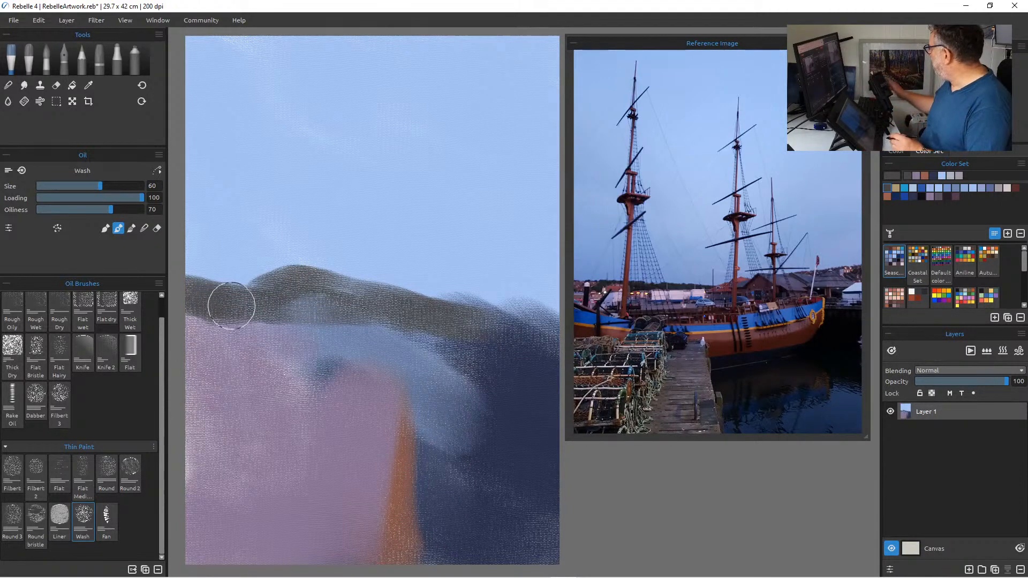
{"action": "mouse_move", "coordinate": [231, 305]}
{"action": "left_mouse_down"}
{"action": "mouse_move", "coordinate": [311, 306]}
{"action": "mouse_move", "coordinate": [450, 336]}
{"action": "left_mouse_up"}
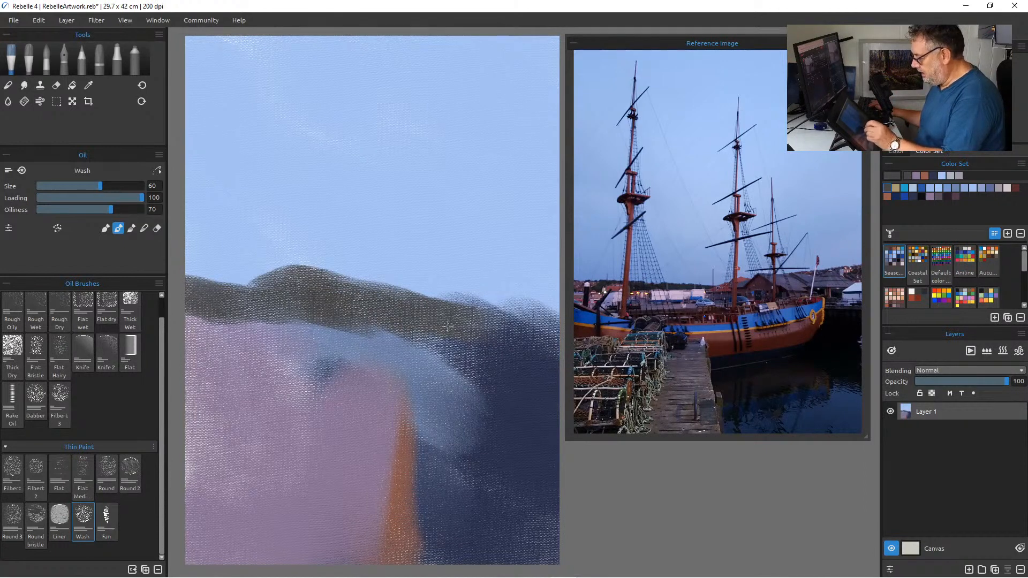
{"action": "mouse_move", "coordinate": [476, 320]}
{"action": "left_mouse_down"}
{"action": "mouse_move", "coordinate": [564, 299]}
{"action": "mouse_move", "coordinate": [541, 315]}
{"action": "mouse_move", "coordinate": [456, 305]}
{"action": "left_mouse_up"}
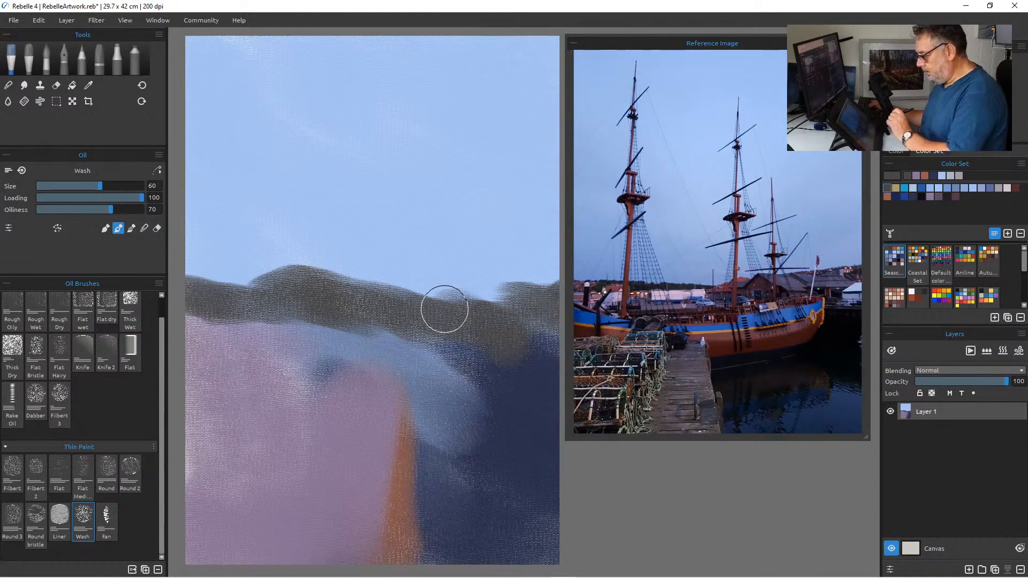
{"action": "left_click_drag", "start_coordinate": [370, 317], "coordinate": [445, 343]}
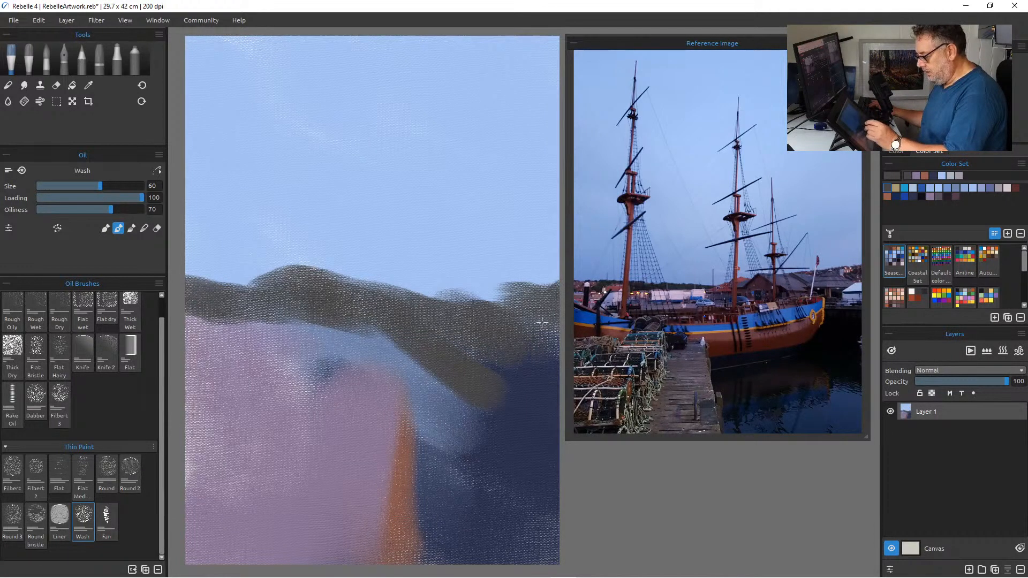
{"action": "mouse_move", "coordinate": [385, 316]}
{"action": "left_mouse_down"}
{"action": "mouse_move", "coordinate": [348, 339]}
{"action": "mouse_move", "coordinate": [264, 321]}
{"action": "left_mouse_up"}
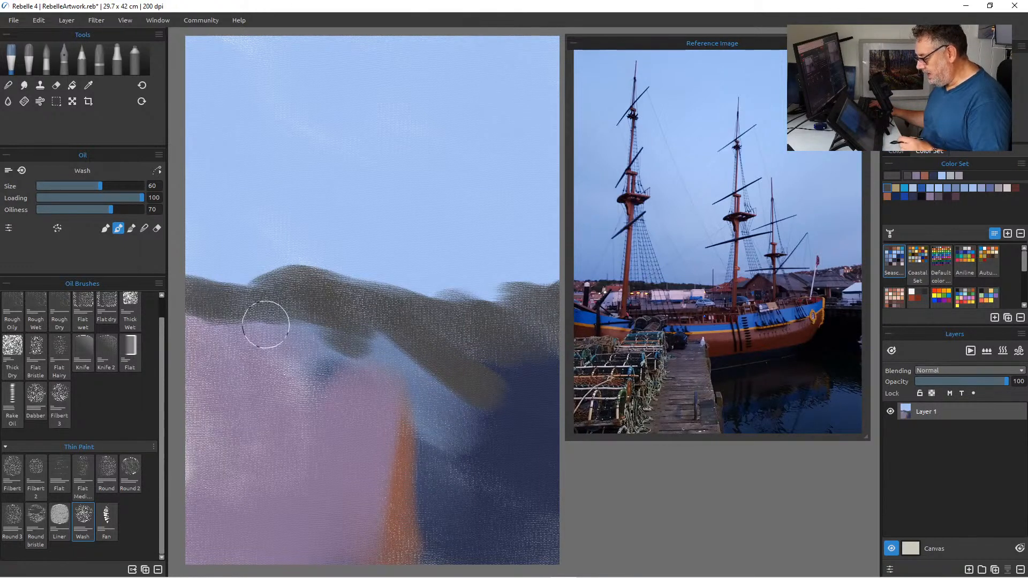
Switch to the Flat oil brush, set size 80 and loading 84, and try a dark plum hull band below the hills.
{"action": "left_click", "coordinate": [125, 345]}
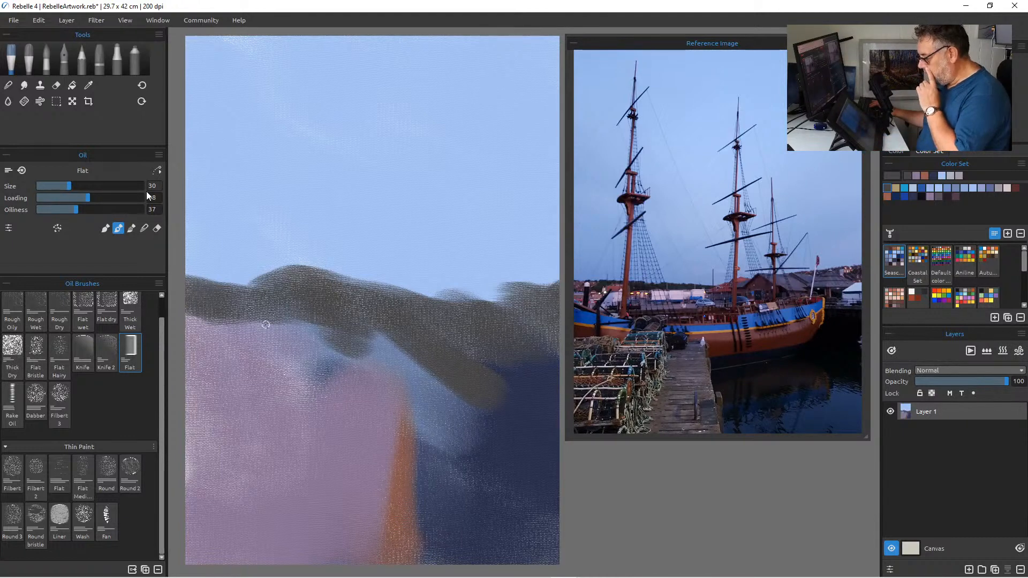
{"action": "left_click", "coordinate": [955, 196]}
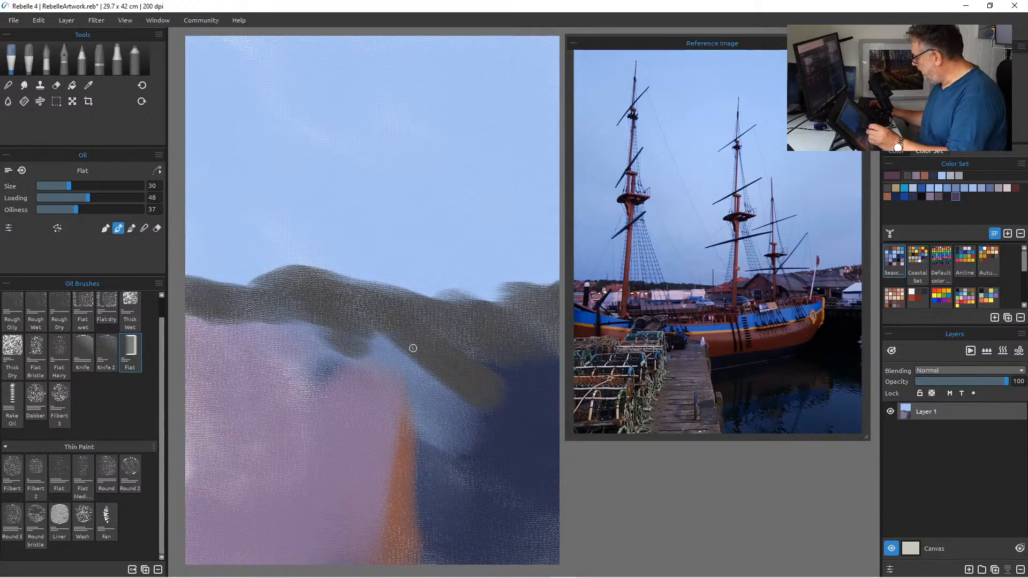
{"action": "mouse_move", "coordinate": [401, 337]}
{"action": "left_mouse_down"}
{"action": "mouse_move", "coordinate": [489, 358]}
{"action": "mouse_move", "coordinate": [382, 351]}
{"action": "mouse_move", "coordinate": [464, 363]}
{"action": "mouse_move", "coordinate": [364, 335]}
{"action": "mouse_move", "coordinate": [347, 316]}
{"action": "mouse_move", "coordinate": [379, 367]}
{"action": "mouse_move", "coordinate": [479, 352]}
{"action": "mouse_move", "coordinate": [348, 362]}
{"action": "mouse_move", "coordinate": [416, 356]}
{"action": "mouse_move", "coordinate": [303, 351]}
{"action": "mouse_move", "coordinate": [528, 368]}
{"action": "left_mouse_up"}
{"action": "mouse_move", "coordinate": [326, 356]}
{"action": "left_mouse_down"}
{"action": "mouse_move", "coordinate": [403, 363]}
{"action": "mouse_move", "coordinate": [401, 334]}
{"action": "mouse_move", "coordinate": [374, 356]}
{"action": "mouse_move", "coordinate": [380, 347]}
{"action": "left_mouse_up"}
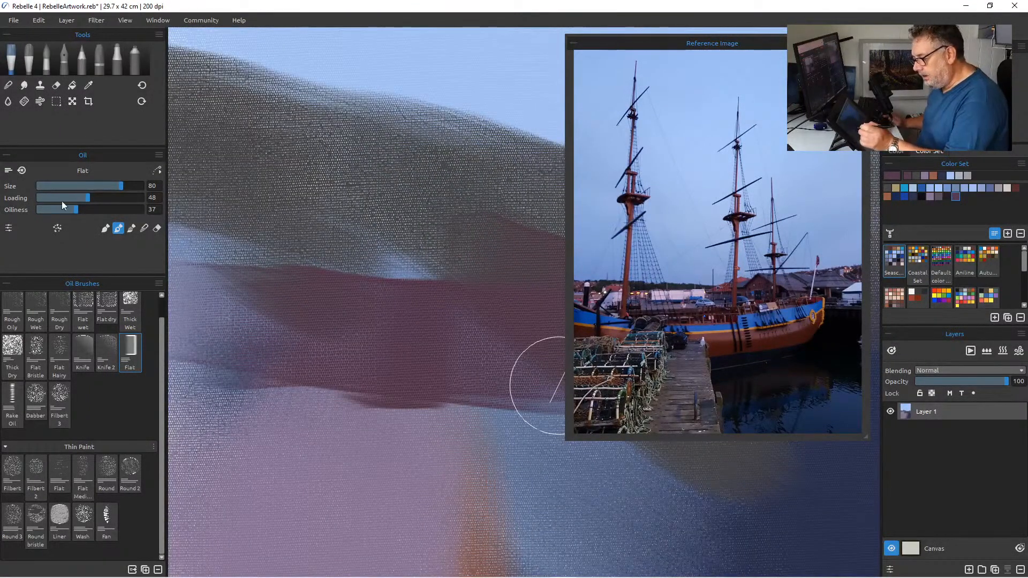
{"action": "mouse_move", "coordinate": [214, 310]}
{"action": "left_mouse_down"}
{"action": "mouse_move", "coordinate": [305, 314]}
{"action": "mouse_move", "coordinate": [280, 310]}
{"action": "mouse_move", "coordinate": [389, 333]}
{"action": "mouse_move", "coordinate": [470, 322]}
{"action": "mouse_move", "coordinate": [484, 345]}
{"action": "left_mouse_up"}
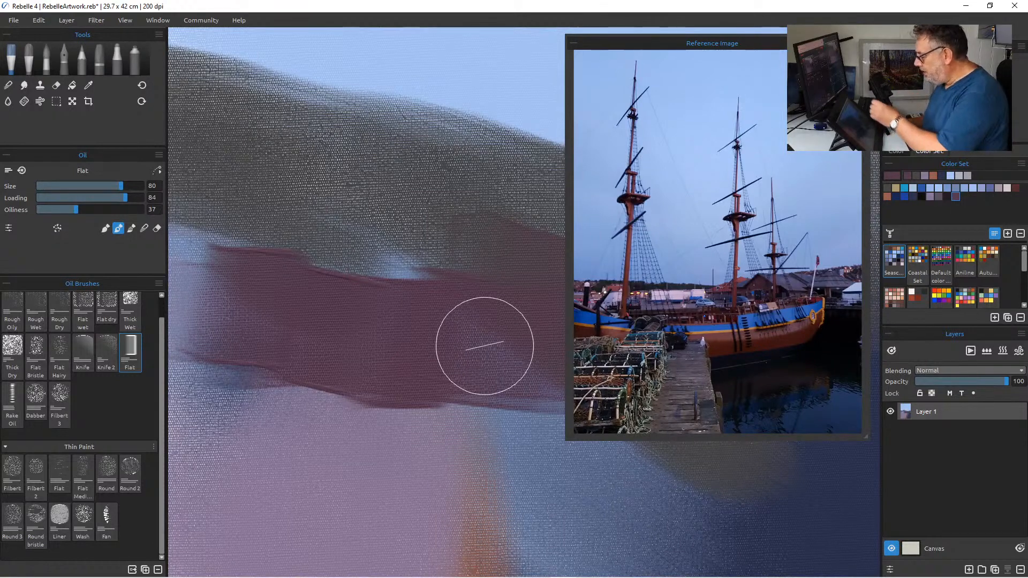
Try grey and orange-brown strokes over the plum band and out to the left edge of the canvas.
{"action": "left_click", "coordinate": [939, 197]}
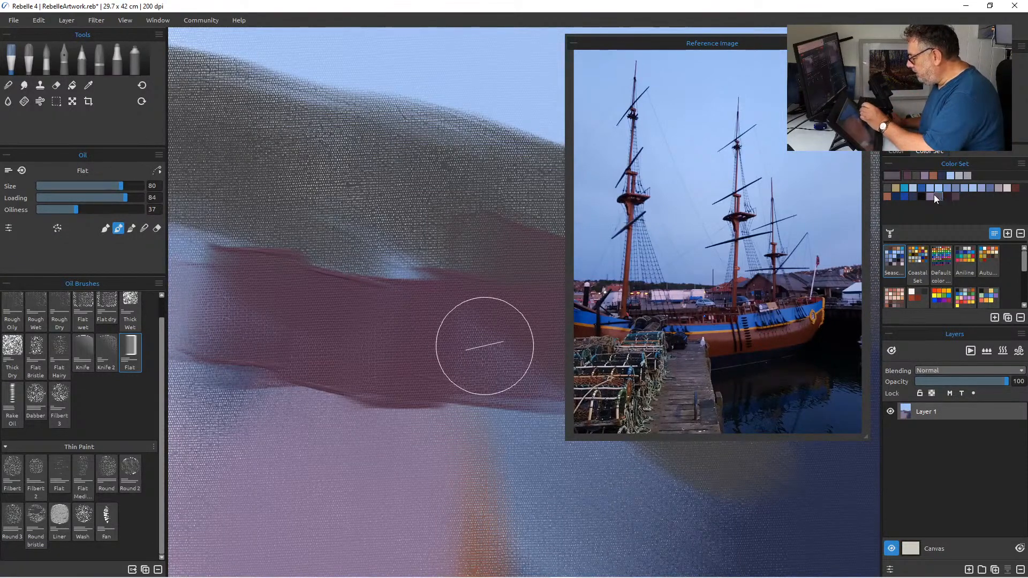
{"action": "mouse_move", "coordinate": [344, 349]}
{"action": "left_mouse_down"}
{"action": "mouse_move", "coordinate": [465, 348]}
{"action": "mouse_move", "coordinate": [263, 326]}
{"action": "mouse_move", "coordinate": [408, 350]}
{"action": "mouse_move", "coordinate": [217, 320]}
{"action": "mouse_move", "coordinate": [268, 340]}
{"action": "mouse_move", "coordinate": [255, 359]}
{"action": "mouse_move", "coordinate": [382, 370]}
{"action": "left_mouse_up"}
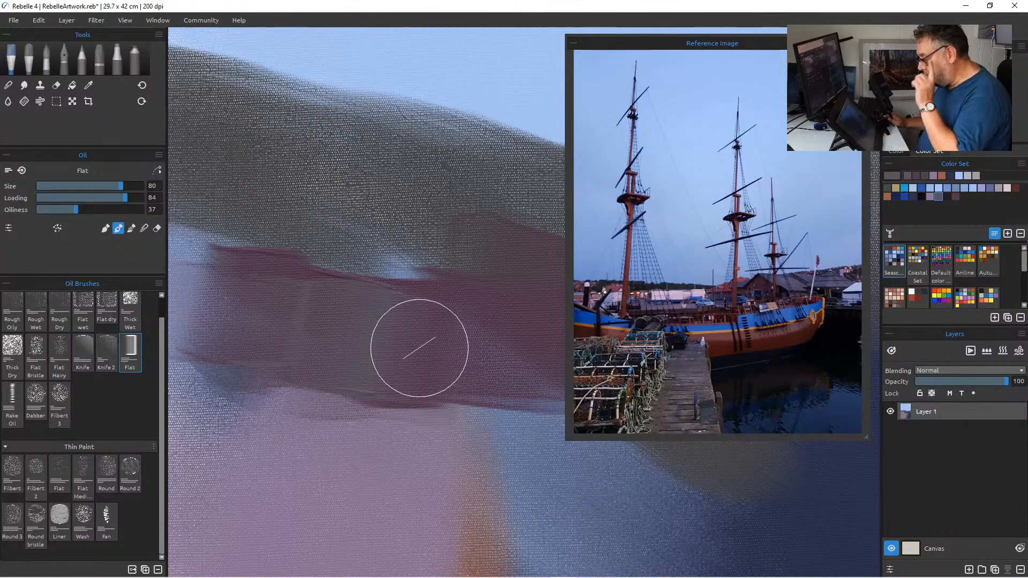
{"action": "key", "text": "ctrl+0"}
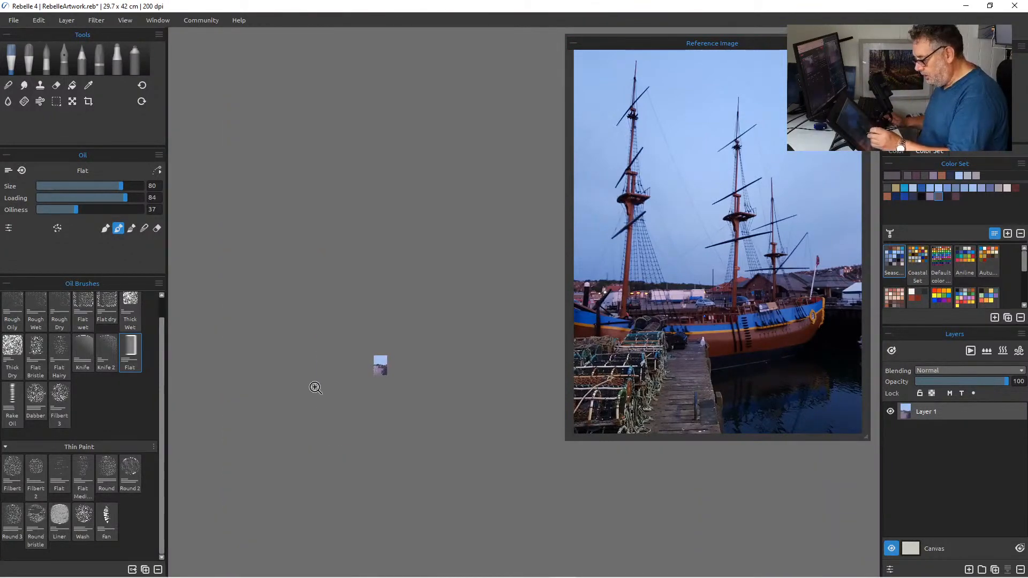
{"action": "left_click", "coordinate": [352, 367]}
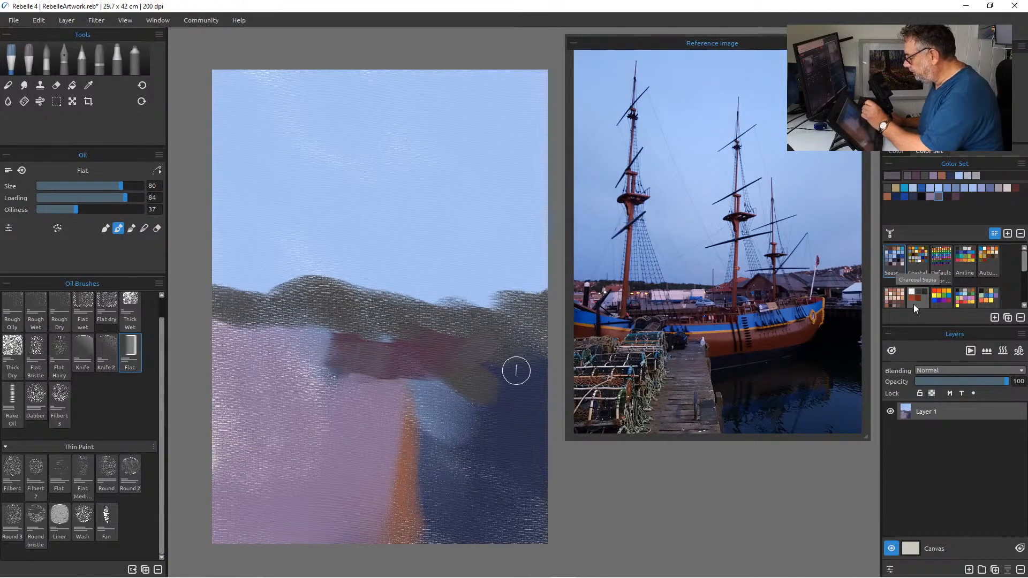
{"action": "left_click", "coordinate": [887, 197]}
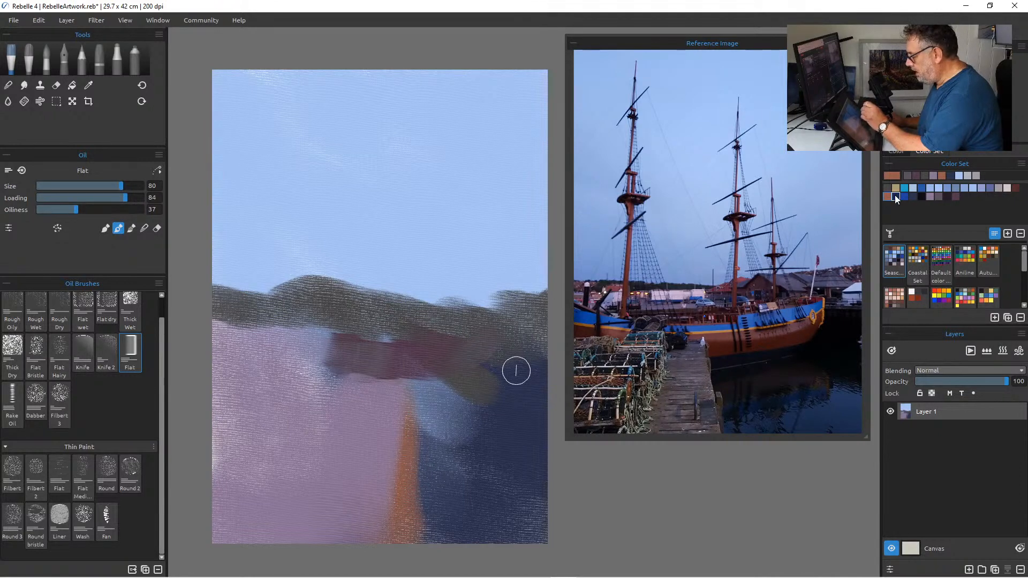
{"action": "mouse_move", "coordinate": [501, 337]}
{"action": "left_mouse_down"}
{"action": "mouse_move", "coordinate": [468, 364]}
{"action": "mouse_move", "coordinate": [431, 344]}
{"action": "mouse_move", "coordinate": [489, 340]}
{"action": "mouse_move", "coordinate": [393, 355]}
{"action": "mouse_move", "coordinate": [477, 334]}
{"action": "mouse_move", "coordinate": [411, 343]}
{"action": "left_mouse_up"}
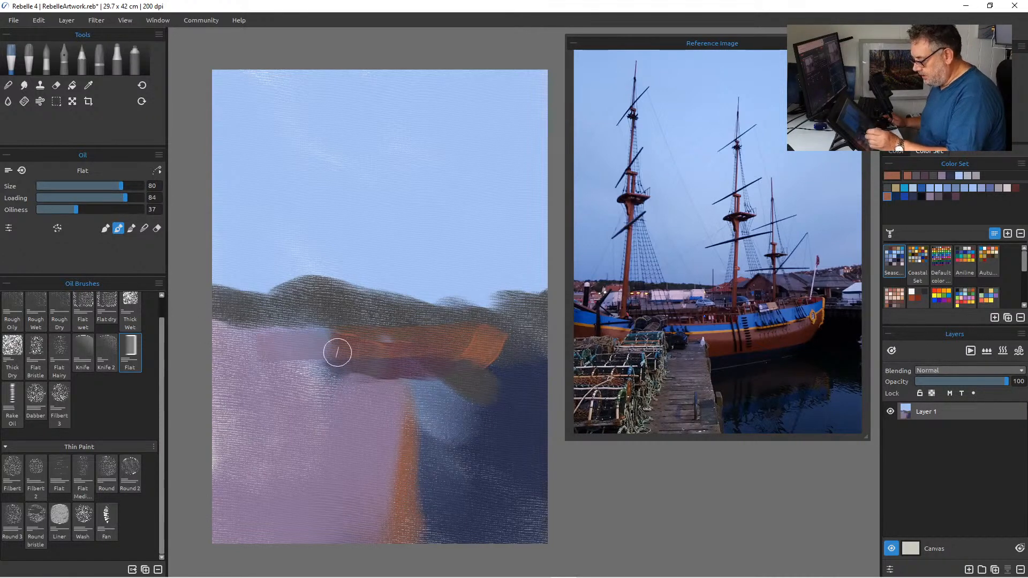
{"action": "left_click_drag", "start_coordinate": [300, 341], "coordinate": [197, 323]}
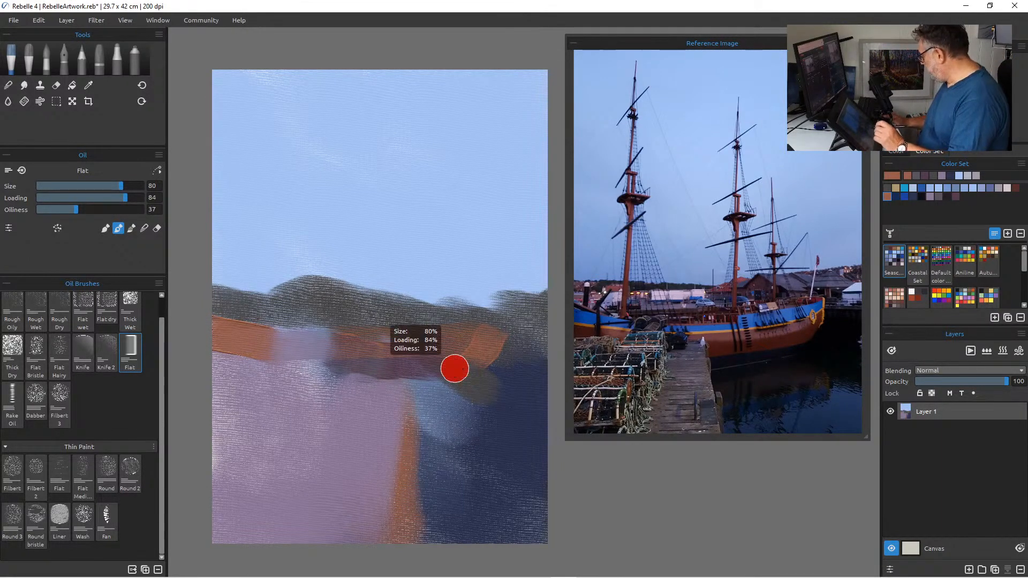
Undo all the plum, grey and orange-brown hull strokes painted below the hills.
{"action": "key", "text": "ctrl+z"}
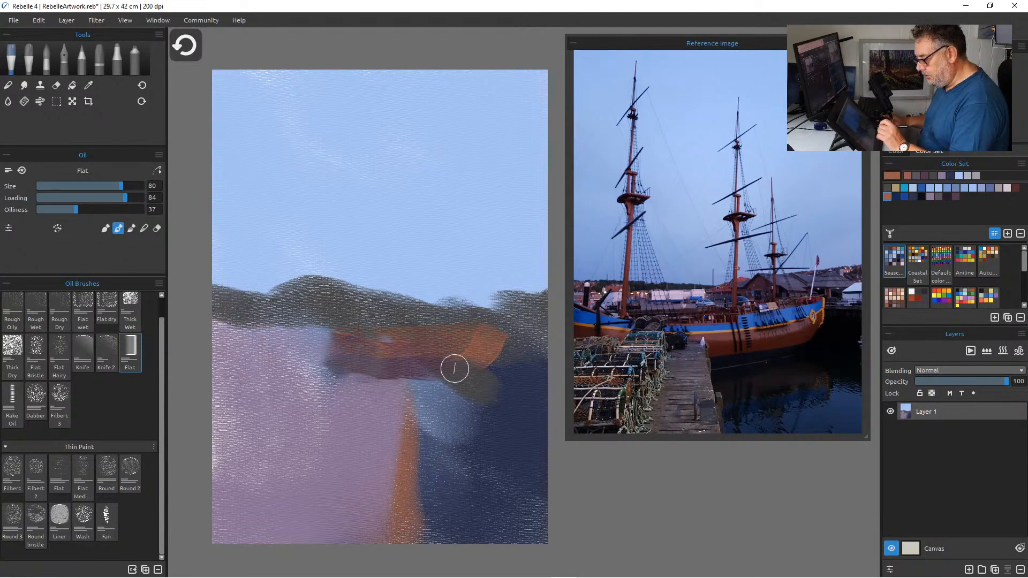
{"action": "key", "text": "ctrl+z"}
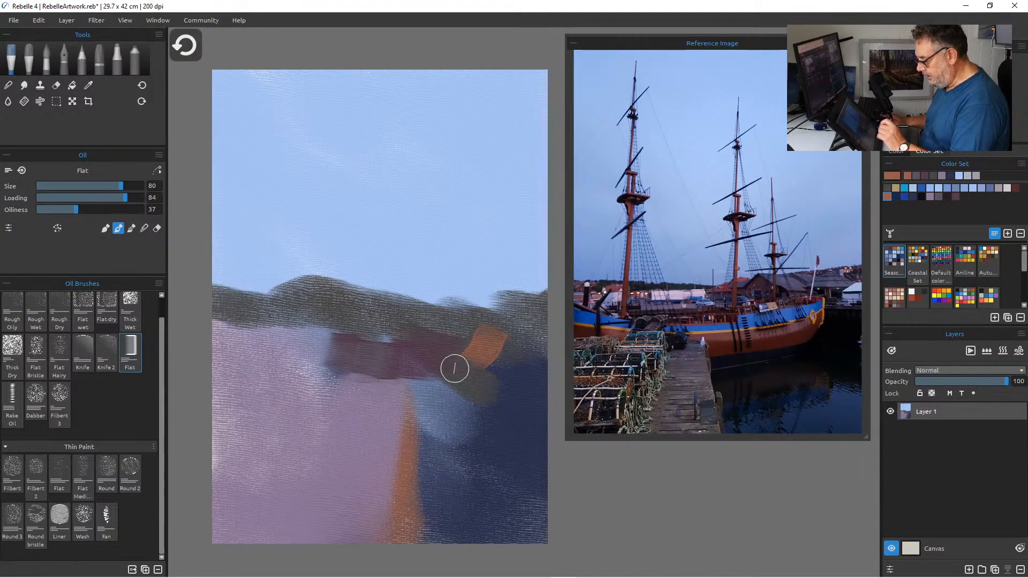
{"action": "key", "text": "ctrl+z"}
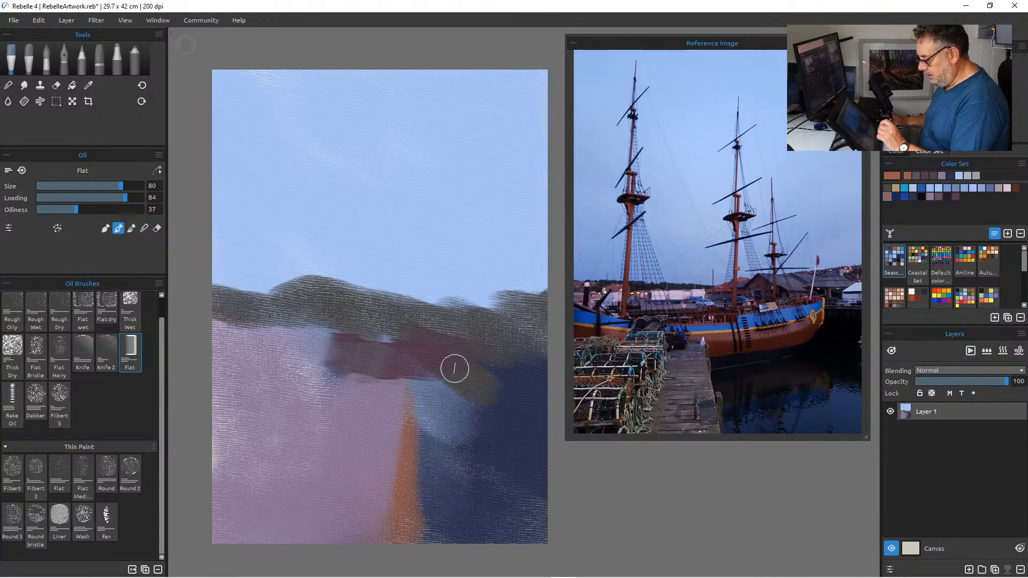
{"action": "key", "text": "ctrl+z"}
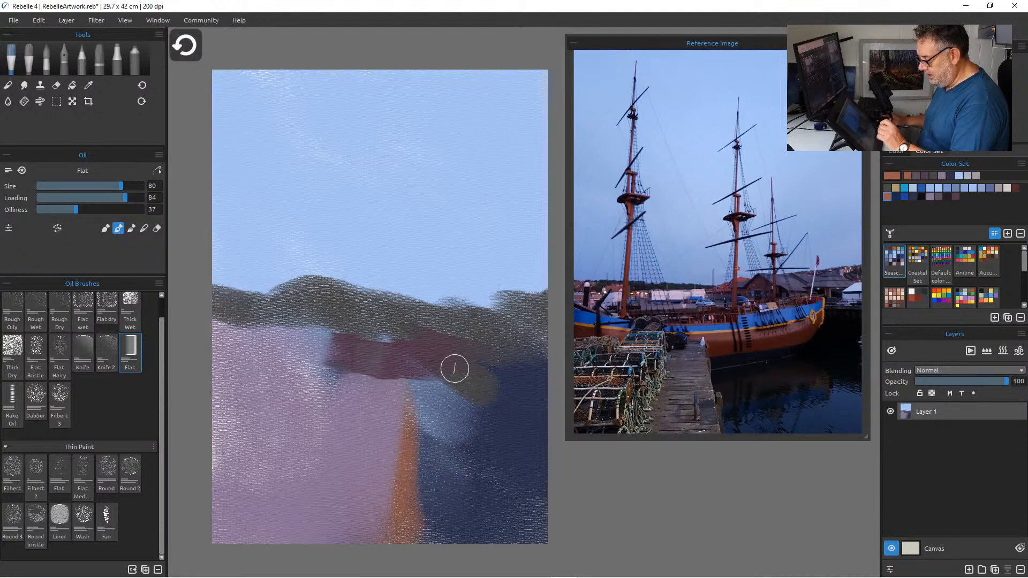
{"action": "key", "text": "ctrl+z"}
{"action": "key", "text": "ctrl+z"}
{"action": "key", "text": "ctrl+z"}
{"action": "key", "text": "ctrl+z"}
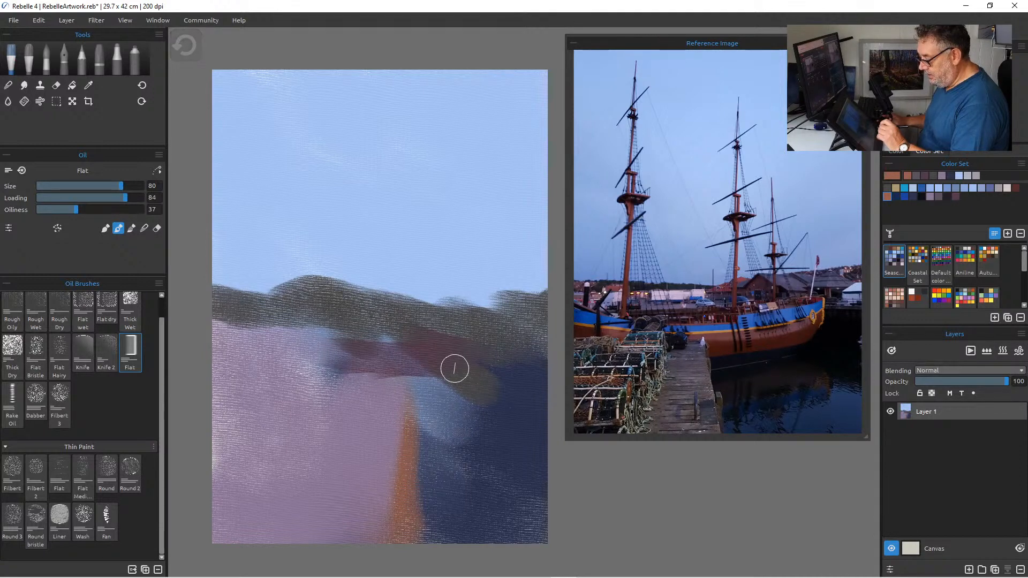
{"action": "key", "text": "ctrl+z"}
{"action": "key", "text": "ctrl+z"}
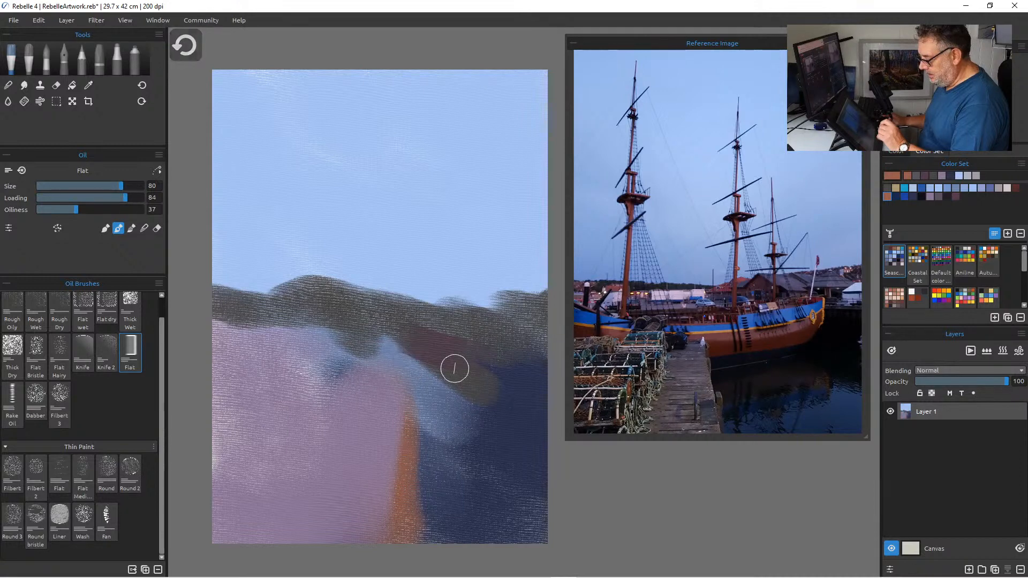
{"action": "key", "text": "ctrl+z"}
{"action": "key", "text": "ctrl+z"}
{"action": "key", "text": "ctrl+z"}
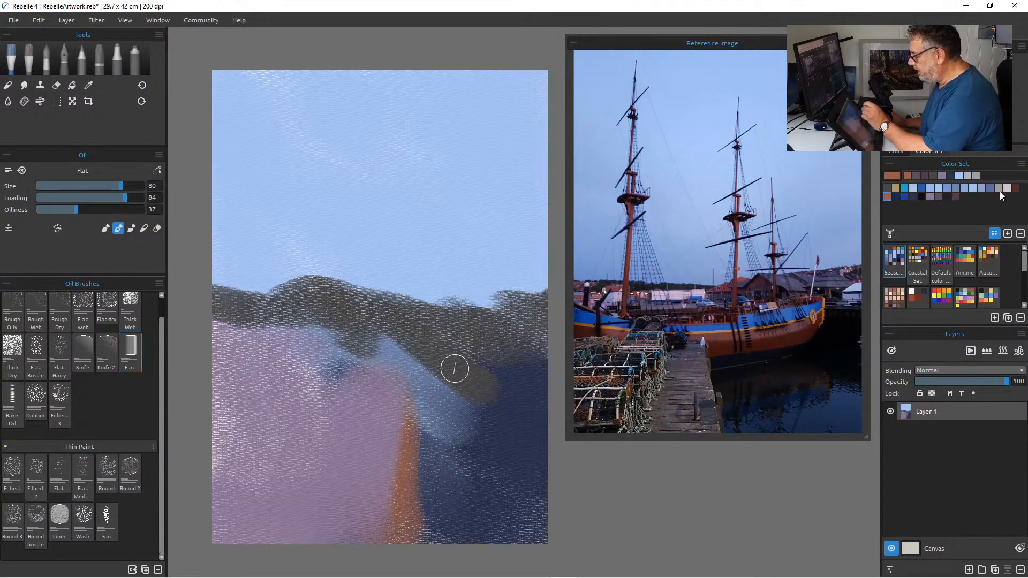
Block in the ship's hull in dark red-brown as a curved band from the canvas's left edge to the dark water.
{"action": "left_click", "coordinate": [1015, 188]}
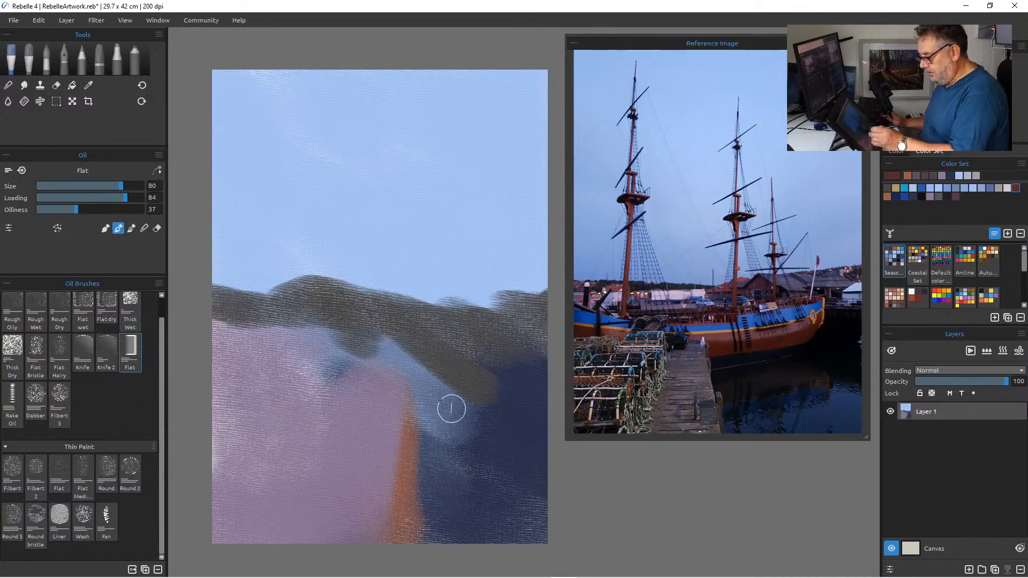
{"action": "left_click_drag", "start_coordinate": [406, 401], "coordinate": [452, 391]}
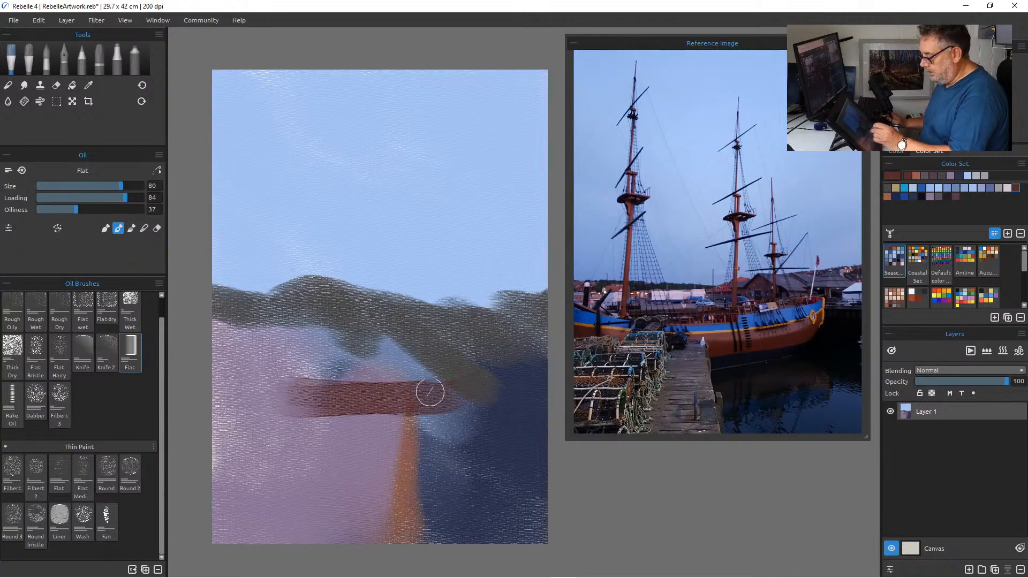
{"action": "mouse_move", "coordinate": [242, 387]}
{"action": "left_mouse_down"}
{"action": "mouse_move", "coordinate": [194, 369]}
{"action": "mouse_move", "coordinate": [305, 402]}
{"action": "left_mouse_up"}
{"action": "left_click_drag", "start_coordinate": [202, 399], "coordinate": [276, 396]}
{"action": "mouse_move", "coordinate": [400, 393]}
{"action": "left_mouse_down"}
{"action": "mouse_move", "coordinate": [448, 397]}
{"action": "mouse_move", "coordinate": [474, 368]}
{"action": "mouse_move", "coordinate": [459, 396]}
{"action": "mouse_move", "coordinate": [425, 405]}
{"action": "mouse_move", "coordinate": [446, 381]}
{"action": "mouse_move", "coordinate": [416, 388]}
{"action": "left_mouse_up"}
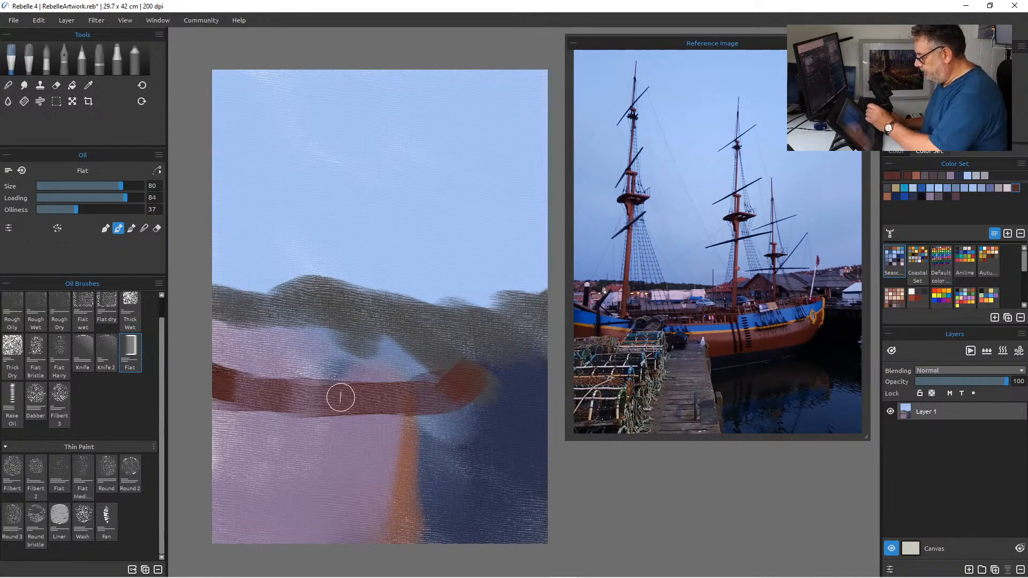
Paint orange-brown over the upper hull and its raised right end, and shade the hull's underside with dark red-brown.
{"action": "left_click", "coordinate": [888, 197]}
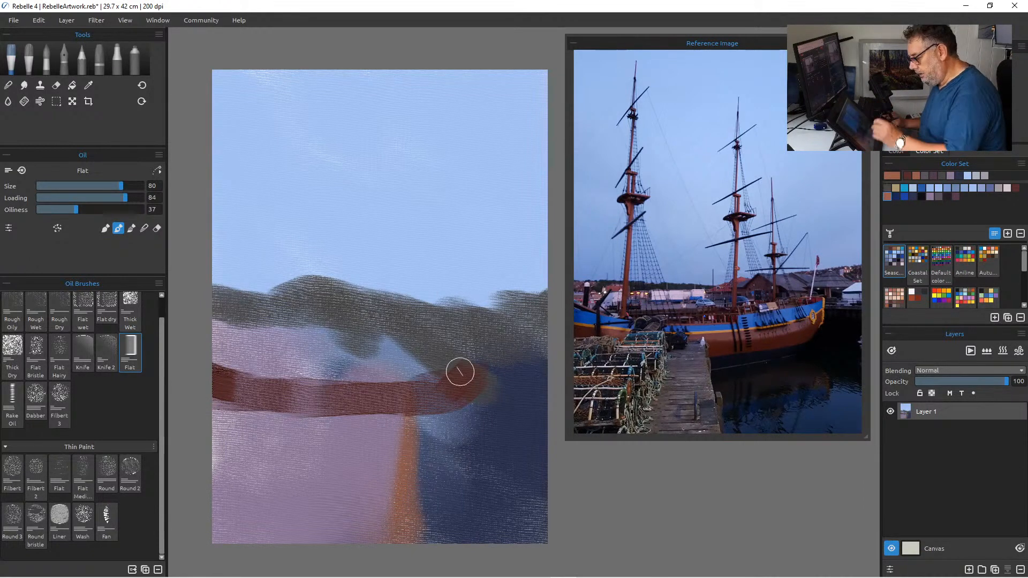
{"action": "mouse_move", "coordinate": [450, 392]}
{"action": "left_mouse_down"}
{"action": "mouse_move", "coordinate": [371, 385]}
{"action": "mouse_move", "coordinate": [422, 378]}
{"action": "mouse_move", "coordinate": [430, 380]}
{"action": "mouse_move", "coordinate": [345, 388]}
{"action": "mouse_move", "coordinate": [428, 386]}
{"action": "mouse_move", "coordinate": [248, 378]}
{"action": "left_mouse_up"}
{"action": "left_click_drag", "start_coordinate": [475, 389], "coordinate": [225, 374]}
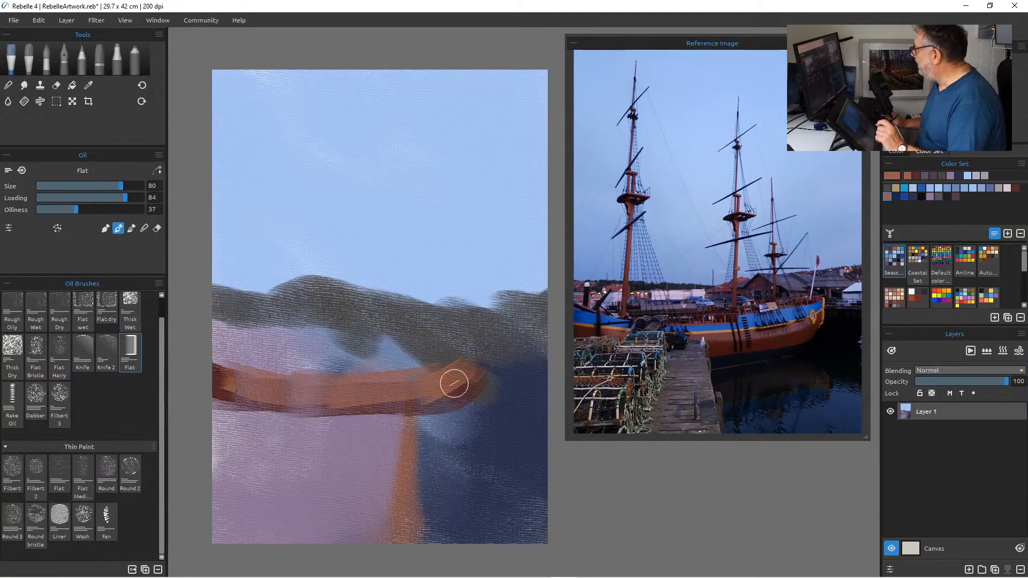
{"action": "mouse_move", "coordinate": [476, 347]}
{"action": "left_mouse_down"}
{"action": "mouse_move", "coordinate": [474, 406]}
{"action": "mouse_move", "coordinate": [476, 350]}
{"action": "mouse_move", "coordinate": [476, 383]}
{"action": "left_mouse_up"}
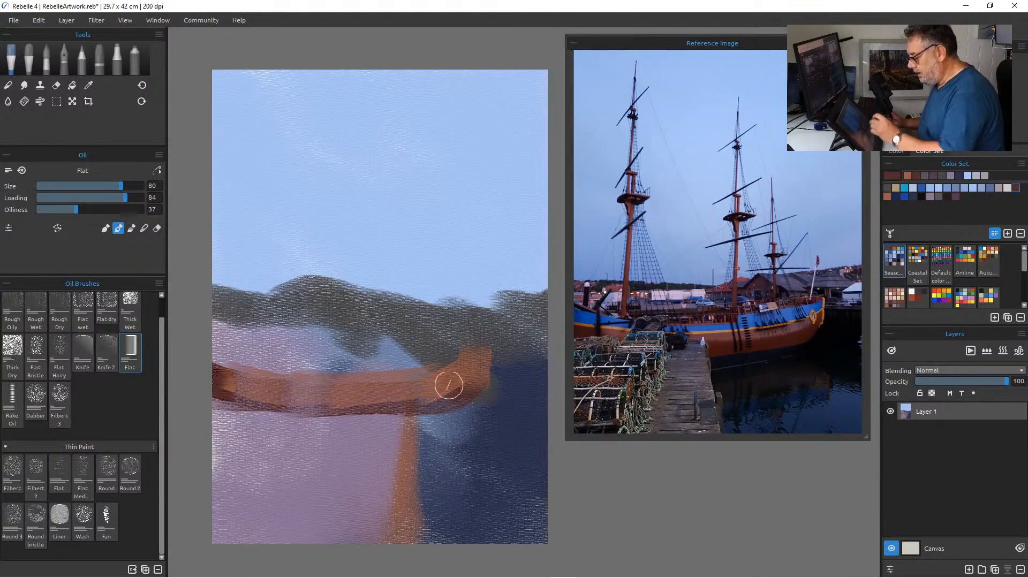
{"action": "left_click_drag", "start_coordinate": [441, 400], "coordinate": [288, 408]}
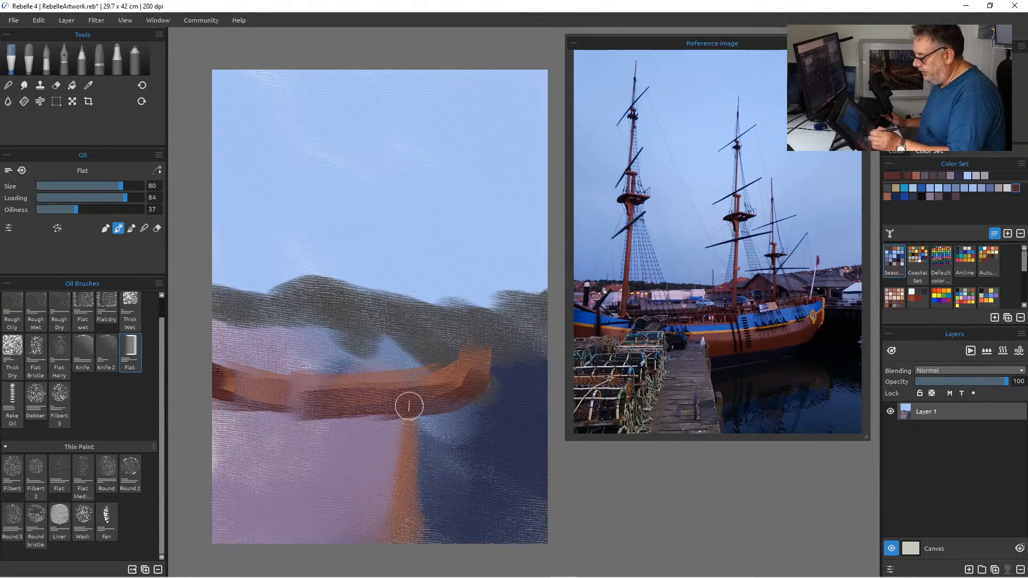
Trim the hull's underside and narrow the orange-brown foreground strip using mauve and dark blue sampled from the canvas.
{"action": "left_click", "coordinate": [345, 448], "text": "alt"}
{"action": "left_click_drag", "start_coordinate": [293, 416], "coordinate": [389, 410]}
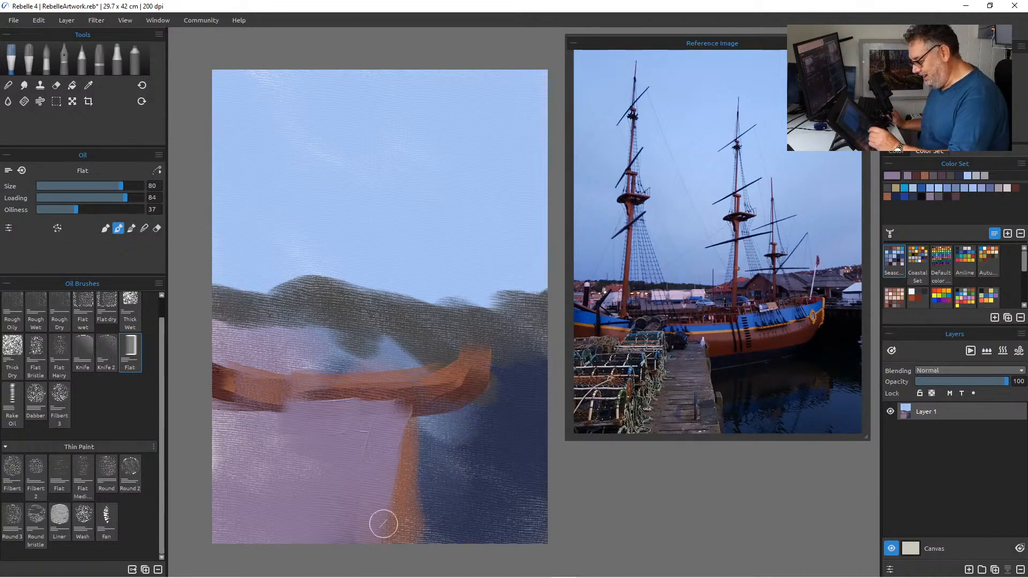
{"action": "left_click", "coordinate": [425, 482], "text": "alt"}
{"action": "mouse_move", "coordinate": [419, 459]}
{"action": "left_mouse_down"}
{"action": "mouse_move", "coordinate": [415, 435]}
{"action": "mouse_move", "coordinate": [419, 534]}
{"action": "left_mouse_up"}
{"action": "left_click", "coordinate": [374, 459], "text": "alt"}
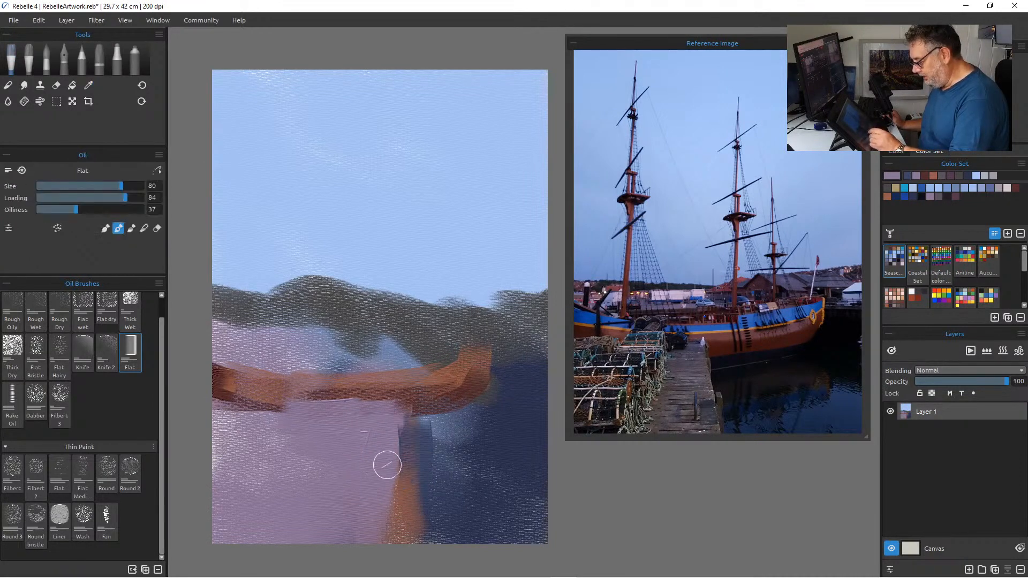
{"action": "left_click_drag", "start_coordinate": [384, 461], "coordinate": [391, 560]}
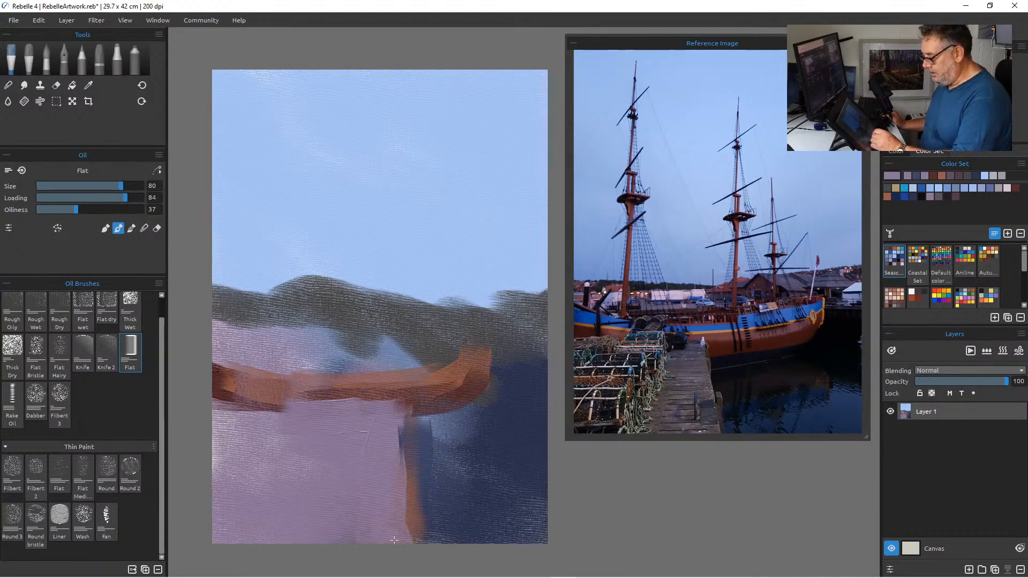
Using dark blue sampled from the water, narrow the foreground's orange-brown strip and block in the dark lower-left mass up over the hull's left end.
{"action": "left_click", "coordinate": [428, 509], "text": "alt"}
{"action": "left_click_drag", "start_coordinate": [413, 474], "coordinate": [426, 542]}
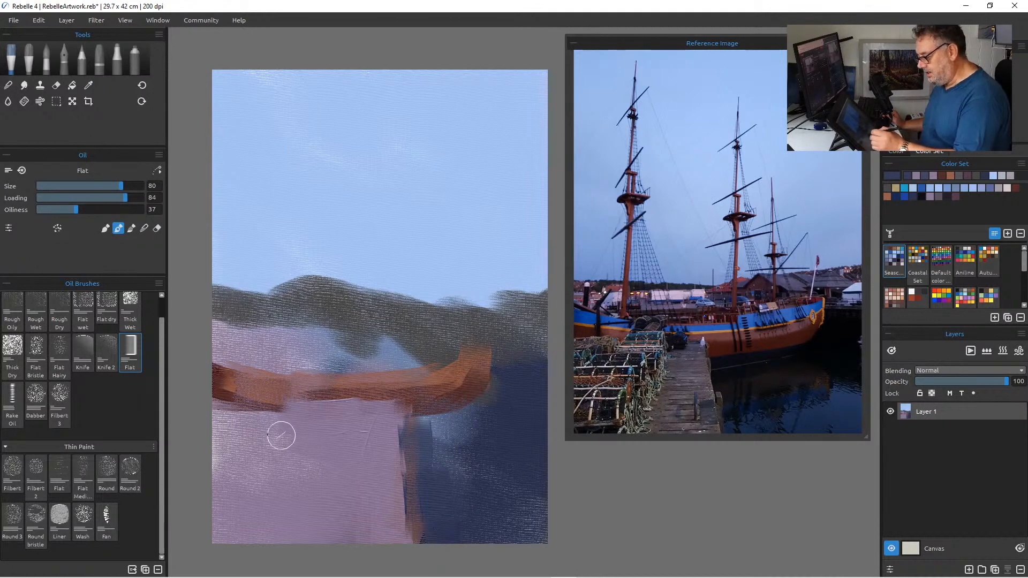
{"action": "mouse_move", "coordinate": [295, 414]}
{"action": "left_mouse_down"}
{"action": "mouse_move", "coordinate": [263, 406]}
{"action": "mouse_move", "coordinate": [320, 404]}
{"action": "mouse_move", "coordinate": [223, 399]}
{"action": "mouse_move", "coordinate": [226, 414]}
{"action": "mouse_move", "coordinate": [264, 435]}
{"action": "left_mouse_up"}
{"action": "mouse_move", "coordinate": [300, 421]}
{"action": "left_mouse_down"}
{"action": "mouse_move", "coordinate": [300, 435]}
{"action": "mouse_move", "coordinate": [304, 423]}
{"action": "left_mouse_up"}
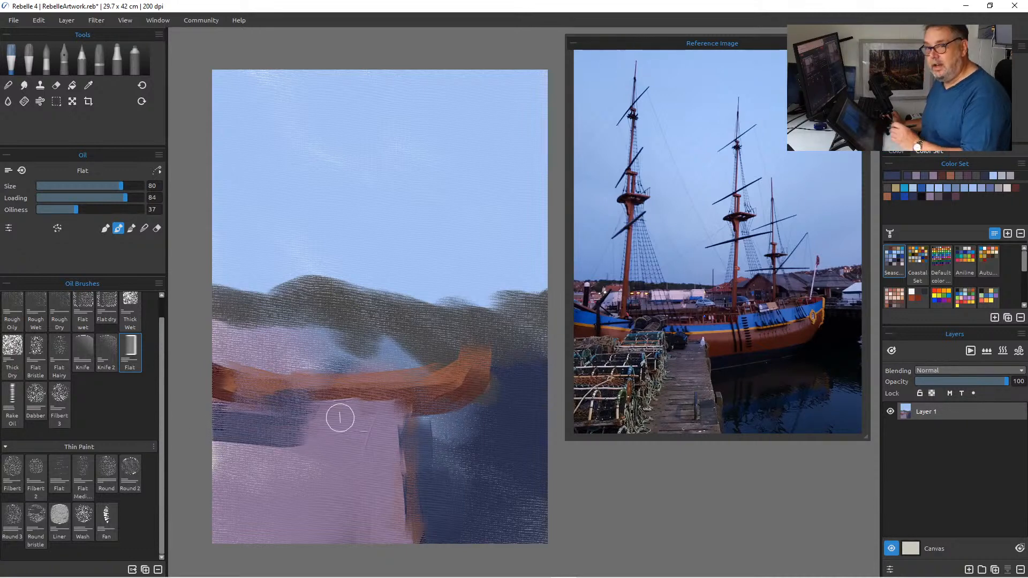
{"action": "left_click_drag", "start_coordinate": [281, 464], "coordinate": [239, 461]}
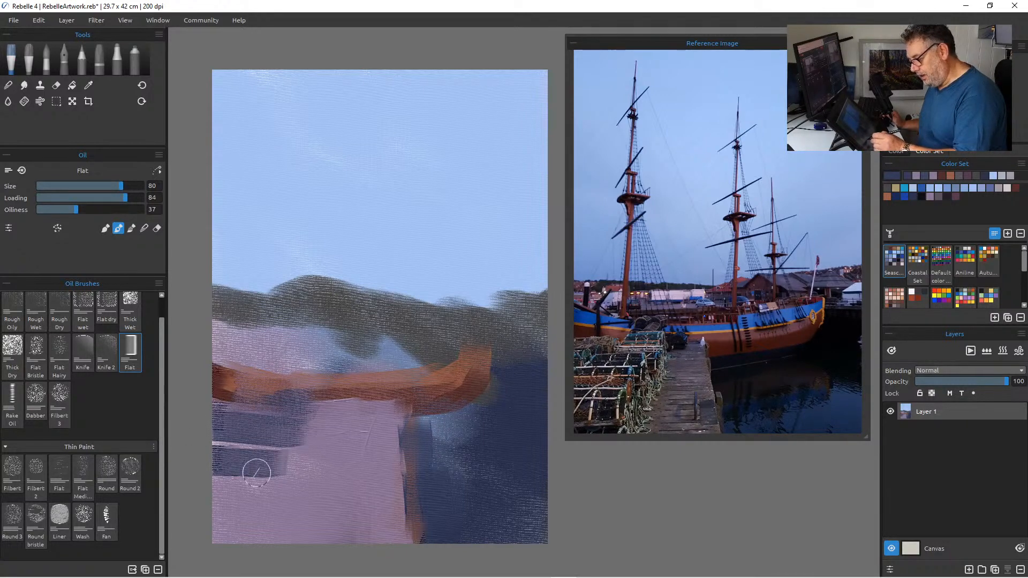
{"action": "left_click_drag", "start_coordinate": [249, 503], "coordinate": [186, 490]}
{"action": "left_click_drag", "start_coordinate": [211, 524], "coordinate": [219, 519]}
{"action": "mouse_move", "coordinate": [247, 443]}
{"action": "left_mouse_down"}
{"action": "mouse_move", "coordinate": [307, 417]}
{"action": "mouse_move", "coordinate": [322, 430]}
{"action": "mouse_move", "coordinate": [294, 438]}
{"action": "mouse_move", "coordinate": [292, 460]}
{"action": "mouse_move", "coordinate": [272, 462]}
{"action": "mouse_move", "coordinate": [262, 500]}
{"action": "mouse_move", "coordinate": [280, 499]}
{"action": "mouse_move", "coordinate": [251, 514]}
{"action": "left_mouse_up"}
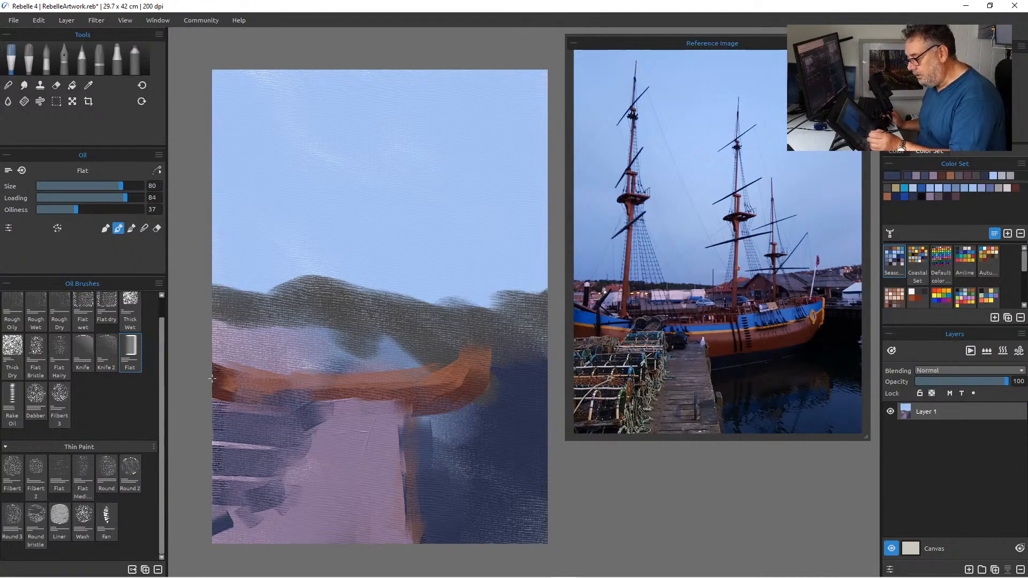
{"action": "left_click_drag", "start_coordinate": [213, 379], "coordinate": [278, 395]}
{"action": "left_click_drag", "start_coordinate": [217, 387], "coordinate": [265, 401]}
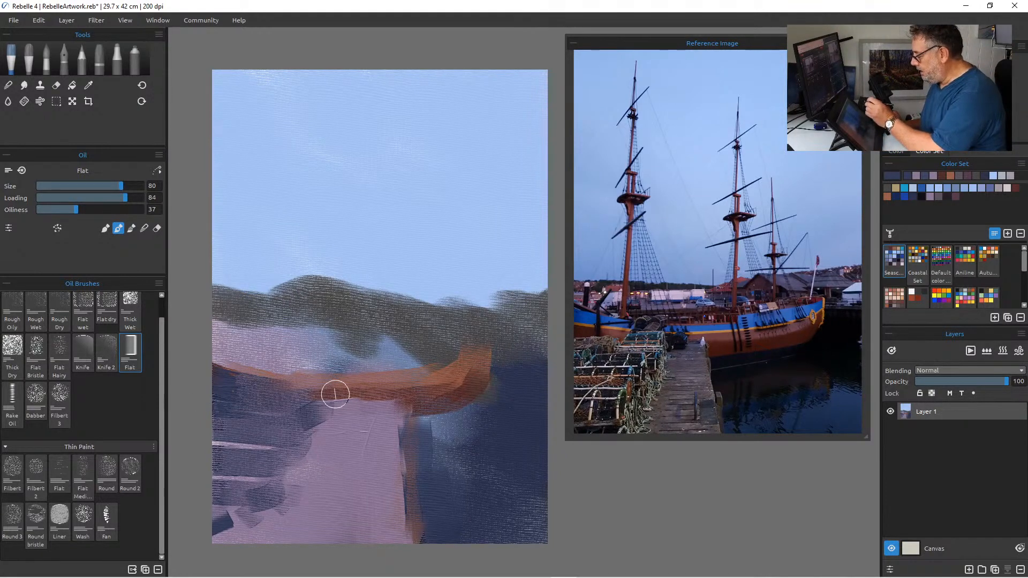
Paint an ochre trim line along the hull and up its raised right end at brush size 20, refining it with sampled red-brown.
{"action": "left_click", "coordinate": [895, 188]}
{"action": "key", "text": "bracketleft"}
{"action": "key", "text": "bracketleft"}
{"action": "key", "text": "bracketleft"}
{"action": "key", "text": "bracketleft"}
{"action": "key", "text": "bracketleft"}
{"action": "key", "text": "bracketleft"}
{"action": "left_click_drag", "start_coordinate": [218, 364], "coordinate": [290, 380]}
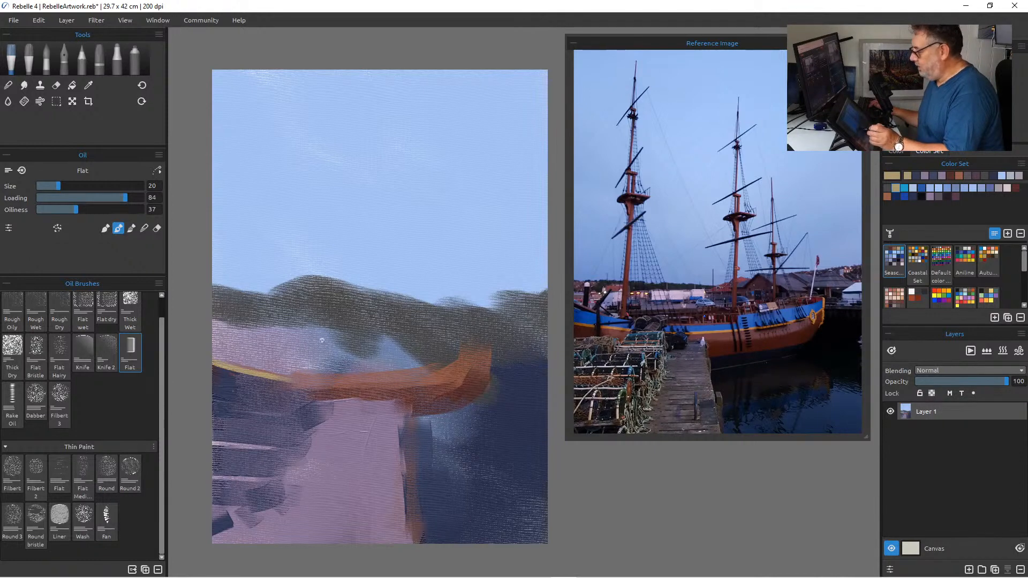
{"action": "mouse_move", "coordinate": [343, 380]}
{"action": "left_mouse_down"}
{"action": "mouse_move", "coordinate": [399, 381]}
{"action": "mouse_move", "coordinate": [364, 381]}
{"action": "left_mouse_up"}
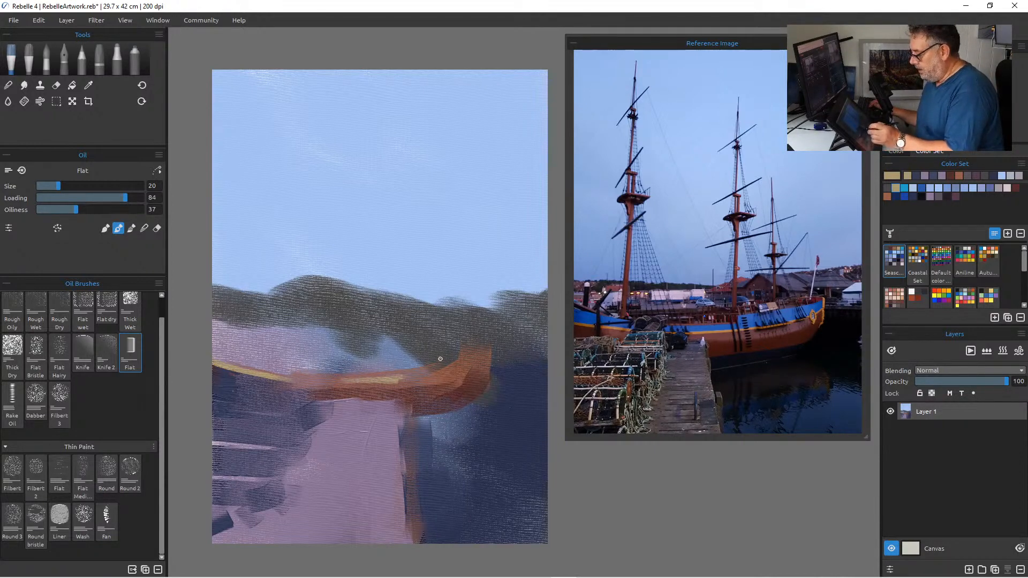
{"action": "left_click_drag", "start_coordinate": [396, 381], "coordinate": [425, 378]}
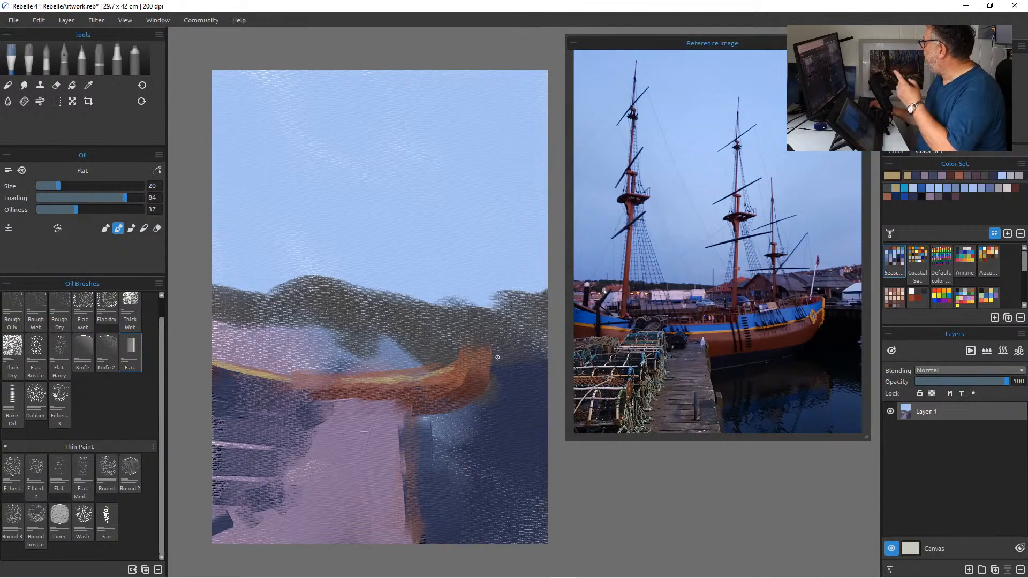
{"action": "left_click_drag", "start_coordinate": [486, 356], "coordinate": [447, 372]}
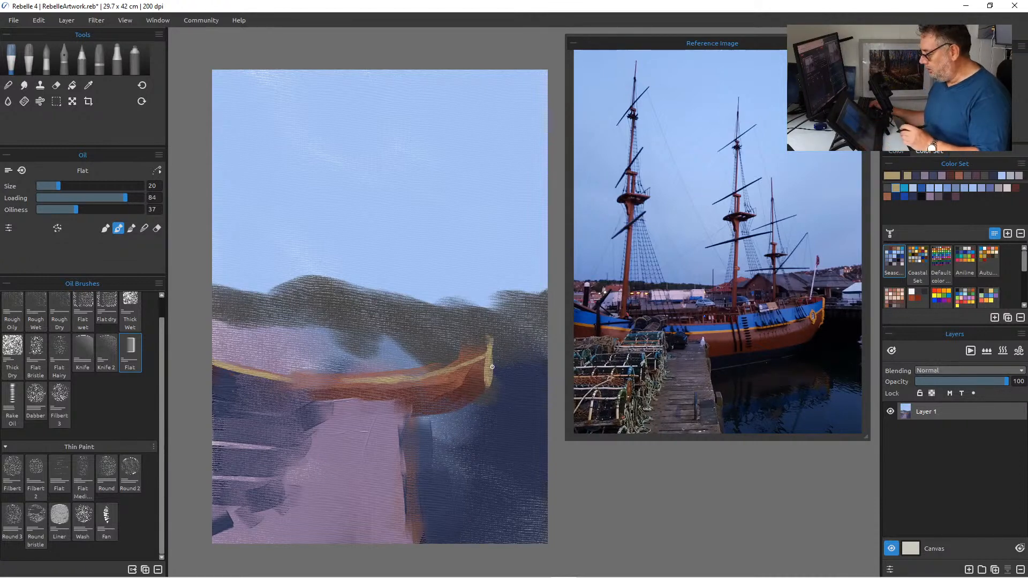
{"action": "left_click", "coordinate": [475, 369], "text": "alt"}
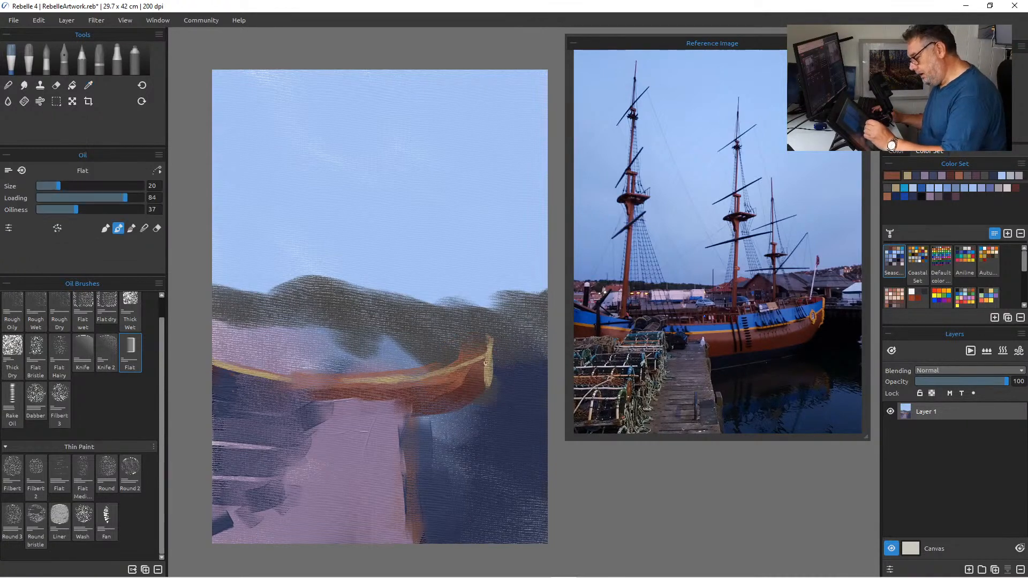
Paint the raised right end of the hull blue above the ochre trim at brush size 35, and add light-blue highlights.
{"action": "left_click", "coordinate": [920, 187]}
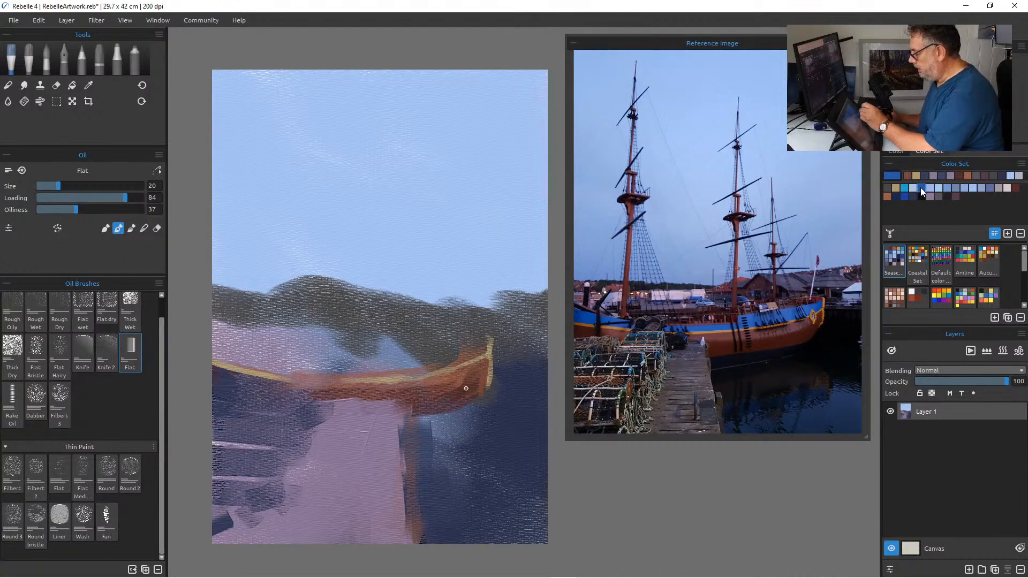
{"action": "key", "text": "]"}
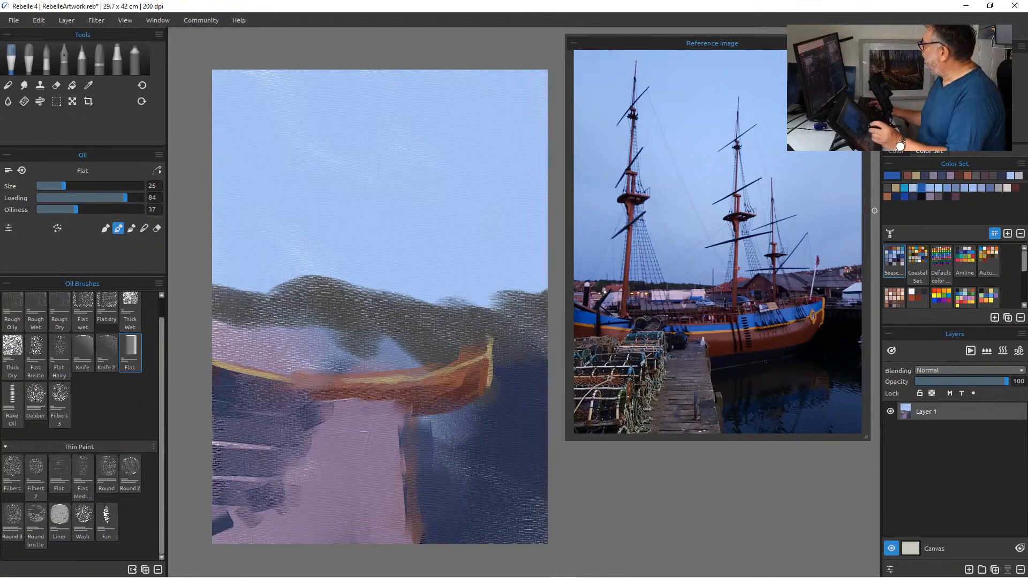
{"action": "key", "text": "]"}
{"action": "key", "text": "]"}
{"action": "mouse_move", "coordinate": [487, 347]}
{"action": "left_mouse_down"}
{"action": "mouse_move", "coordinate": [405, 371]}
{"action": "mouse_move", "coordinate": [472, 348]}
{"action": "mouse_move", "coordinate": [429, 366]}
{"action": "left_mouse_up"}
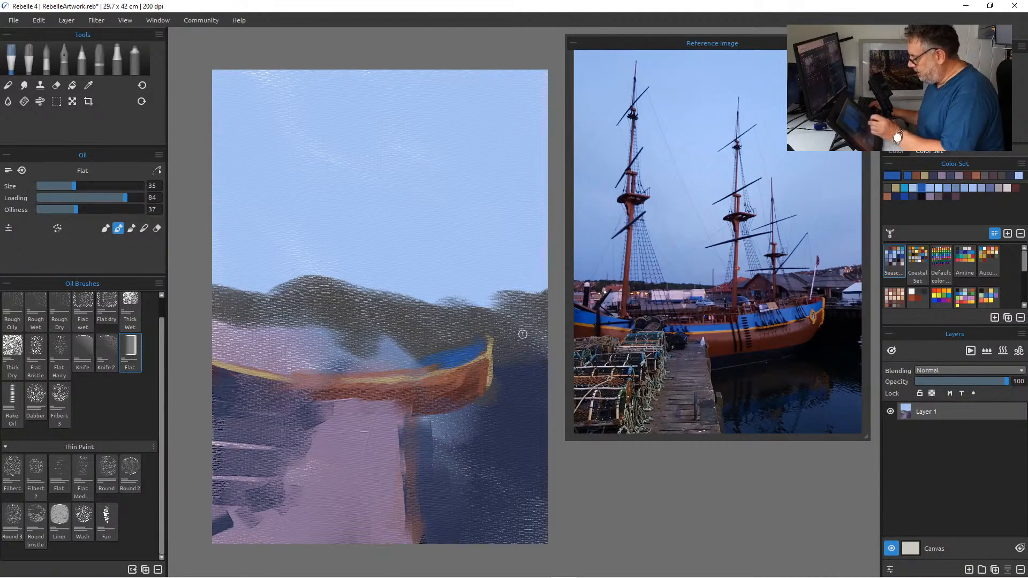
{"action": "left_click", "coordinate": [929, 188]}
{"action": "left_click_drag", "start_coordinate": [486, 338], "coordinate": [429, 355]}
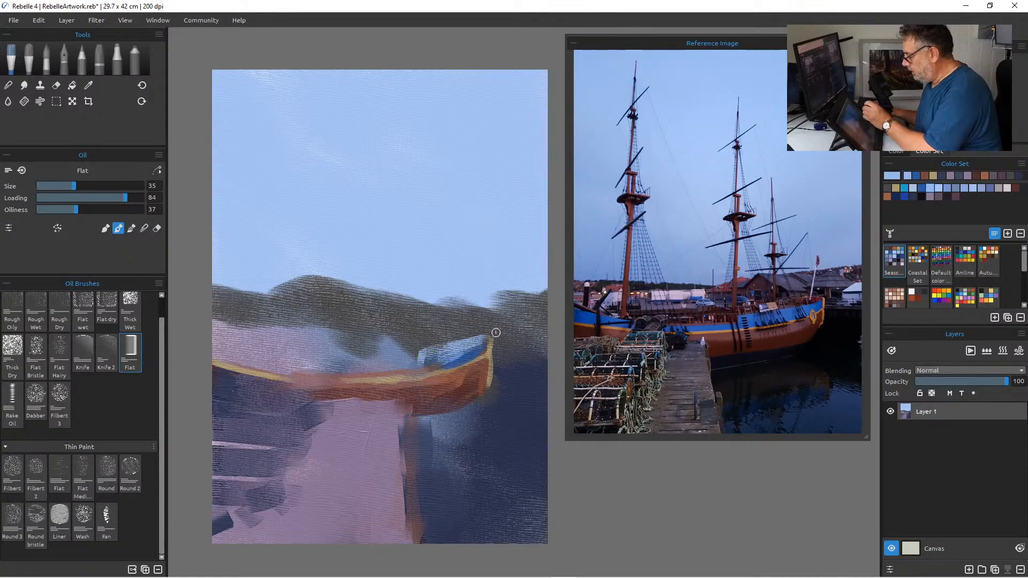
Work blue back into the raised end's highlights and extend the blue band along the upper hull to the canvas's left edge.
{"action": "left_click", "coordinate": [922, 188]}
{"action": "mouse_move", "coordinate": [423, 375]}
{"action": "left_mouse_down"}
{"action": "mouse_move", "coordinate": [422, 354]}
{"action": "mouse_move", "coordinate": [464, 343]}
{"action": "left_mouse_up"}
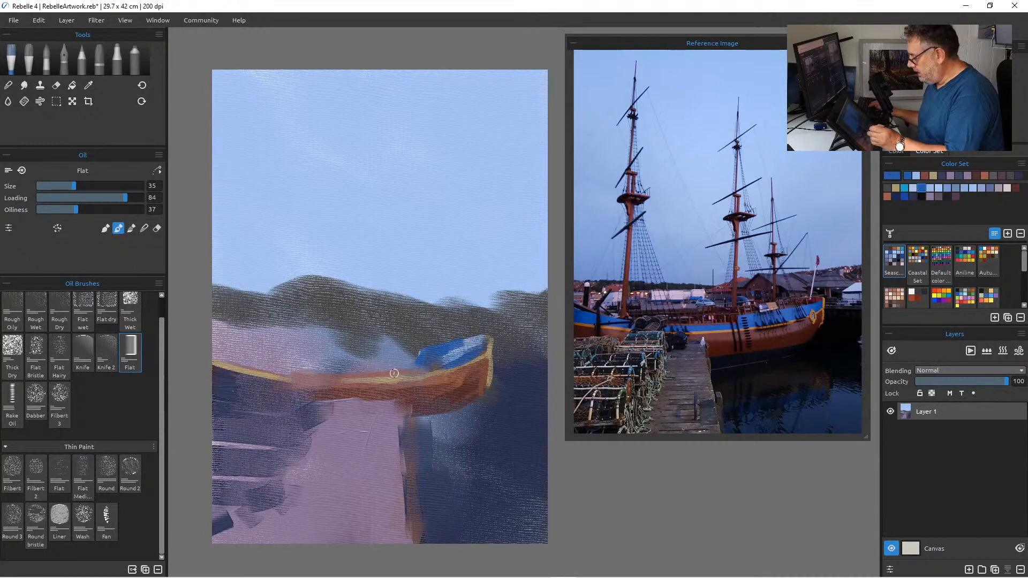
{"action": "left_click_drag", "start_coordinate": [423, 367], "coordinate": [313, 369]}
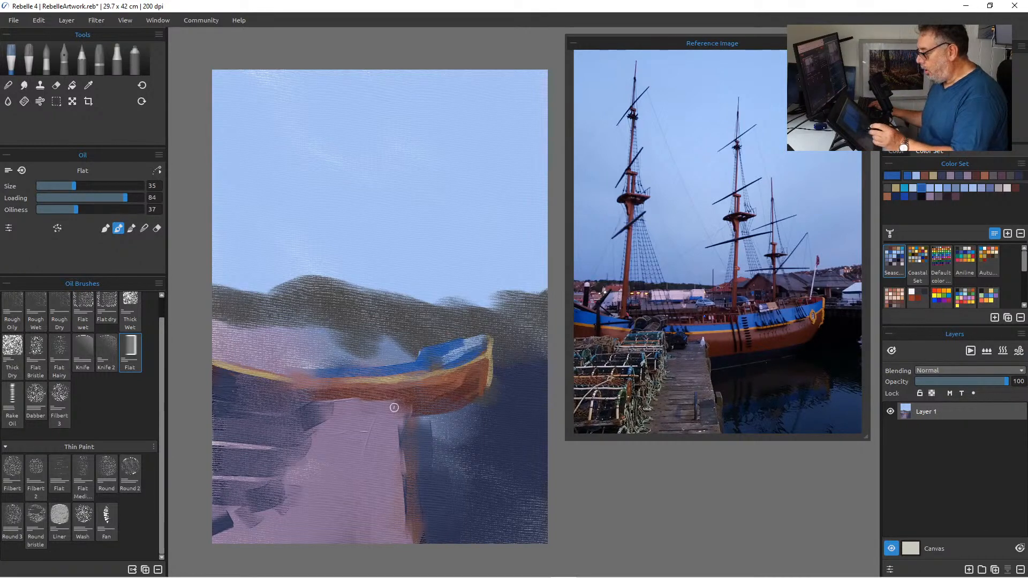
{"action": "mouse_move", "coordinate": [212, 352]}
{"action": "left_mouse_down"}
{"action": "mouse_move", "coordinate": [264, 365]}
{"action": "mouse_move", "coordinate": [206, 339]}
{"action": "mouse_move", "coordinate": [281, 368]}
{"action": "left_mouse_up"}
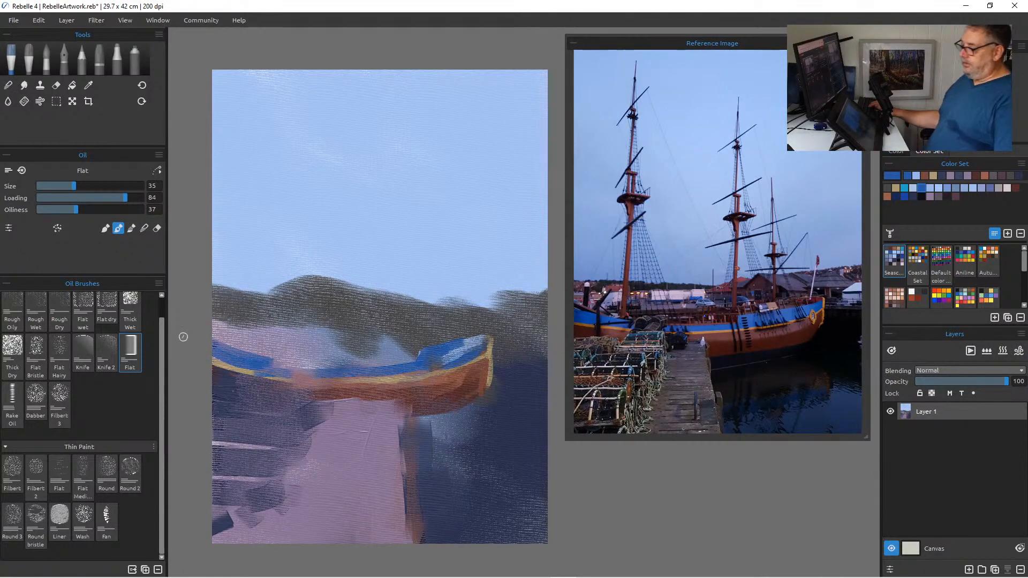
Lay a blue stroke beneath the hull's right half, then darken it and the adjoining water with dark blue.
{"action": "left_click_drag", "start_coordinate": [411, 410], "coordinate": [454, 407]}
{"action": "left_click", "coordinate": [941, 176]}
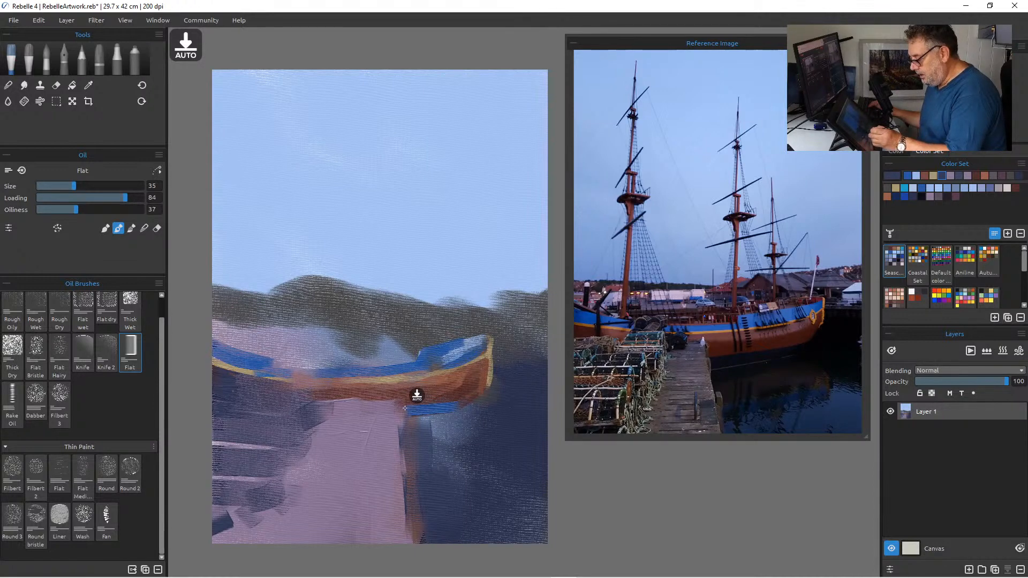
{"action": "mouse_move", "coordinate": [429, 409]}
{"action": "left_mouse_down"}
{"action": "mouse_move", "coordinate": [407, 412]}
{"action": "mouse_move", "coordinate": [433, 409]}
{"action": "left_mouse_up"}
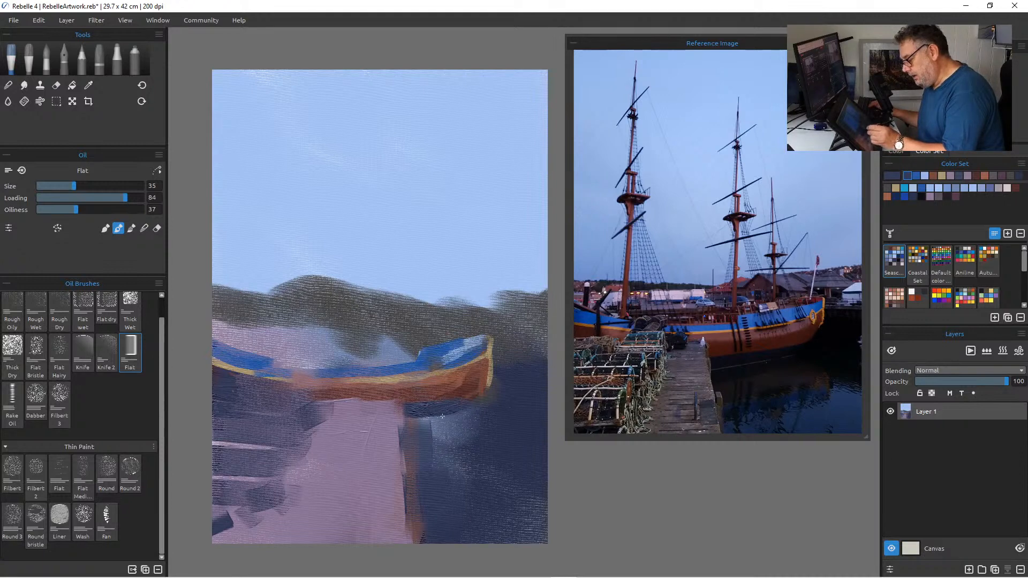
{"action": "mouse_move", "coordinate": [411, 425]}
{"action": "left_mouse_down"}
{"action": "mouse_move", "coordinate": [433, 419]}
{"action": "mouse_move", "coordinate": [416, 432]}
{"action": "left_mouse_up"}
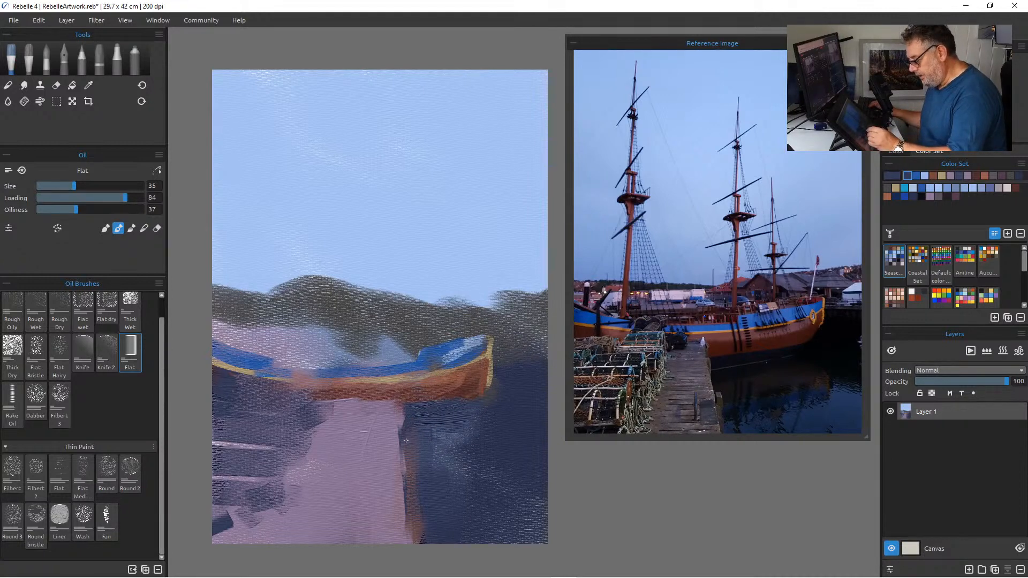
{"action": "mouse_move", "coordinate": [432, 412]}
{"action": "left_mouse_down"}
{"action": "mouse_move", "coordinate": [445, 430]}
{"action": "mouse_move", "coordinate": [444, 482]}
{"action": "left_mouse_up"}
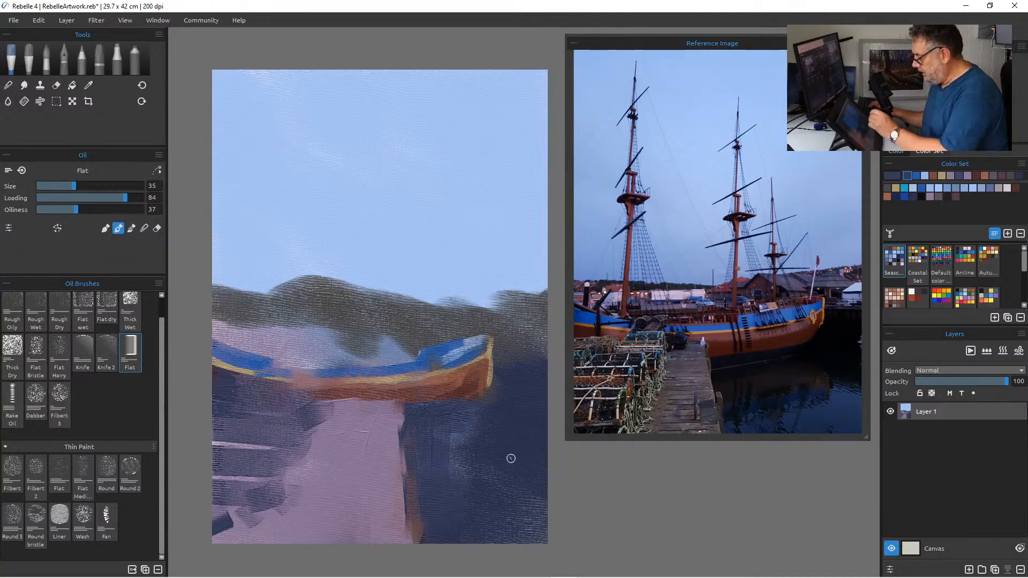
Paint vertical orange-brown hull reflections in the water below the ship, breaking them up with dark blue sampled from the canvas.
{"action": "left_click_drag", "start_coordinate": [445, 407], "coordinate": [450, 487]}
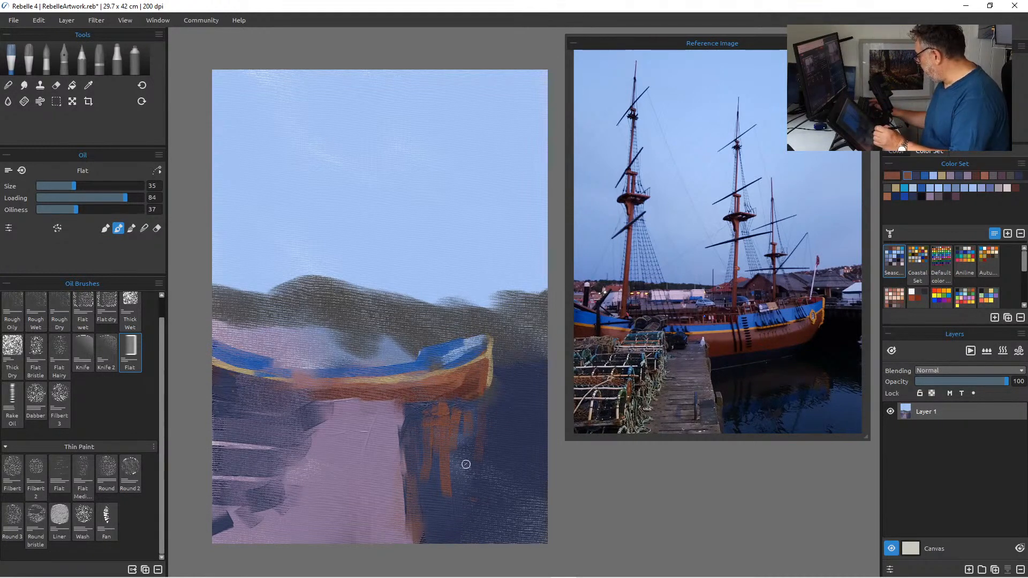
{"action": "left_click", "coordinate": [503, 472], "text": "alt"}
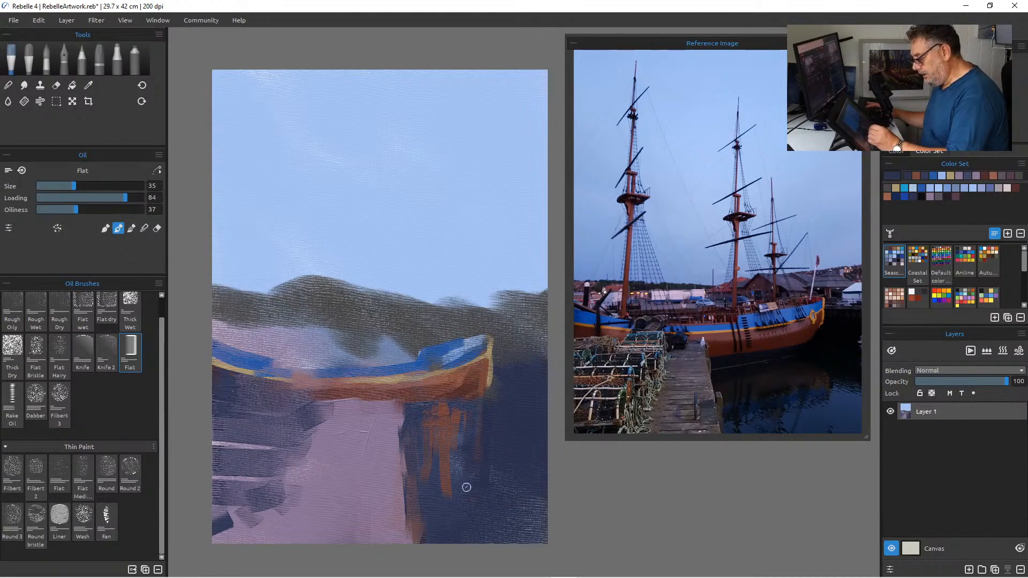
{"action": "left_click", "coordinate": [449, 419], "text": "alt"}
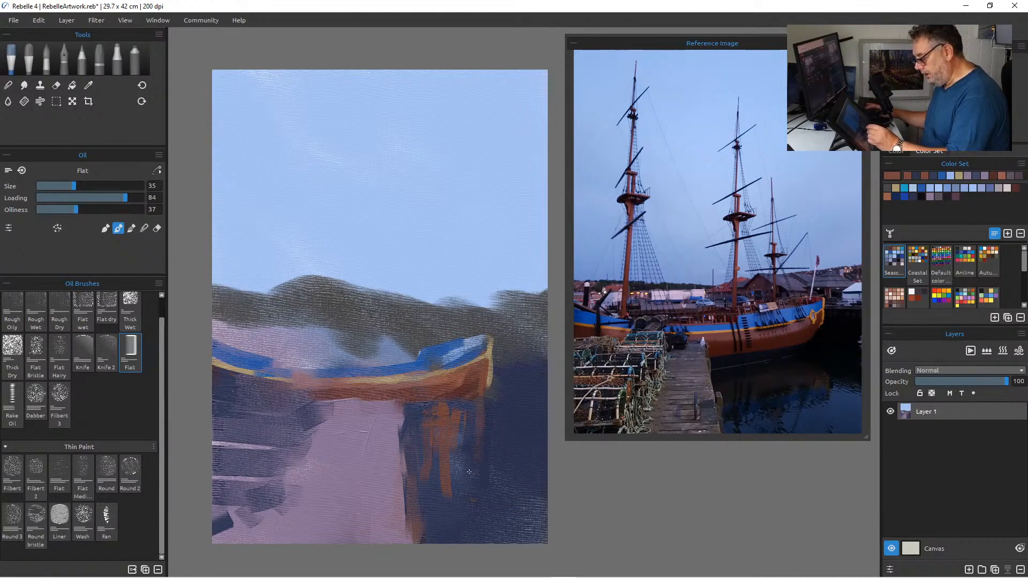
{"action": "left_click", "coordinate": [496, 407], "text": "alt"}
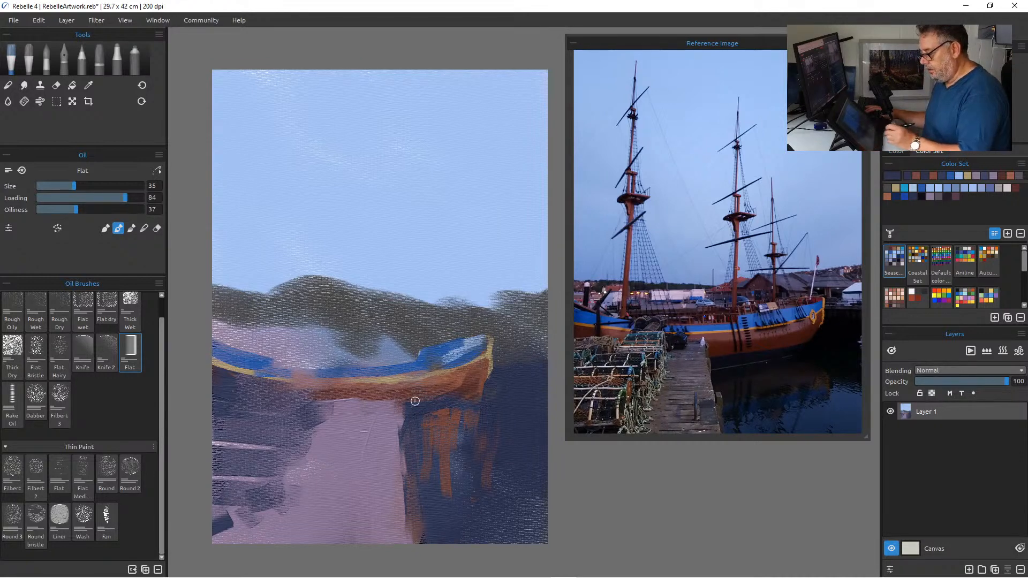
Outline the top edge of the hull's blue raised end with sampled orange-brown at brush size 20.
{"action": "left_click", "coordinate": [436, 379], "text": "alt"}
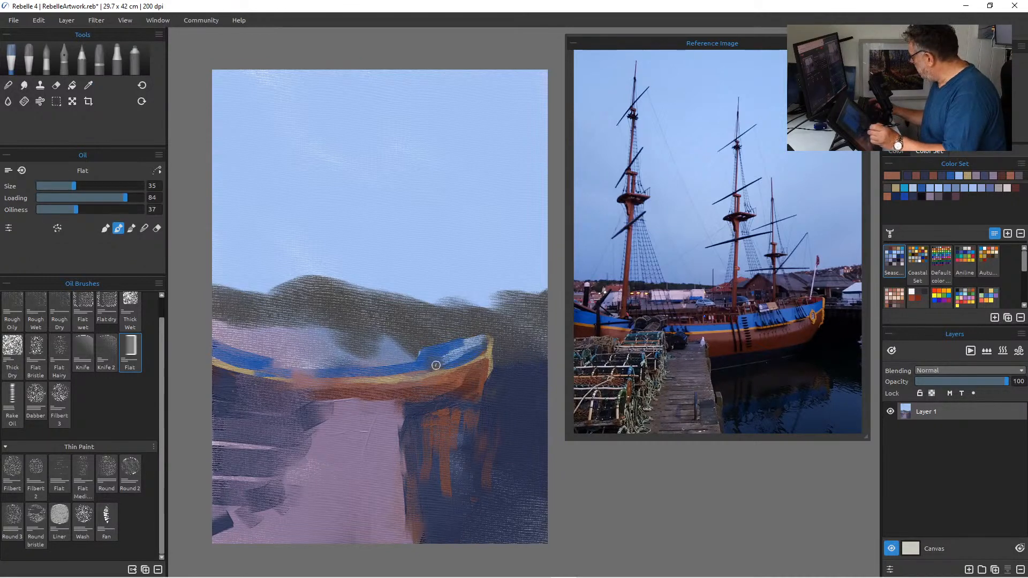
{"action": "key", "text": "bracketleft"}
{"action": "key", "text": "bracketleft"}
{"action": "key", "text": "bracketleft"}
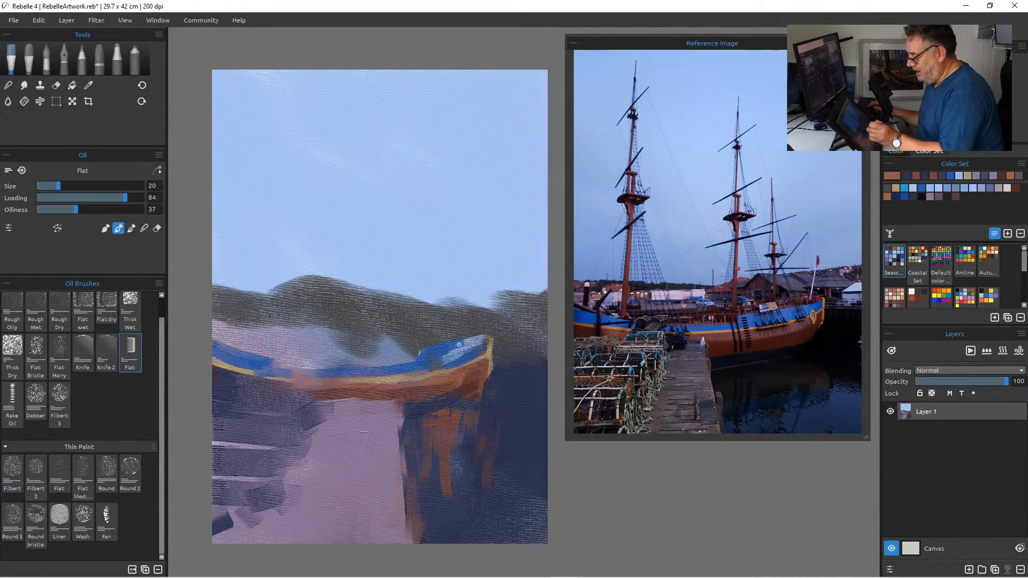
{"action": "left_click_drag", "start_coordinate": [480, 336], "coordinate": [484, 335]}
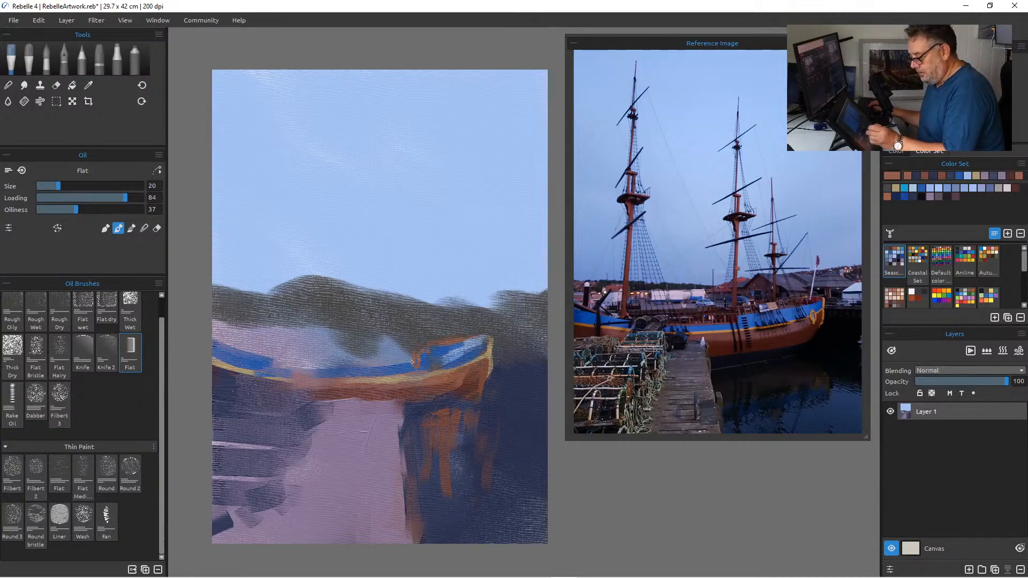
Paint orange-brown along the hull's middle upper edge at brush size 45, and build up the raised end's rim at size 35.
{"action": "key", "text": "]"}
{"action": "key", "text": "]"}
{"action": "key", "text": "]"}
{"action": "key", "text": "]"}
{"action": "key", "text": "]"}
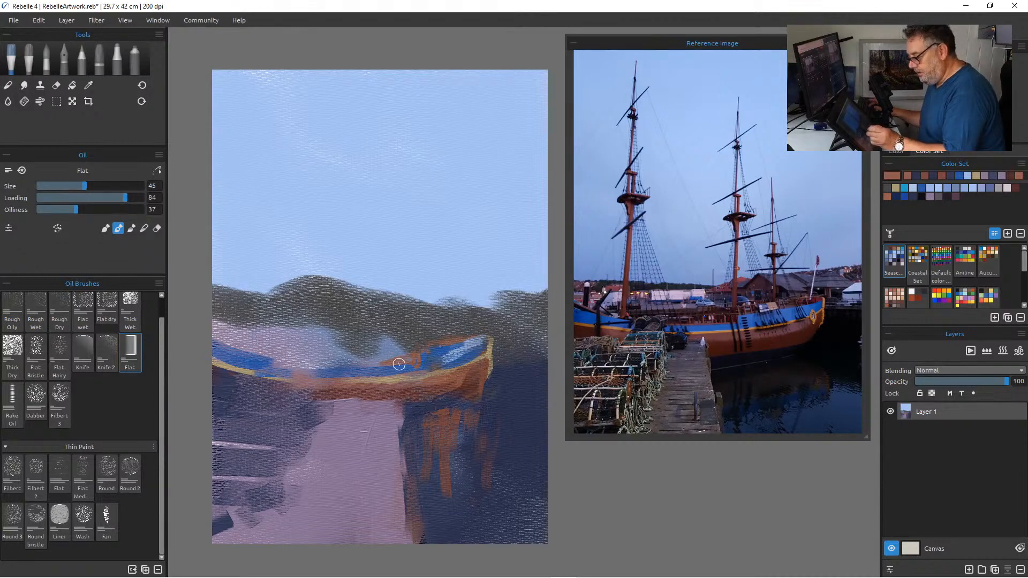
{"action": "left_click_drag", "start_coordinate": [408, 364], "coordinate": [296, 367]}
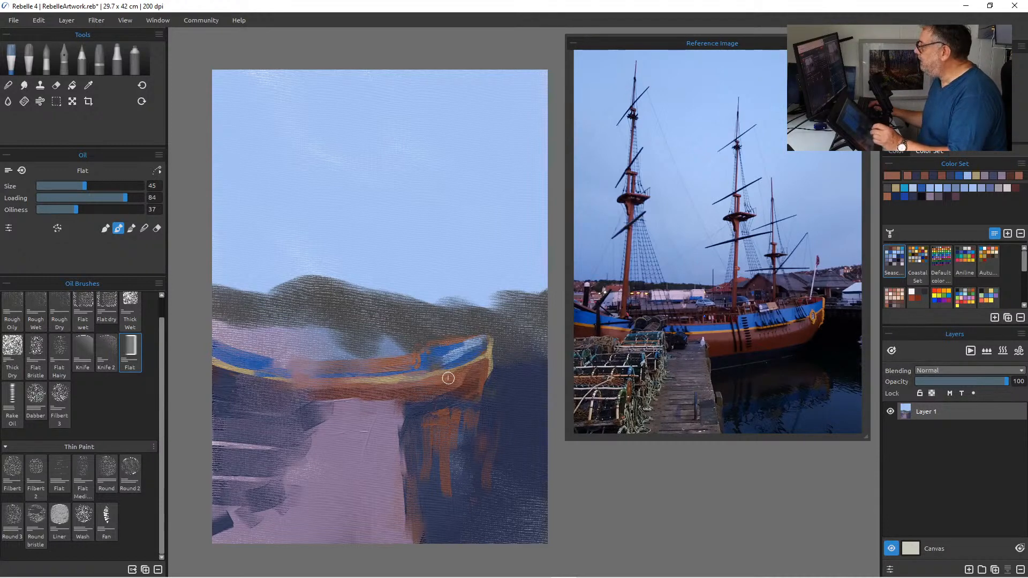
{"action": "left_click_drag", "start_coordinate": [296, 364], "coordinate": [479, 378]}
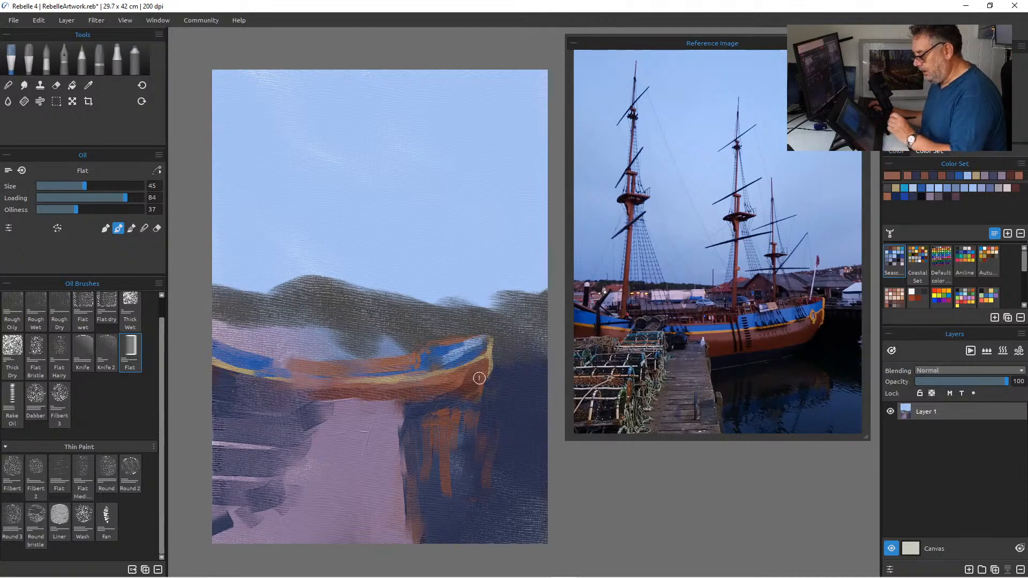
{"action": "key", "text": "["}
{"action": "key", "text": "["}
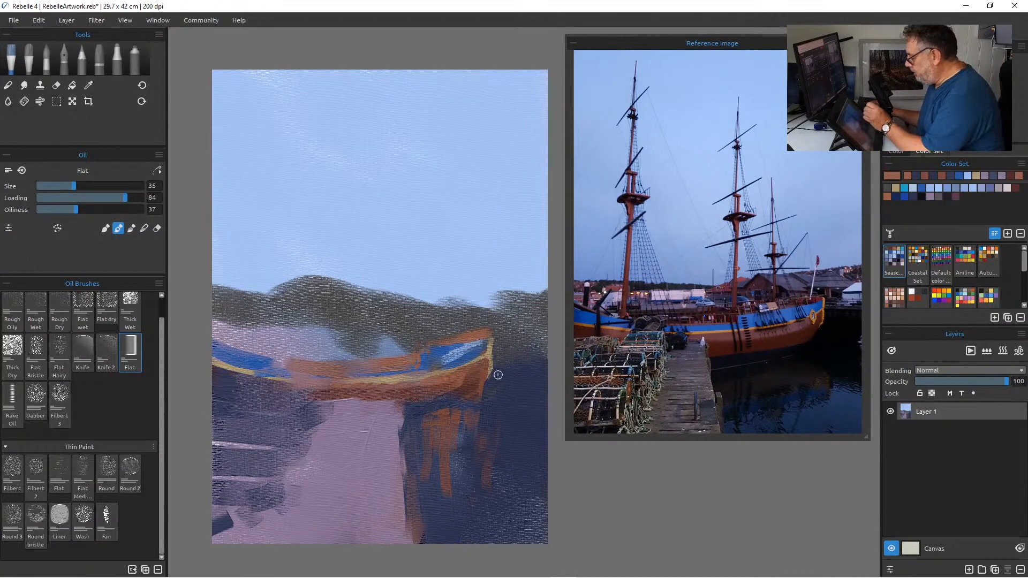
Add horizontal blue-grey strokes across the mauve jetty, starting at brush size 35 and enlarging the brush to 100.
{"action": "left_click", "coordinate": [956, 189]}
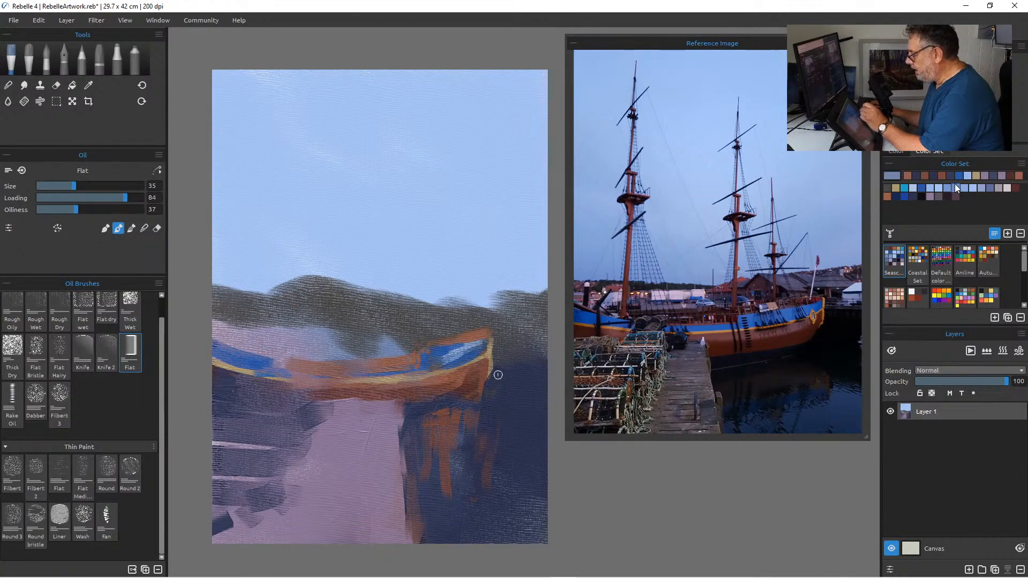
{"action": "left_click_drag", "start_coordinate": [317, 410], "coordinate": [383, 415]}
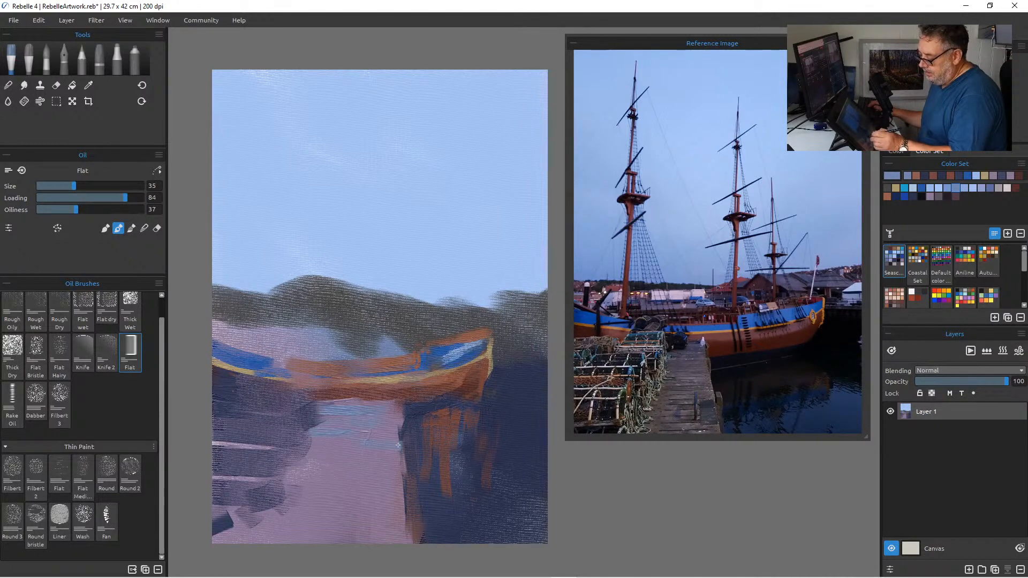
{"action": "key", "text": "bracketright"}
{"action": "key", "text": "bracketright"}
{"action": "key", "text": "bracketright"}
{"action": "key", "text": "bracketright"}
{"action": "key", "text": "bracketright"}
{"action": "key", "text": "bracketright"}
{"action": "key", "text": "bracketright"}
{"action": "key", "text": "bracketright"}
{"action": "key", "text": "bracketright"}
{"action": "key", "text": "bracketright"}
{"action": "key", "text": "bracketright"}
{"action": "key", "text": "bracketright"}
{"action": "key", "text": "bracketright"}
{"action": "left_click_drag", "start_coordinate": [286, 472], "coordinate": [355, 472]}
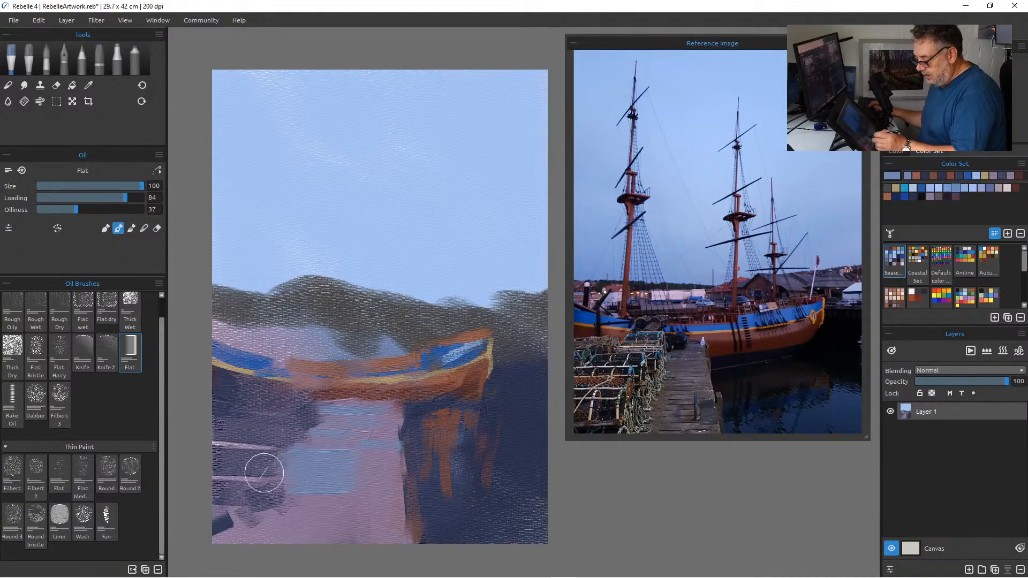
Break up the jetty's blue-grey strokes with mauve sampled from the jetty, reducing the brush to size 60.
{"action": "key", "text": "i"}
{"action": "left_click", "coordinate": [344, 502]}
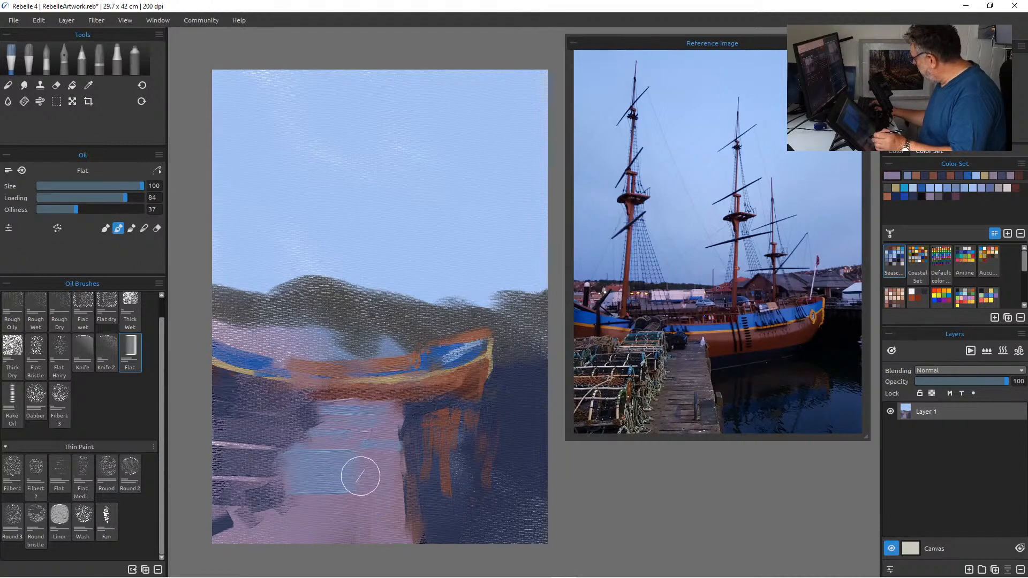
{"action": "key", "text": "bracketleft"}
{"action": "key", "text": "bracketleft"}
{"action": "key", "text": "bracketleft"}
{"action": "key", "text": "bracketleft"}
{"action": "key", "text": "bracketleft"}
{"action": "key", "text": "bracketleft"}
{"action": "key", "text": "bracketleft"}
{"action": "key", "text": "bracketleft"}
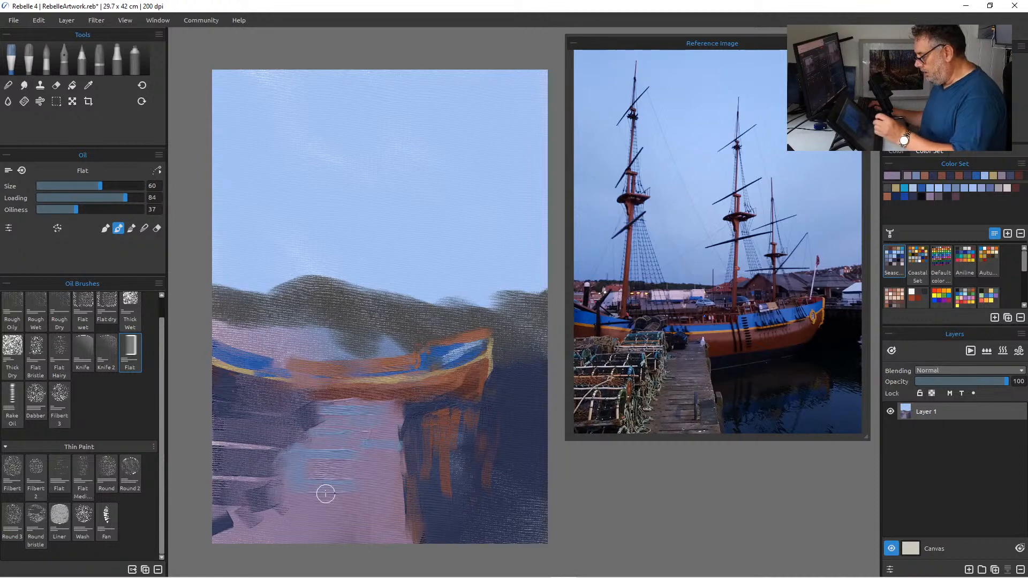
Paint the rail along the hull's middle and far upper edge in dark reddish brown sampled from the hull, at brush size 30.
{"action": "left_click", "coordinate": [463, 394], "text": "alt"}
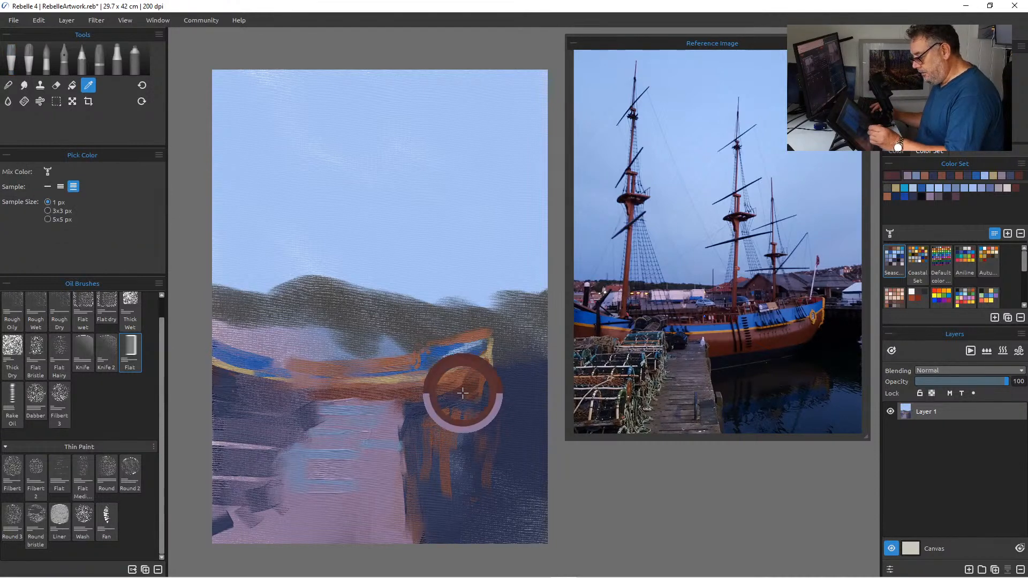
{"action": "key", "text": "["}
{"action": "key", "text": "["}
{"action": "key", "text": "["}
{"action": "key", "text": "["}
{"action": "key", "text": "["}
{"action": "key", "text": "["}
{"action": "key", "text": "["}
{"action": "key", "text": "["}
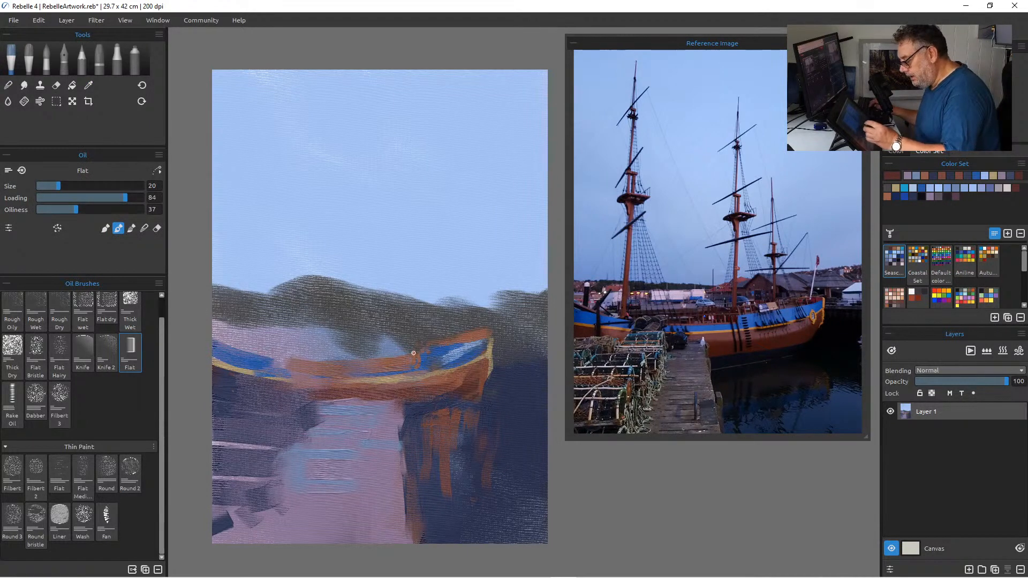
{"action": "key", "text": "bracketright"}
{"action": "key", "text": "bracketright"}
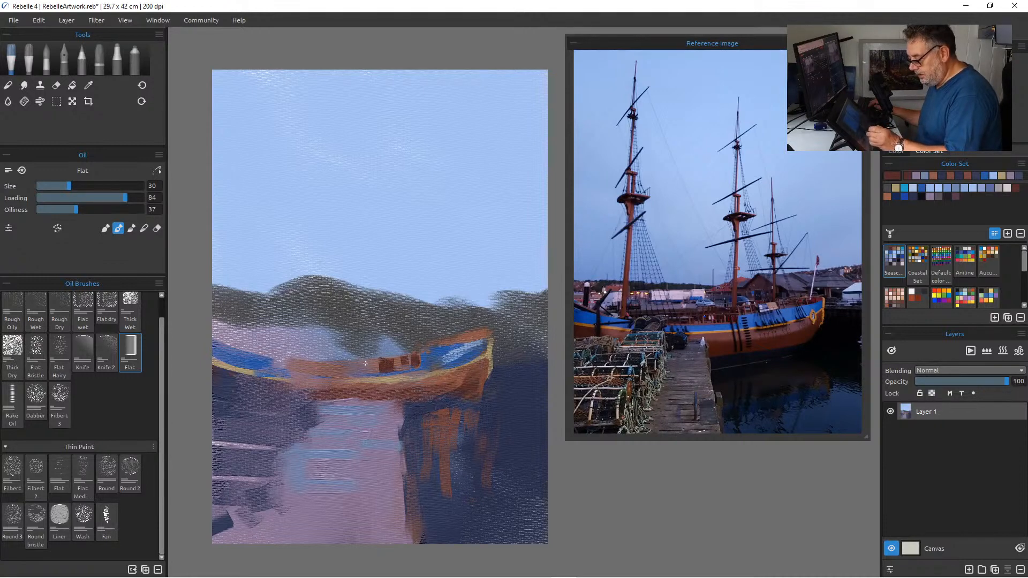
{"action": "left_click_drag", "start_coordinate": [386, 361], "coordinate": [403, 362]}
{"action": "mouse_move", "coordinate": [415, 352]}
{"action": "left_mouse_down"}
{"action": "mouse_move", "coordinate": [324, 360]}
{"action": "mouse_move", "coordinate": [254, 340]}
{"action": "mouse_move", "coordinate": [293, 363]}
{"action": "left_mouse_up"}
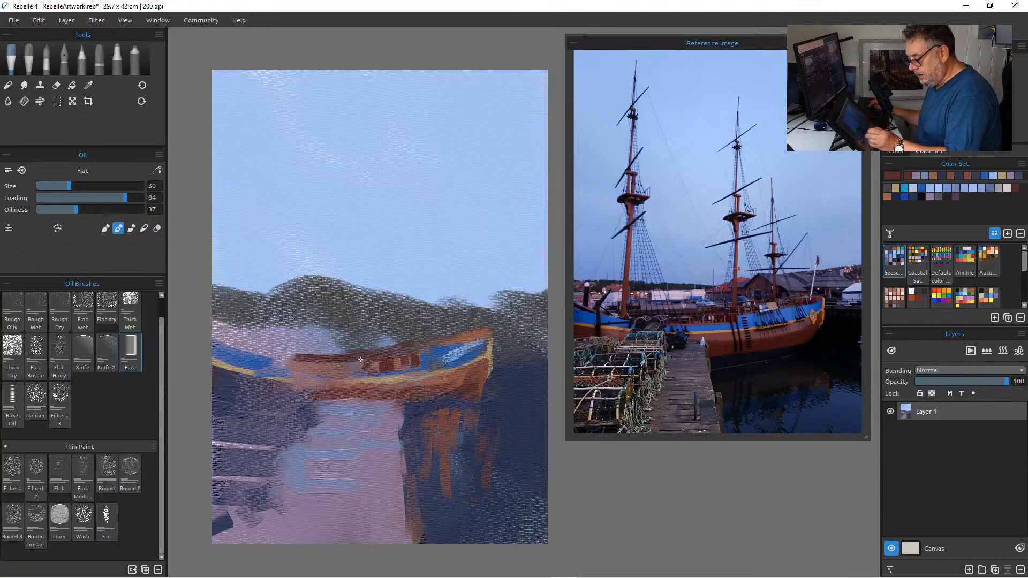
{"action": "left_click_drag", "start_coordinate": [214, 342], "coordinate": [256, 352]}
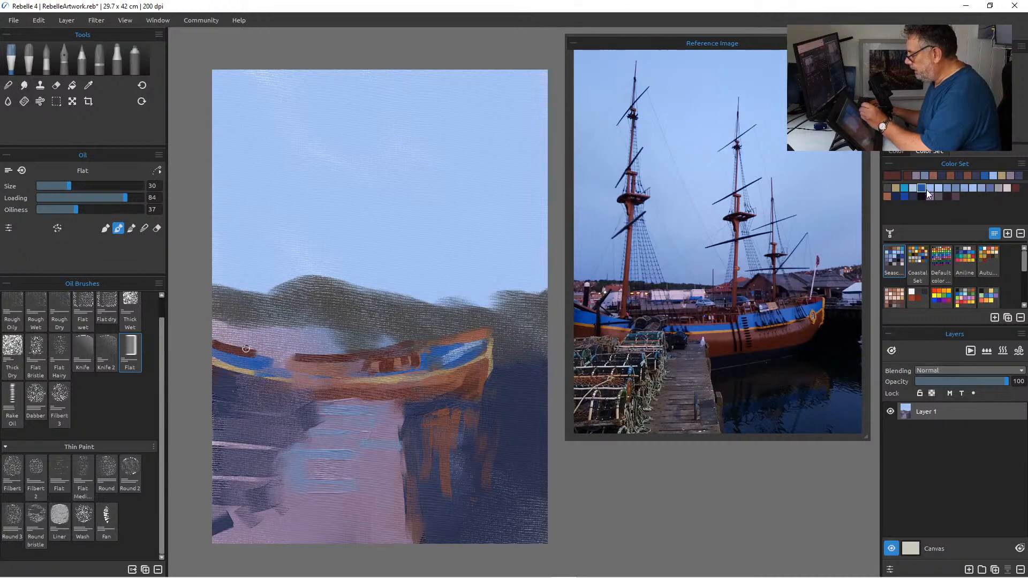
Extend the hull's blue band with bright blue at brush size 30, and edge the tip of the raised end in tan.
{"action": "left_click", "coordinate": [985, 175]}
{"action": "mouse_move", "coordinate": [437, 367]}
{"action": "left_mouse_down"}
{"action": "mouse_move", "coordinate": [432, 362]}
{"action": "mouse_move", "coordinate": [407, 371]}
{"action": "mouse_move", "coordinate": [437, 364]}
{"action": "mouse_move", "coordinate": [352, 377]}
{"action": "left_mouse_up"}
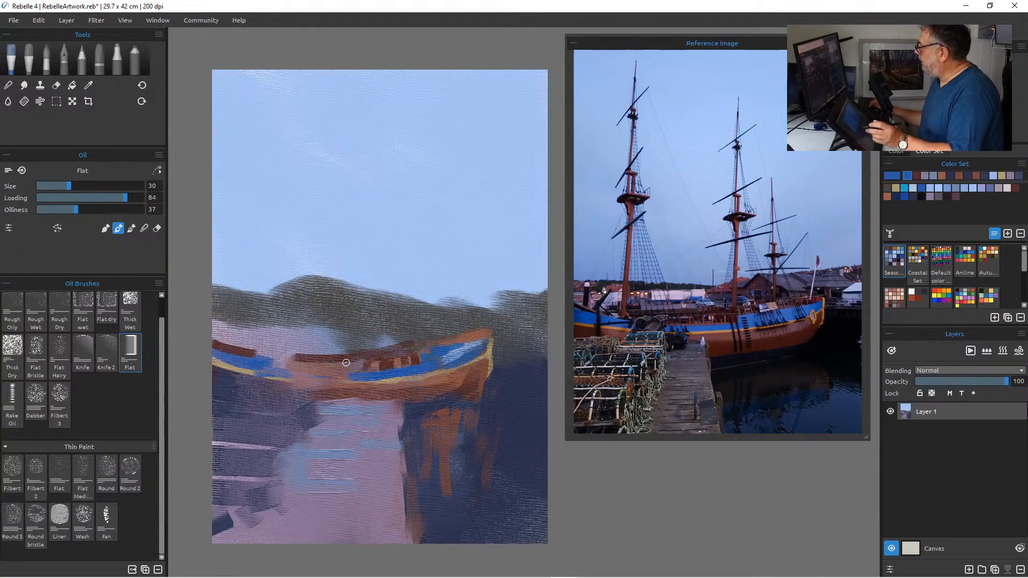
{"action": "left_click_drag", "start_coordinate": [303, 378], "coordinate": [355, 377]}
{"action": "left_click_drag", "start_coordinate": [484, 338], "coordinate": [452, 346]}
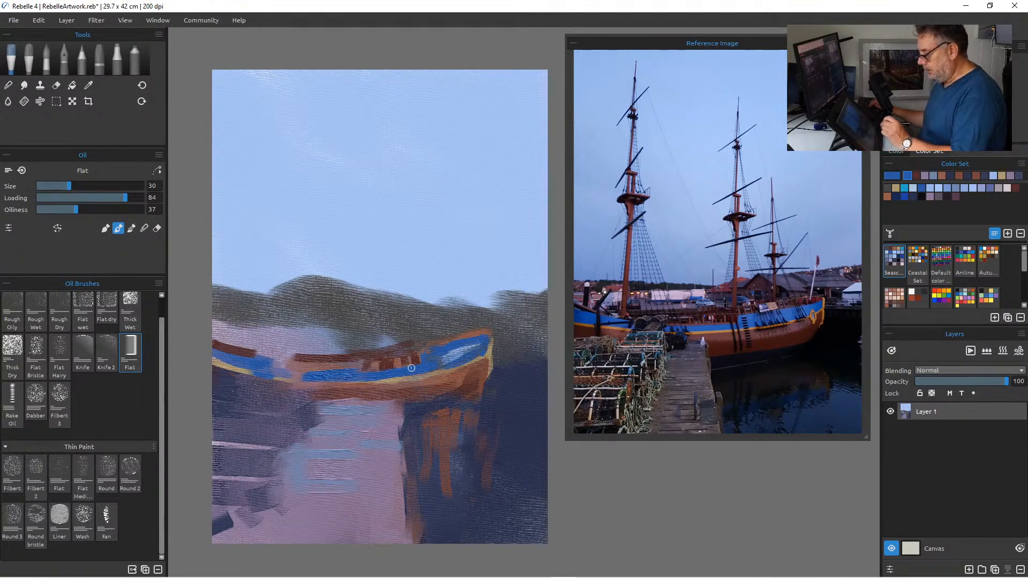
{"action": "left_click_drag", "start_coordinate": [328, 382], "coordinate": [333, 351]}
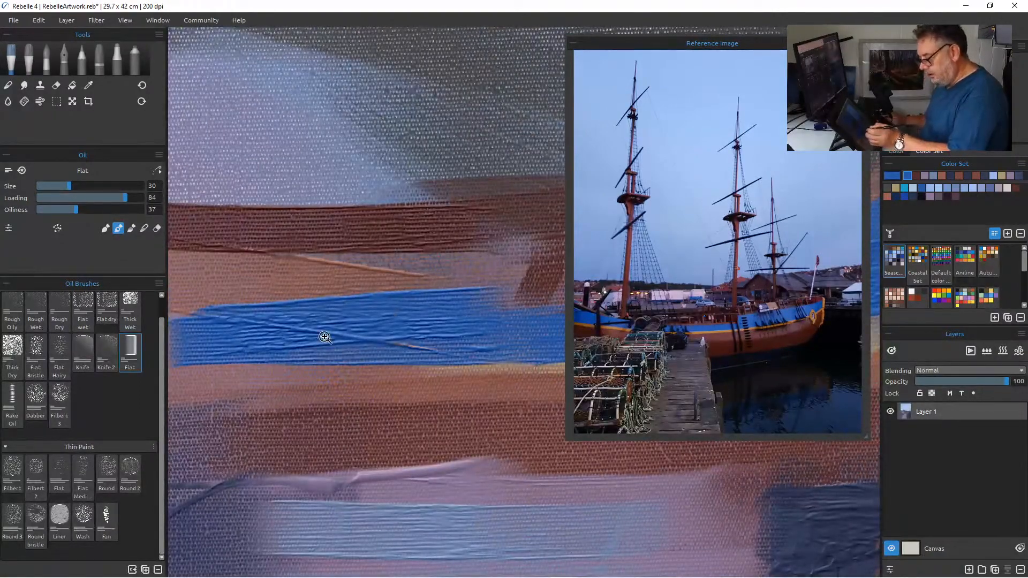
{"action": "left_click_drag", "start_coordinate": [457, 357], "coordinate": [355, 351]}
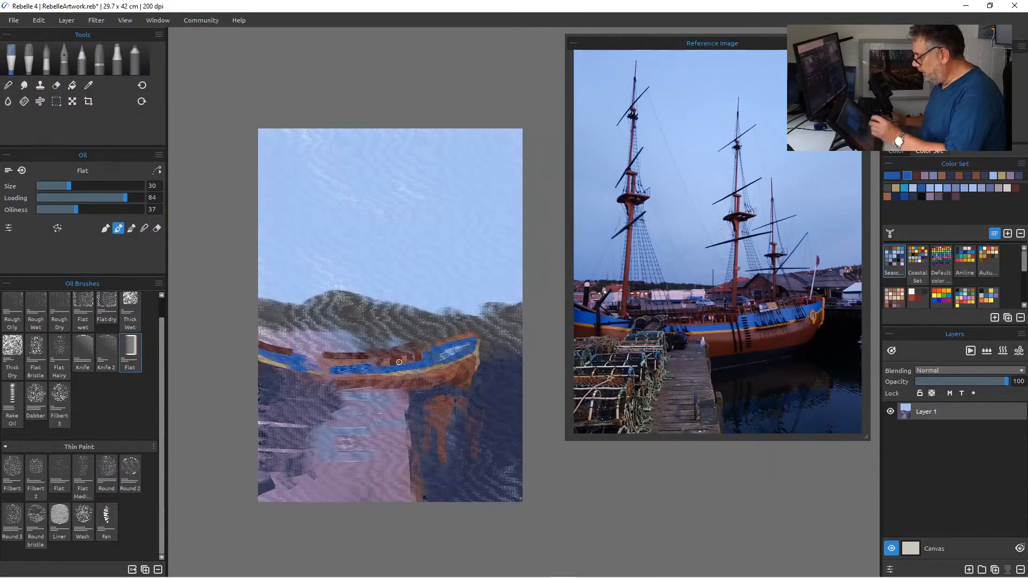
{"action": "left_click", "coordinate": [1002, 176]}
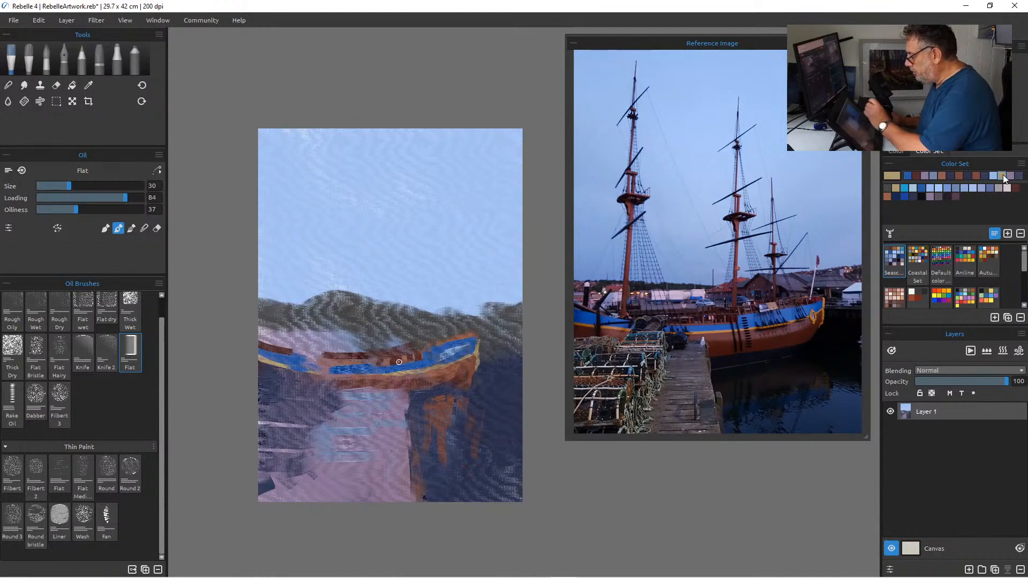
{"action": "left_click_drag", "start_coordinate": [478, 334], "coordinate": [477, 356]}
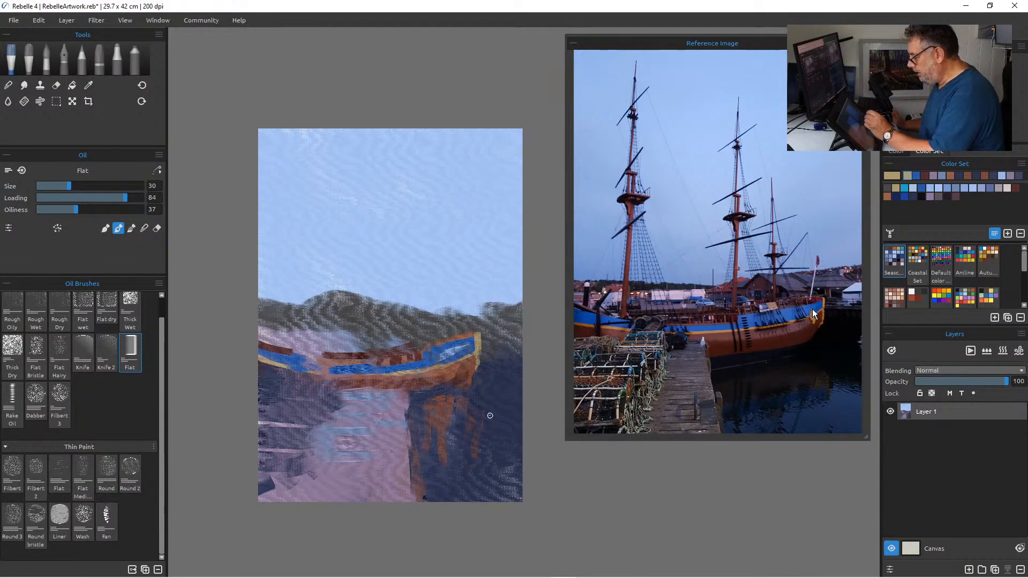
Sample orange from the trim at the ship's raised end in the reference photo and add it to the Seascape color set.
{"action": "key", "text": "alt"}
{"action": "left_click", "coordinate": [828, 302]}
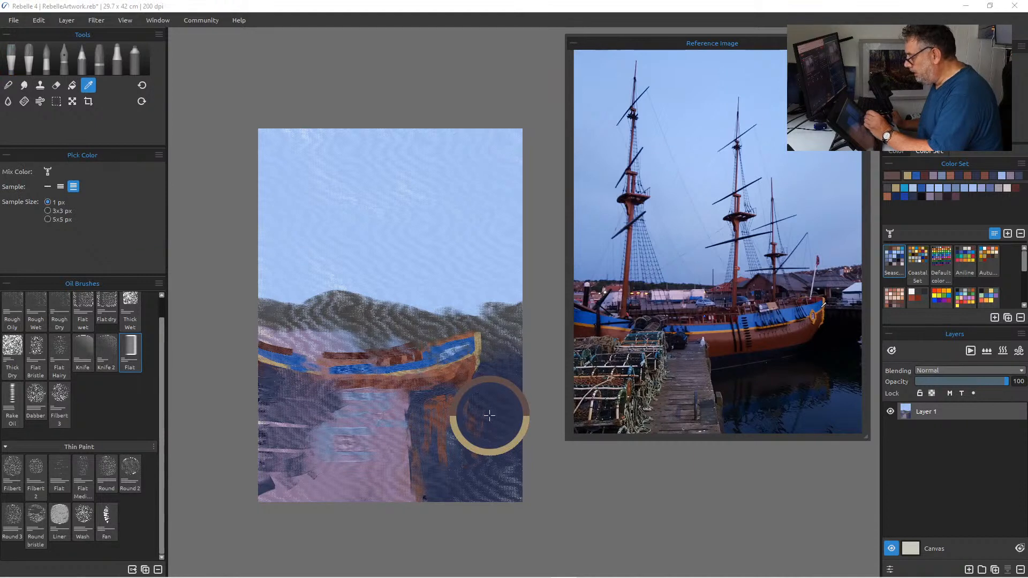
{"action": "left_click", "coordinate": [825, 303]}
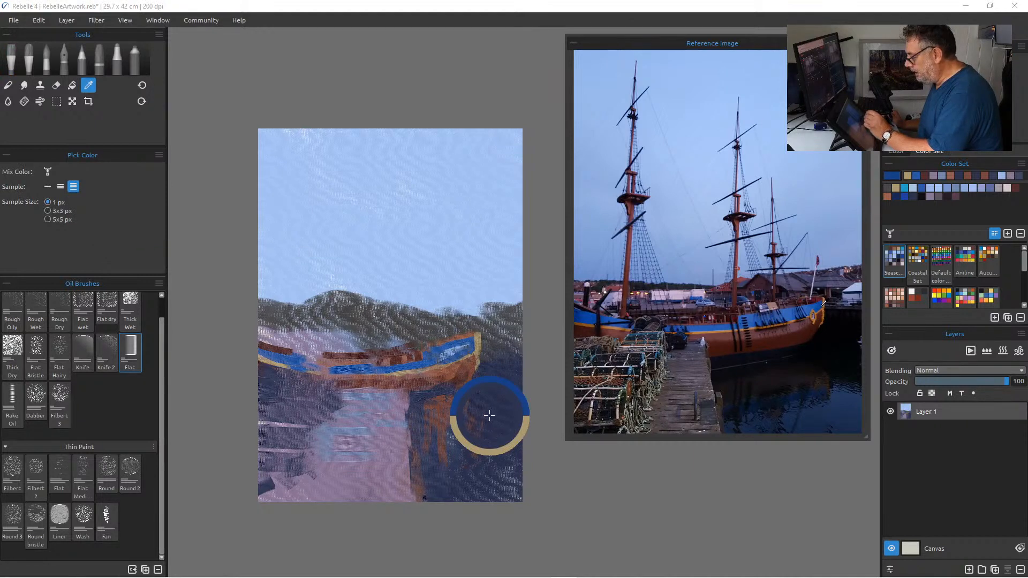
{"action": "left_click", "coordinate": [826, 303]}
{"action": "key", "text": "b"}
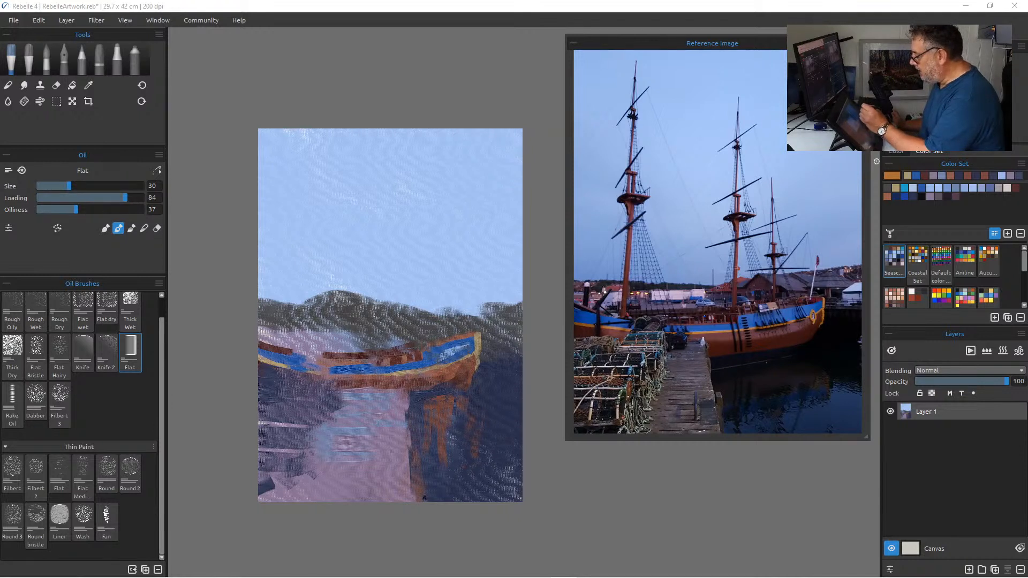
{"action": "left_click", "coordinate": [1008, 235]}
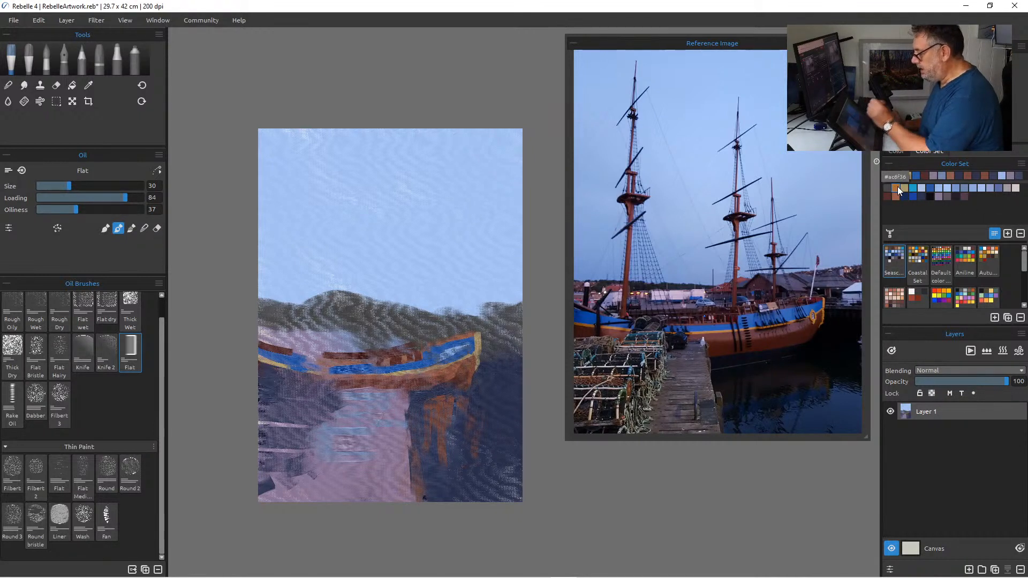
Paint orange over the tip and top rim of the hull's raised end, enlarging the reference photo around the hull as a guide.
{"action": "left_click_drag", "start_coordinate": [478, 335], "coordinate": [479, 349]}
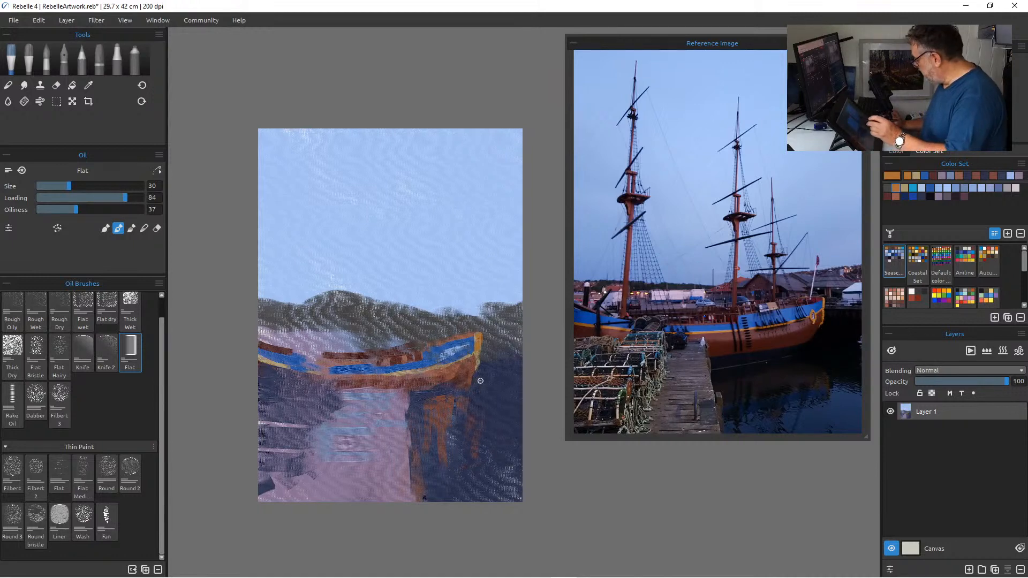
{"action": "left_click_drag", "start_coordinate": [413, 358], "coordinate": [424, 346]}
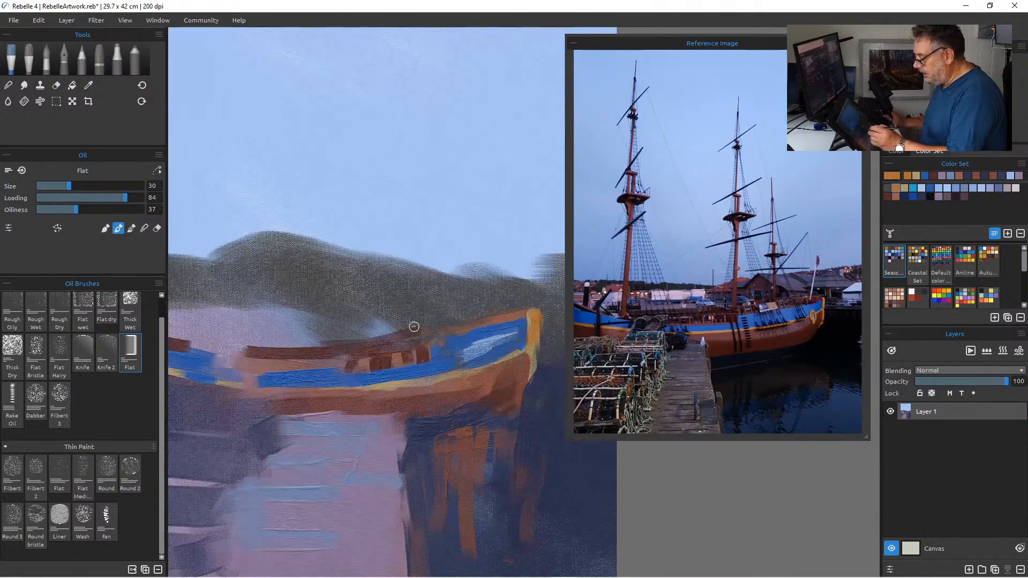
{"action": "left_click_drag", "start_coordinate": [678, 321], "coordinate": [713, 250]}
{"action": "left_click_drag", "start_coordinate": [721, 321], "coordinate": [679, 321]}
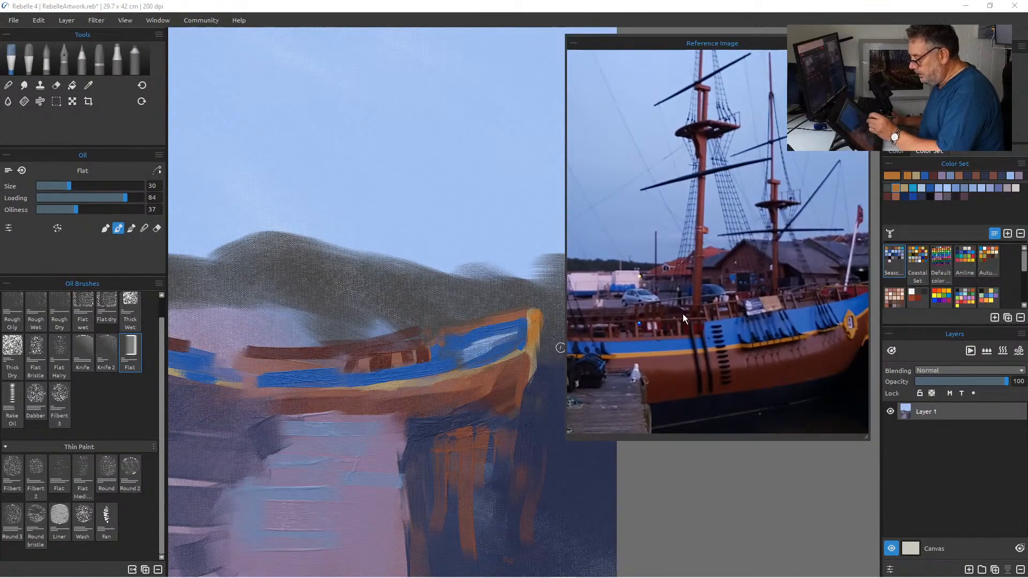
{"action": "left_click_drag", "start_coordinate": [505, 322], "coordinate": [455, 333]}
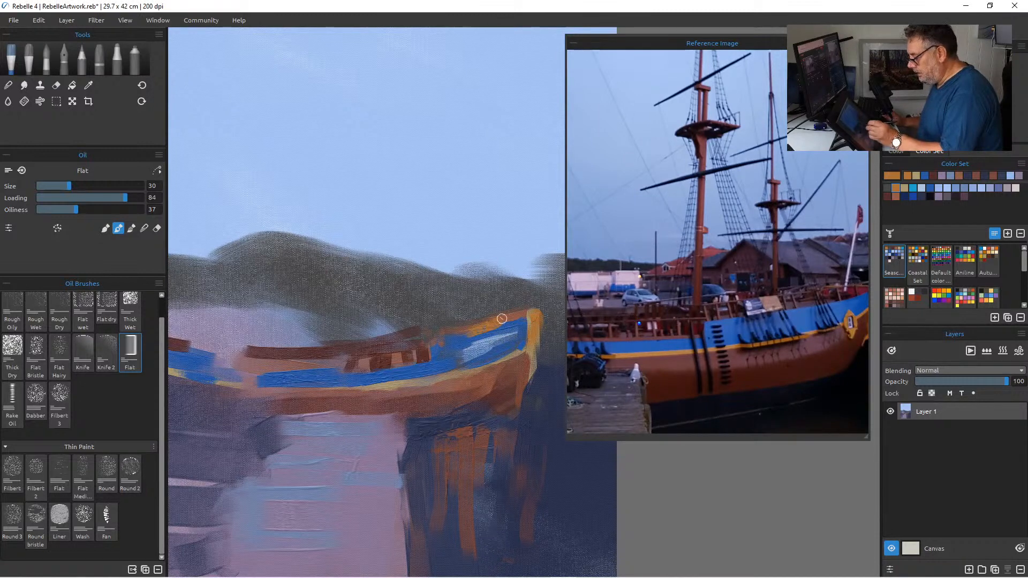
Sample dark crimson from the rail at the ship's raised end in the reference photo and add it to the Seascape color set.
{"action": "left_click", "coordinate": [935, 175]}
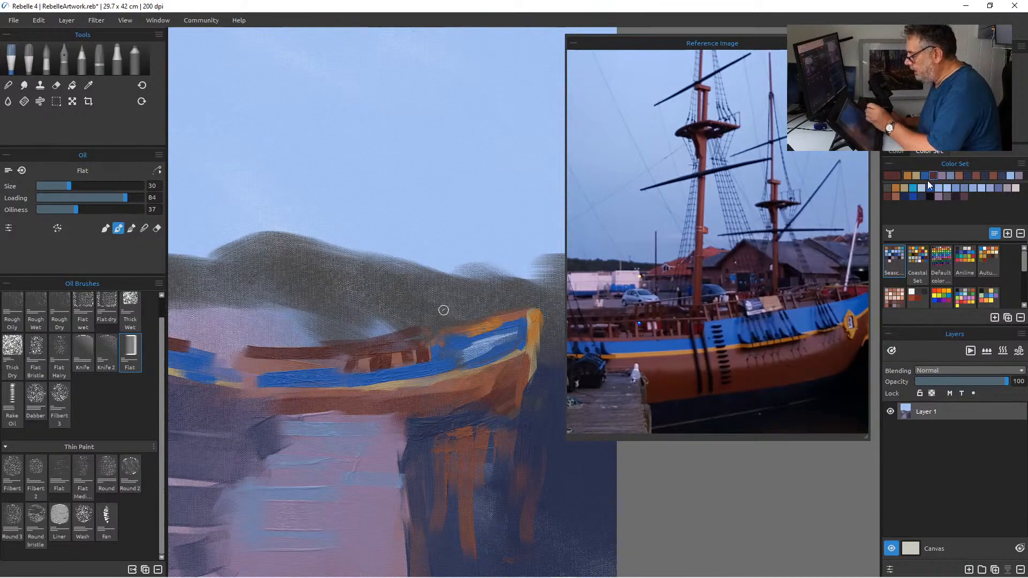
{"action": "key", "text": "i"}
{"action": "left_click", "coordinate": [853, 289]}
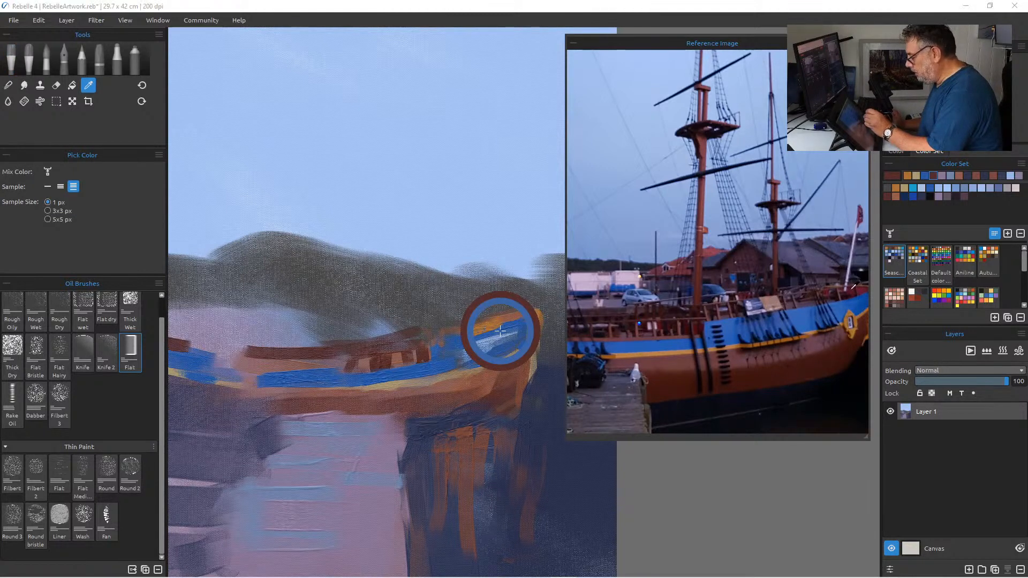
{"action": "key", "text": "b"}
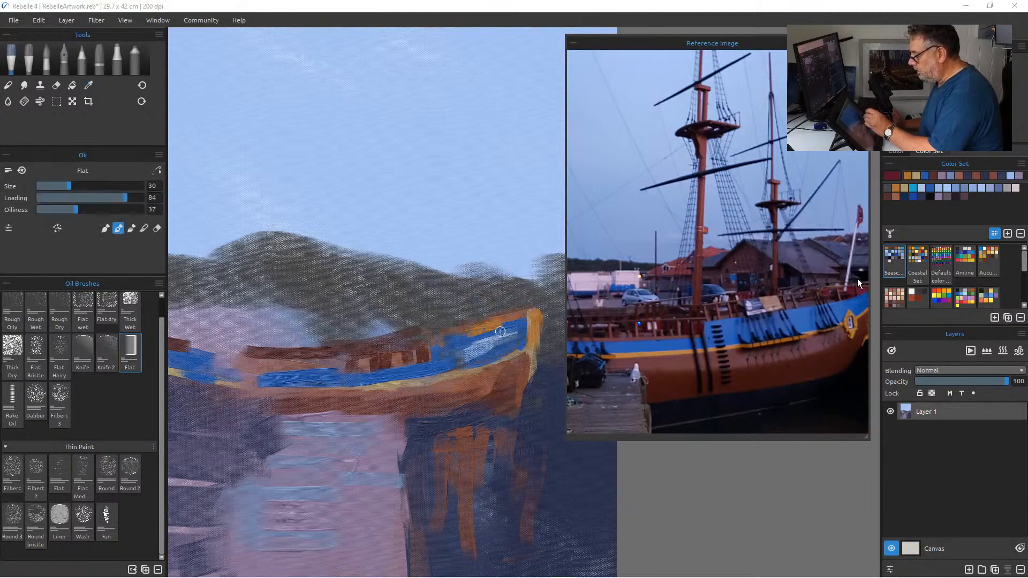
{"action": "left_click", "coordinate": [1009, 234]}
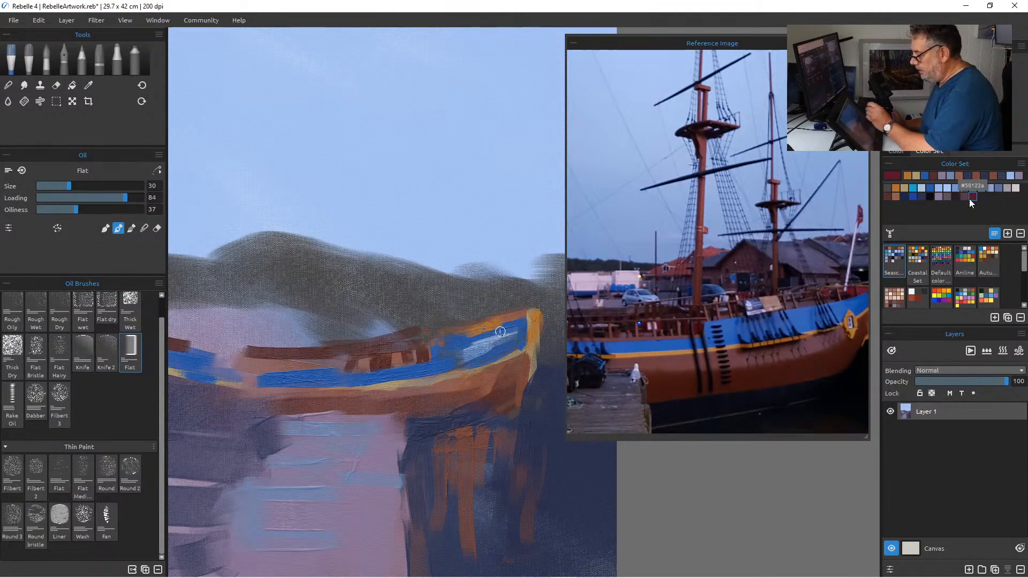
Paint broken crimson marks along the raised end's rim and the rail, and tidy the lower edge with blue sampled from the hull band.
{"action": "mouse_move", "coordinate": [494, 326]}
{"action": "left_mouse_down"}
{"action": "mouse_move", "coordinate": [520, 317]}
{"action": "mouse_move", "coordinate": [498, 323]}
{"action": "left_mouse_up"}
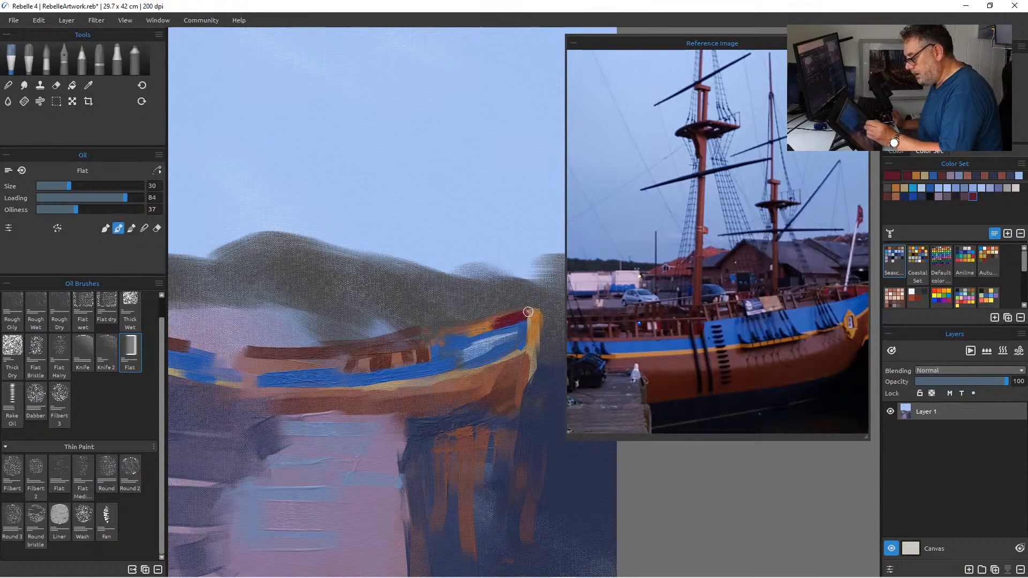
{"action": "left_click_drag", "start_coordinate": [524, 321], "coordinate": [489, 332]}
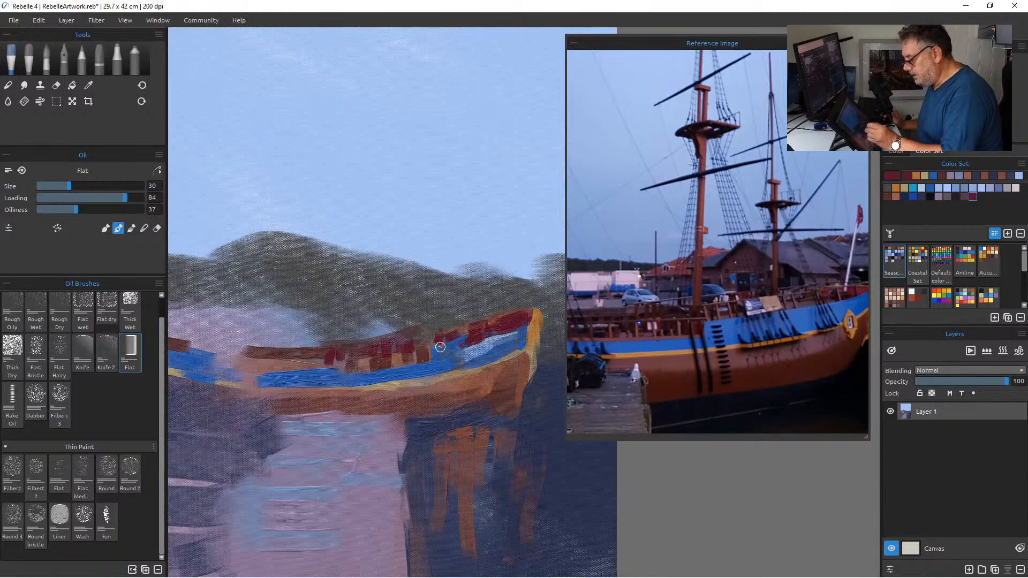
{"action": "left_click_drag", "start_coordinate": [425, 338], "coordinate": [450, 332]}
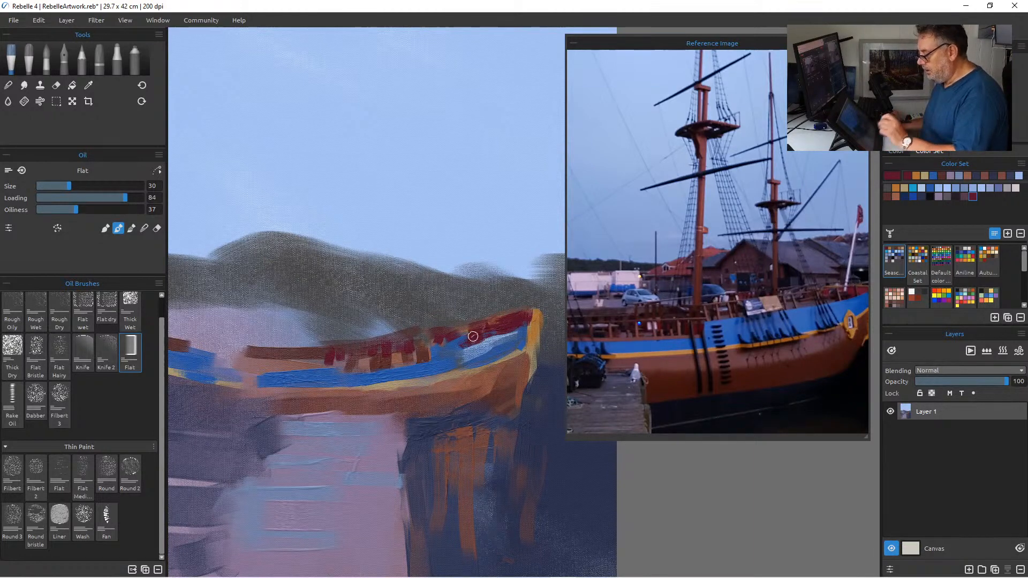
{"action": "left_click_drag", "start_coordinate": [241, 348], "coordinate": [256, 363]}
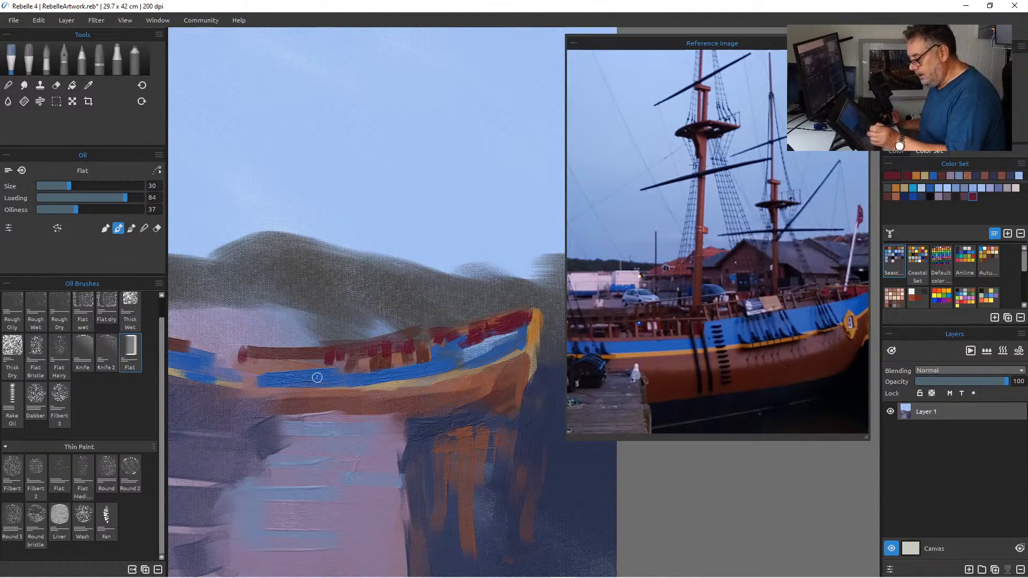
{"action": "left_click", "coordinate": [339, 379], "text": "alt"}
{"action": "mouse_move", "coordinate": [432, 363]}
{"action": "left_mouse_down"}
{"action": "mouse_move", "coordinate": [386, 370]}
{"action": "mouse_move", "coordinate": [438, 355]}
{"action": "mouse_move", "coordinate": [341, 371]}
{"action": "left_mouse_up"}
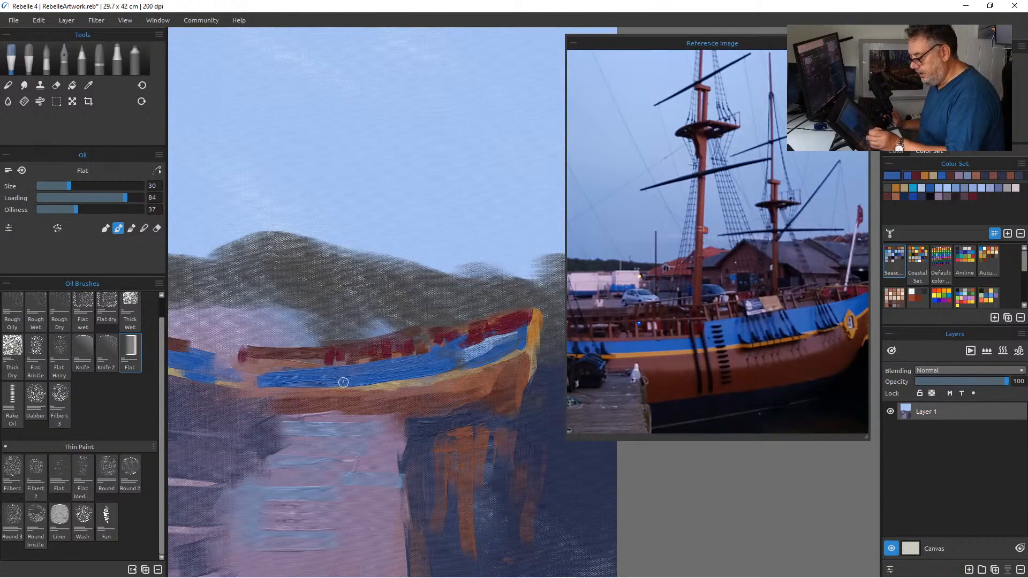
Repaint the trim stripe below the blue band in orange, reducing the brush to size 18, and dab a rounded emblem near the raised end.
{"action": "left_click", "coordinate": [926, 176]}
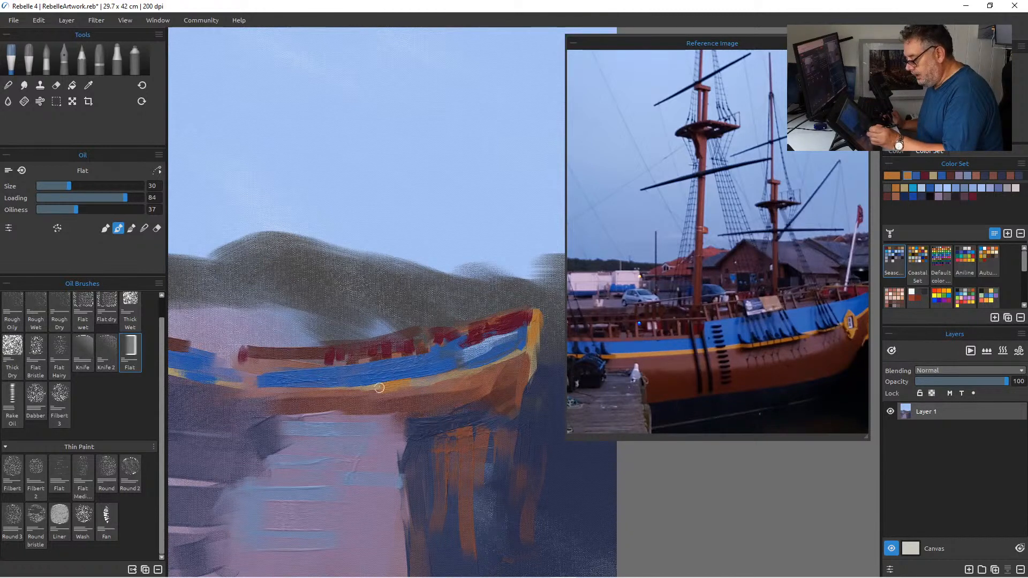
{"action": "key", "text": "["}
{"action": "key", "text": "["}
{"action": "key", "text": "["}
{"action": "key", "text": "["}
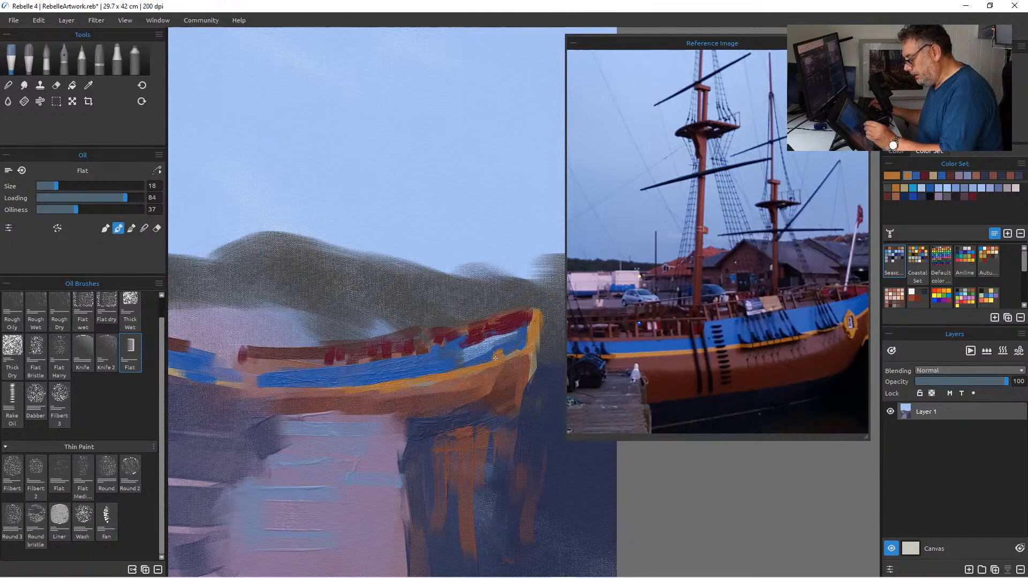
{"action": "left_click_drag", "start_coordinate": [505, 362], "coordinate": [503, 364]}
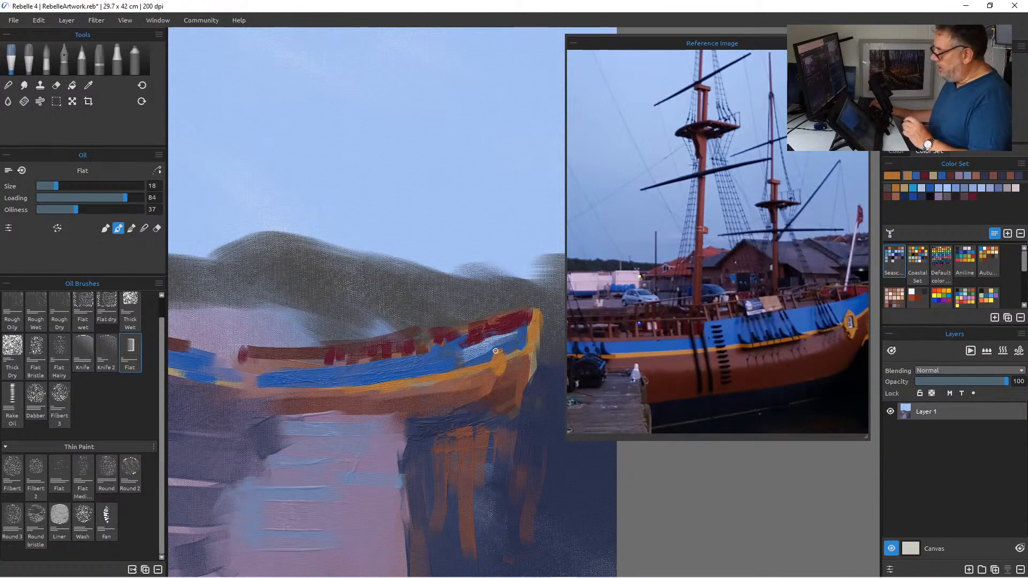
Add dark brown detail around and inside the orange emblem near the raised end with the brush at size 10.
{"action": "left_click", "coordinate": [942, 176]}
{"action": "left_click", "coordinate": [951, 176]}
{"action": "key", "text": "["}
{"action": "key", "text": "["}
{"action": "key", "text": "["}
{"action": "key", "text": "["}
{"action": "key", "text": "["}
{"action": "key", "text": "["}
{"action": "key", "text": "["}
{"action": "key", "text": "["}
{"action": "left_click_drag", "start_coordinate": [494, 350], "coordinate": [489, 367]}
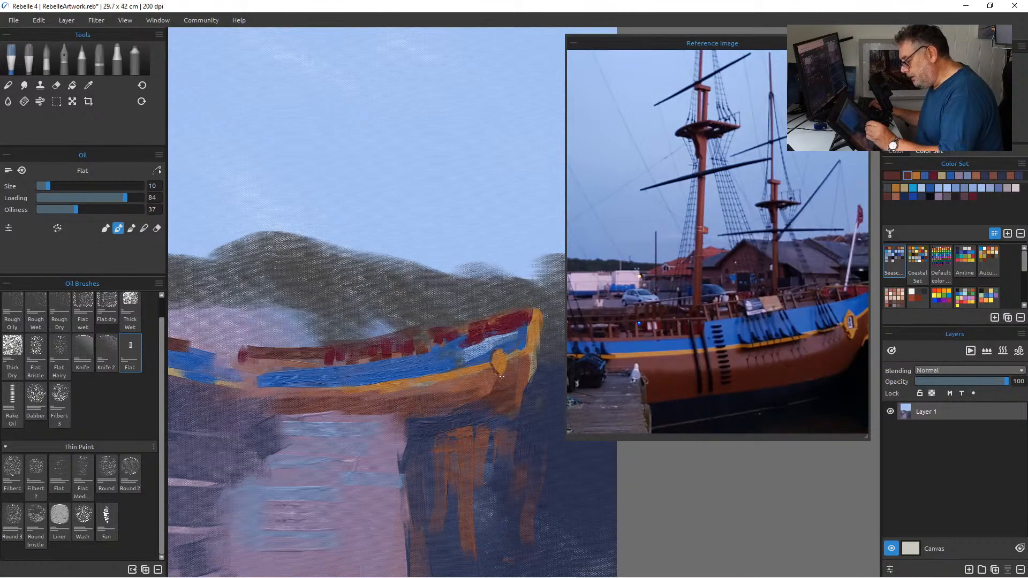
{"action": "left_click_drag", "start_coordinate": [500, 355], "coordinate": [501, 363]}
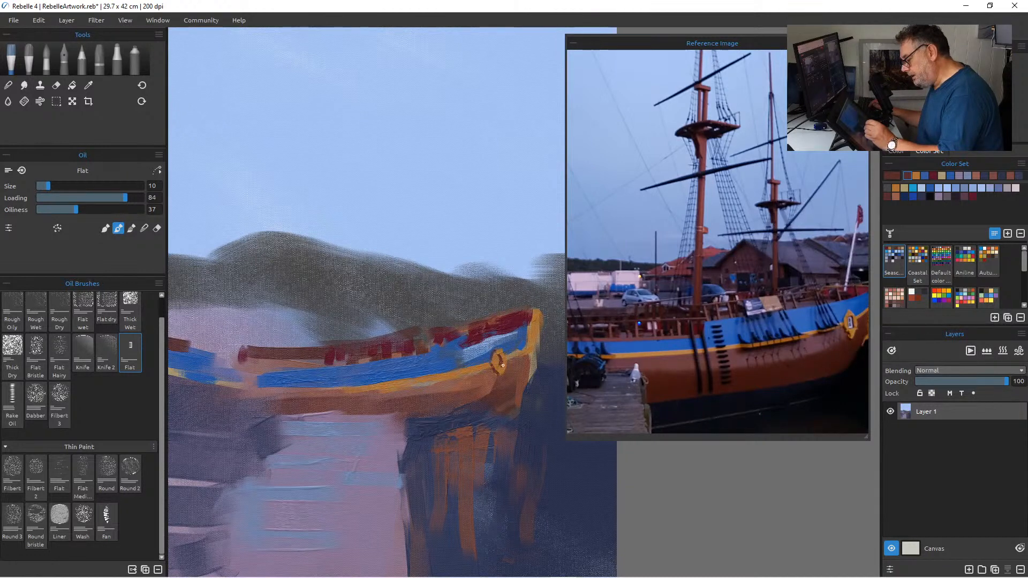
Dab a pale blue highlight inside the orange emblem with the brush at size 14.
{"action": "left_click", "coordinate": [946, 189]}
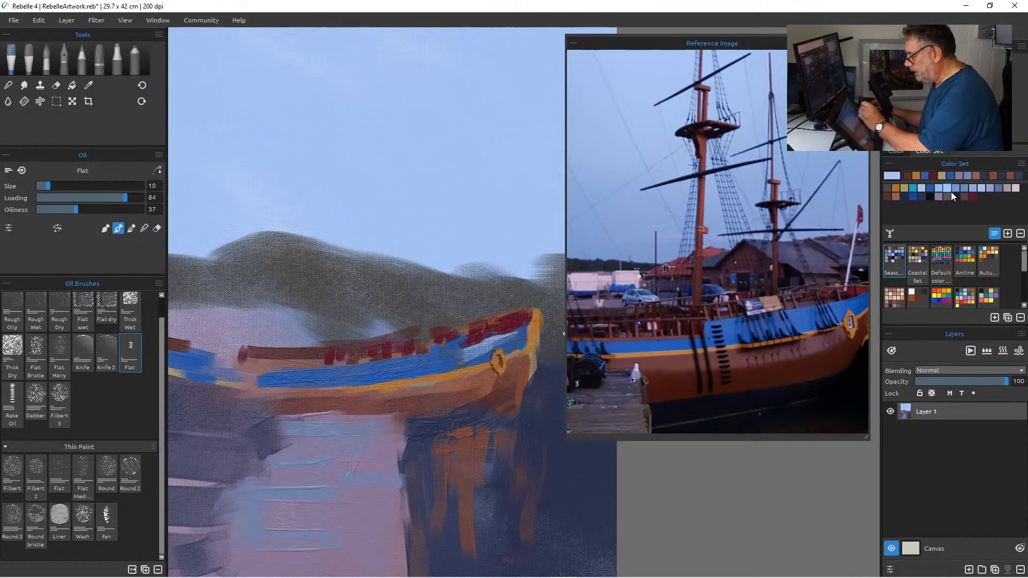
{"action": "key", "text": "]"}
{"action": "key", "text": "]"}
{"action": "key", "text": "]"}
{"action": "key", "text": "]"}
{"action": "left_click_drag", "start_coordinate": [497, 356], "coordinate": [499, 368]}
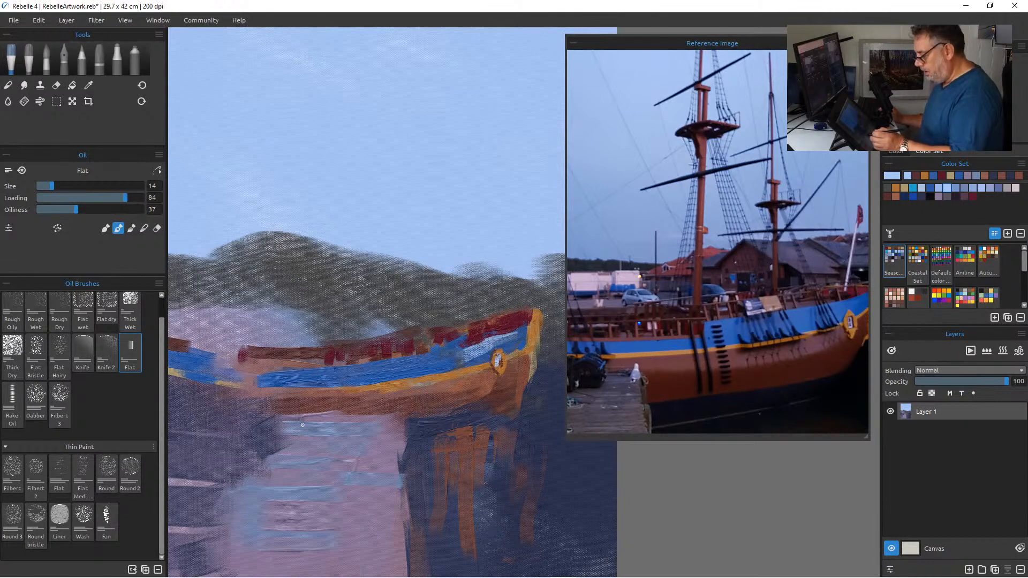
Sample reddish brown from the hull and block in the lower hull over the pier's far end.
{"action": "left_click", "coordinate": [385, 405], "text": "alt"}
{"action": "key", "text": "]"}
{"action": "key", "text": "]"}
{"action": "mouse_move", "coordinate": [394, 415]}
{"action": "left_mouse_down"}
{"action": "mouse_move", "coordinate": [368, 420]}
{"action": "mouse_move", "coordinate": [406, 416]}
{"action": "mouse_move", "coordinate": [309, 428]}
{"action": "left_mouse_up"}
Set the brush to size 35 and work the reddish brown along the lower hull below the trim stripe.
{"action": "key", "text": "]"}
{"action": "key", "text": "]"}
{"action": "key", "text": "]"}
{"action": "key", "text": "]"}
{"action": "key", "text": "]"}
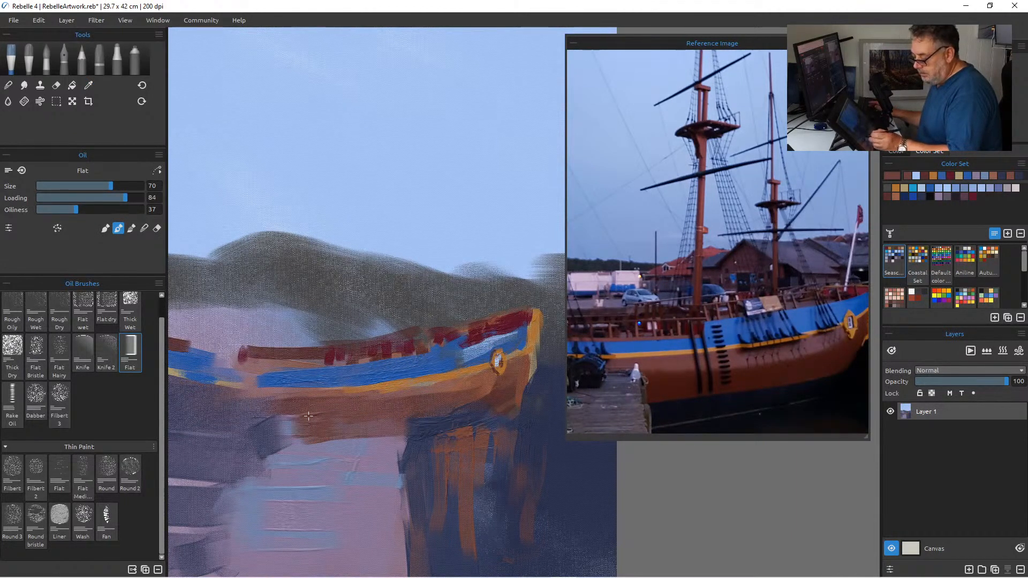
{"action": "key", "text": "["}
{"action": "key", "text": "["}
{"action": "key", "text": "["}
{"action": "key", "text": "["}
{"action": "left_click_drag", "start_coordinate": [287, 422], "coordinate": [419, 416]}
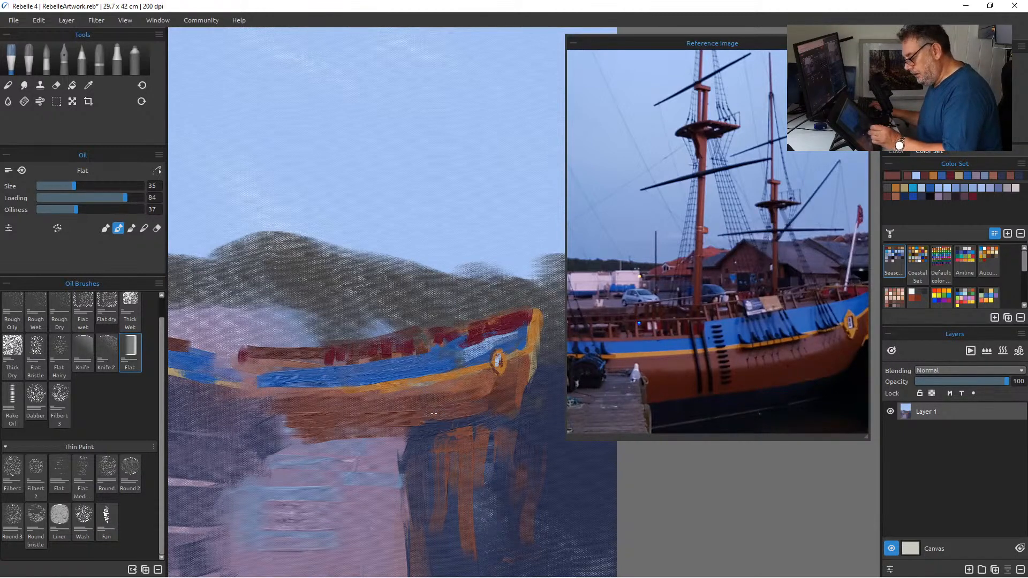
{"action": "mouse_move", "coordinate": [327, 412]}
{"action": "left_mouse_down"}
{"action": "mouse_move", "coordinate": [298, 415]}
{"action": "mouse_move", "coordinate": [320, 407]}
{"action": "mouse_move", "coordinate": [310, 417]}
{"action": "left_mouse_up"}
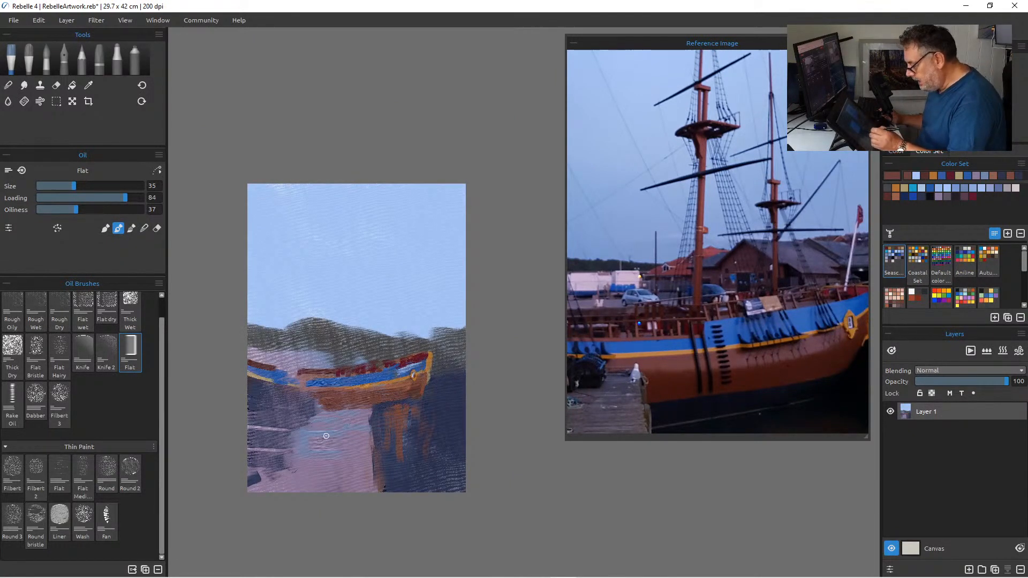
Extend the pier's far end up to the hull in sampled mauve, and darken the water under the hull beside it with sampled navy.
{"action": "mouse_move", "coordinate": [669, 330]}
{"action": "left_mouse_down"}
{"action": "mouse_move", "coordinate": [641, 367]}
{"action": "mouse_move", "coordinate": [697, 357]}
{"action": "left_mouse_up"}
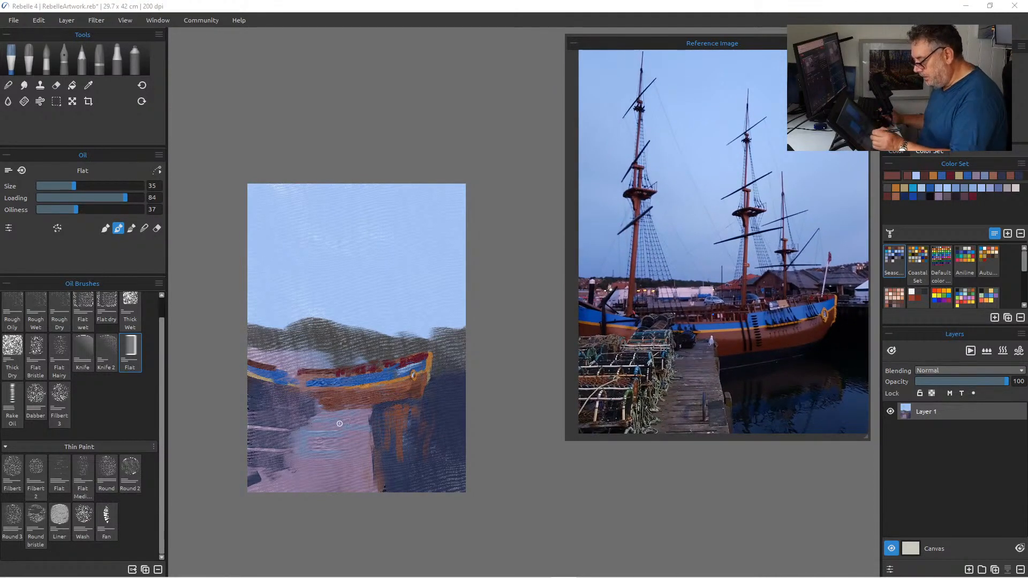
{"action": "left_click_drag", "start_coordinate": [323, 413], "coordinate": [321, 383]}
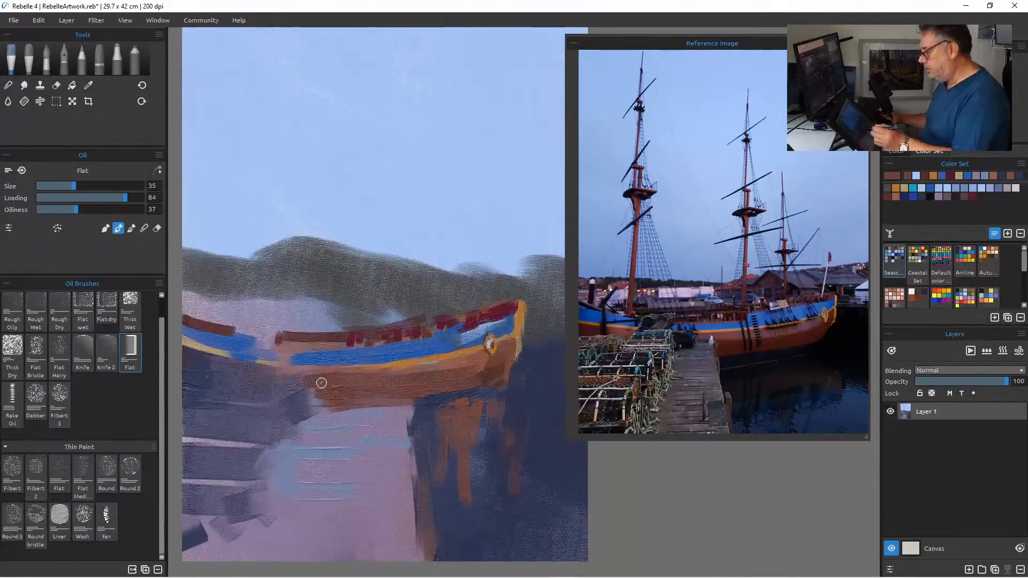
{"action": "left_click", "coordinate": [383, 413], "text": "alt"}
{"action": "mouse_move", "coordinate": [361, 387]}
{"action": "left_mouse_down"}
{"action": "mouse_move", "coordinate": [392, 384]}
{"action": "mouse_move", "coordinate": [318, 390]}
{"action": "mouse_move", "coordinate": [363, 389]}
{"action": "mouse_move", "coordinate": [326, 392]}
{"action": "mouse_move", "coordinate": [380, 405]}
{"action": "mouse_move", "coordinate": [335, 410]}
{"action": "mouse_move", "coordinate": [394, 394]}
{"action": "mouse_move", "coordinate": [399, 381]}
{"action": "mouse_move", "coordinate": [395, 402]}
{"action": "left_mouse_up"}
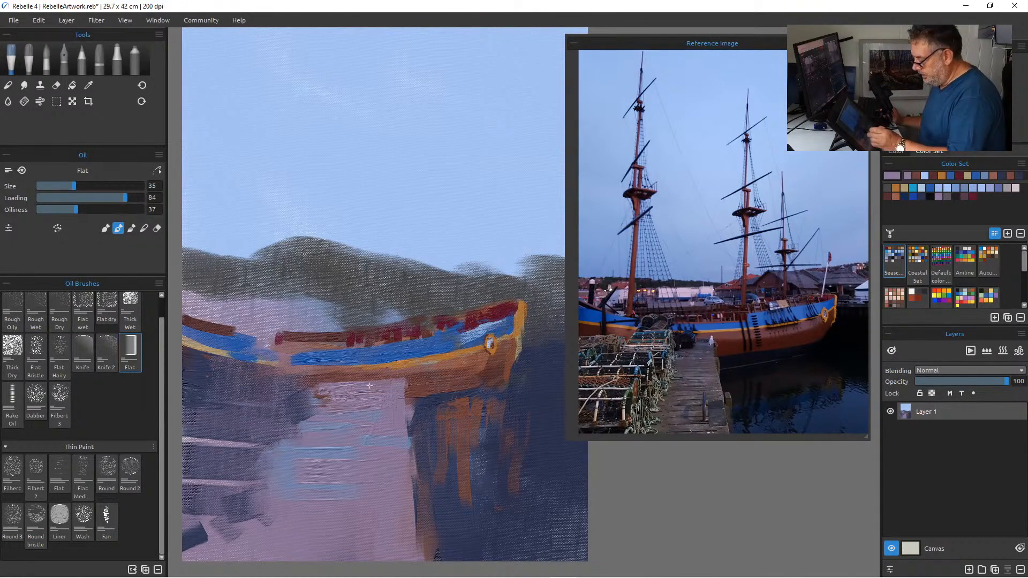
{"action": "left_click", "coordinate": [443, 397], "text": "alt"}
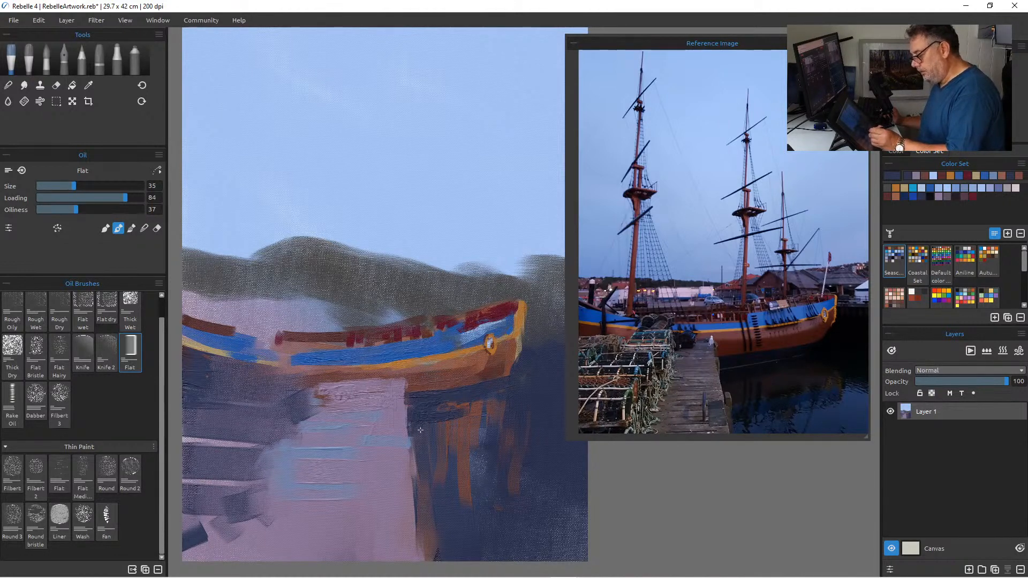
Refine the hull just below the orange trim, above the pier, with tones sampled from the painting and the brush at size 16.
{"action": "left_click", "coordinate": [413, 370], "text": "alt"}
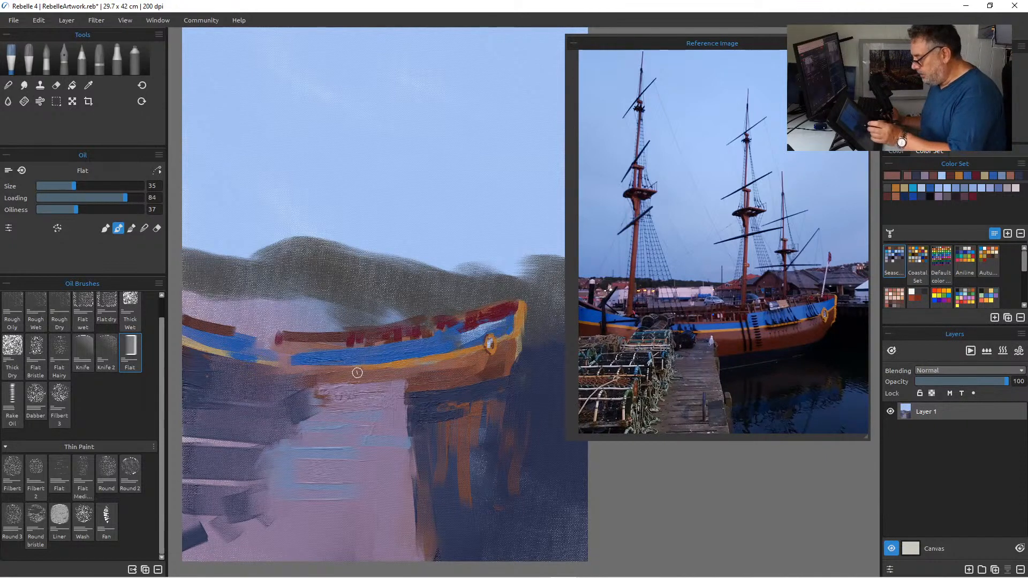
{"action": "left_click", "coordinate": [409, 358], "text": "alt"}
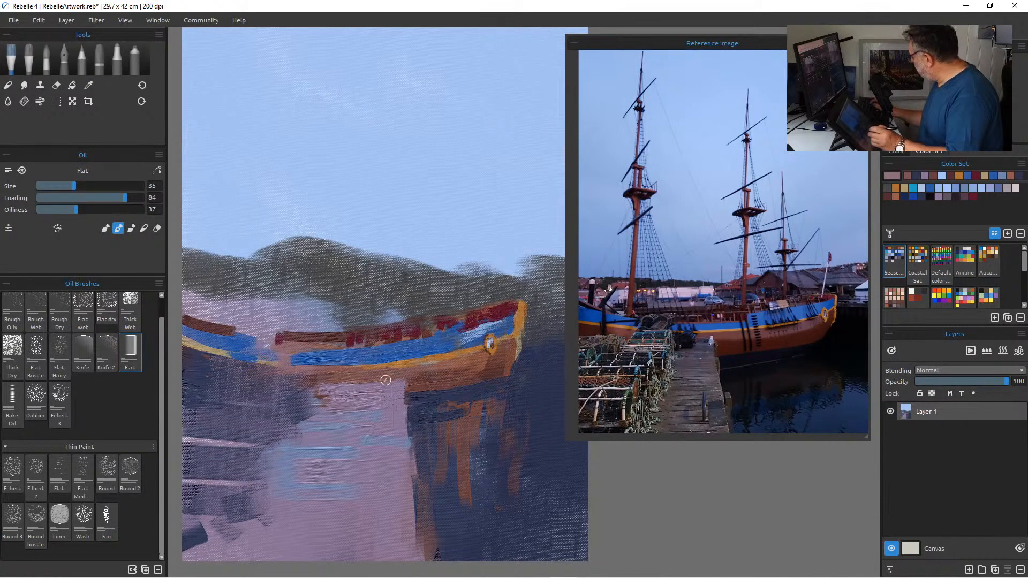
{"action": "key", "text": "bracketleft"}
{"action": "key", "text": "bracketleft"}
{"action": "key", "text": "bracketleft"}
{"action": "key", "text": "bracketleft"}
{"action": "key", "text": "bracketleft"}
{"action": "key", "text": "bracketleft"}
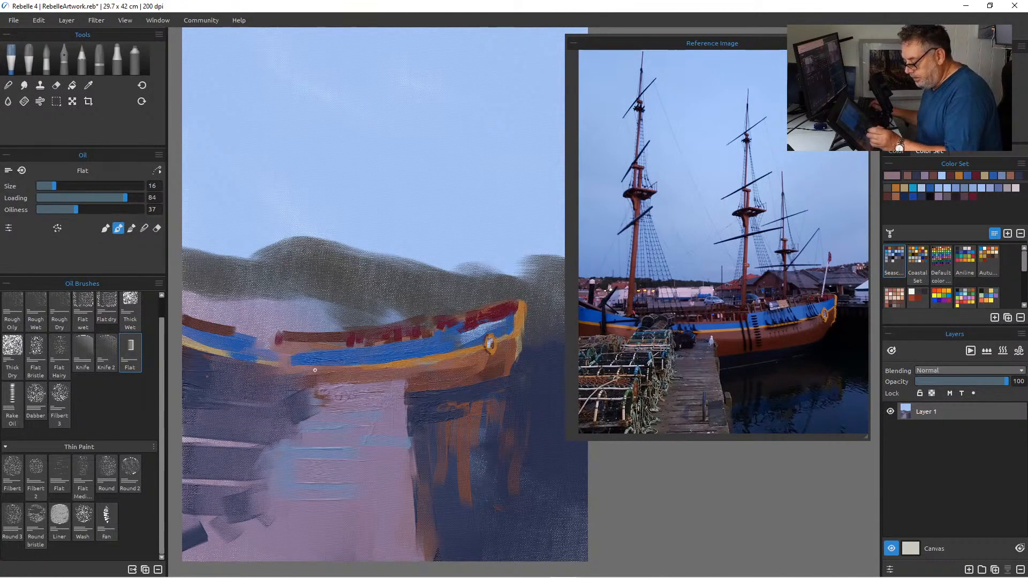
{"action": "left_click_drag", "start_coordinate": [317, 369], "coordinate": [354, 368]}
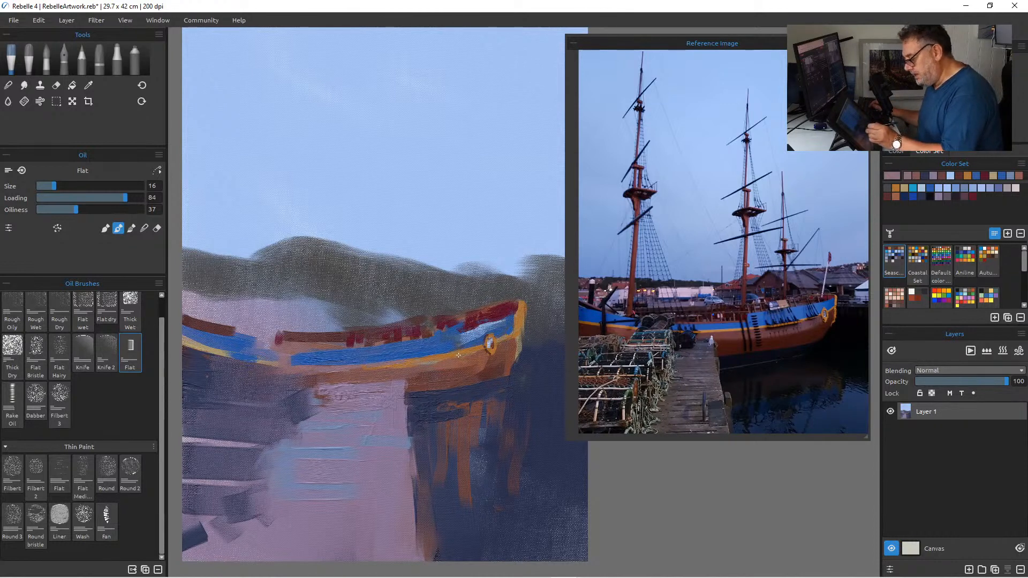
Paint a dark navy shadow line beneath the trim stripe near the emblem, and touch up the raised end's rim in orange.
{"action": "left_click", "coordinate": [424, 394], "text": "alt"}
{"action": "left_click_drag", "start_coordinate": [448, 355], "coordinate": [439, 361]}
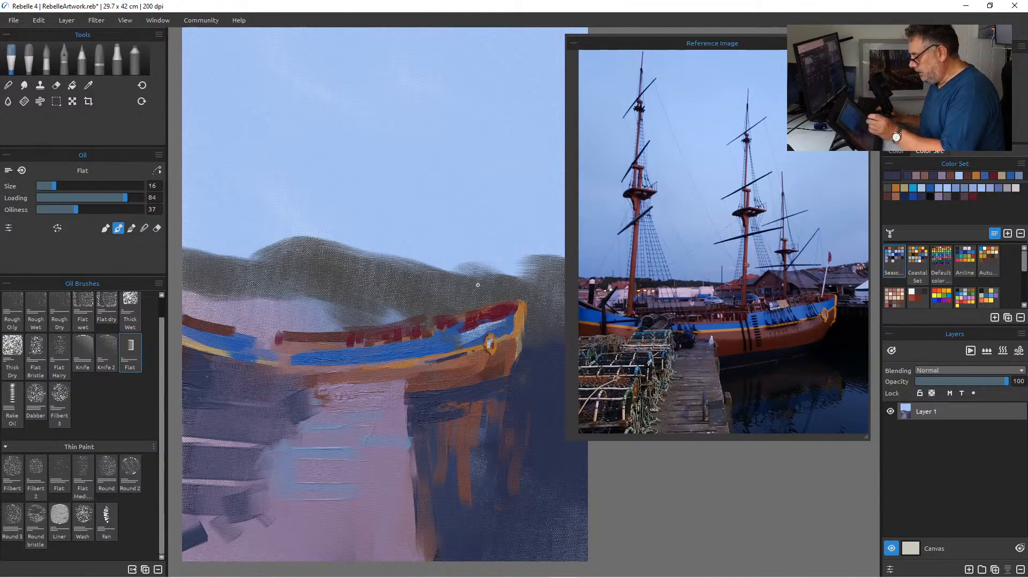
{"action": "left_click", "coordinate": [976, 175]}
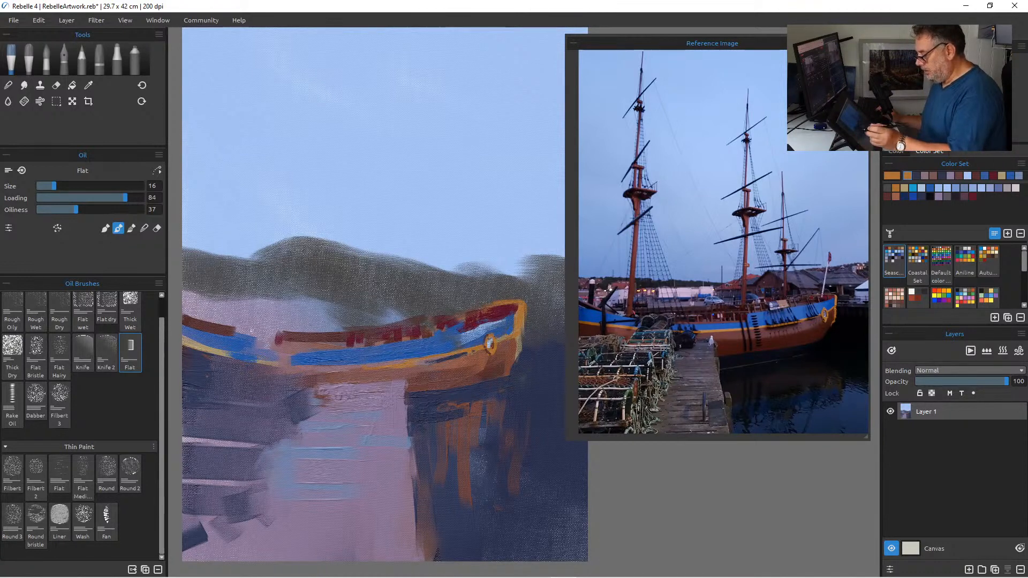
Extend the rail across its gap in sampled dark brown, and add navy marks between the crimson posts.
{"action": "left_click", "coordinate": [293, 338], "text": "alt"}
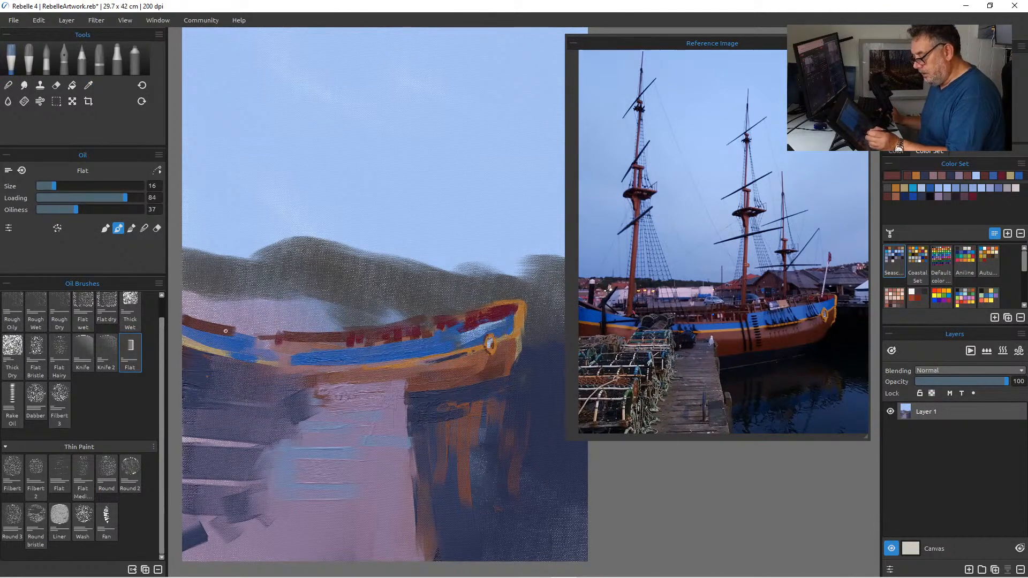
{"action": "left_click_drag", "start_coordinate": [254, 333], "coordinate": [365, 330]}
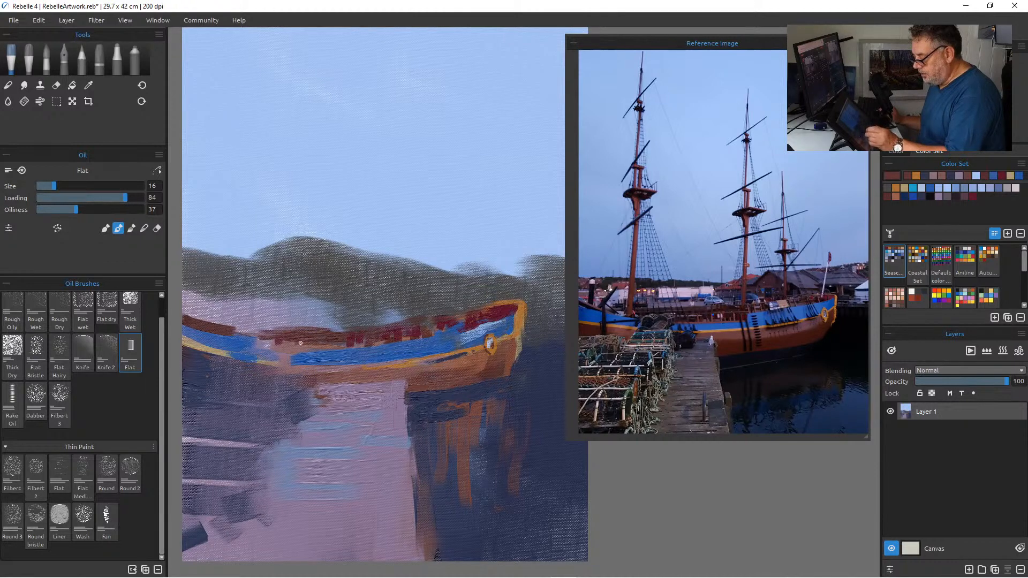
{"action": "left_click", "coordinate": [950, 176]}
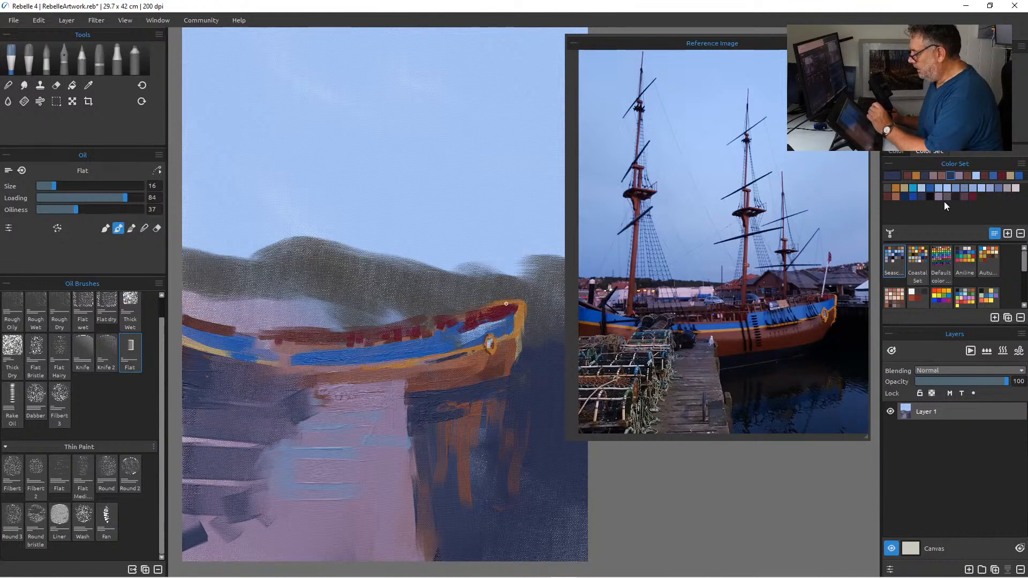
{"action": "left_click", "coordinate": [921, 197]}
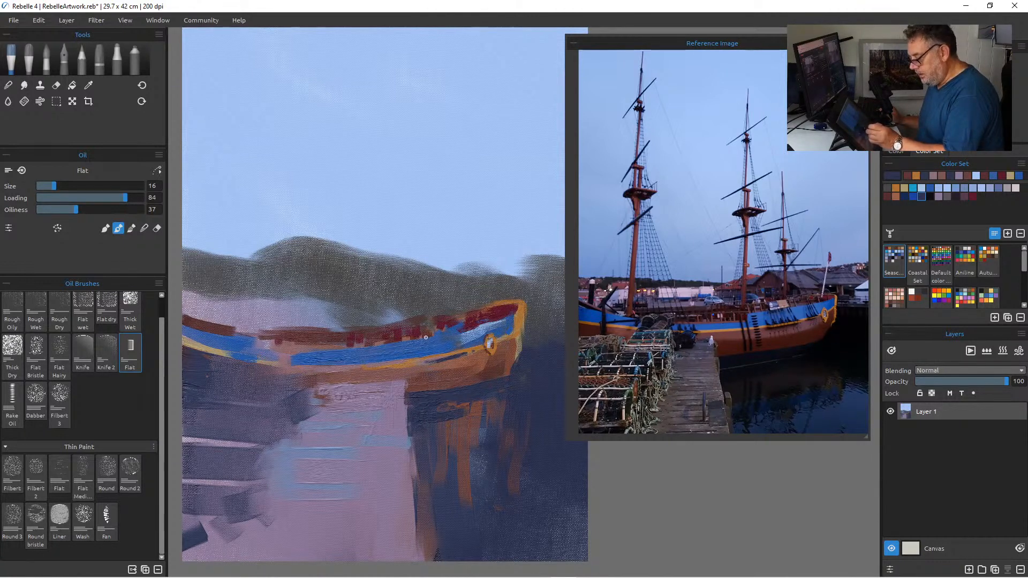
{"action": "left_click_drag", "start_coordinate": [431, 342], "coordinate": [397, 336]}
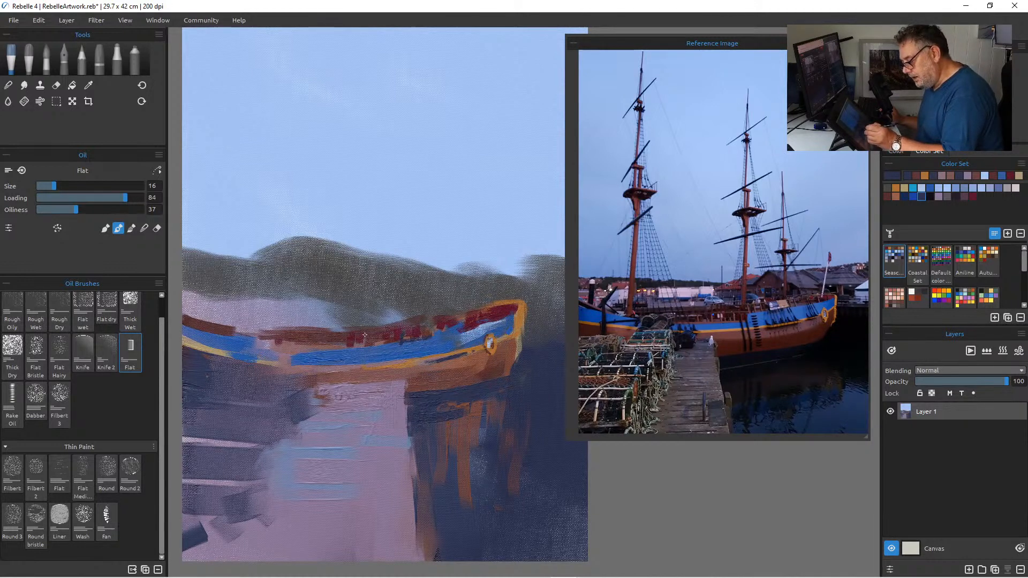
{"action": "left_click_drag", "start_coordinate": [376, 334], "coordinate": [375, 344]}
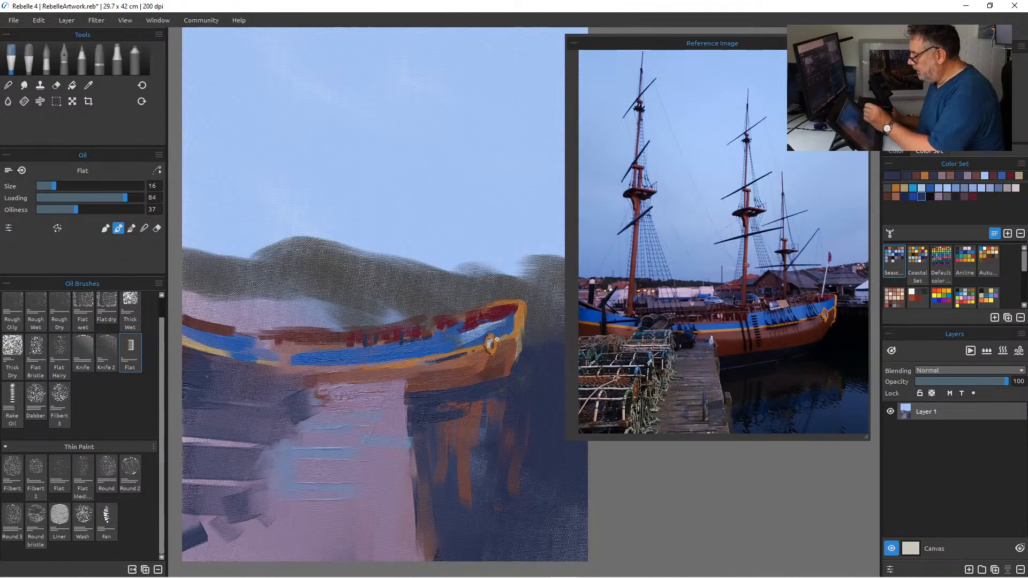
Add very dark brown gaps along the rail above the blue band, enlarging the brush to size 30 for the midship marks.
{"action": "left_click", "coordinate": [955, 196]}
{"action": "left_click_drag", "start_coordinate": [402, 333], "coordinate": [394, 343]}
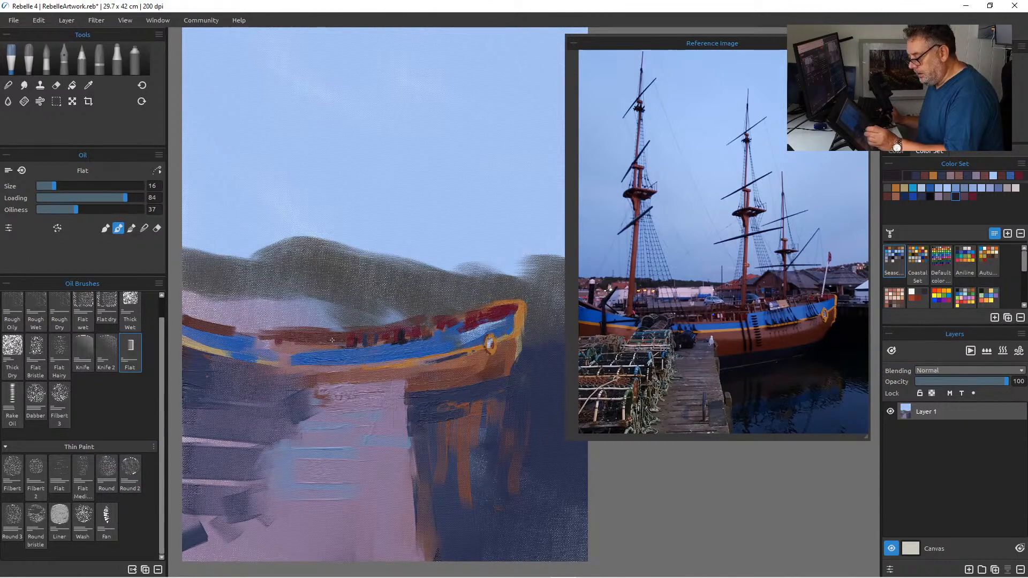
{"action": "key", "text": "]"}
{"action": "key", "text": "]"}
{"action": "key", "text": "]"}
{"action": "key", "text": "]"}
{"action": "key", "text": "]"}
{"action": "key", "text": "]"}
{"action": "key", "text": "]"}
{"action": "left_click_drag", "start_coordinate": [331, 345], "coordinate": [314, 346]}
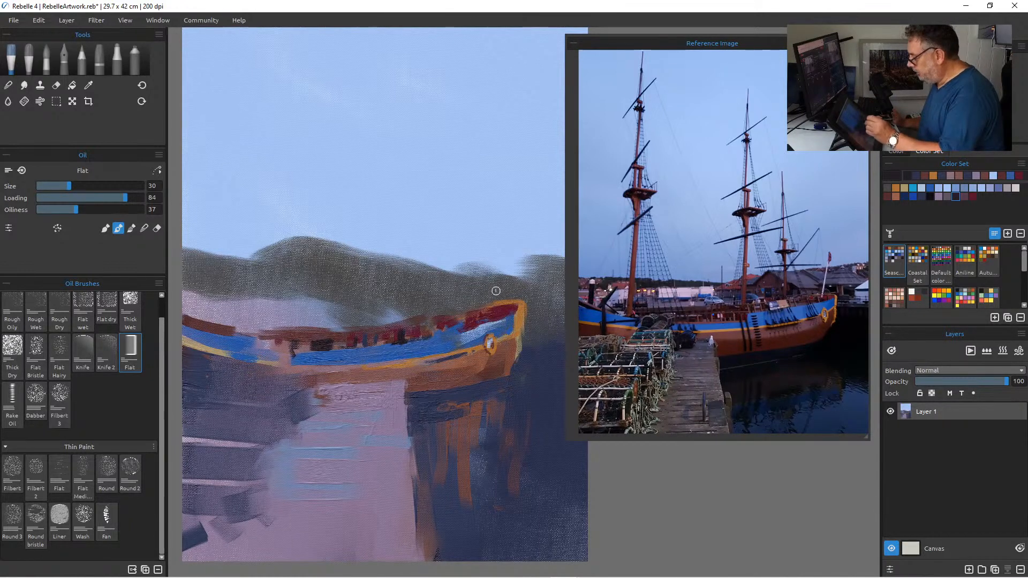
Block in a building behind the ship's raised end with a dark plum gable and a mauve roof.
{"action": "left_click", "coordinate": [963, 197]}
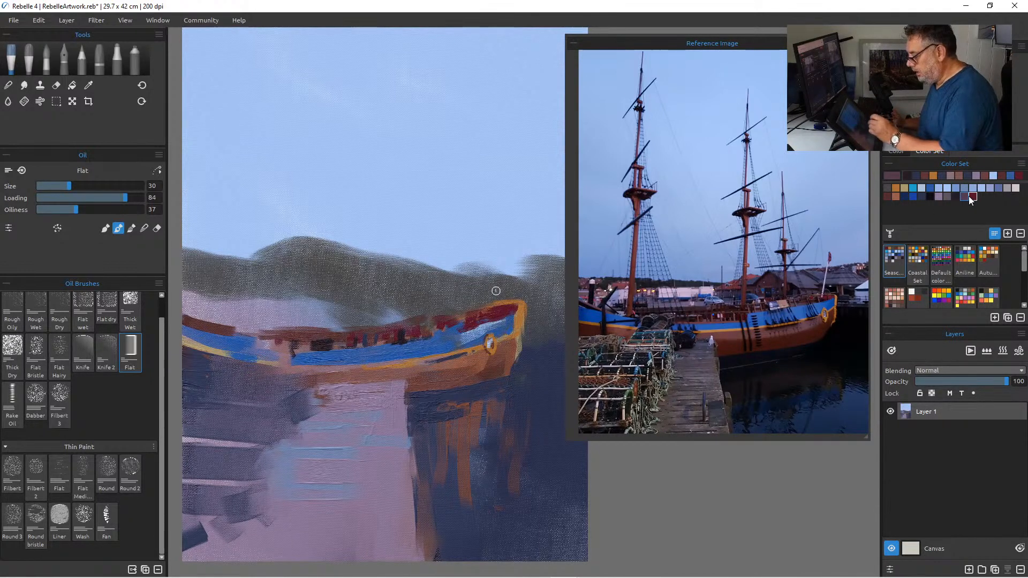
{"action": "mouse_move", "coordinate": [444, 273]}
{"action": "left_mouse_down"}
{"action": "mouse_move", "coordinate": [474, 295]}
{"action": "mouse_move", "coordinate": [412, 291]}
{"action": "mouse_move", "coordinate": [452, 272]}
{"action": "mouse_move", "coordinate": [463, 301]}
{"action": "left_mouse_up"}
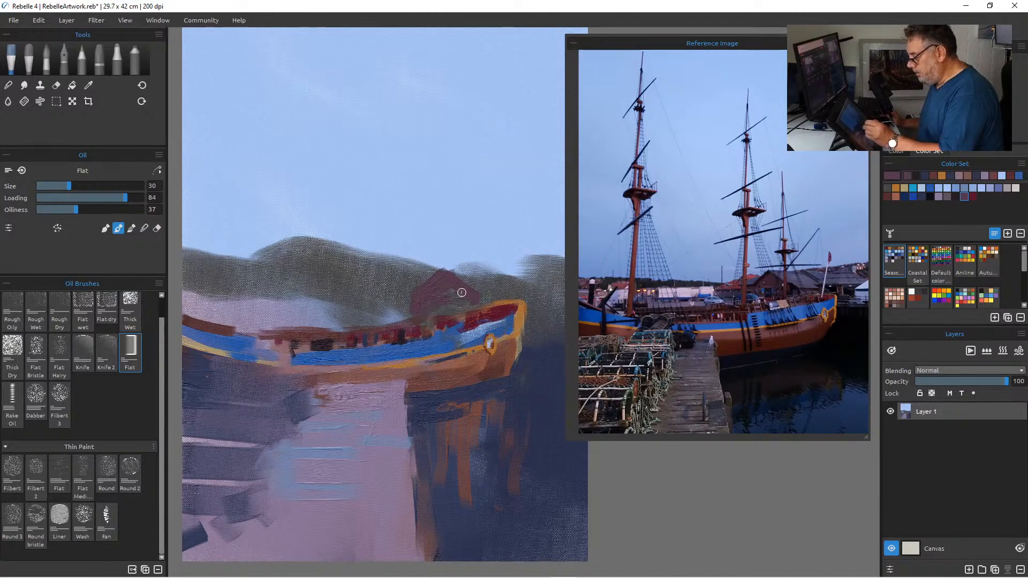
{"action": "left_click", "coordinate": [938, 190]}
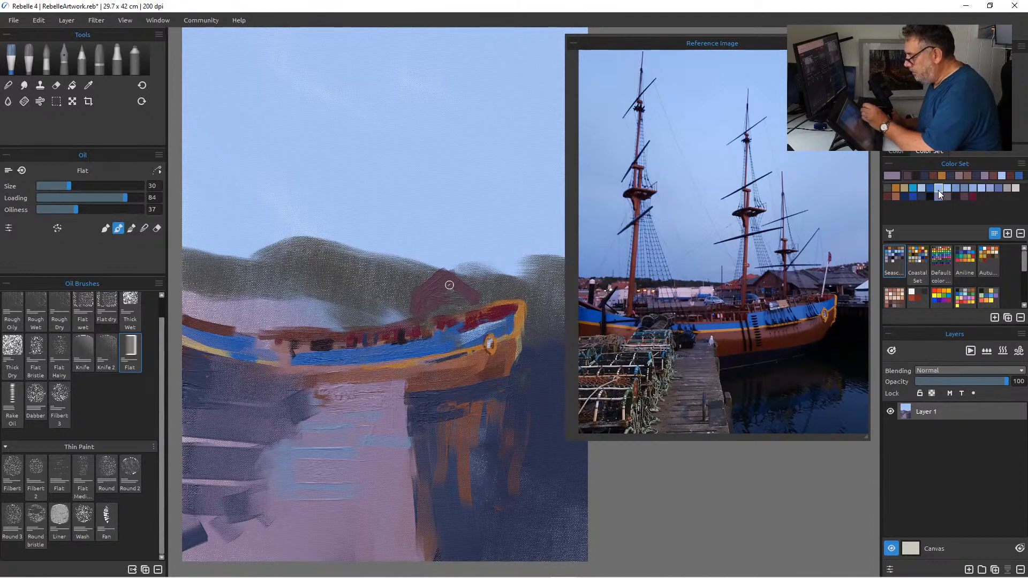
{"action": "left_click_drag", "start_coordinate": [476, 306], "coordinate": [517, 296]}
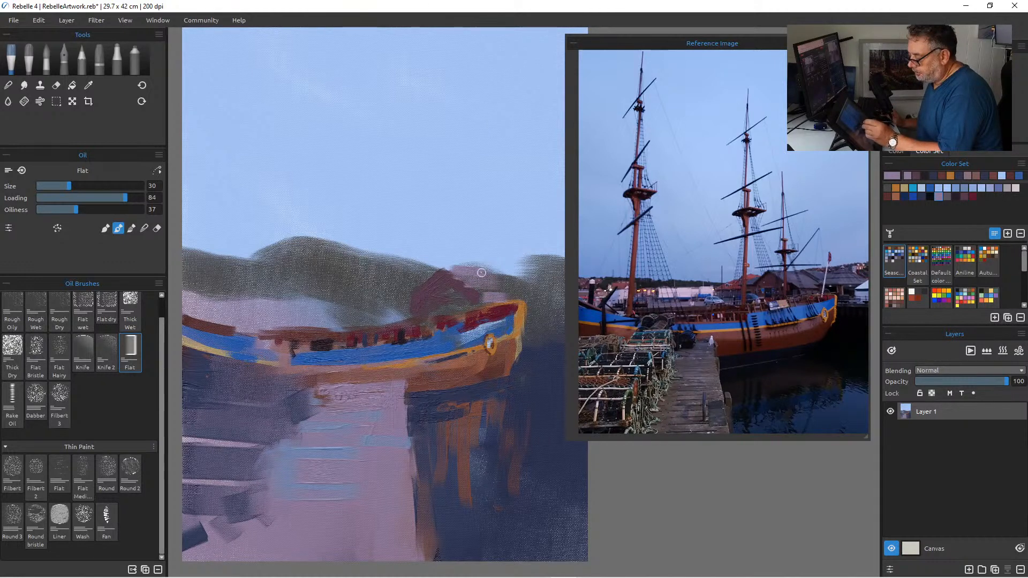
Refine the building with plum and mauve sampled from it, adding a dark slanted edge at the roof's far end.
{"action": "left_click", "coordinate": [444, 286], "text": "alt"}
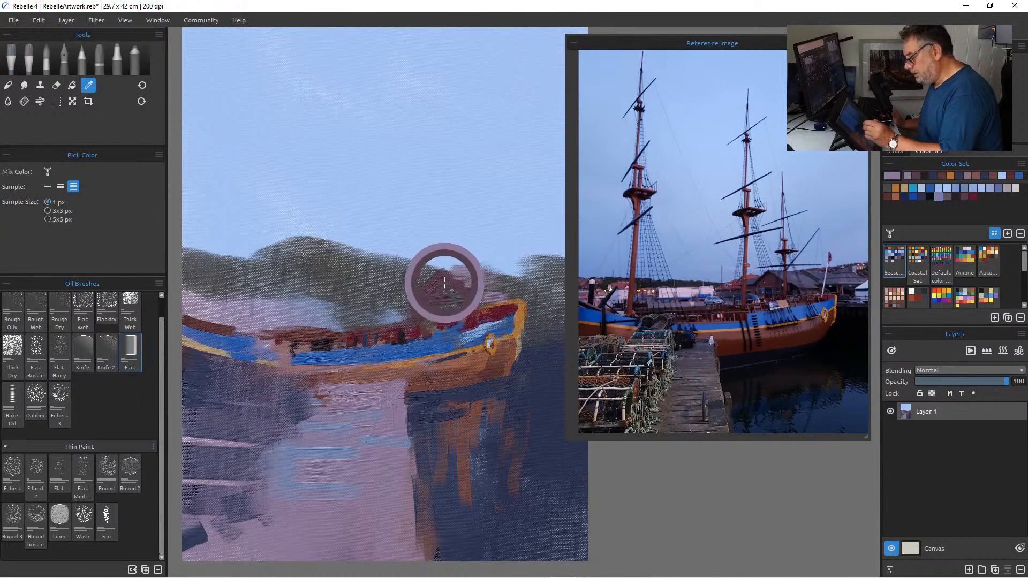
{"action": "left_click", "coordinate": [474, 276], "text": "alt"}
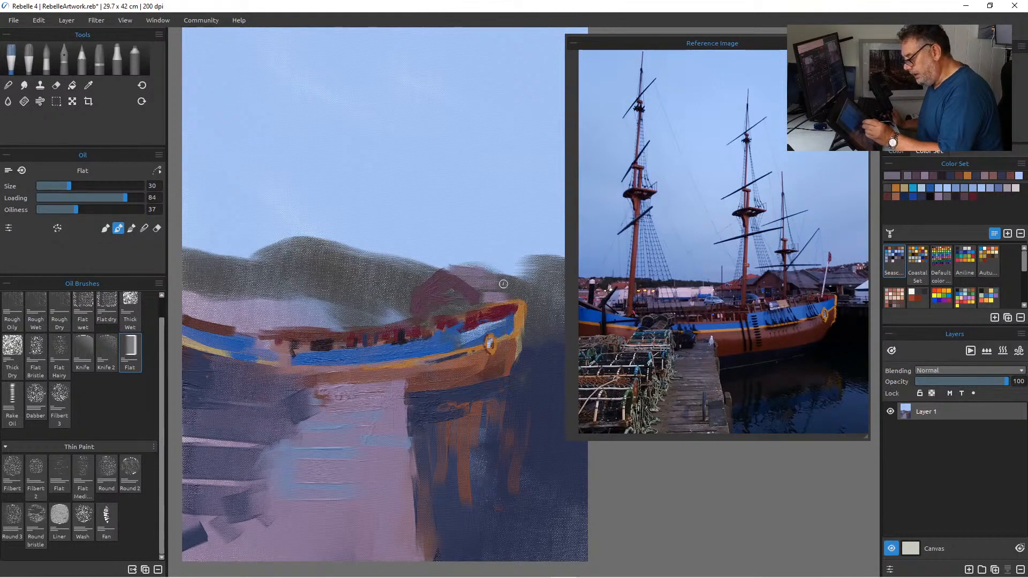
{"action": "left_click", "coordinate": [470, 295], "text": "alt"}
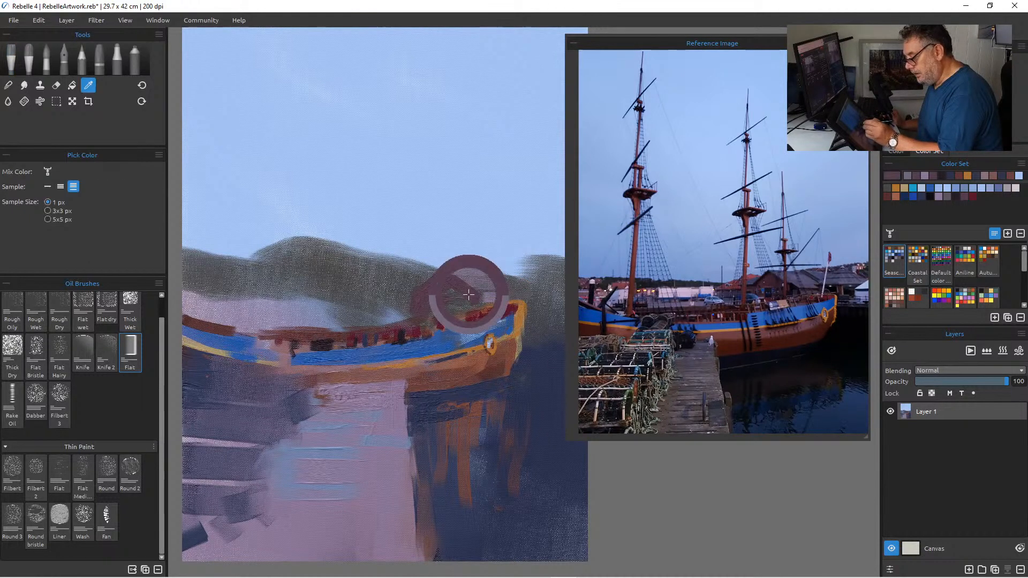
{"action": "left_click_drag", "start_coordinate": [491, 269], "coordinate": [503, 282]}
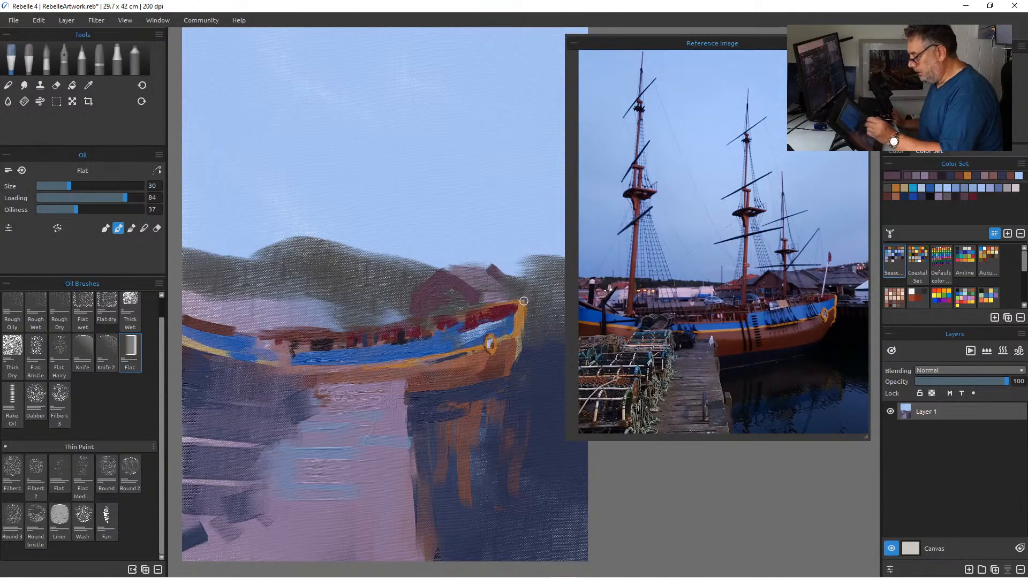
Sample navy from the water and paint a dark block beside the ship's raised end, below the distant hills.
{"action": "left_click", "coordinate": [544, 354], "text": "alt"}
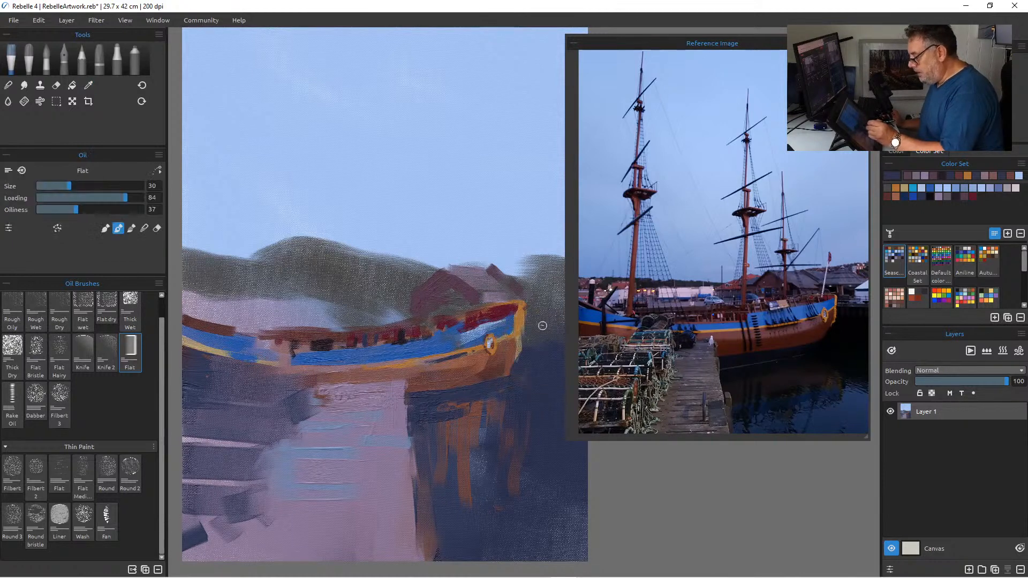
{"action": "mouse_move", "coordinate": [526, 297]}
{"action": "left_mouse_down"}
{"action": "mouse_move", "coordinate": [557, 295]}
{"action": "mouse_move", "coordinate": [535, 300]}
{"action": "left_mouse_up"}
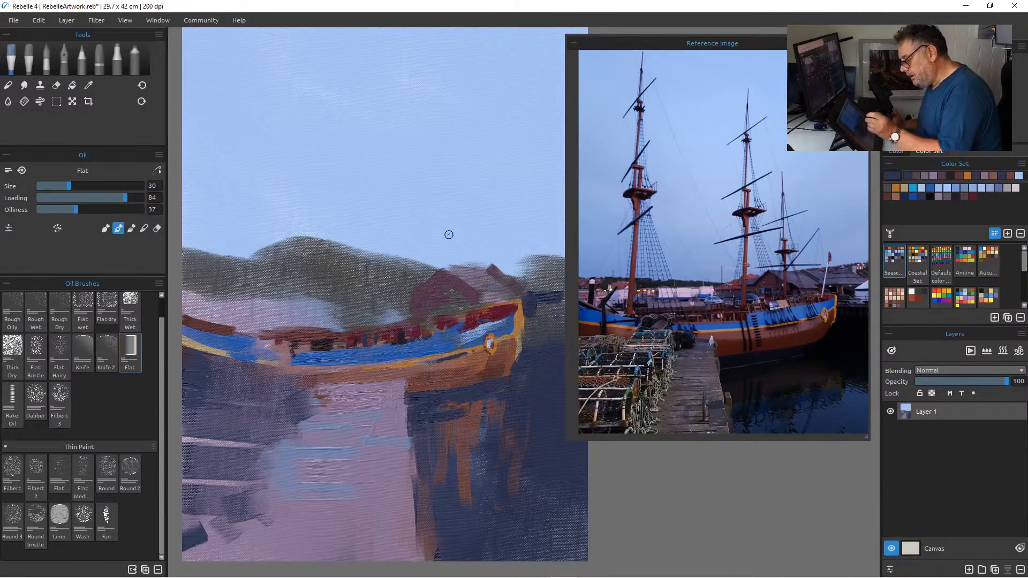
{"action": "mouse_move", "coordinate": [551, 299]}
{"action": "left_mouse_down"}
{"action": "mouse_move", "coordinate": [552, 315]}
{"action": "mouse_move", "coordinate": [568, 317]}
{"action": "left_mouse_up"}
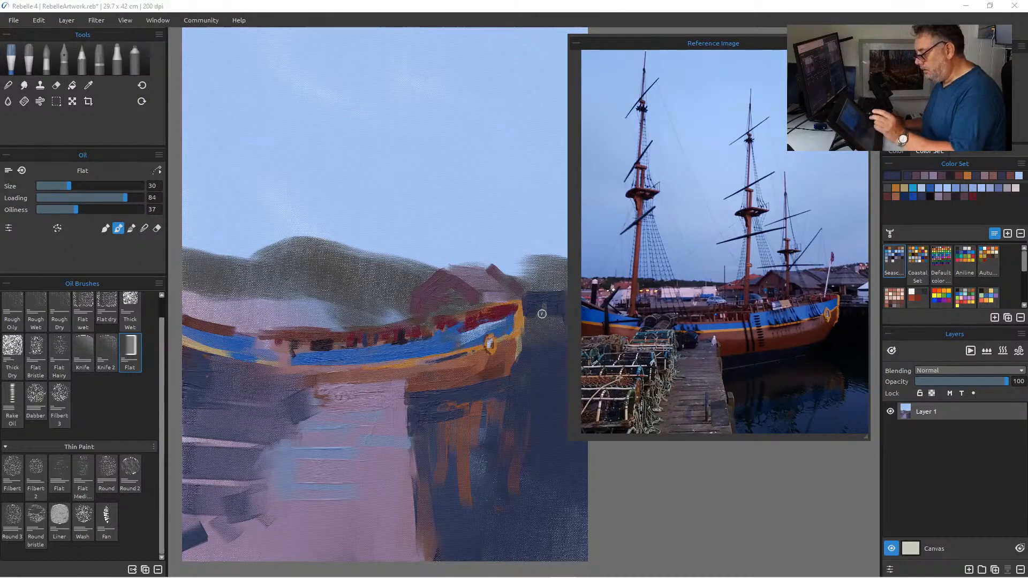
{"action": "scroll", "coordinate": [452, 369], "scroll_direction": "down", "scroll_amount": 5}
{"action": "scroll", "coordinate": [450, 369], "scroll_direction": "up", "scroll_amount": 3}
{"action": "left_click_drag", "start_coordinate": [444, 371], "coordinate": [386, 364]}
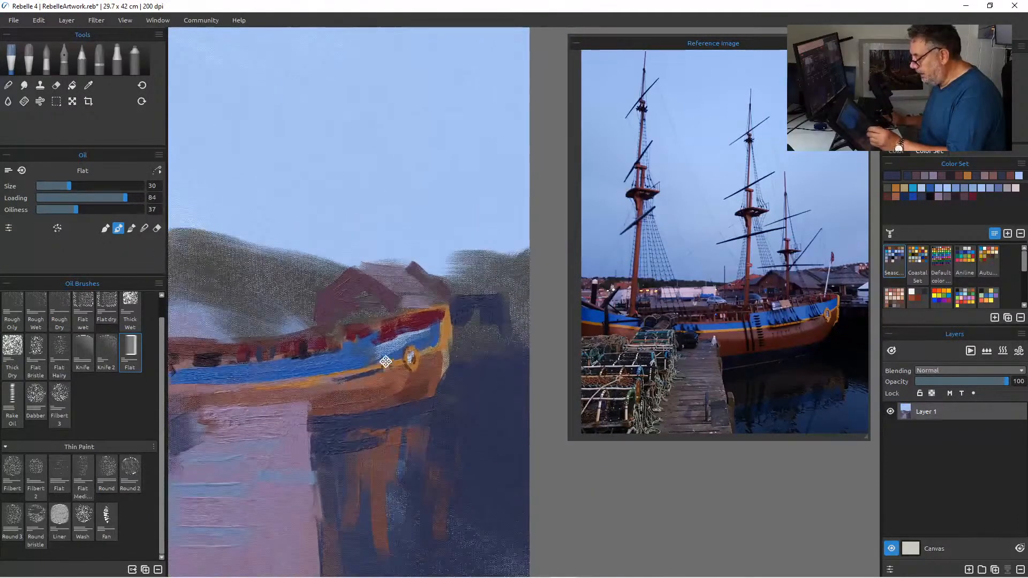
Paint a small pale-blue and mauve building at the canvas edge beyond the dark block, trimming its base with navy sampled from the water.
{"action": "left_click_drag", "start_coordinate": [511, 299], "coordinate": [511, 337]}
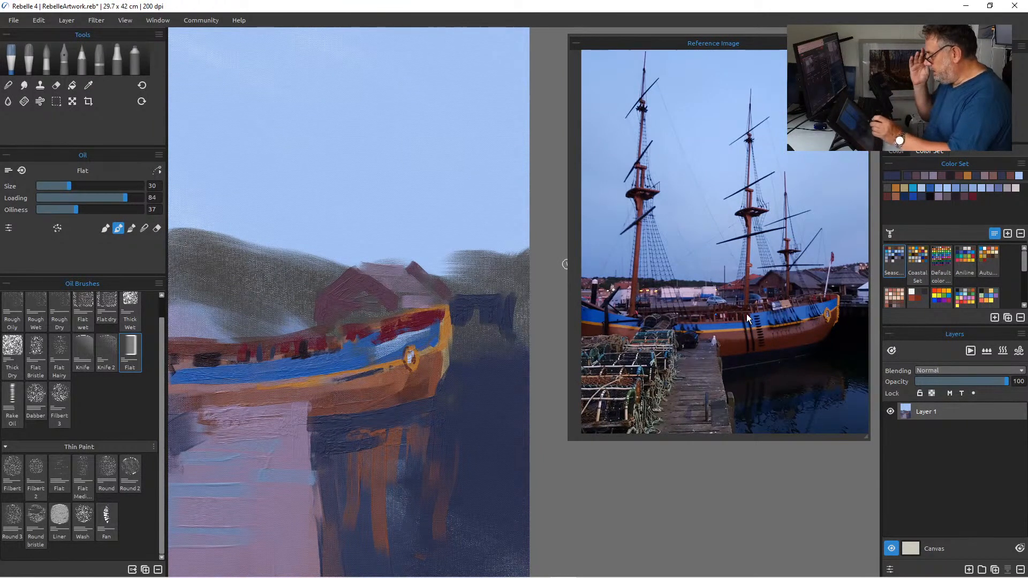
{"action": "left_click", "coordinate": [416, 196], "text": "alt"}
{"action": "mouse_move", "coordinate": [539, 306]}
{"action": "left_mouse_down"}
{"action": "mouse_move", "coordinate": [513, 306]}
{"action": "mouse_move", "coordinate": [514, 335]}
{"action": "left_mouse_up"}
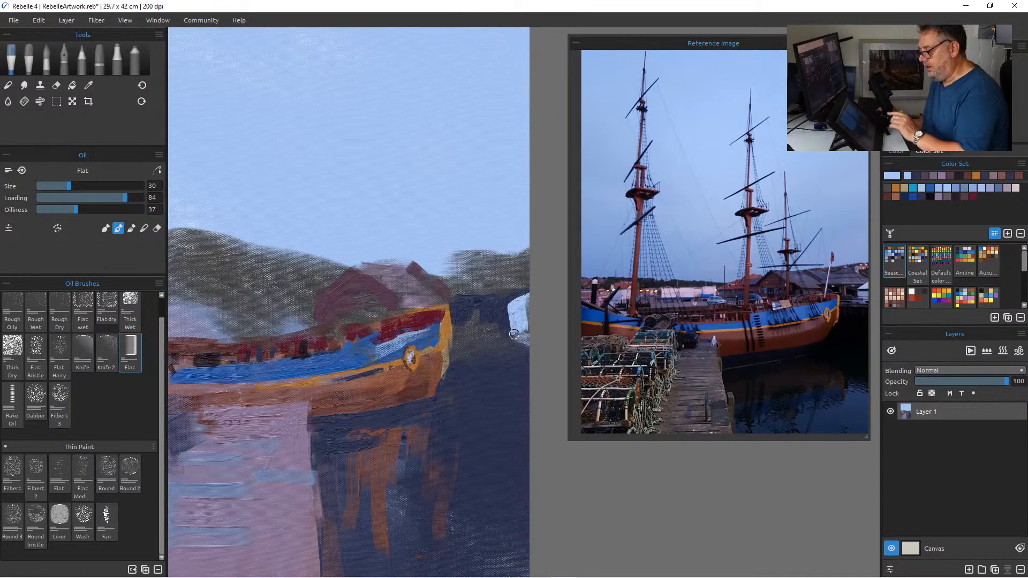
{"action": "left_click", "coordinate": [414, 294], "text": "alt"}
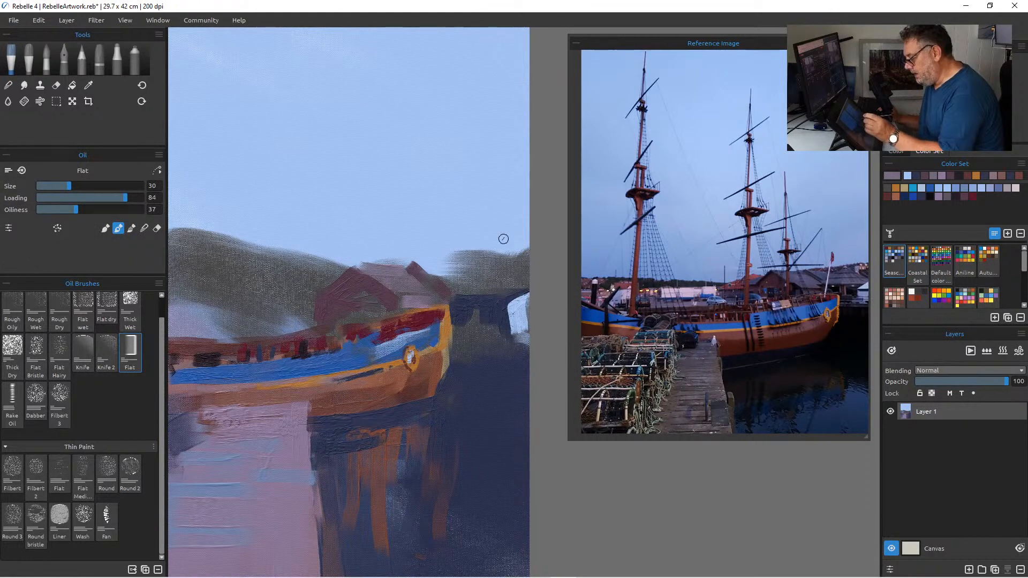
{"action": "mouse_move", "coordinate": [522, 295]}
{"action": "left_mouse_down"}
{"action": "mouse_move", "coordinate": [515, 328]}
{"action": "mouse_move", "coordinate": [537, 327]}
{"action": "left_mouse_up"}
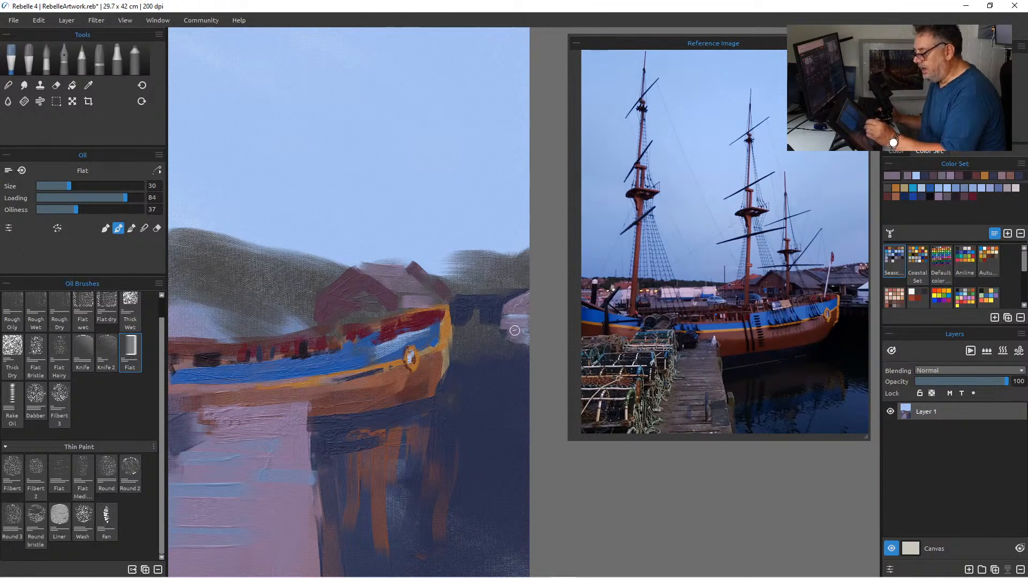
{"action": "left_click", "coordinate": [498, 367], "text": "alt"}
{"action": "mouse_move", "coordinate": [528, 344]}
{"action": "left_mouse_down"}
{"action": "mouse_move", "coordinate": [489, 343]}
{"action": "mouse_move", "coordinate": [502, 340]}
{"action": "mouse_move", "coordinate": [492, 333]}
{"action": "mouse_move", "coordinate": [457, 355]}
{"action": "left_mouse_up"}
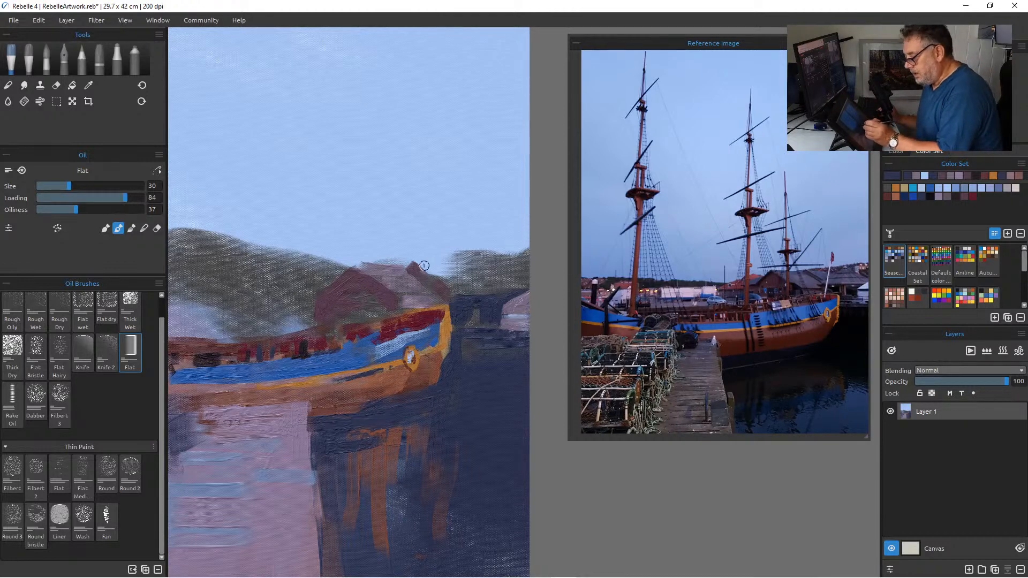
Add a dark navy roof beside the plum building and tidy the skyline above it with sky blue sampled from the canvas.
{"action": "mouse_move", "coordinate": [422, 264]}
{"action": "left_mouse_down"}
{"action": "mouse_move", "coordinate": [464, 273]}
{"action": "mouse_move", "coordinate": [416, 262]}
{"action": "mouse_move", "coordinate": [454, 280]}
{"action": "mouse_move", "coordinate": [434, 272]}
{"action": "mouse_move", "coordinate": [444, 280]}
{"action": "mouse_move", "coordinate": [462, 276]}
{"action": "mouse_move", "coordinate": [429, 264]}
{"action": "left_mouse_up"}
{"action": "left_click", "coordinate": [409, 269], "text": "alt"}
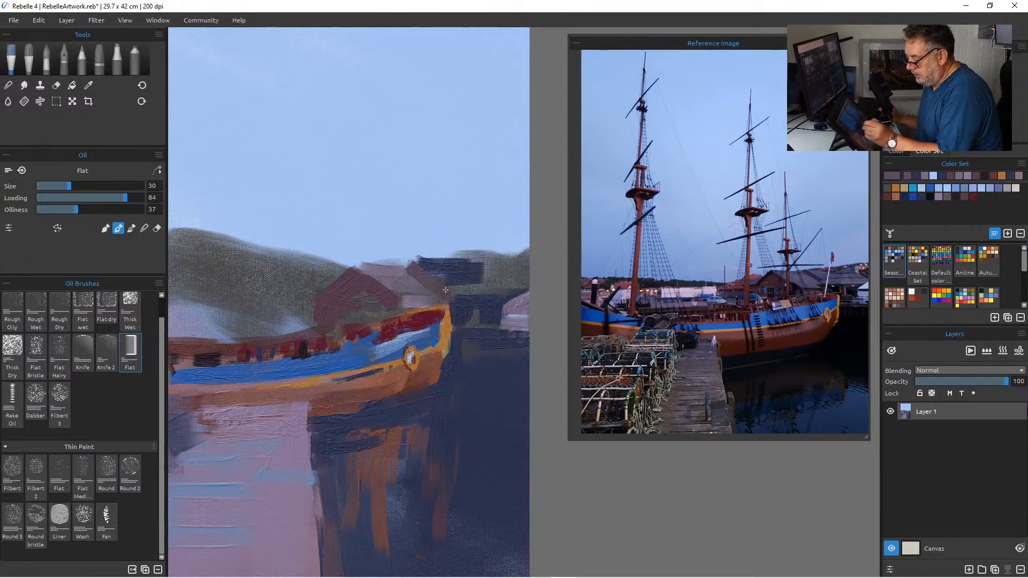
{"action": "left_click", "coordinate": [402, 238], "text": "alt"}
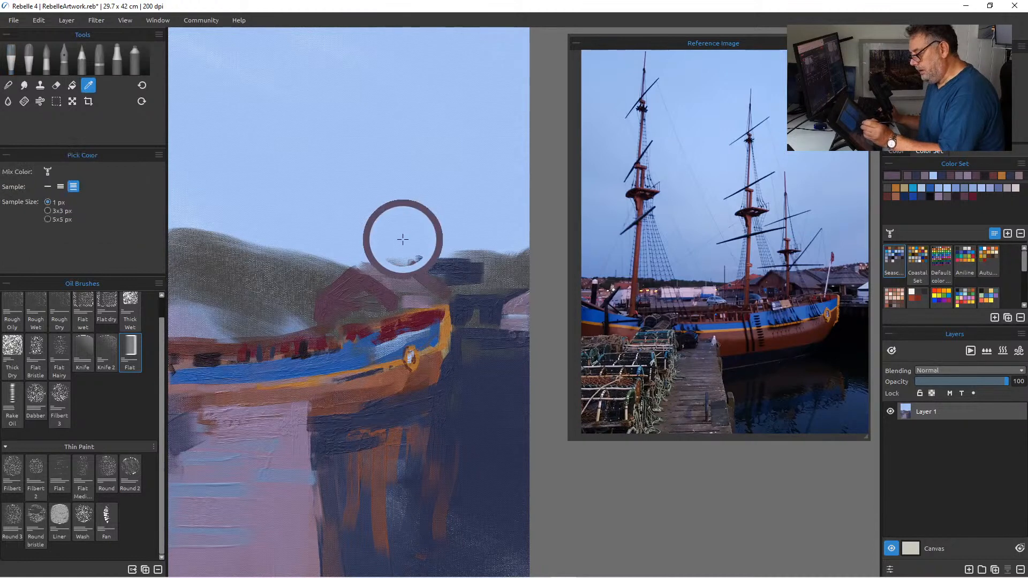
{"action": "left_click_drag", "start_coordinate": [436, 250], "coordinate": [393, 252]}
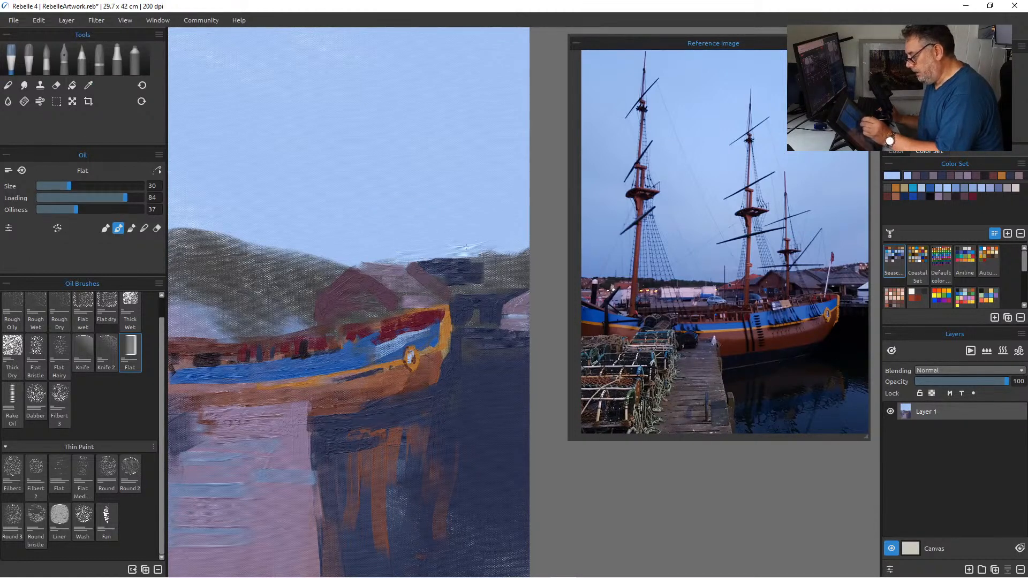
Refine the roof ridges where the plum building meets the navy roof with sampled roof and sky colors, undoing the last stroke.
{"action": "left_click", "coordinate": [429, 268], "text": "alt"}
{"action": "mouse_move", "coordinate": [413, 261]}
{"action": "left_mouse_down"}
{"action": "mouse_move", "coordinate": [441, 285]}
{"action": "mouse_move", "coordinate": [451, 279]}
{"action": "mouse_move", "coordinate": [413, 279]}
{"action": "mouse_move", "coordinate": [405, 265]}
{"action": "mouse_move", "coordinate": [443, 290]}
{"action": "mouse_move", "coordinate": [394, 258]}
{"action": "left_mouse_up"}
{"action": "left_click", "coordinate": [413, 271], "text": "alt"}
{"action": "left_click", "coordinate": [414, 251], "text": "alt"}
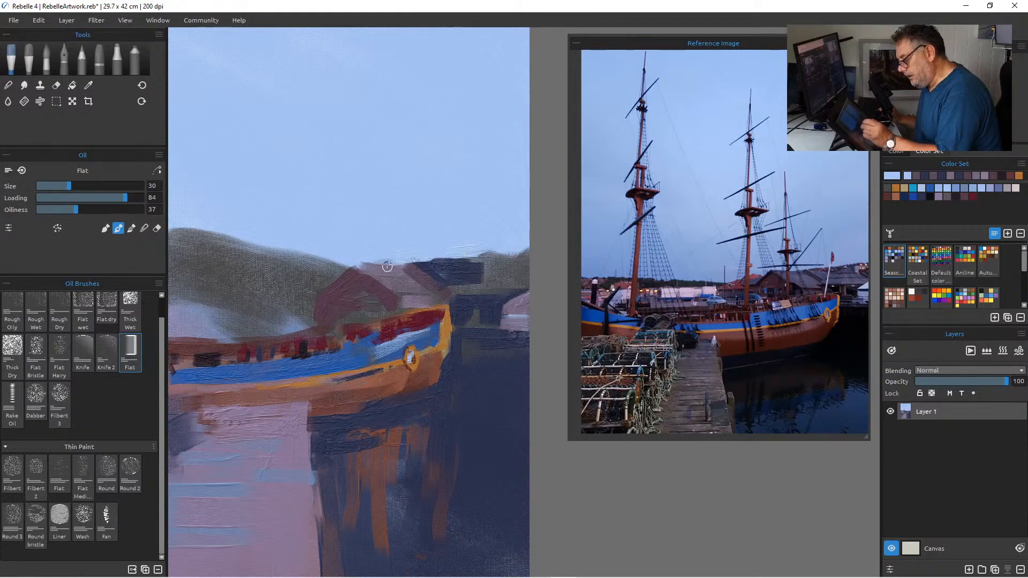
{"action": "key", "text": "ctrl+z"}
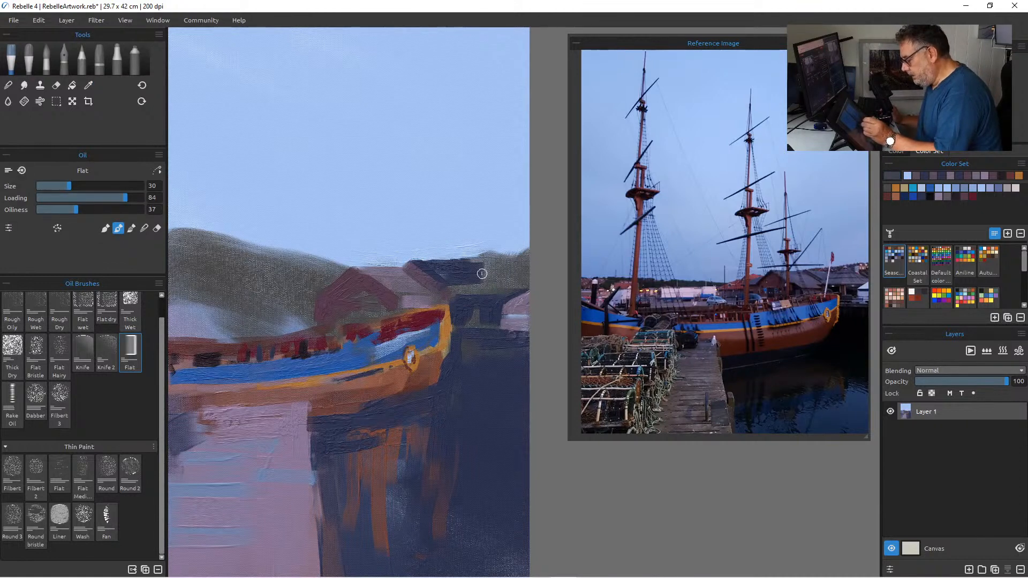
Shape a dark gabled building at the far end of the navy roof and fill its front with mauve from the color set.
{"action": "mouse_move", "coordinate": [487, 262]}
{"action": "left_mouse_down"}
{"action": "mouse_move", "coordinate": [474, 279]}
{"action": "mouse_move", "coordinate": [515, 279]}
{"action": "left_mouse_up"}
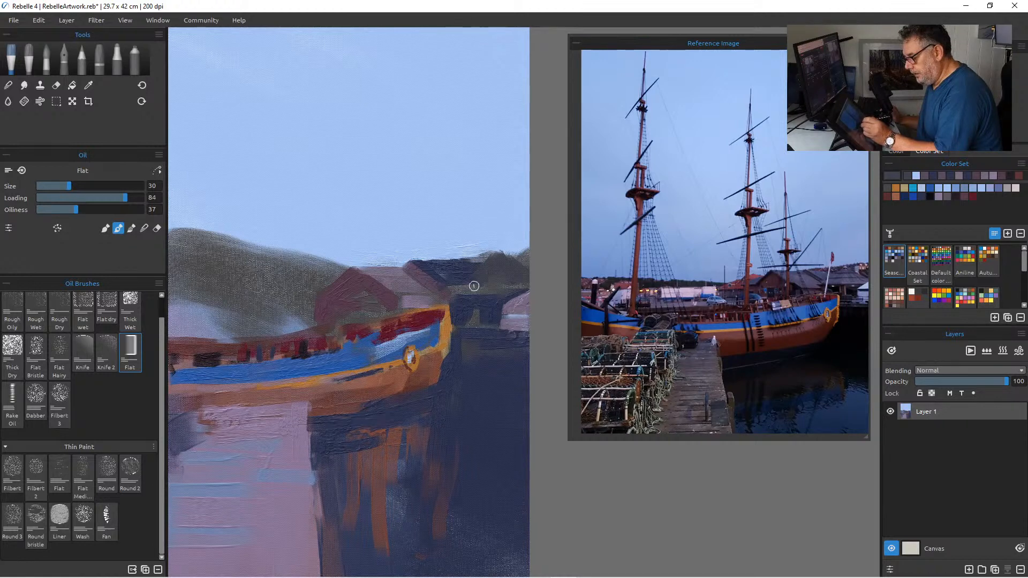
{"action": "mouse_move", "coordinate": [500, 251]}
{"action": "left_mouse_down"}
{"action": "mouse_move", "coordinate": [515, 265]}
{"action": "mouse_move", "coordinate": [480, 281]}
{"action": "left_mouse_up"}
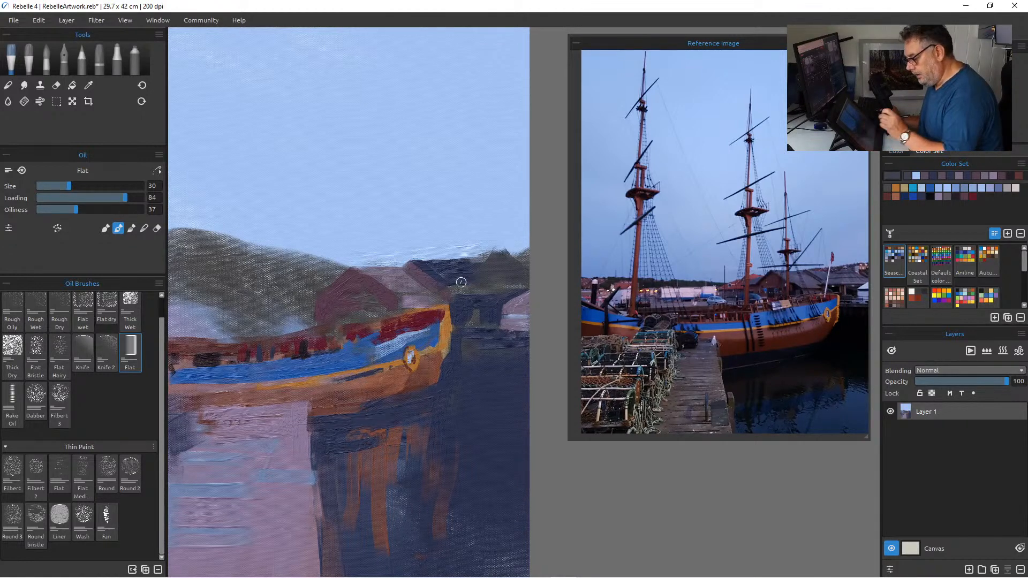
{"action": "left_click", "coordinate": [958, 187]}
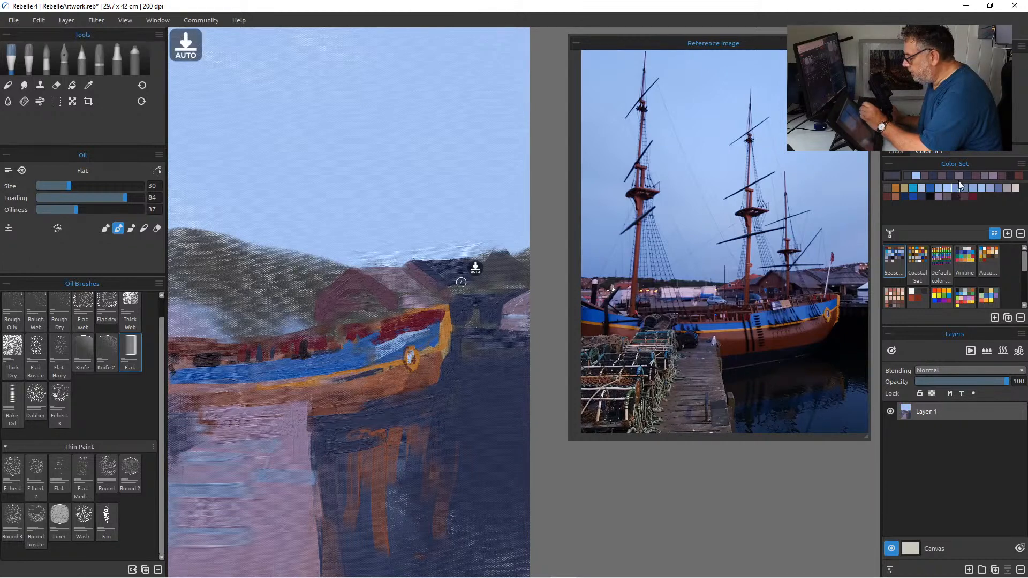
{"action": "left_click", "coordinate": [960, 176]}
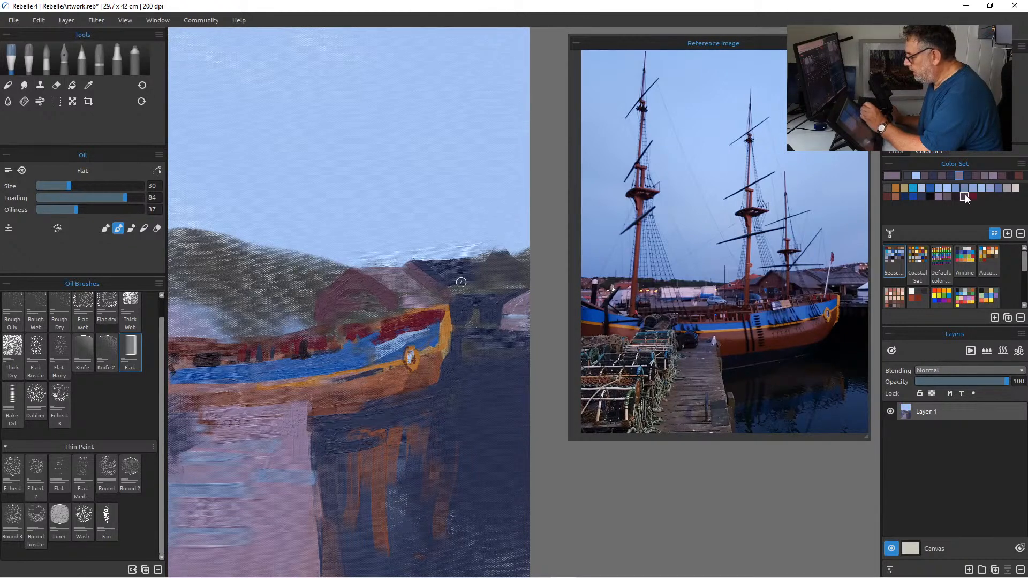
{"action": "mouse_move", "coordinate": [502, 259]}
{"action": "left_mouse_down"}
{"action": "mouse_move", "coordinate": [498, 224]}
{"action": "mouse_move", "coordinate": [495, 268]}
{"action": "mouse_move", "coordinate": [518, 273]}
{"action": "mouse_move", "coordinate": [490, 270]}
{"action": "left_mouse_up"}
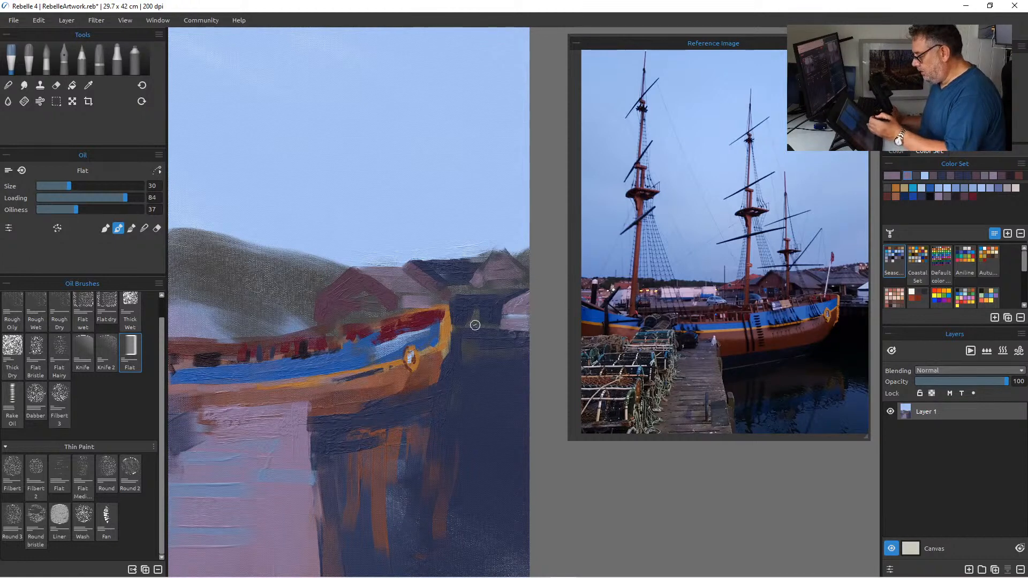
Extend the ship's raised end outward over the water with red, blue and brown sampled from the rail, band and hull.
{"action": "left_click", "coordinate": [435, 316], "text": "alt"}
{"action": "mouse_move", "coordinate": [432, 315]}
{"action": "left_mouse_down"}
{"action": "mouse_move", "coordinate": [457, 312]}
{"action": "mouse_move", "coordinate": [424, 320]}
{"action": "mouse_move", "coordinate": [451, 315]}
{"action": "mouse_move", "coordinate": [426, 332]}
{"action": "mouse_move", "coordinate": [450, 327]}
{"action": "mouse_move", "coordinate": [426, 332]}
{"action": "mouse_move", "coordinate": [457, 337]}
{"action": "mouse_move", "coordinate": [431, 326]}
{"action": "left_mouse_up"}
{"action": "left_click", "coordinate": [431, 336], "text": "alt"}
{"action": "left_click", "coordinate": [437, 358], "text": "alt"}
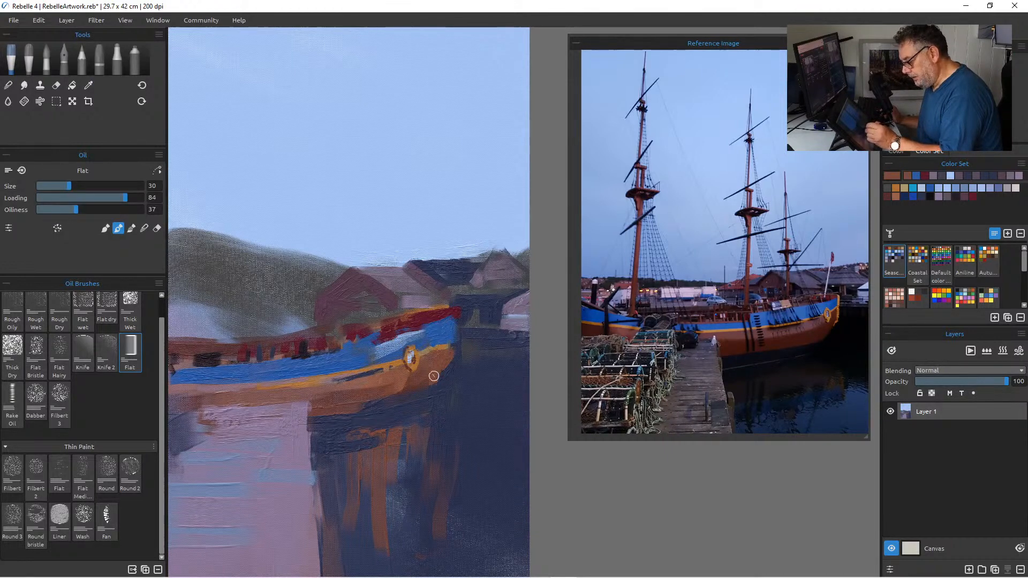
Reduce the brush to size 10 and paint the upright edge of the ship's raised end in sampled brown and orange from the color set.
{"action": "left_click", "coordinate": [440, 306], "text": "alt"}
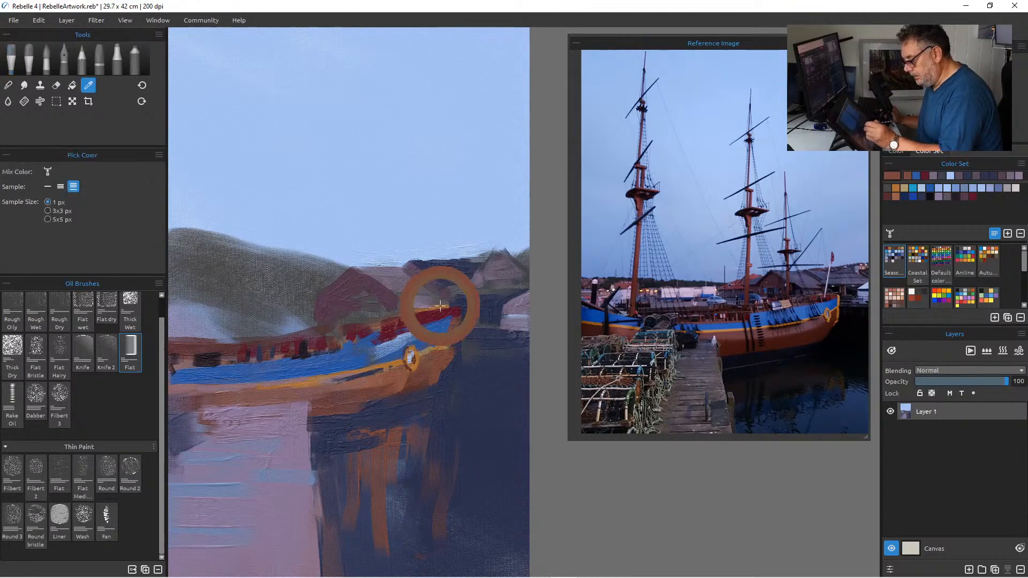
{"action": "left_click", "coordinate": [440, 304], "text": "alt"}
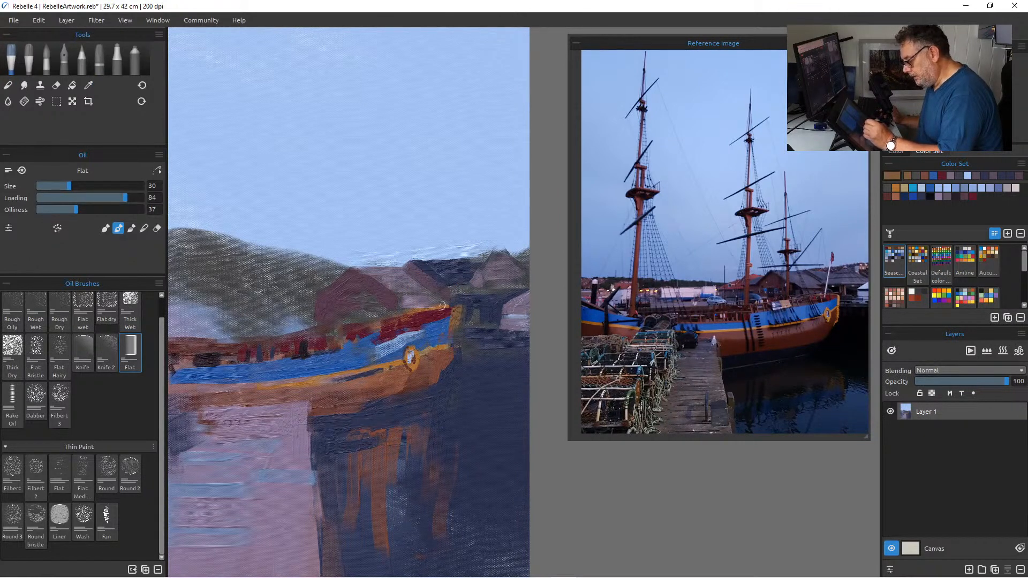
{"action": "key", "text": "bracketleft"}
{"action": "key", "text": "bracketleft"}
{"action": "left_click_drag", "start_coordinate": [459, 308], "coordinate": [458, 342]}
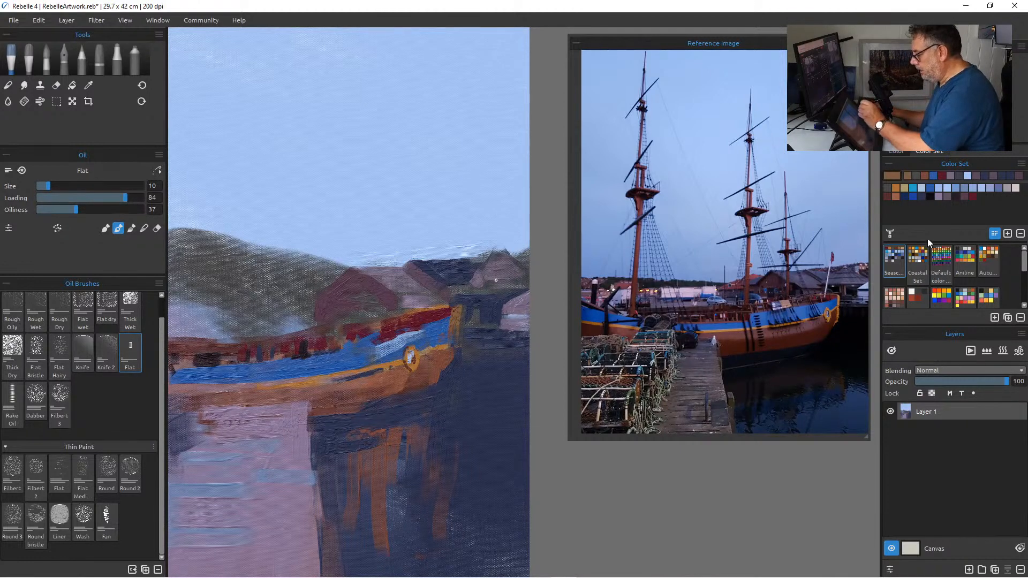
{"action": "left_click", "coordinate": [899, 188]}
{"action": "mouse_move", "coordinate": [458, 304]}
{"action": "left_mouse_down"}
{"action": "mouse_move", "coordinate": [455, 342]}
{"action": "mouse_move", "coordinate": [454, 304]}
{"action": "left_mouse_up"}
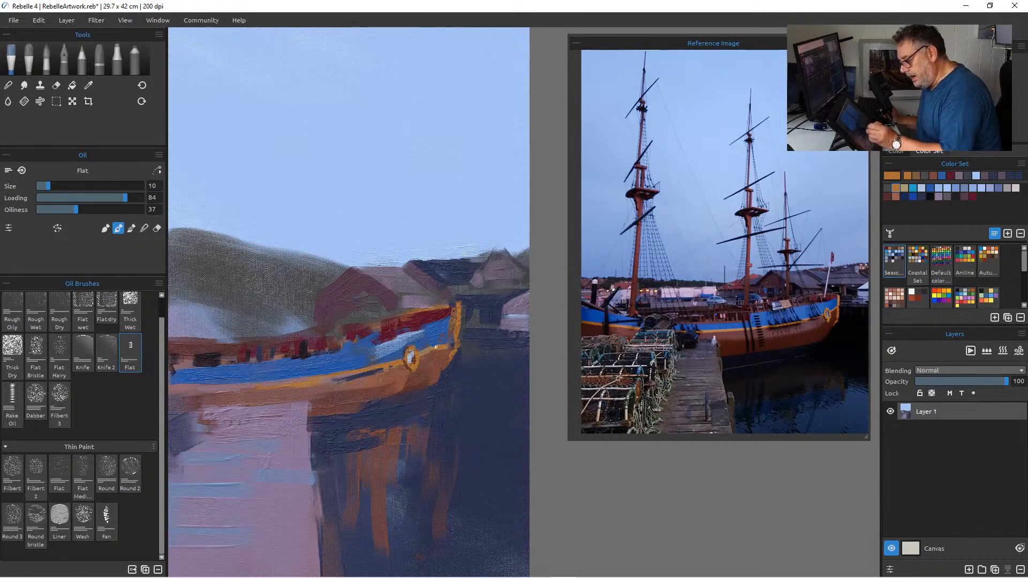
Strengthen the orange trim below the blue band and touch up the hull beneath it with sampled blue and reddish brown.
{"action": "left_click_drag", "start_coordinate": [454, 333], "coordinate": [424, 348]}
{"action": "left_click", "coordinate": [426, 333], "text": "alt"}
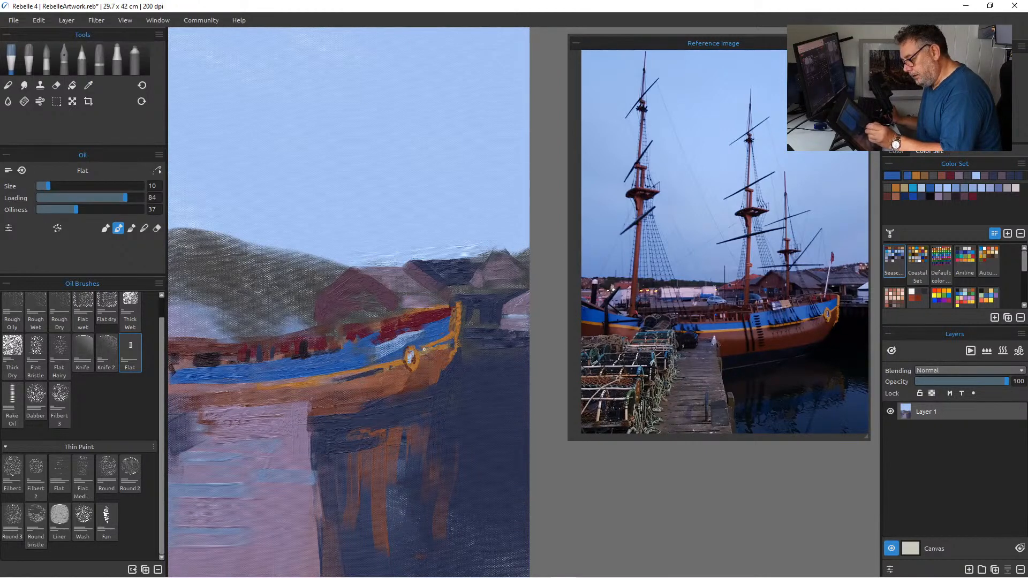
{"action": "left_click", "coordinate": [442, 347], "text": "alt"}
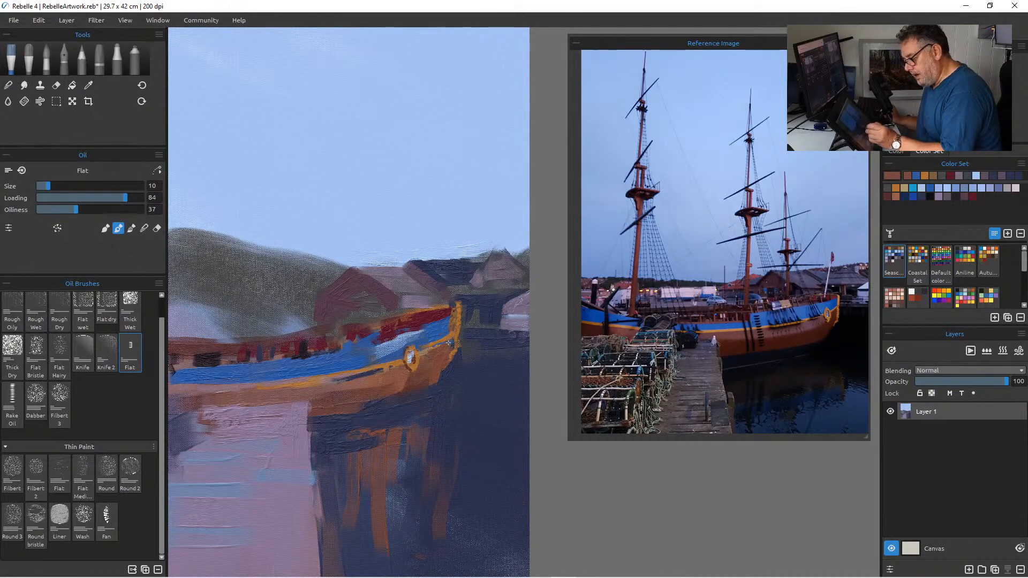
{"action": "left_click_drag", "start_coordinate": [407, 355], "coordinate": [315, 374]}
{"action": "left_click", "coordinate": [384, 364], "text": "alt"}
{"action": "left_click", "coordinate": [393, 374], "text": "alt"}
{"action": "mouse_move", "coordinate": [390, 365]}
{"action": "left_mouse_down"}
{"action": "mouse_move", "coordinate": [378, 370]}
{"action": "mouse_move", "coordinate": [391, 363]}
{"action": "left_mouse_up"}
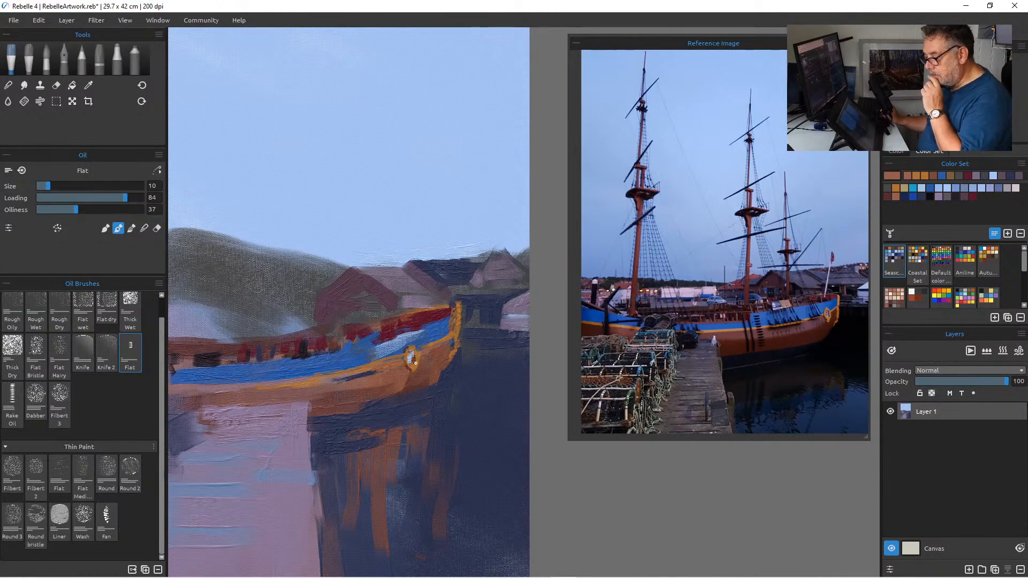
Cover the old round ornament with hull color and repaint it nearer the ship's end with an orange frame and pale blue centre.
{"action": "left_click", "coordinate": [415, 339], "text": "alt"}
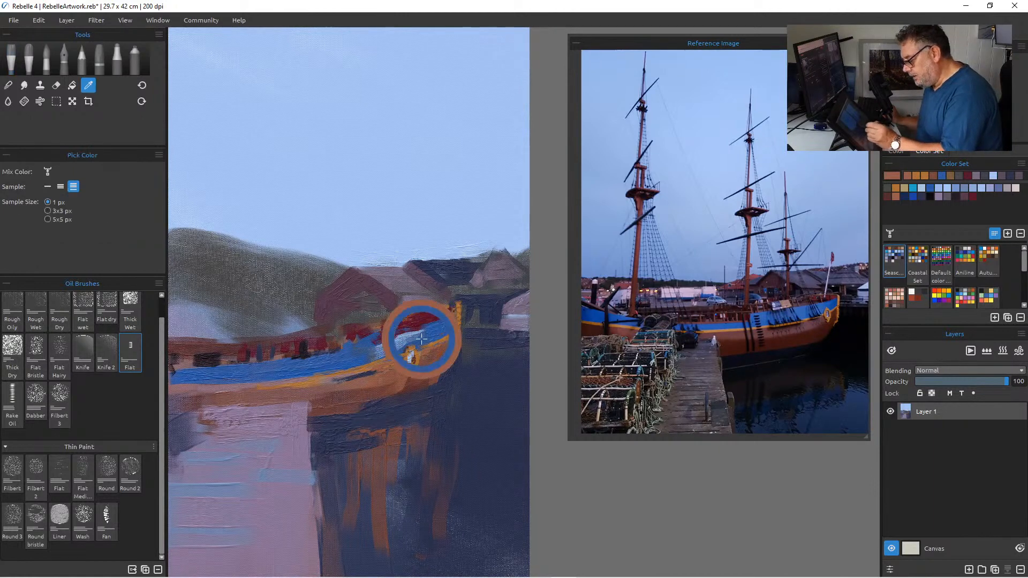
{"action": "left_click", "coordinate": [431, 361], "text": "alt"}
{"action": "left_click_drag", "start_coordinate": [403, 359], "coordinate": [418, 366]}
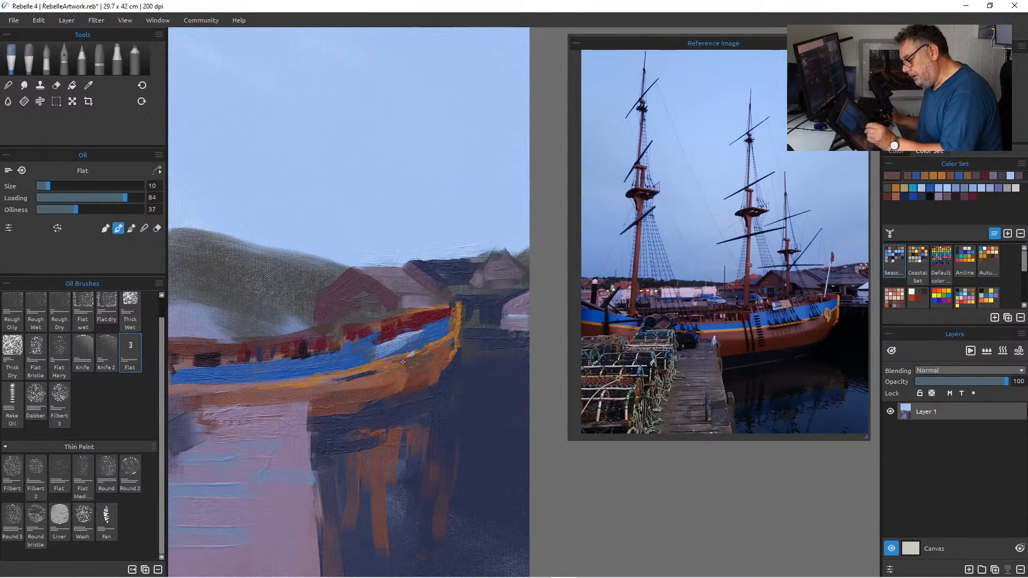
{"action": "left_click", "coordinate": [428, 345], "text": "alt"}
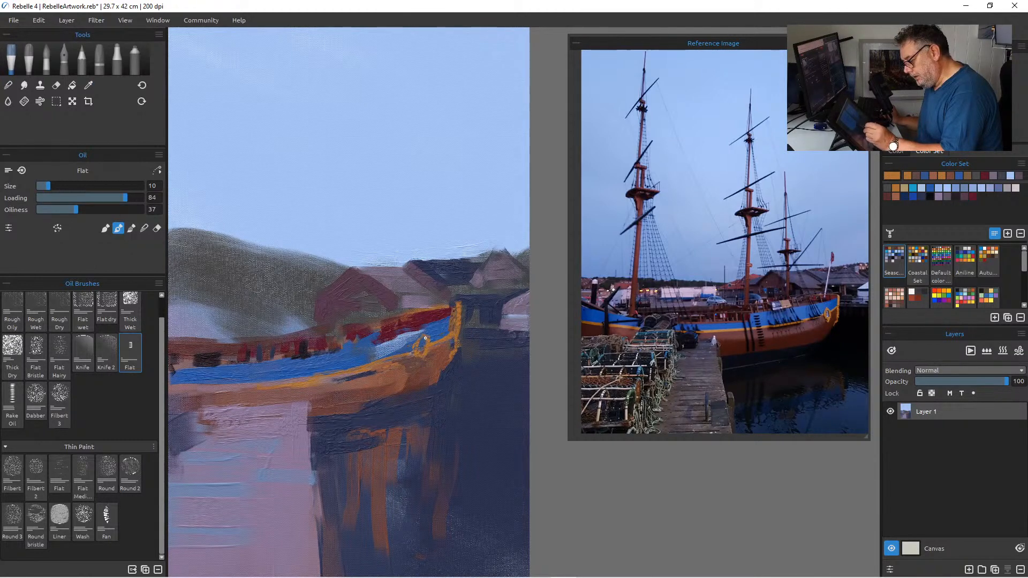
{"action": "left_click", "coordinate": [422, 349], "text": "alt"}
{"action": "left_click", "coordinate": [423, 346], "text": "alt"}
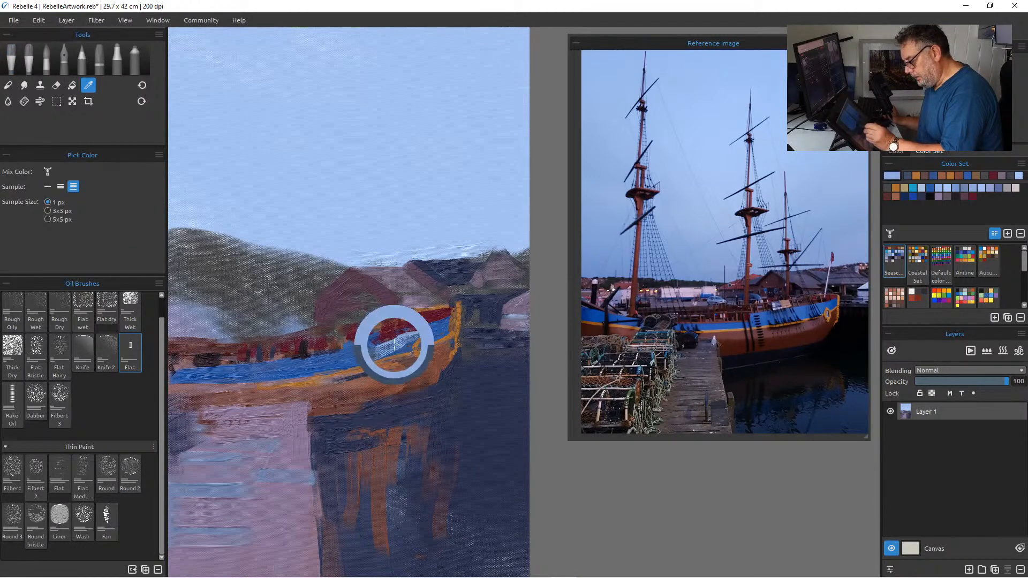
{"action": "left_click", "coordinate": [421, 349], "text": "alt"}
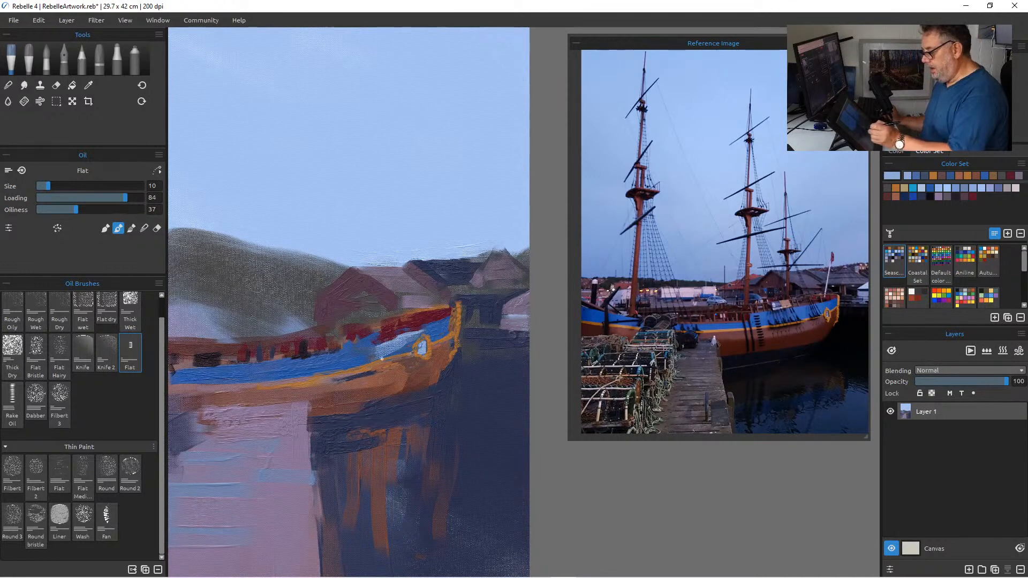
Soften the pale patches on the blue band with sampled blue and add near-black gaps along the red rail at the raised end.
{"action": "left_click", "coordinate": [364, 348], "text": "alt"}
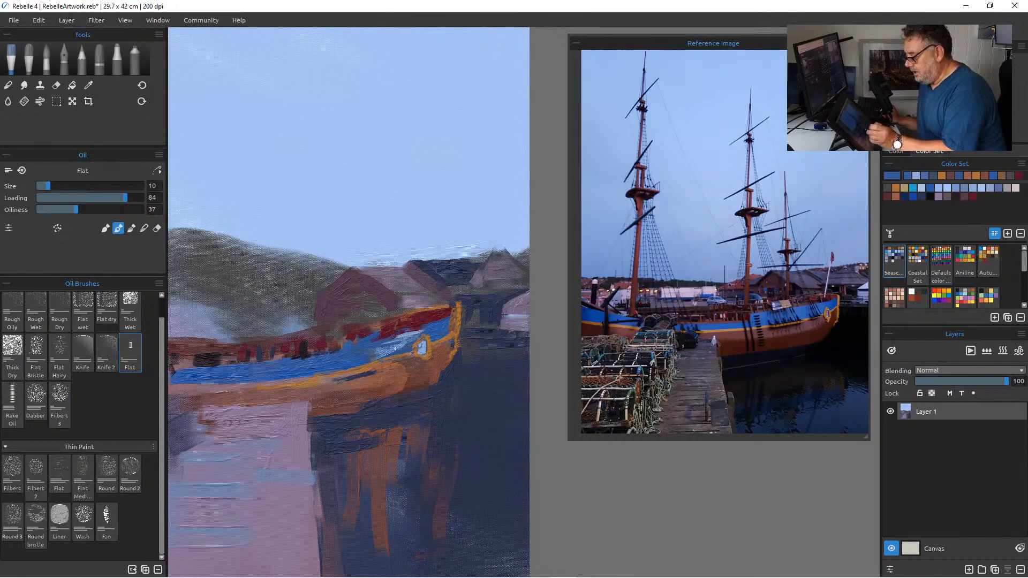
{"action": "left_click_drag", "start_coordinate": [423, 329], "coordinate": [391, 336]}
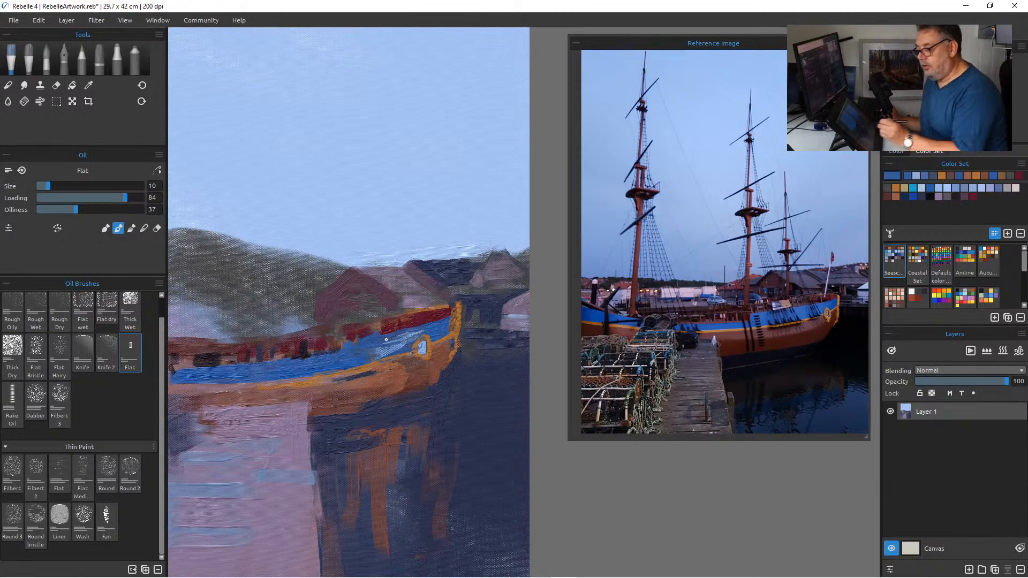
{"action": "key", "text": "alt"}
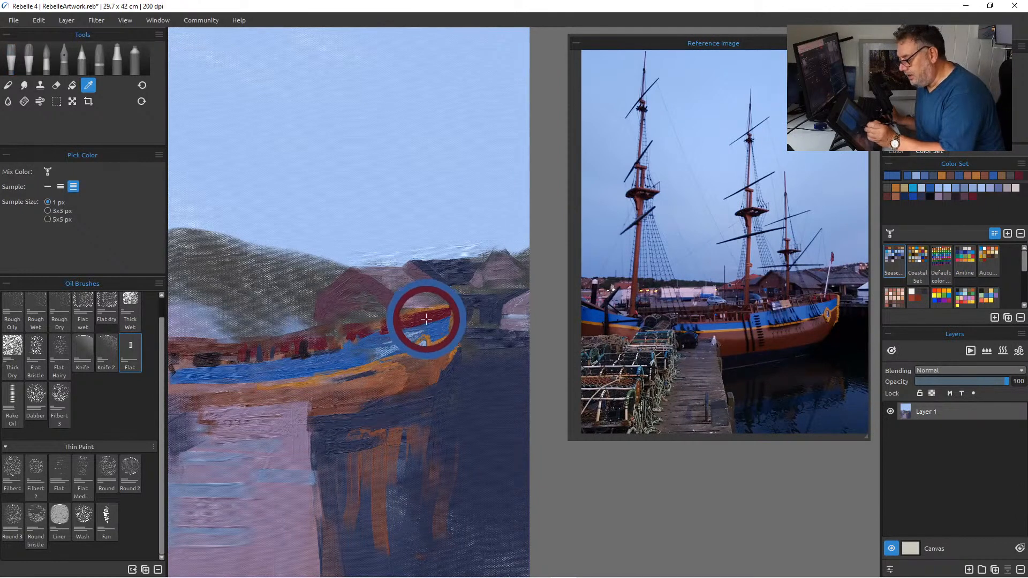
{"action": "left_click", "coordinate": [304, 347], "text": "alt"}
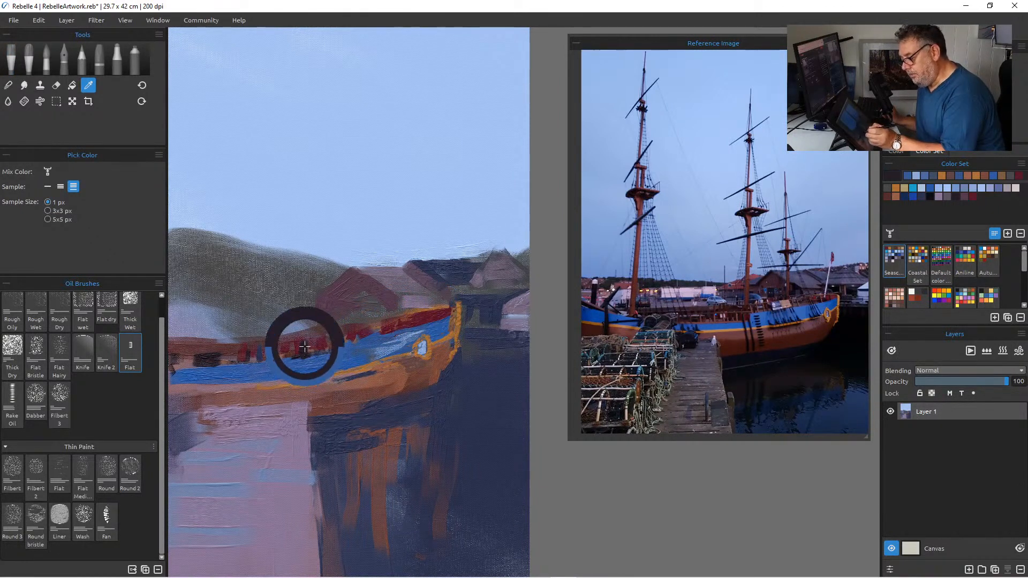
{"action": "left_click_drag", "start_coordinate": [444, 313], "coordinate": [438, 317]}
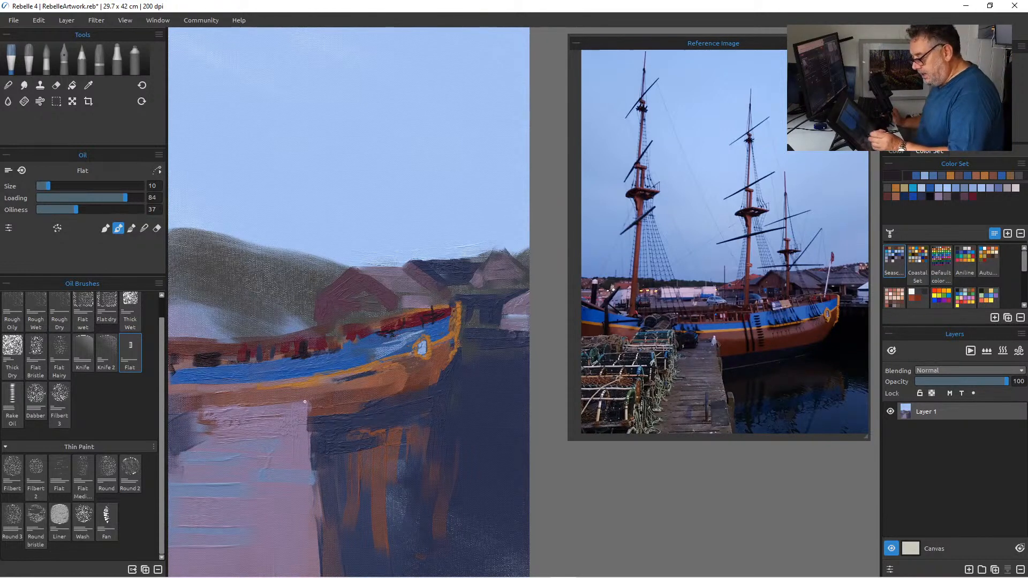
Outline the pier's far end and upper side corner with thin near-black strokes, and bring the whole painting into view.
{"action": "mouse_move", "coordinate": [304, 401]}
{"action": "left_mouse_down"}
{"action": "mouse_move", "coordinate": [258, 406]}
{"action": "mouse_move", "coordinate": [296, 401]}
{"action": "mouse_move", "coordinate": [276, 401]}
{"action": "mouse_move", "coordinate": [311, 426]}
{"action": "mouse_move", "coordinate": [314, 404]}
{"action": "mouse_move", "coordinate": [315, 430]}
{"action": "left_mouse_up"}
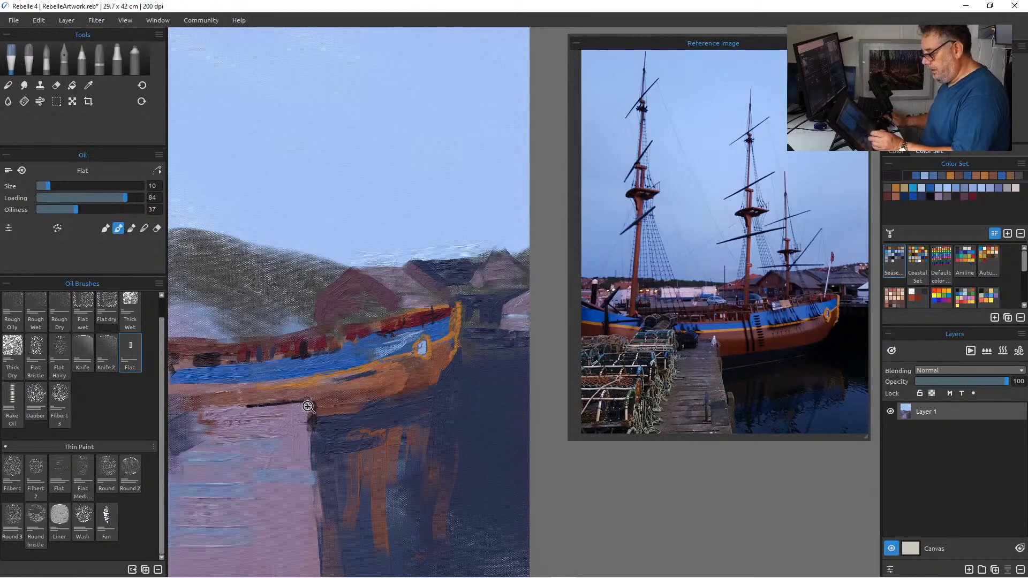
{"action": "scroll", "coordinate": [303, 410], "scroll_direction": "down", "scroll_amount": 3}
{"action": "left_click_drag", "start_coordinate": [298, 406], "coordinate": [375, 379]}
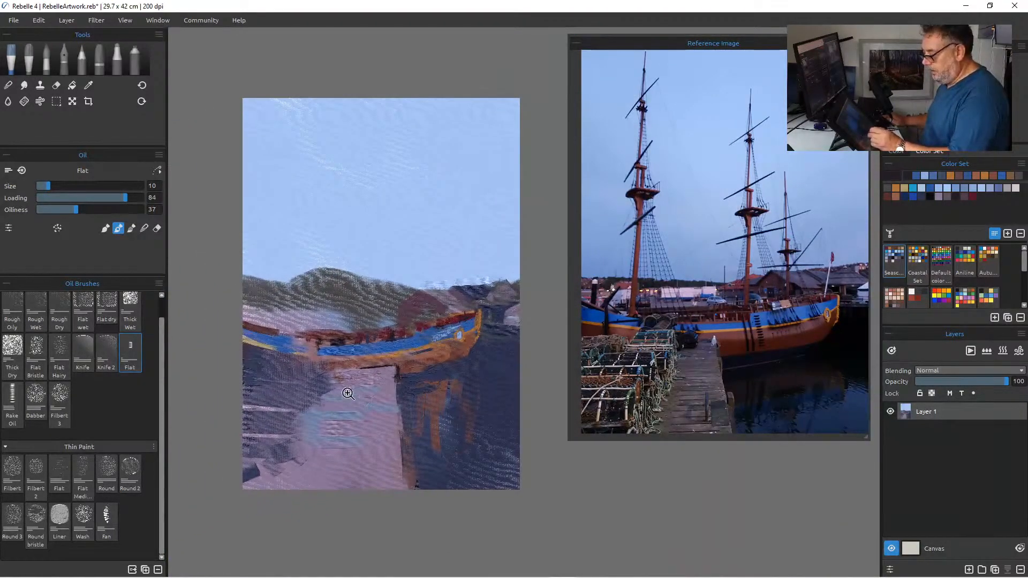
Examine the ship, pier and background up close and as a whole painting against the reference photo.
{"action": "scroll", "coordinate": [347, 396], "scroll_direction": "up", "scroll_amount": 3}
{"action": "scroll", "coordinate": [350, 392], "scroll_direction": "down", "scroll_amount": 3}
{"action": "scroll", "coordinate": [350, 393], "scroll_direction": "down", "scroll_amount": 1}
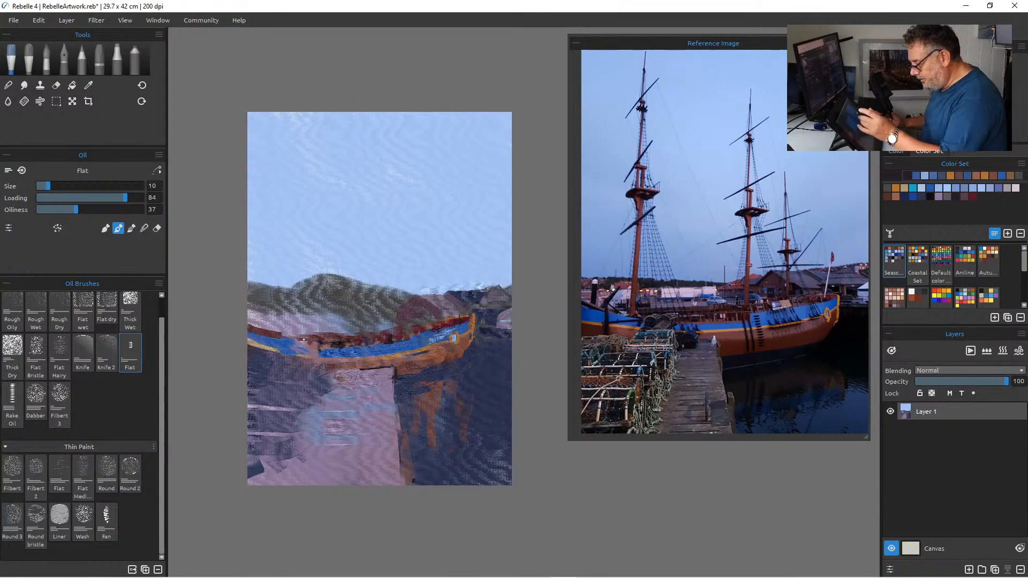
{"action": "scroll", "coordinate": [377, 351], "scroll_direction": "up", "scroll_amount": 5}
{"action": "scroll", "coordinate": [381, 353], "scroll_direction": "down", "scroll_amount": 3}
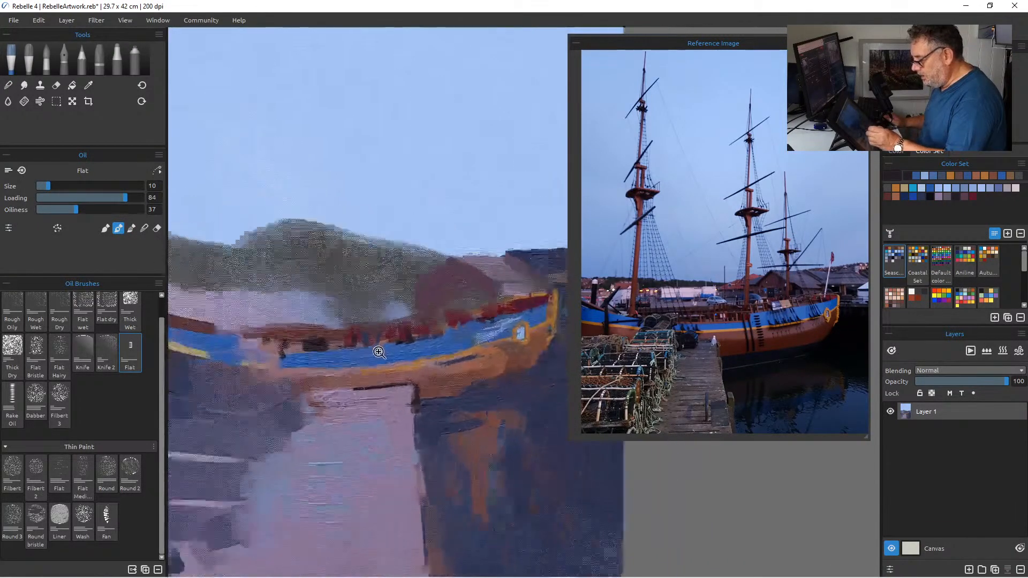
{"action": "scroll", "coordinate": [379, 356], "scroll_direction": "up", "scroll_amount": 3}
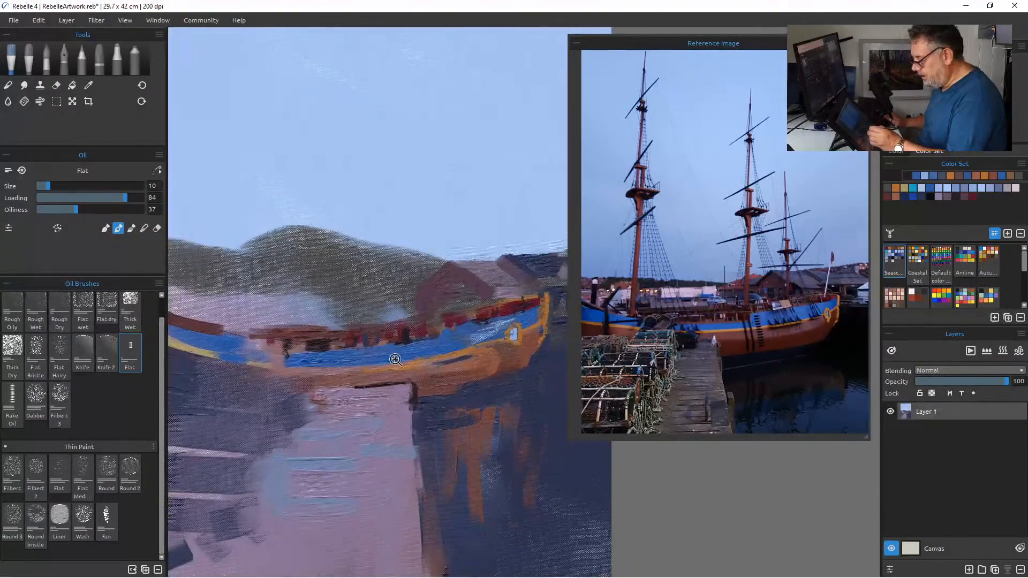
{"action": "scroll", "coordinate": [396, 360], "scroll_direction": "down", "scroll_amount": 2}
{"action": "scroll", "coordinate": [385, 362], "scroll_direction": "up", "scroll_amount": 2}
{"action": "scroll", "coordinate": [385, 367], "scroll_direction": "down", "scroll_amount": 2}
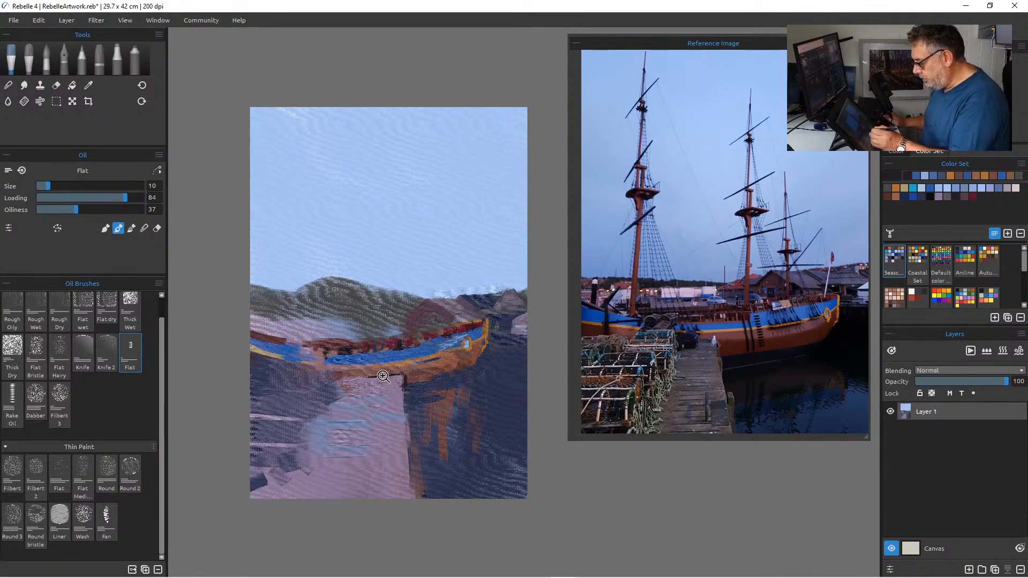
{"action": "scroll", "coordinate": [391, 370], "scroll_direction": "up", "scroll_amount": 3}
{"action": "scroll", "coordinate": [399, 366], "scroll_direction": "down", "scroll_amount": 4}
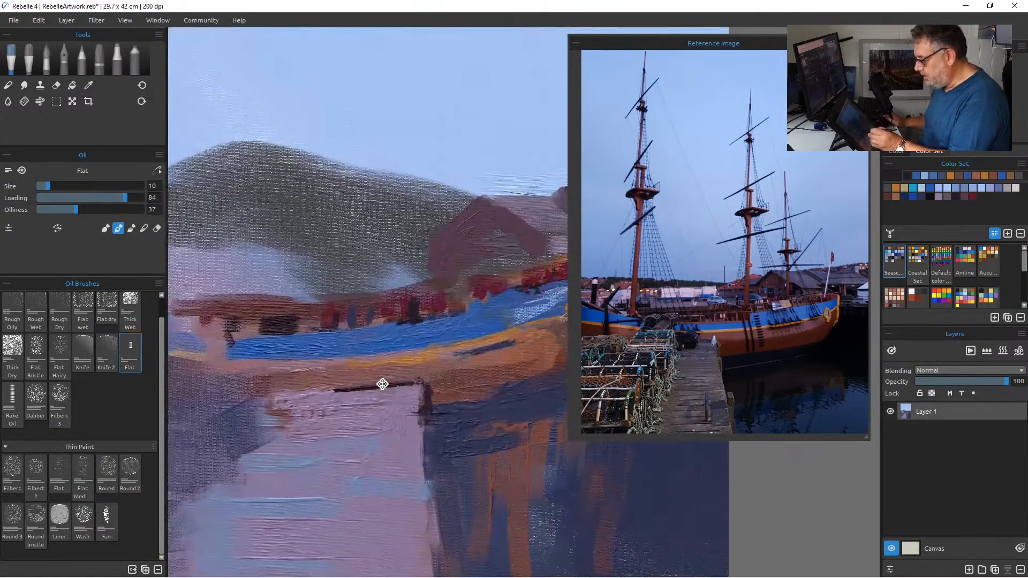
{"action": "scroll", "coordinate": [382, 384], "scroll_direction": "up", "scroll_amount": 3}
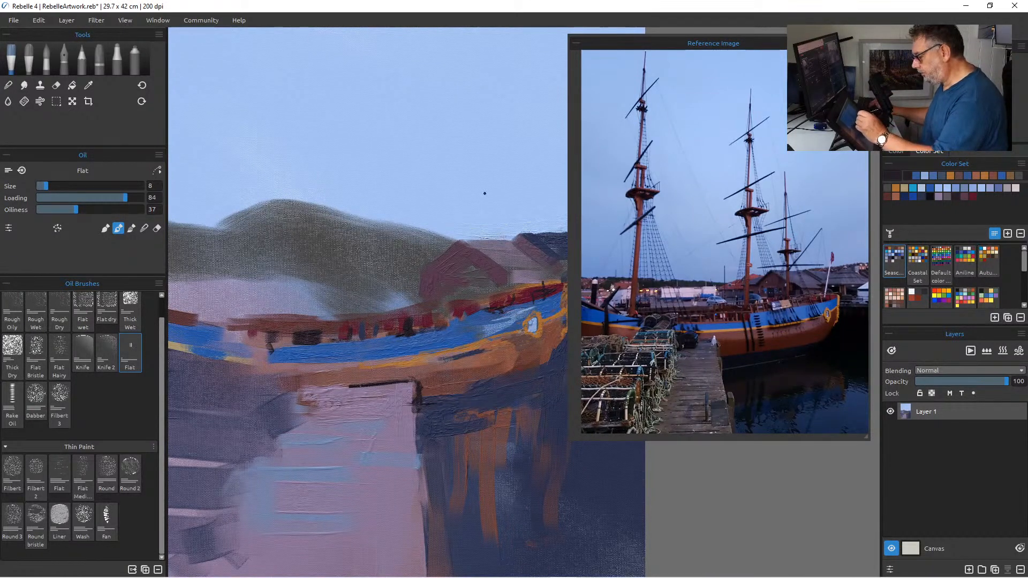
Try broad near-black mast strokes in the sky above the red-brown building using the Flat brush at size 80, and undo them.
{"action": "key", "text": "bracketright"}
{"action": "key", "text": "bracketright"}
{"action": "key", "text": "bracketright"}
{"action": "key", "text": "bracketright"}
{"action": "key", "text": "bracketright"}
{"action": "key", "text": "bracketright"}
{"action": "key", "text": "bracketright"}
{"action": "key", "text": "bracketright"}
{"action": "key", "text": "bracketright"}
{"action": "key", "text": "bracketright"}
{"action": "key", "text": "bracketright"}
{"action": "key", "text": "bracketright"}
{"action": "key", "text": "bracketright"}
{"action": "key", "text": "bracketright"}
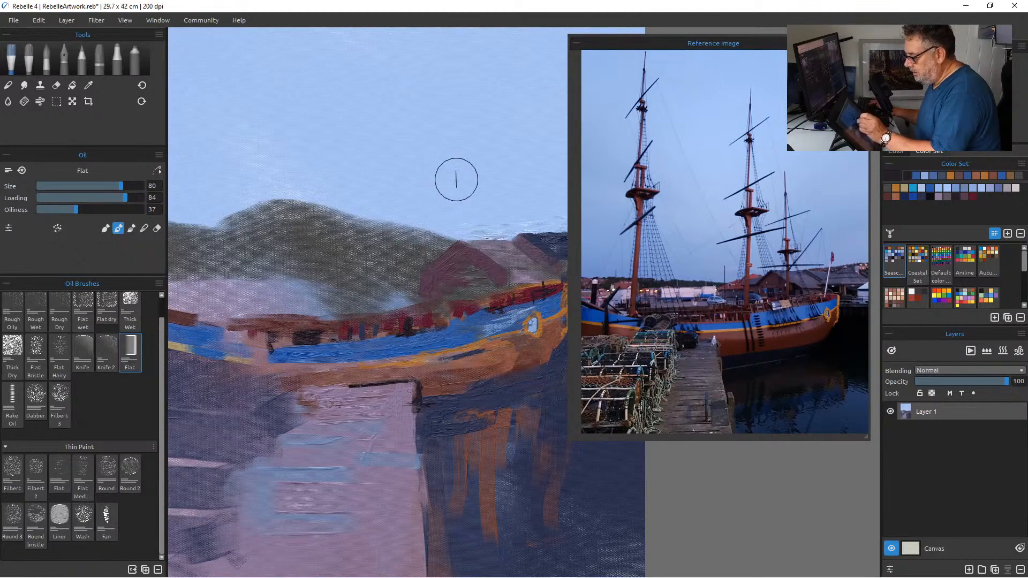
{"action": "left_click_drag", "start_coordinate": [465, 160], "coordinate": [455, 198]}
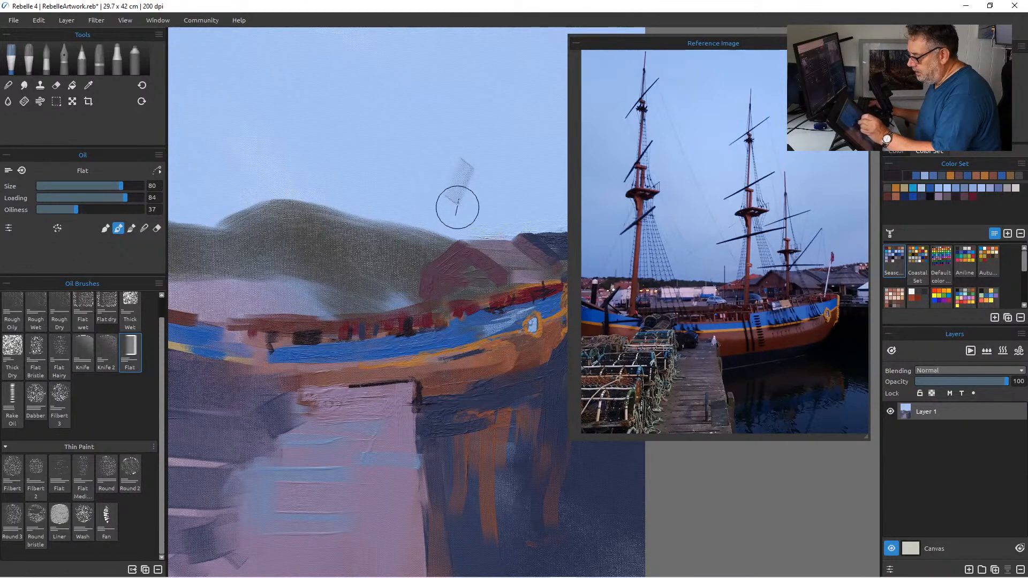
{"action": "left_click_drag", "start_coordinate": [461, 204], "coordinate": [462, 239]}
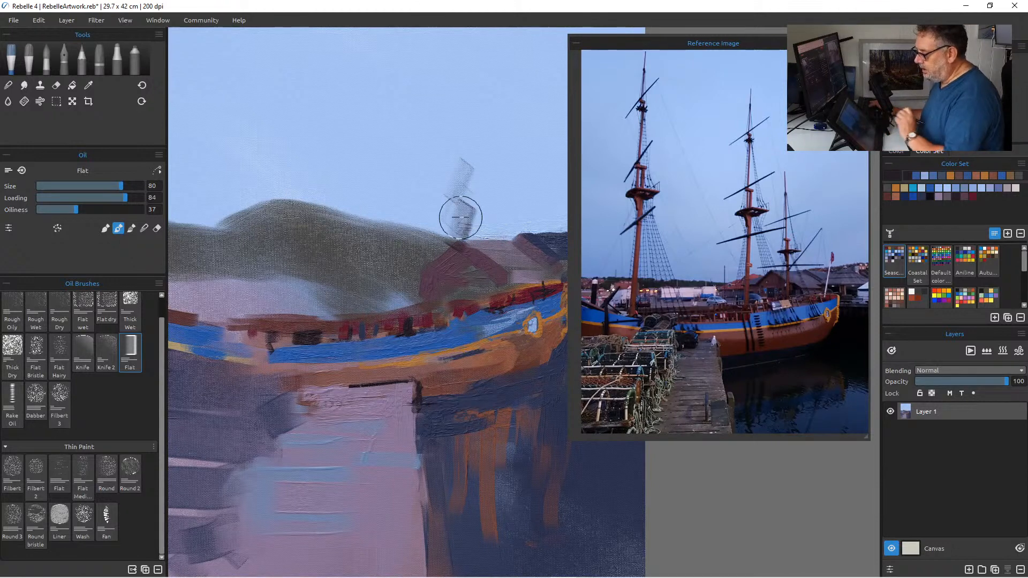
{"action": "key", "text": "ctrl+z"}
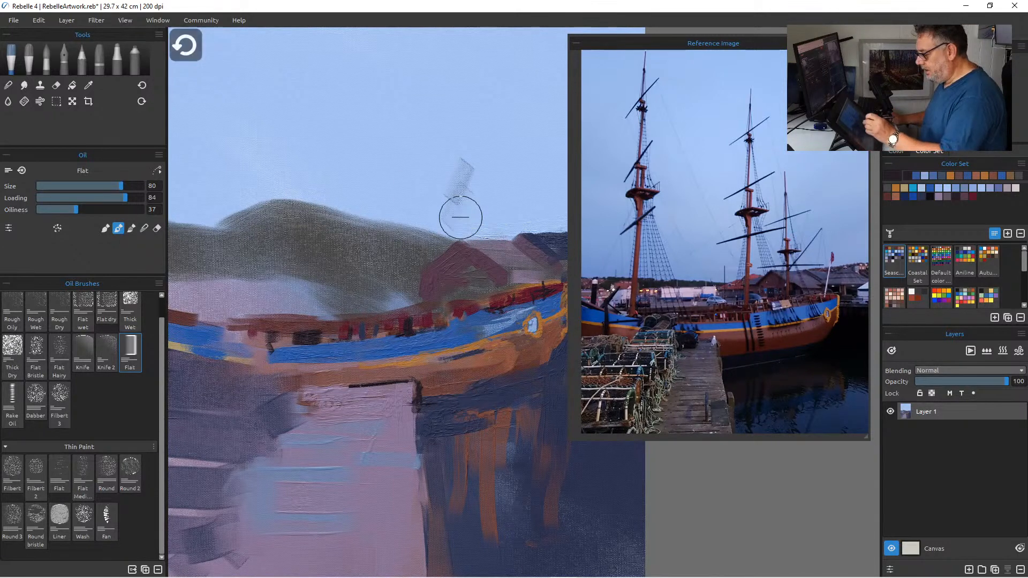
{"action": "key", "text": "ctrl+z"}
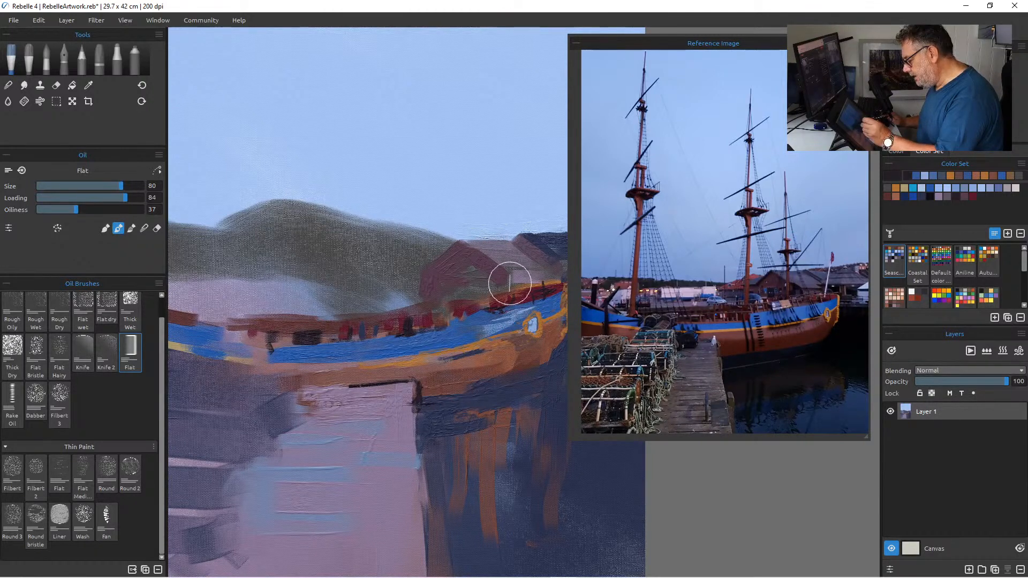
Try a broad stroke across the red-brown building just above the ship's rail, and undo it.
{"action": "mouse_move", "coordinate": [508, 274]}
{"action": "left_mouse_down"}
{"action": "mouse_move", "coordinate": [528, 268]}
{"action": "mouse_move", "coordinate": [490, 283]}
{"action": "left_mouse_up"}
{"action": "key", "text": "ctrl+z"}
{"action": "key", "text": "ctrl+z"}
{"action": "key", "text": "ctrl+z"}
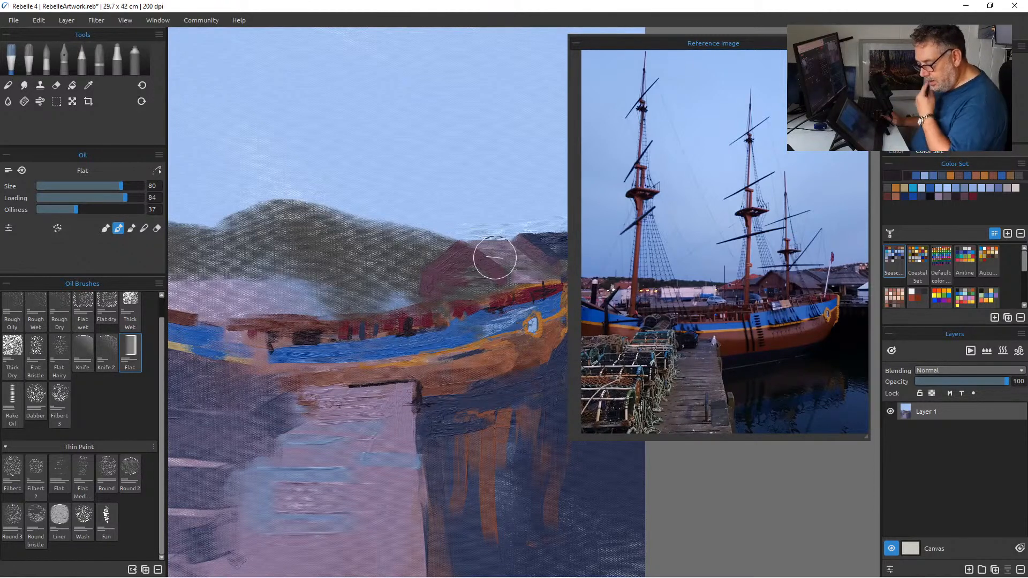
Try the Rake Oil brush at size 100 and the Flat dry brush at size 70 over the red-brown building, undoing the strokes.
{"action": "left_click", "coordinate": [12, 401]}
{"action": "left_click_drag", "start_coordinate": [489, 272], "coordinate": [485, 290]}
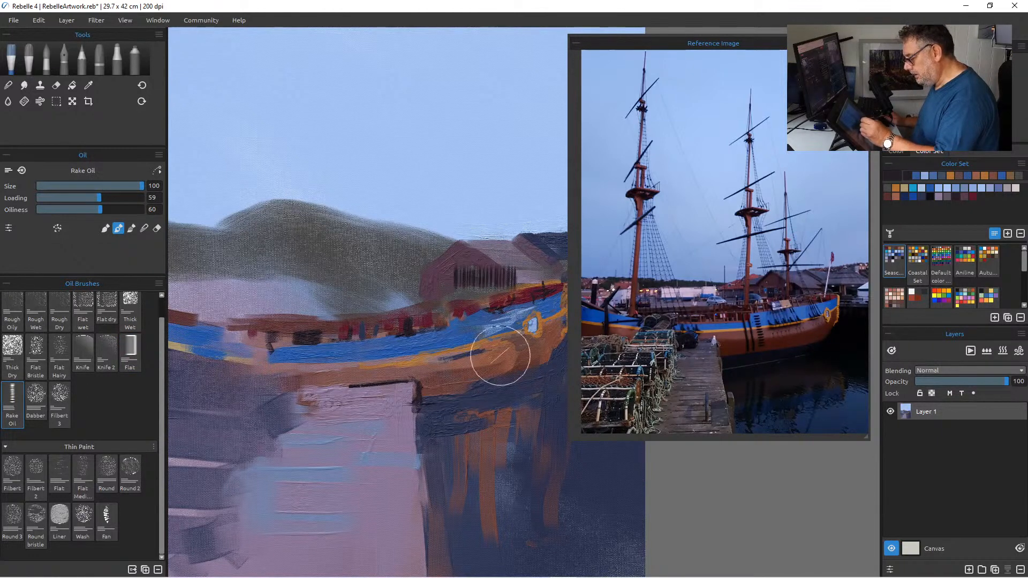
{"action": "key", "text": "ctrl+z"}
{"action": "key", "text": "ctrl+z"}
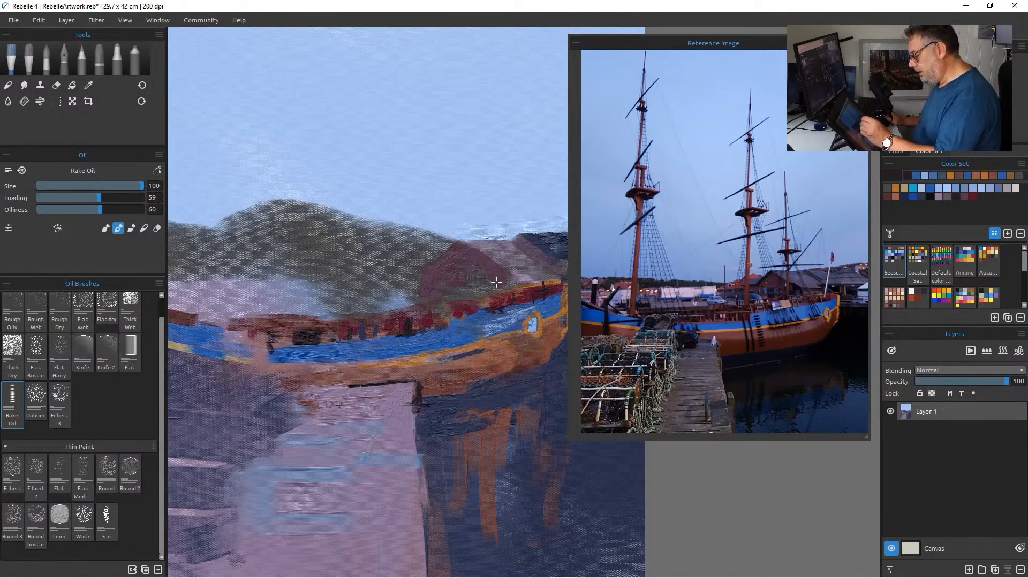
{"action": "key", "text": "ctrl+z"}
{"action": "key", "text": "ctrl+z"}
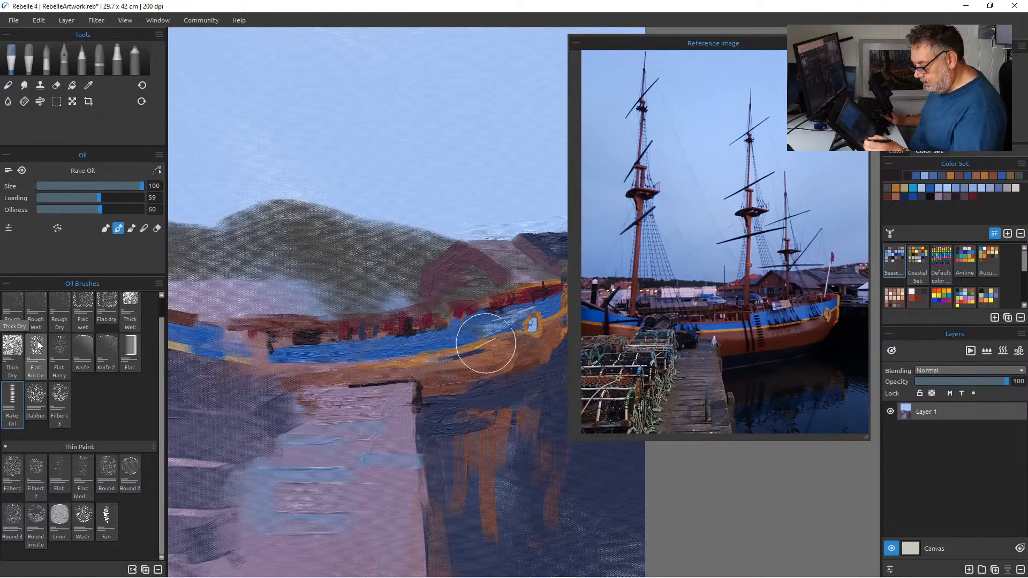
{"action": "left_click", "coordinate": [106, 310]}
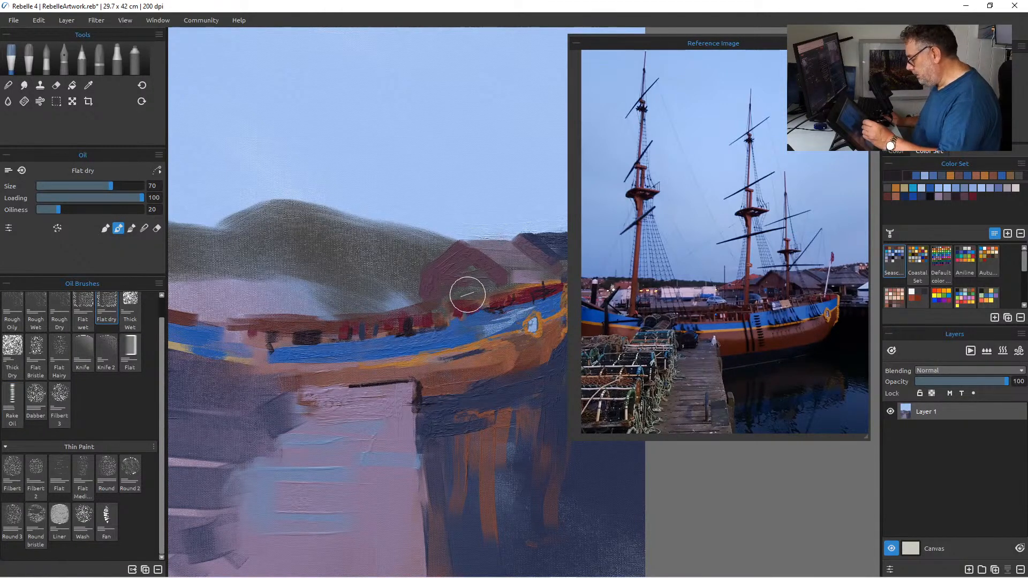
{"action": "key", "text": "ctrl+alt"}
{"action": "key", "text": "ctrl+z"}
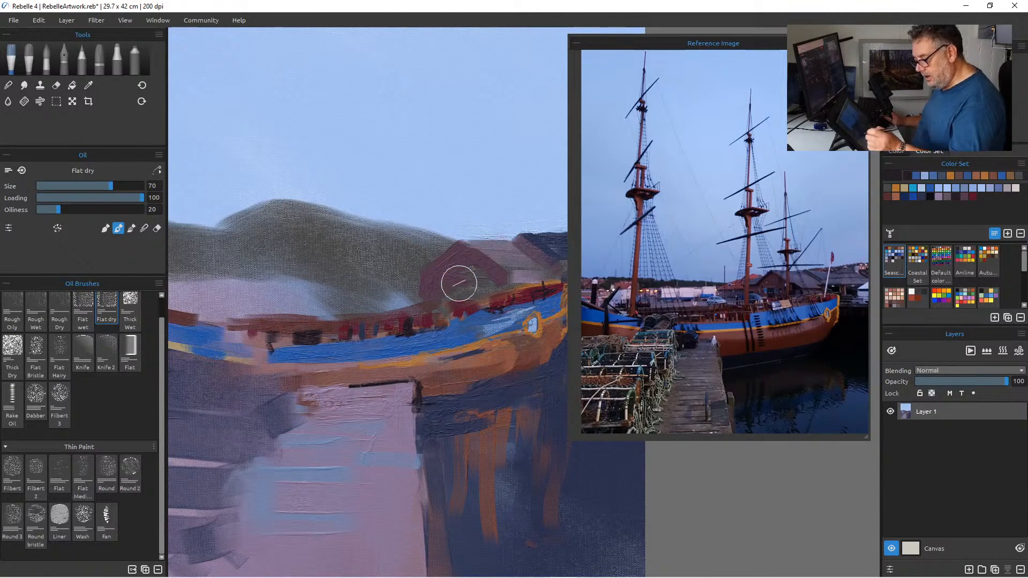
Try a near-black rear mast in front of the red-brown building using the Flat brush at size 50, and undo it.
{"action": "left_click", "coordinate": [129, 347]}
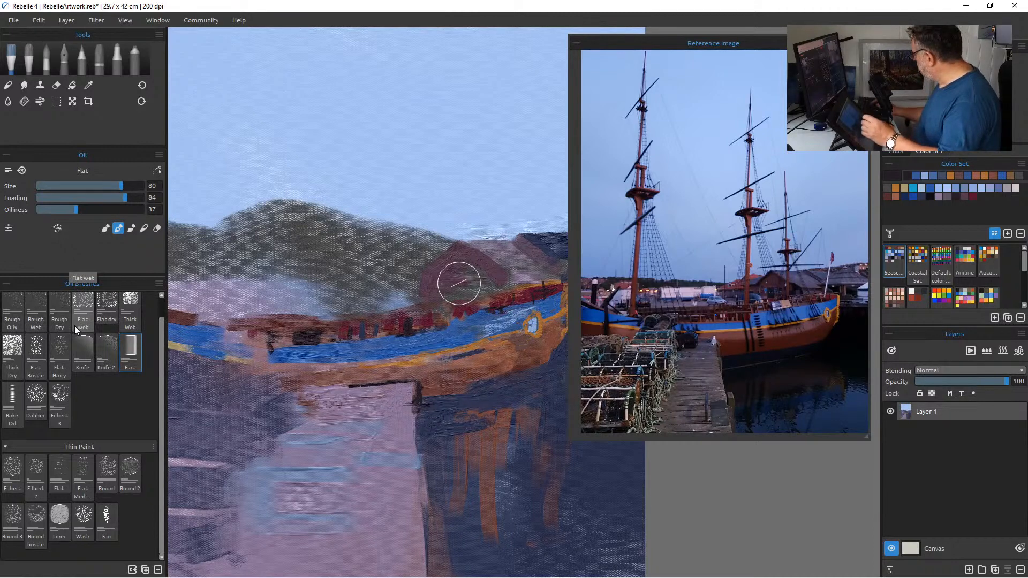
{"action": "key", "text": "bracketleft"}
{"action": "key", "text": "bracketleft"}
{"action": "key", "text": "bracketleft"}
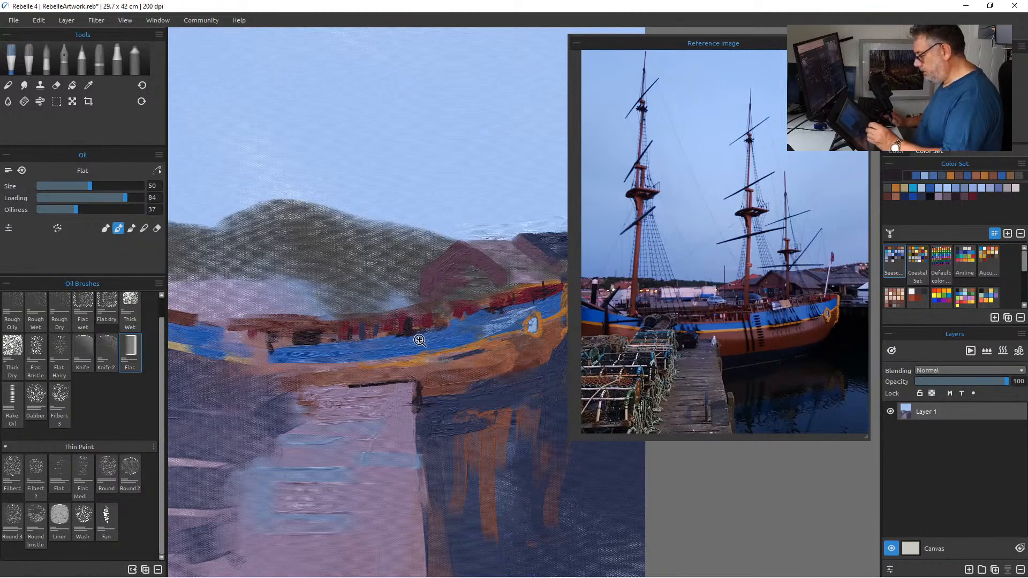
{"action": "scroll", "coordinate": [421, 341], "scroll_direction": "down", "scroll_amount": 5}
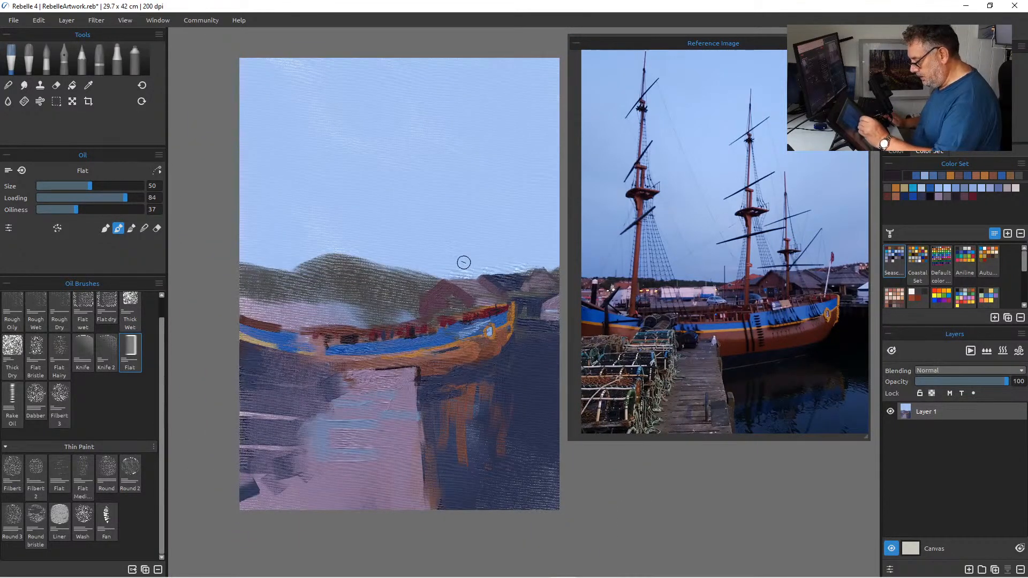
{"action": "left_click_drag", "start_coordinate": [463, 260], "coordinate": [465, 302]}
{"action": "key", "text": "ctrl+z"}
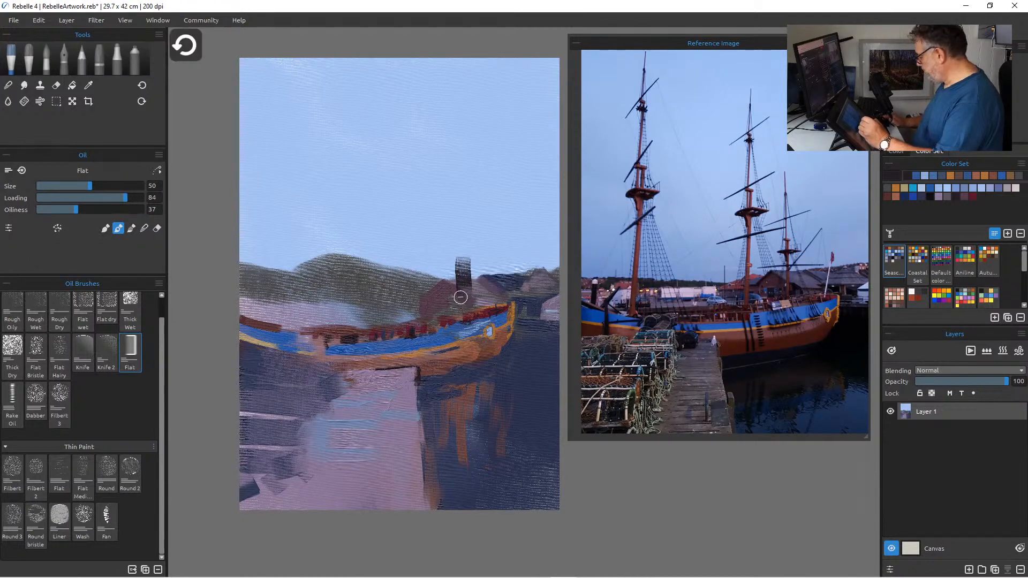
Paint the rear mast's base in reddish brown in front of the building, using the Flat brush at size 25.
{"action": "key", "text": "bracketleft"}
{"action": "key", "text": "bracketleft"}
{"action": "key", "text": "bracketleft"}
{"action": "key", "text": "bracketleft"}
{"action": "key", "text": "bracketleft"}
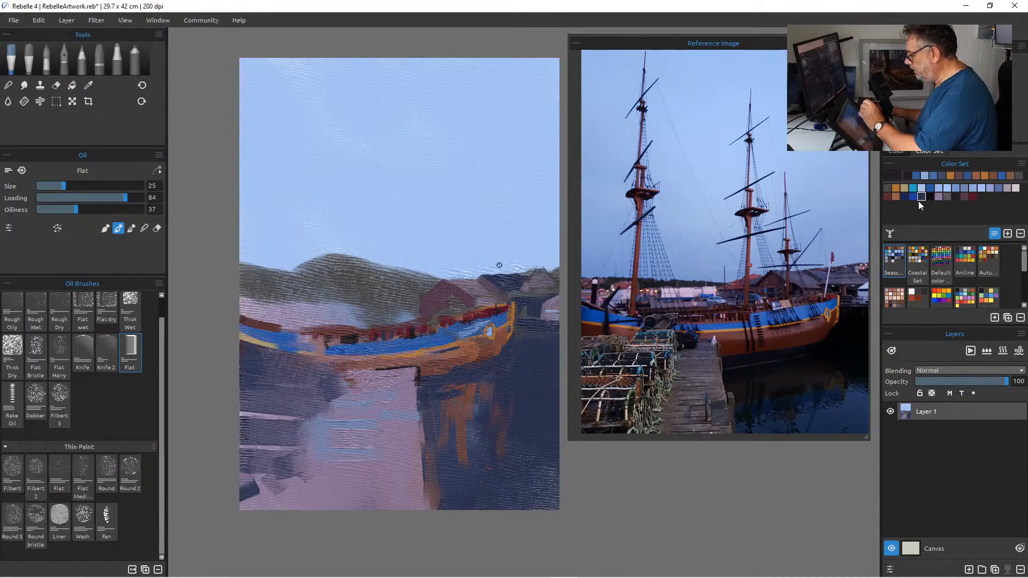
{"action": "left_click", "coordinate": [888, 197]}
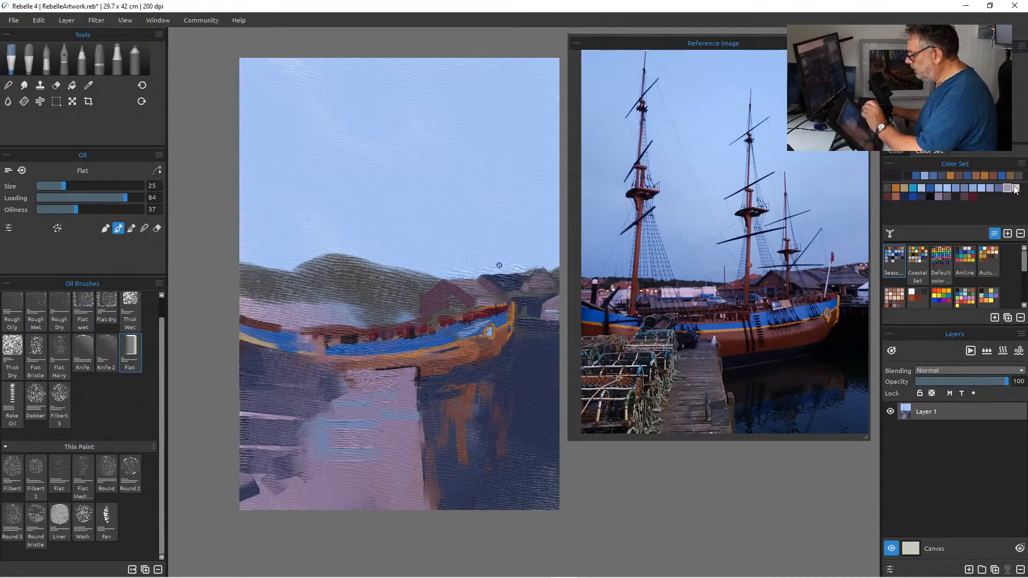
{"action": "left_click", "coordinate": [959, 176]}
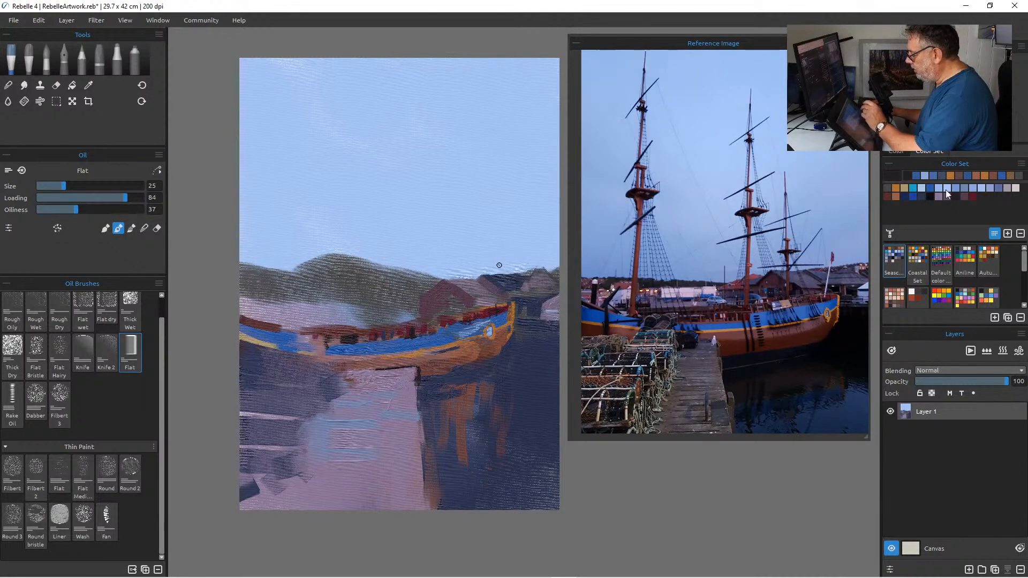
{"action": "left_click", "coordinate": [906, 197]}
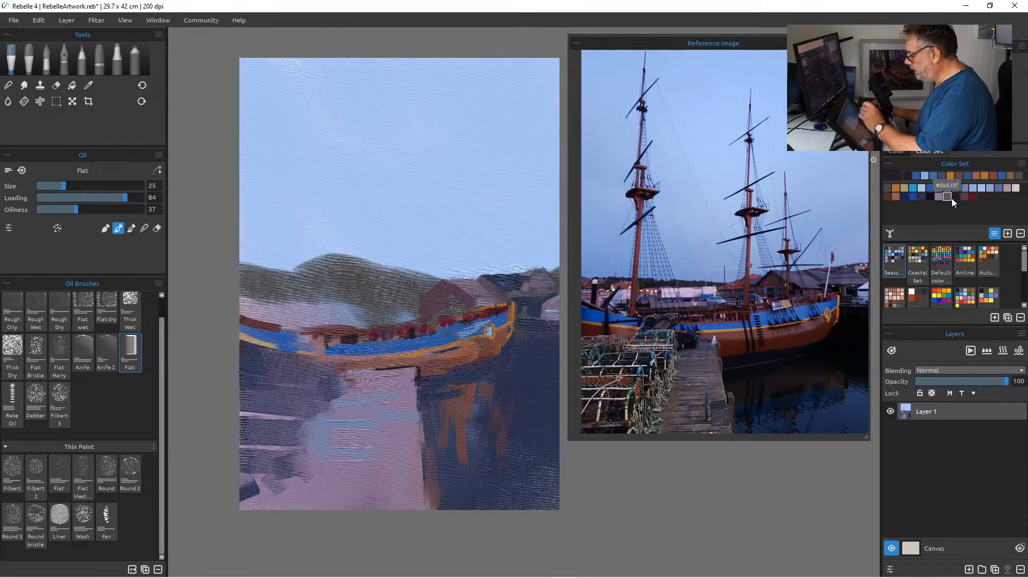
{"action": "left_click", "coordinate": [978, 177]}
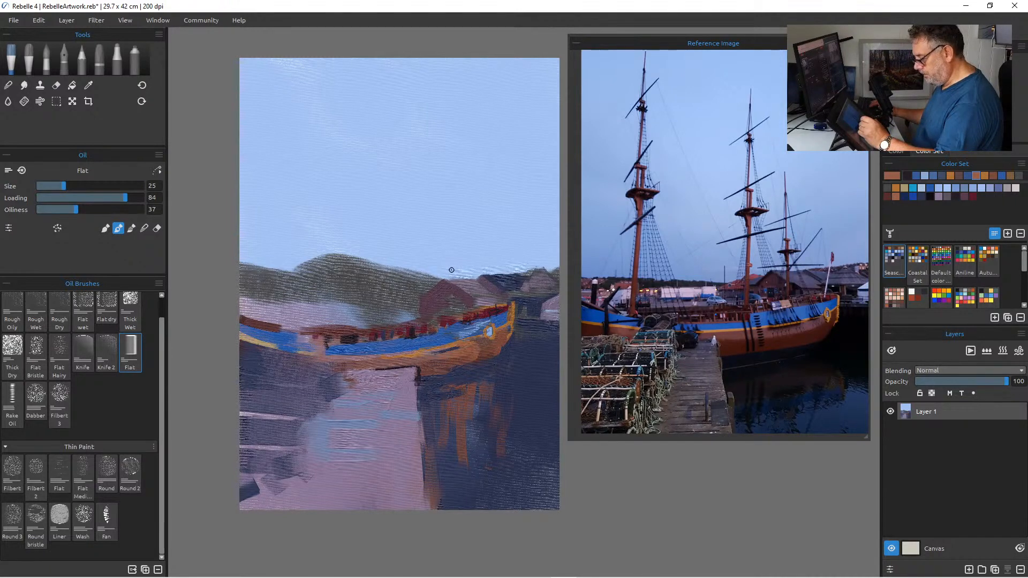
{"action": "left_click_drag", "start_coordinate": [453, 269], "coordinate": [454, 291]}
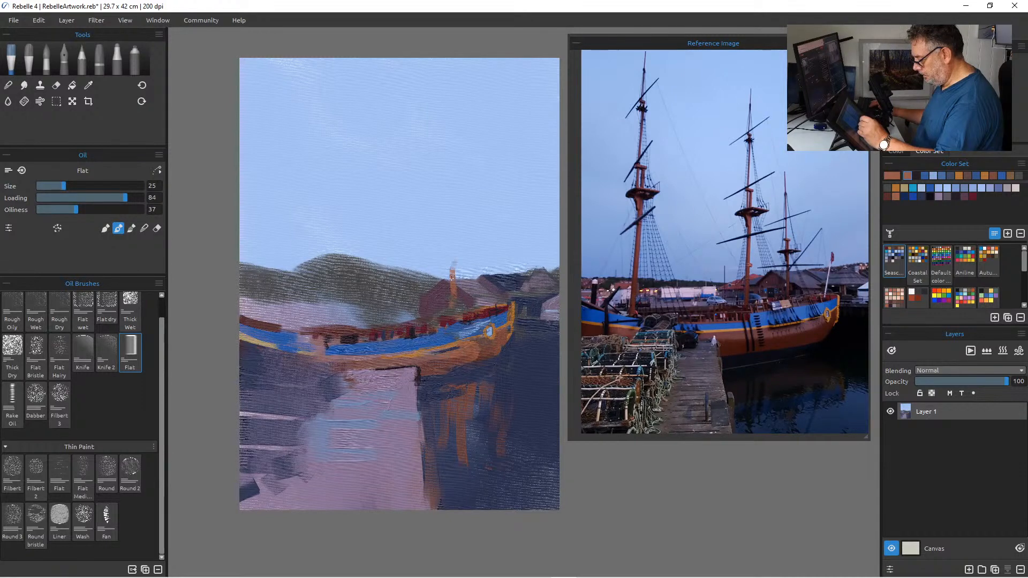
Extend the rear mast upward at brush size 18 and add its thin upper section against the sky at size 12.
{"action": "key", "text": "bracketleft"}
{"action": "key", "text": "bracketleft"}
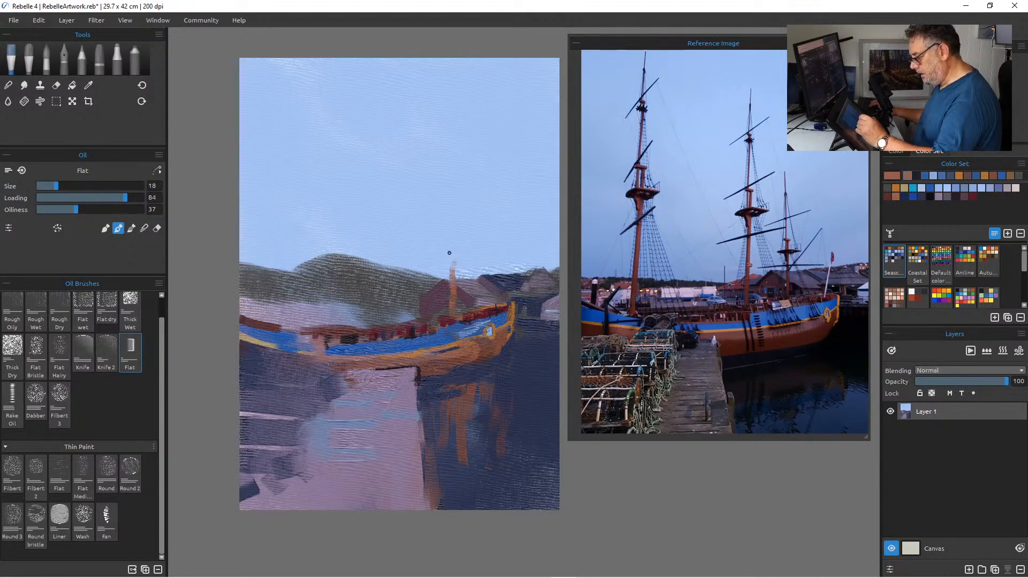
{"action": "left_click_drag", "start_coordinate": [453, 248], "coordinate": [453, 264]}
{"action": "key", "text": "bracketleft"}
{"action": "key", "text": "bracketleft"}
{"action": "key", "text": "bracketleft"}
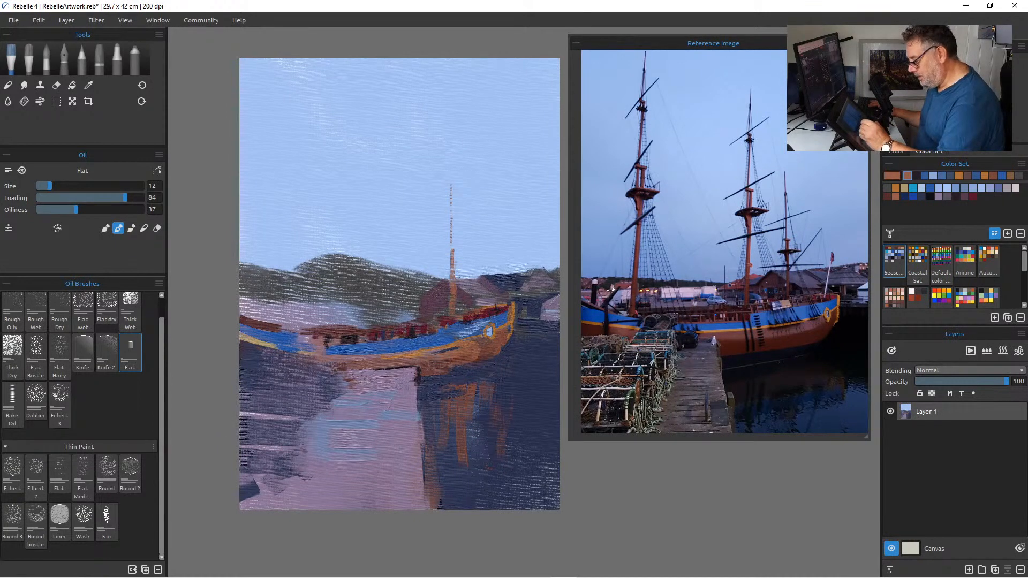
Try the middle mast's base in reddish brown, from the hill down to the deck, with the Flat brush at size 40.
{"action": "key", "text": "bracketright"}
{"action": "key", "text": "bracketright"}
{"action": "key", "text": "bracketright"}
{"action": "key", "text": "bracketleft"}
{"action": "key", "text": "bracketleft"}
{"action": "key", "text": "bracketright"}
{"action": "key", "text": "bracketright"}
{"action": "key", "text": "bracketright"}
{"action": "key", "text": "bracketright"}
{"action": "key", "text": "bracketright"}
{"action": "key", "text": "bracketright"}
{"action": "key", "text": "bracketright"}
{"action": "key", "text": "bracketright"}
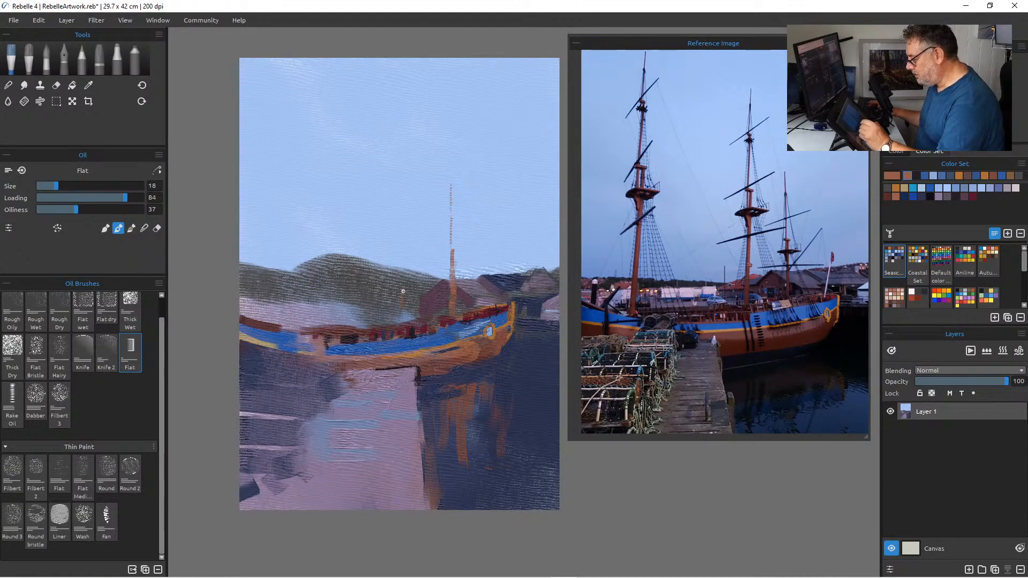
{"action": "key", "text": "bracketleft"}
{"action": "key", "text": "bracketleft"}
{"action": "key", "text": "bracketleft"}
{"action": "key", "text": "bracketleft"}
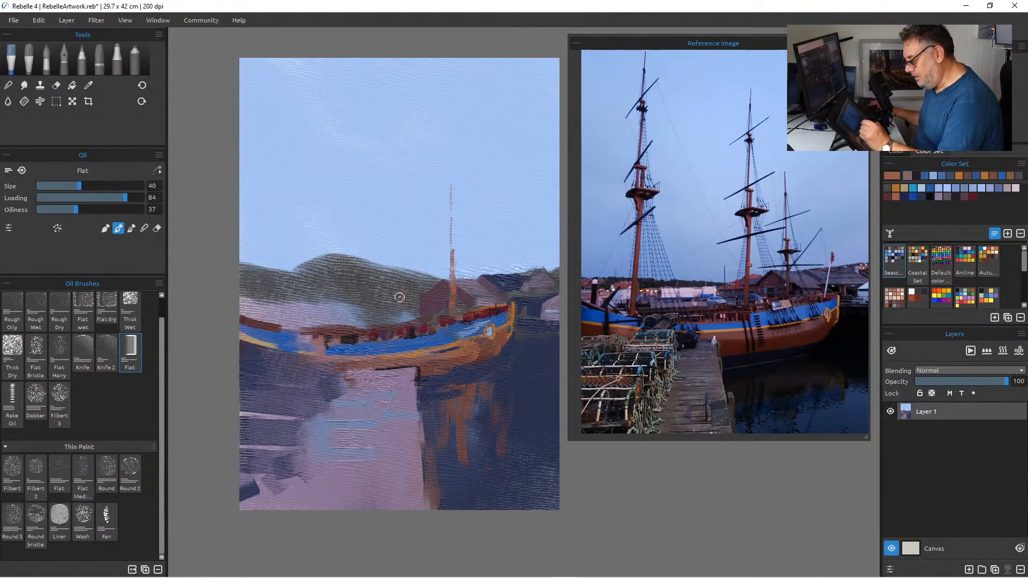
{"action": "left_click_drag", "start_coordinate": [401, 289], "coordinate": [402, 332]}
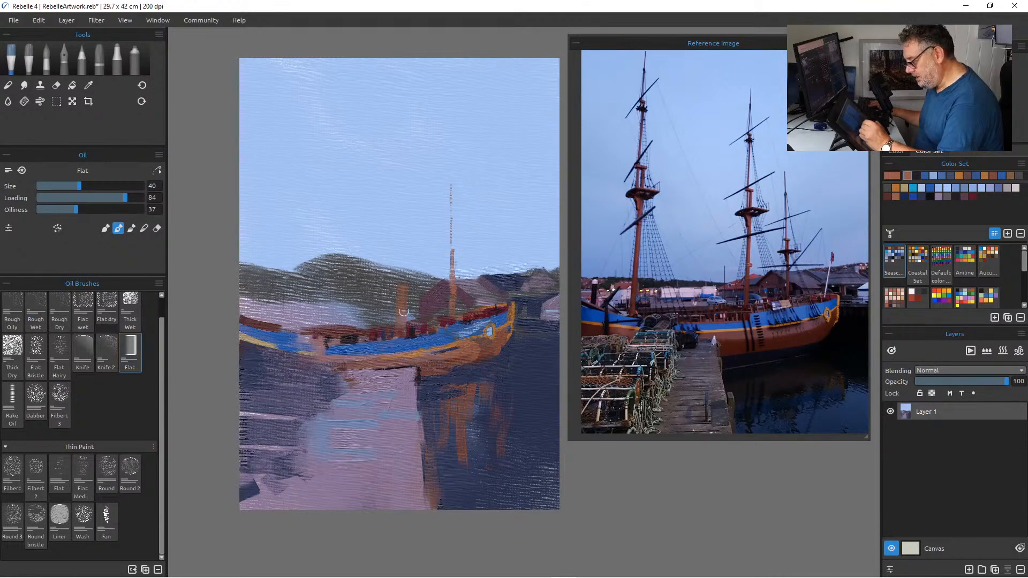
Undo the wide middle mast strokes and repaint its lower section from the sky to the deck at brush size 30.
{"action": "key", "text": "bracketleft"}
{"action": "key", "text": "bracketleft"}
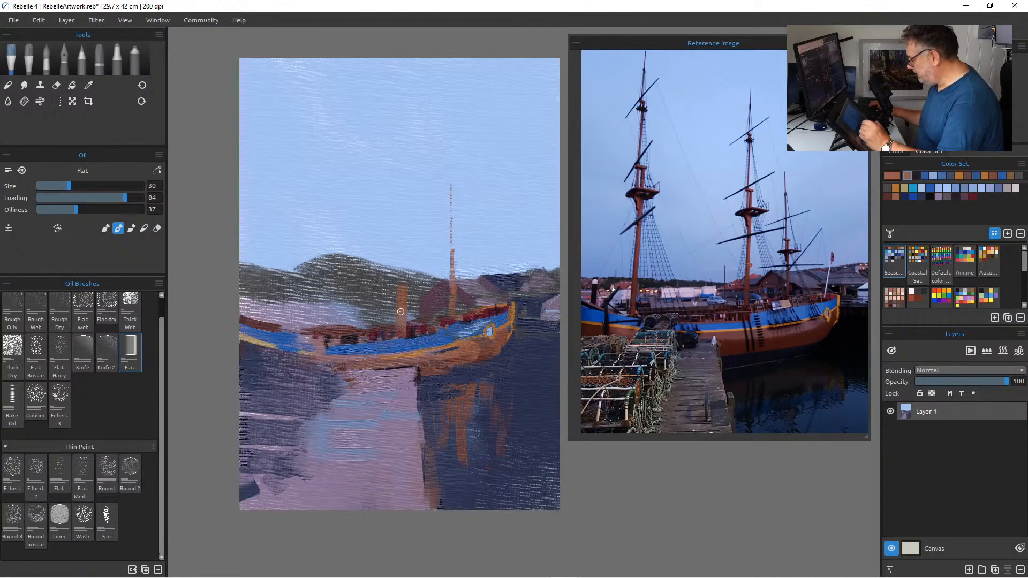
{"action": "key", "text": "ctrl+z"}
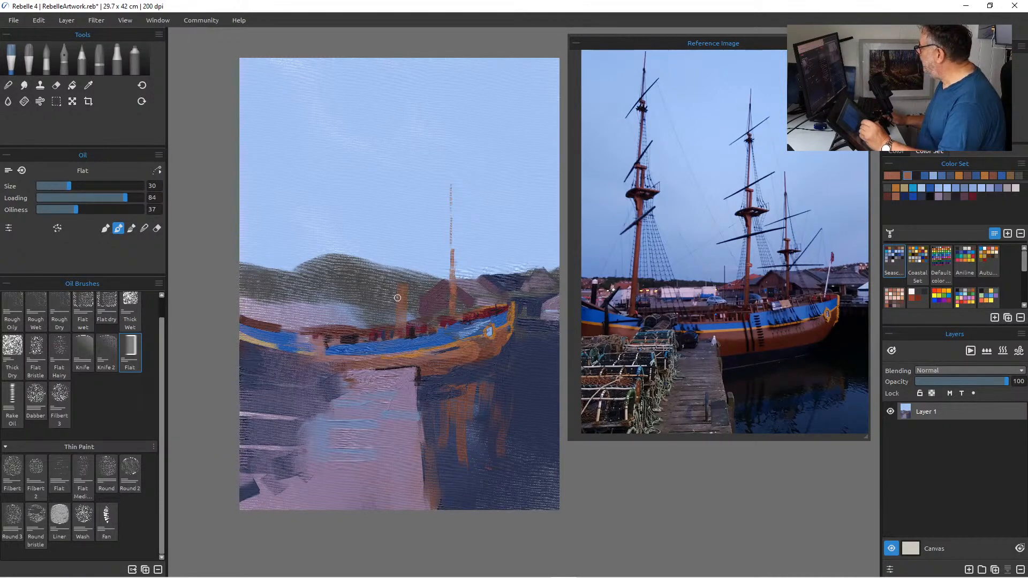
{"action": "key", "text": "ctrl+z"}
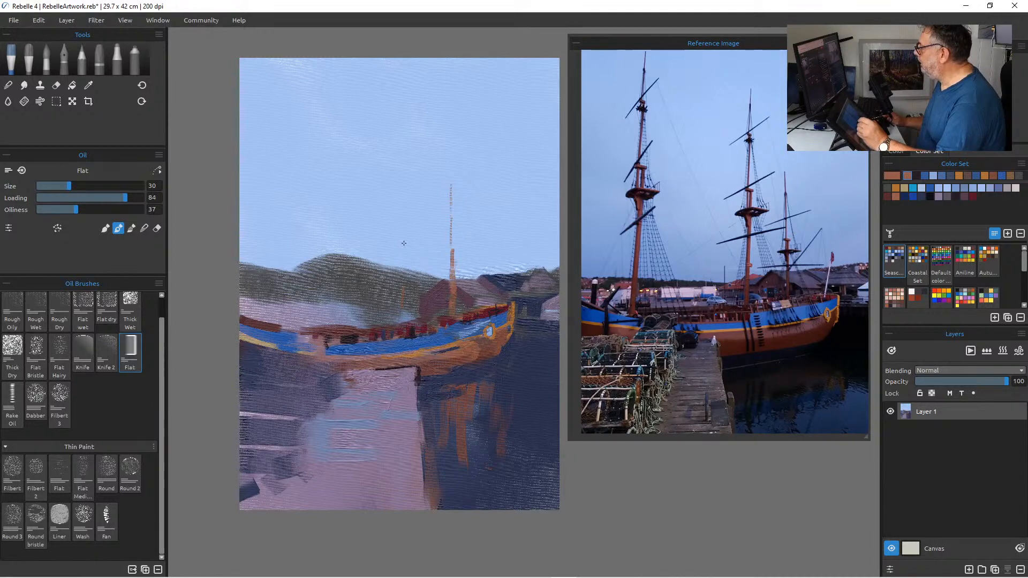
{"action": "left_click_drag", "start_coordinate": [404, 243], "coordinate": [405, 274]}
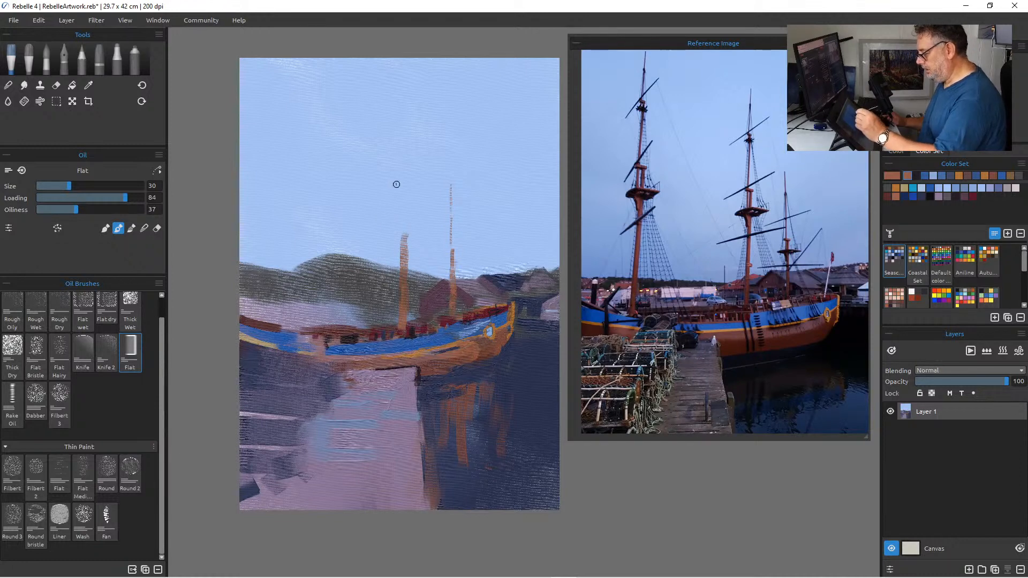
Reduce the Flat brush to size 20 and extend the taller mast upward with a brown stroke.
{"action": "key", "text": "bracketleft"}
{"action": "key", "text": "bracketleft"}
{"action": "key", "text": "bracketleft"}
{"action": "key", "text": "bracketleft"}
{"action": "key", "text": "bracketright"}
{"action": "left_click_drag", "start_coordinate": [404, 208], "coordinate": [405, 233]}
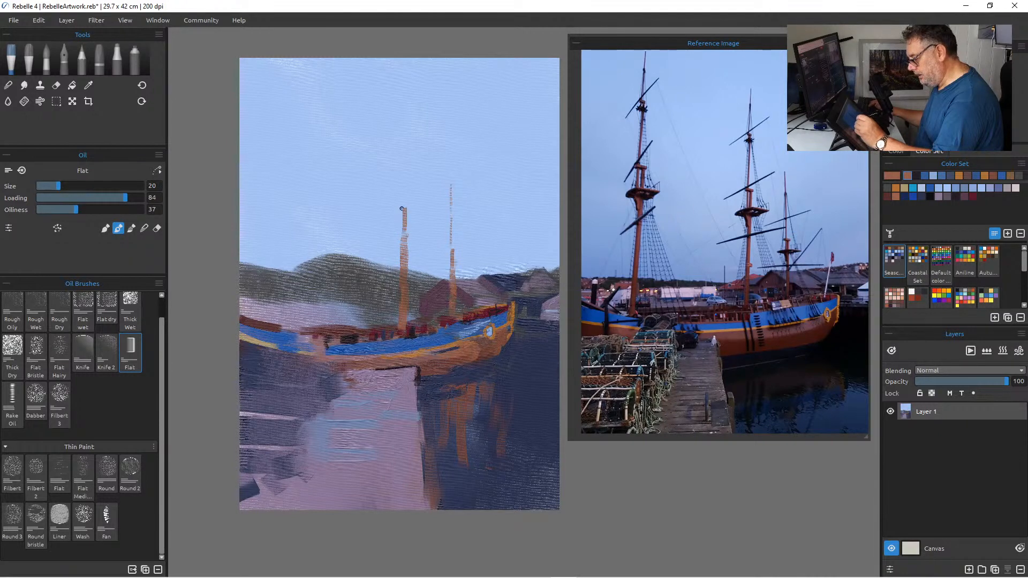
Paint the thin upper sections of the taller mast at brush size 12 and undo the stray stroke beside it.
{"action": "key", "text": "bracketleft"}
{"action": "key", "text": "bracketleft"}
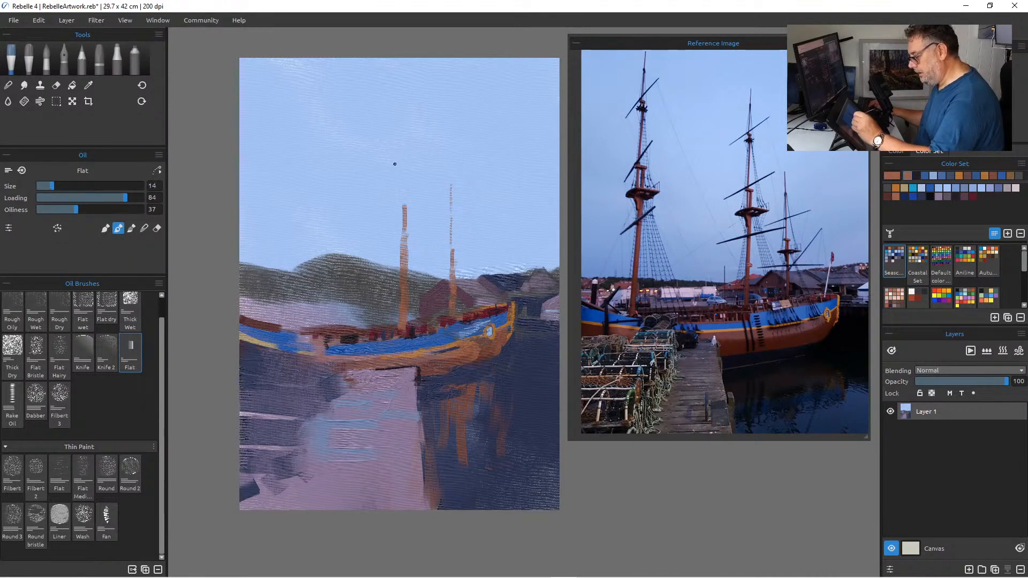
{"action": "left_click_drag", "start_coordinate": [400, 159], "coordinate": [399, 197]}
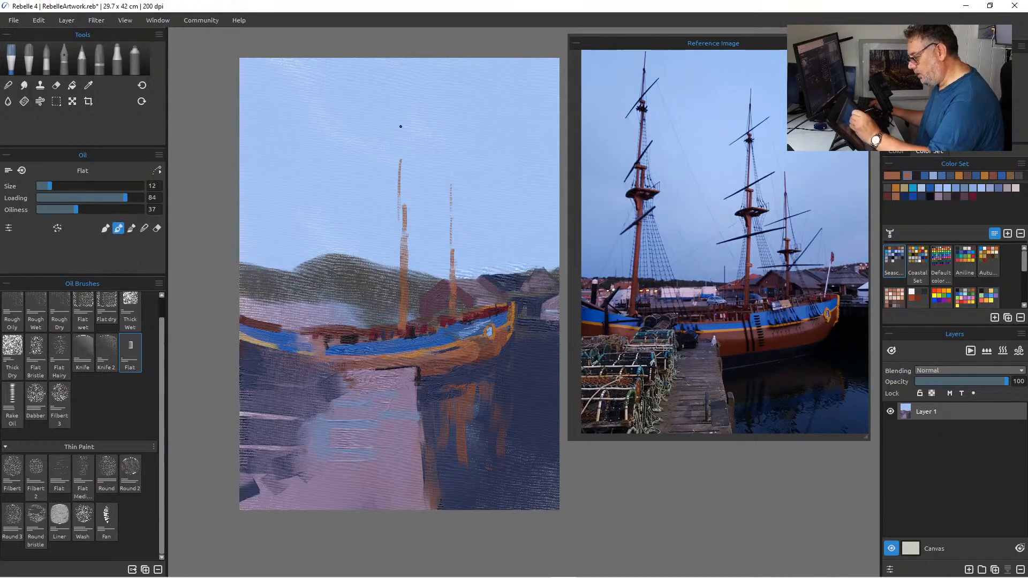
{"action": "left_click_drag", "start_coordinate": [401, 123], "coordinate": [400, 156]}
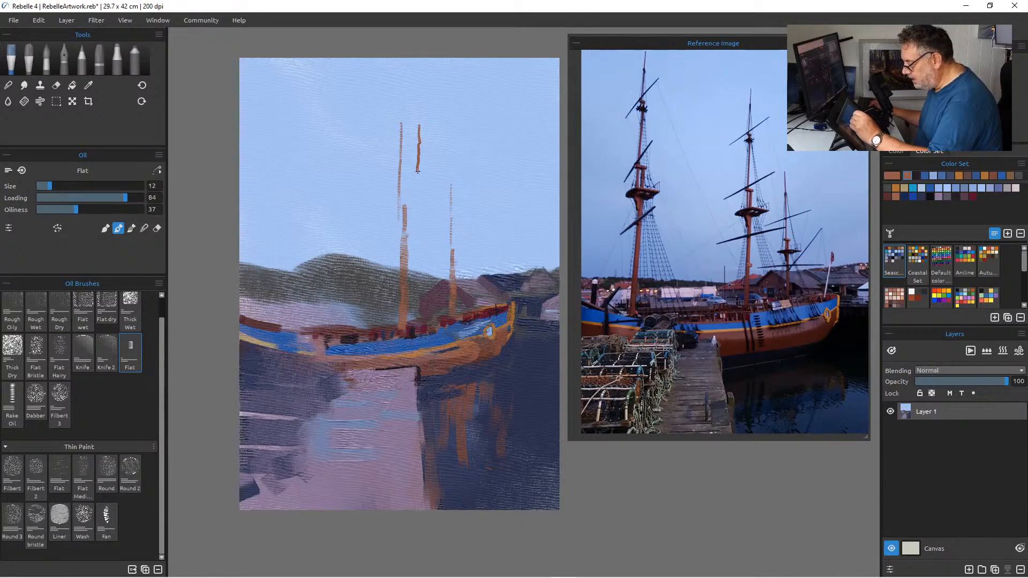
{"action": "key", "text": "ctrl+z"}
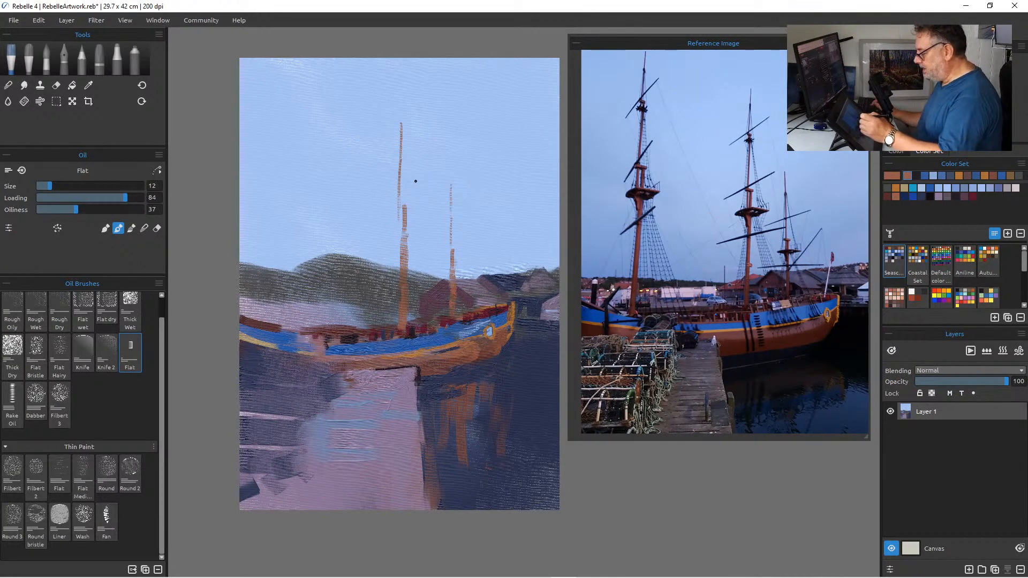
Sample the light sky blue and paint out the top of the hill around the taller mast at brush size 40.
{"action": "left_click", "coordinate": [378, 252], "text": "alt"}
{"action": "left_click_drag", "start_coordinate": [391, 266], "coordinate": [392, 290]}
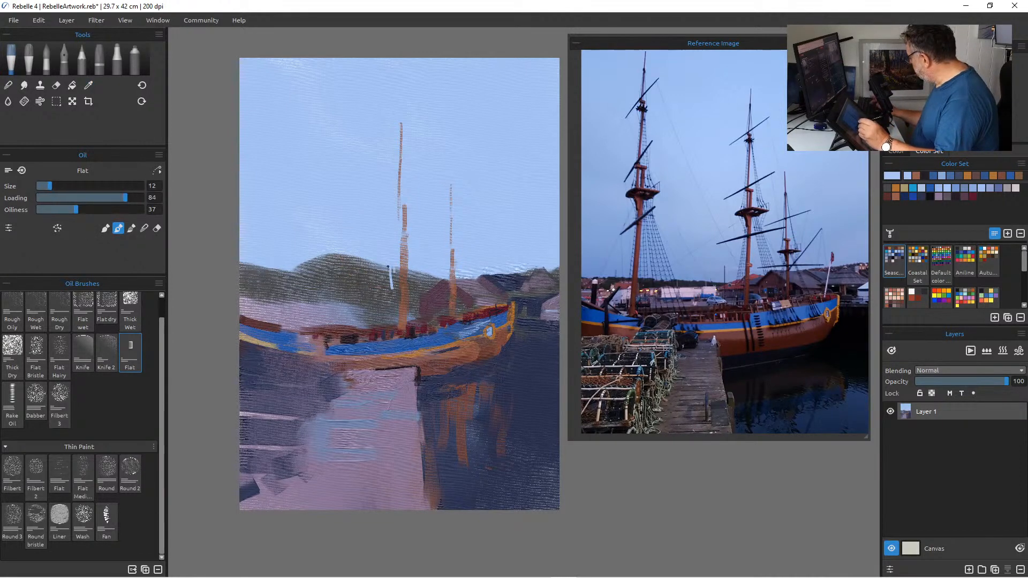
{"action": "key", "text": "bracketright"}
{"action": "key", "text": "bracketright"}
{"action": "key", "text": "bracketright"}
{"action": "key", "text": "bracketright"}
{"action": "key", "text": "bracketright"}
{"action": "key", "text": "bracketright"}
{"action": "mouse_move", "coordinate": [391, 267]}
{"action": "left_mouse_down"}
{"action": "mouse_move", "coordinate": [392, 289]}
{"action": "mouse_move", "coordinate": [396, 262]}
{"action": "mouse_move", "coordinate": [386, 279]}
{"action": "mouse_move", "coordinate": [424, 286]}
{"action": "mouse_move", "coordinate": [413, 262]}
{"action": "mouse_move", "coordinate": [423, 279]}
{"action": "left_mouse_up"}
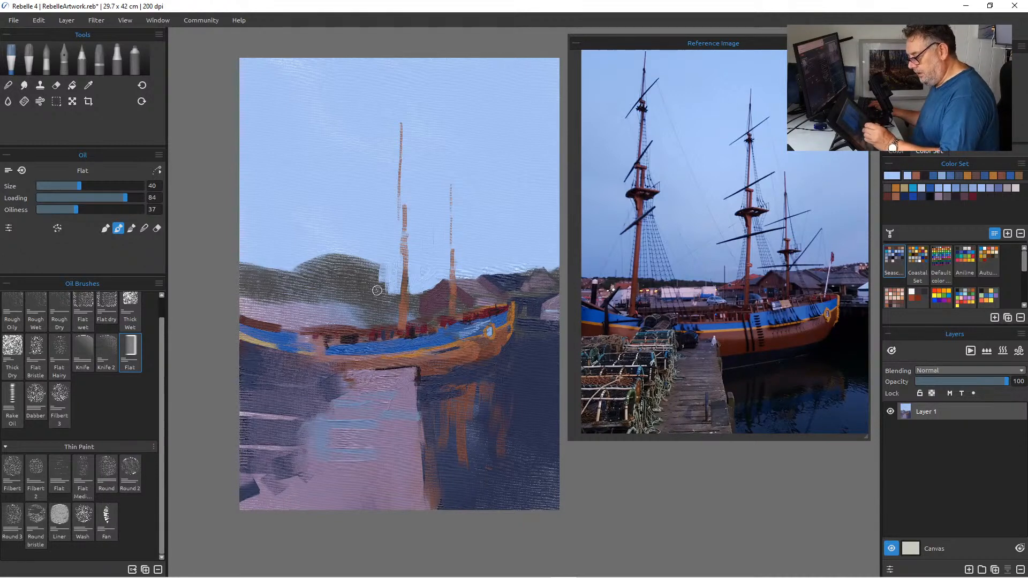
Cover the rest of the hill with sky blue from the taller mast to the canvas's left edge, leaving a low ridge.
{"action": "mouse_move", "coordinate": [390, 291]}
{"action": "left_mouse_down"}
{"action": "mouse_move", "coordinate": [334, 286]}
{"action": "mouse_move", "coordinate": [330, 257]}
{"action": "mouse_move", "coordinate": [363, 265]}
{"action": "mouse_move", "coordinate": [309, 260]}
{"action": "left_mouse_up"}
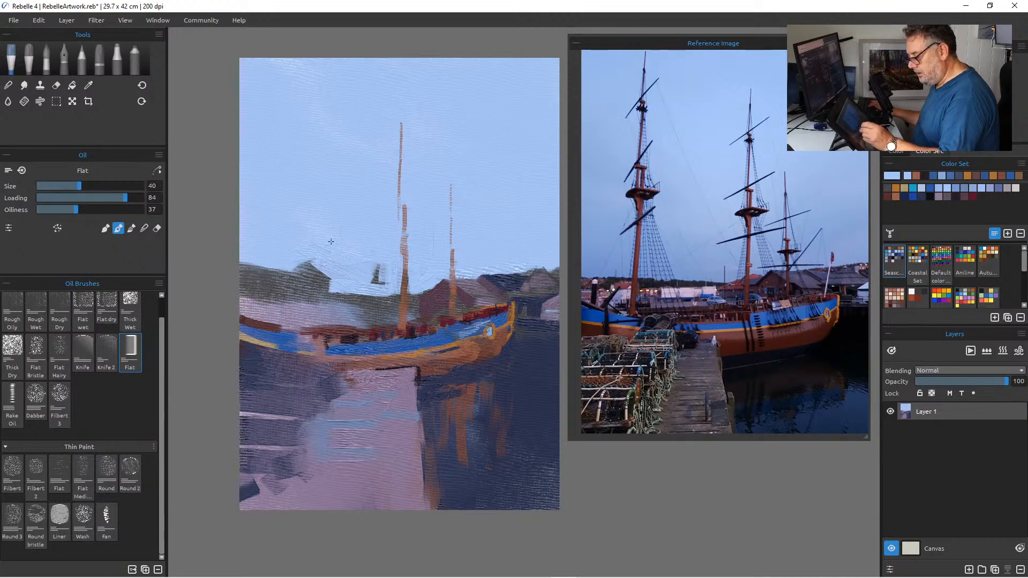
{"action": "mouse_move", "coordinate": [372, 259]}
{"action": "left_mouse_down"}
{"action": "mouse_move", "coordinate": [385, 278]}
{"action": "mouse_move", "coordinate": [364, 284]}
{"action": "left_mouse_up"}
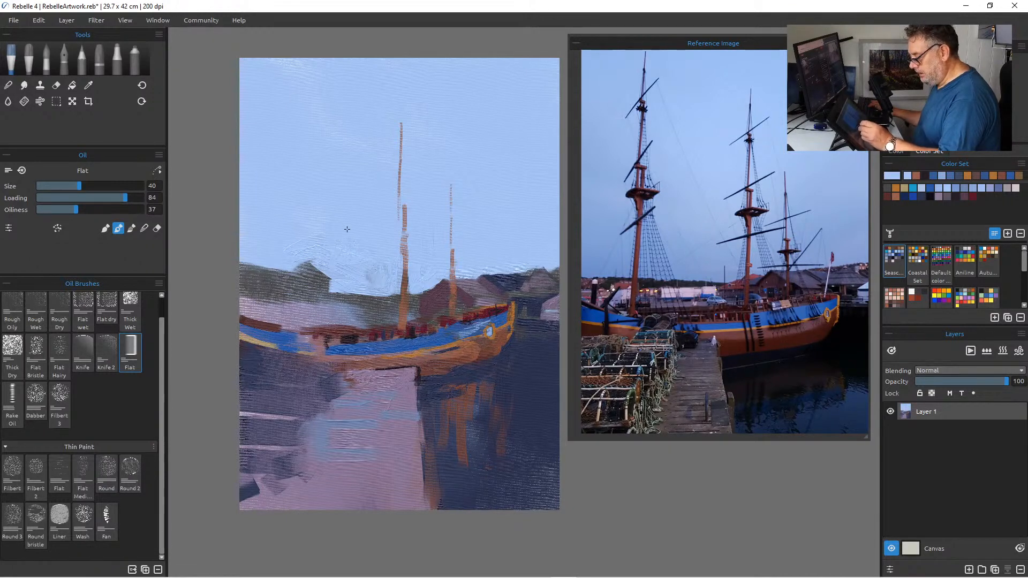
{"action": "mouse_move", "coordinate": [308, 262]}
{"action": "left_mouse_down"}
{"action": "mouse_move", "coordinate": [328, 284]}
{"action": "mouse_move", "coordinate": [350, 281]}
{"action": "mouse_move", "coordinate": [260, 252]}
{"action": "mouse_move", "coordinate": [308, 261]}
{"action": "mouse_move", "coordinate": [281, 261]}
{"action": "mouse_move", "coordinate": [338, 290]}
{"action": "mouse_move", "coordinate": [293, 273]}
{"action": "mouse_move", "coordinate": [235, 283]}
{"action": "mouse_move", "coordinate": [275, 268]}
{"action": "mouse_move", "coordinate": [244, 276]}
{"action": "left_mouse_up"}
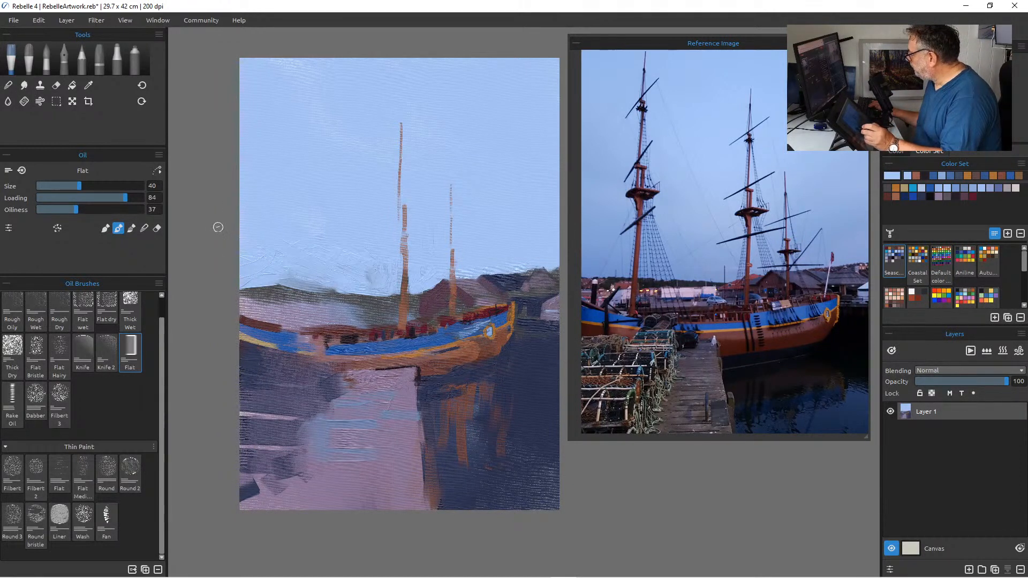
{"action": "left_click_drag", "start_coordinate": [287, 278], "coordinate": [325, 285]}
{"action": "left_click_drag", "start_coordinate": [264, 277], "coordinate": [292, 280]}
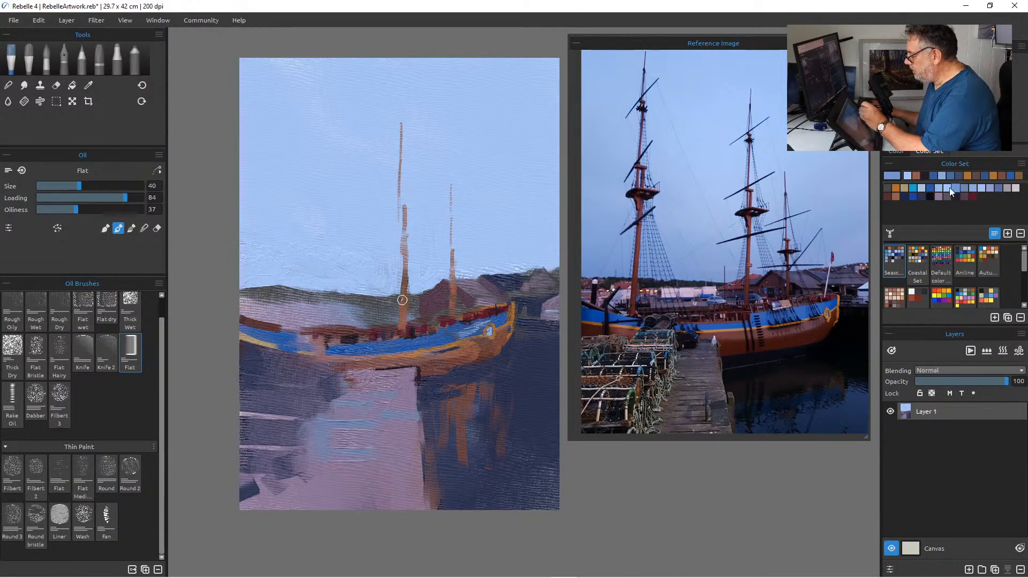
Enlarge the Flat brush to size 100 and brush a darker blue across the upper right of the sky.
{"action": "left_click_drag", "start_coordinate": [516, 64], "coordinate": [548, 89]}
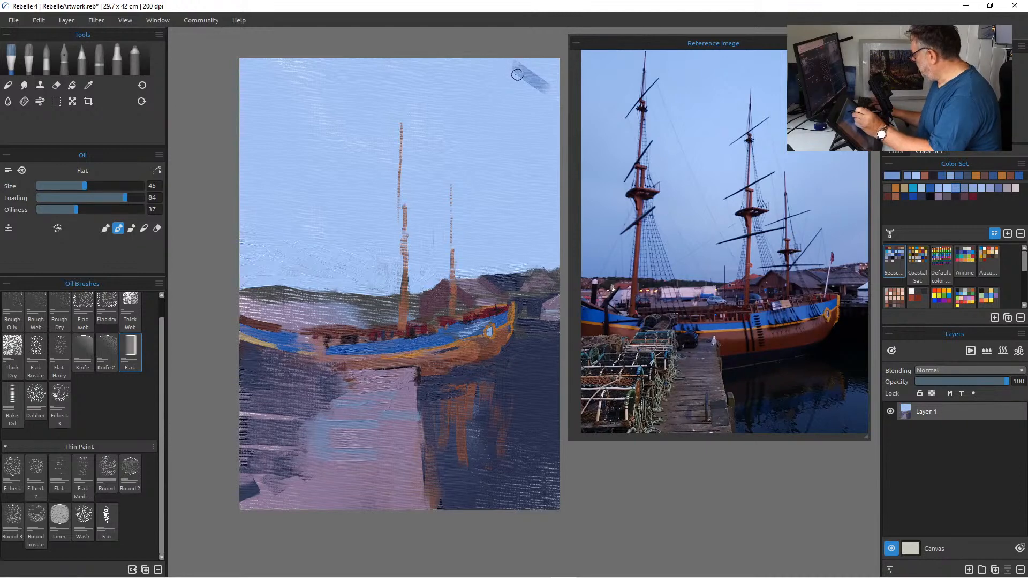
{"action": "key", "text": "]"}
{"action": "key", "text": "]"}
{"action": "key", "text": "]"}
{"action": "key", "text": "]"}
{"action": "key", "text": "]"}
{"action": "key", "text": "]"}
{"action": "mouse_move", "coordinate": [471, 58]}
{"action": "left_mouse_down"}
{"action": "mouse_move", "coordinate": [553, 83]}
{"action": "mouse_move", "coordinate": [513, 56]}
{"action": "mouse_move", "coordinate": [550, 60]}
{"action": "left_mouse_up"}
{"action": "mouse_move", "coordinate": [429, 59]}
{"action": "left_mouse_down"}
{"action": "mouse_move", "coordinate": [552, 105]}
{"action": "mouse_move", "coordinate": [399, 69]}
{"action": "left_mouse_up"}
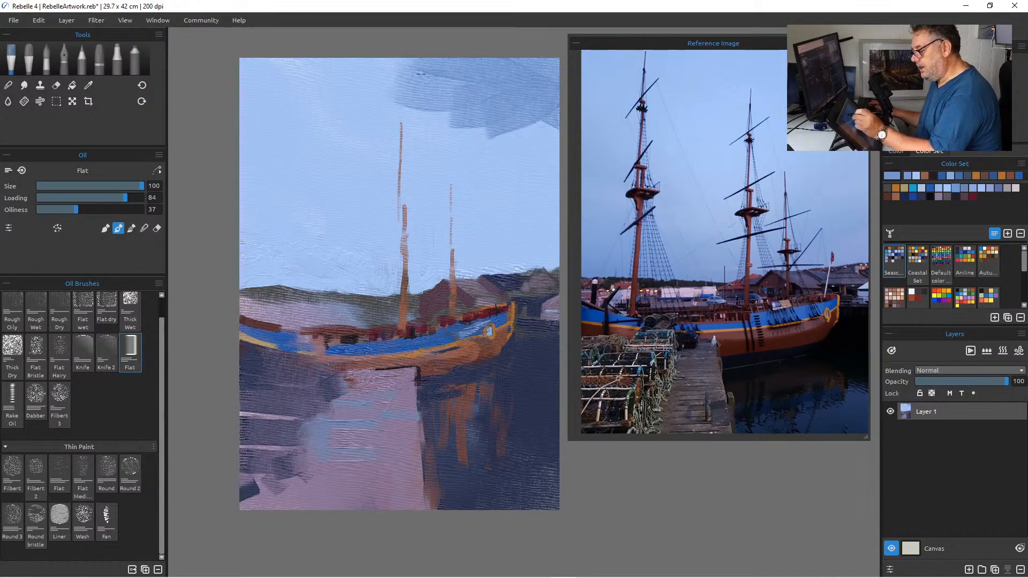
{"action": "mouse_move", "coordinate": [498, 125]}
{"action": "left_mouse_down"}
{"action": "mouse_move", "coordinate": [546, 155]}
{"action": "mouse_move", "coordinate": [498, 128]}
{"action": "mouse_move", "coordinate": [543, 163]}
{"action": "mouse_move", "coordinate": [538, 177]}
{"action": "left_mouse_up"}
Switch the Flat brush to its third painting mode and blend darker blue into the upper left of the sky.
{"action": "left_click", "coordinate": [132, 232]}
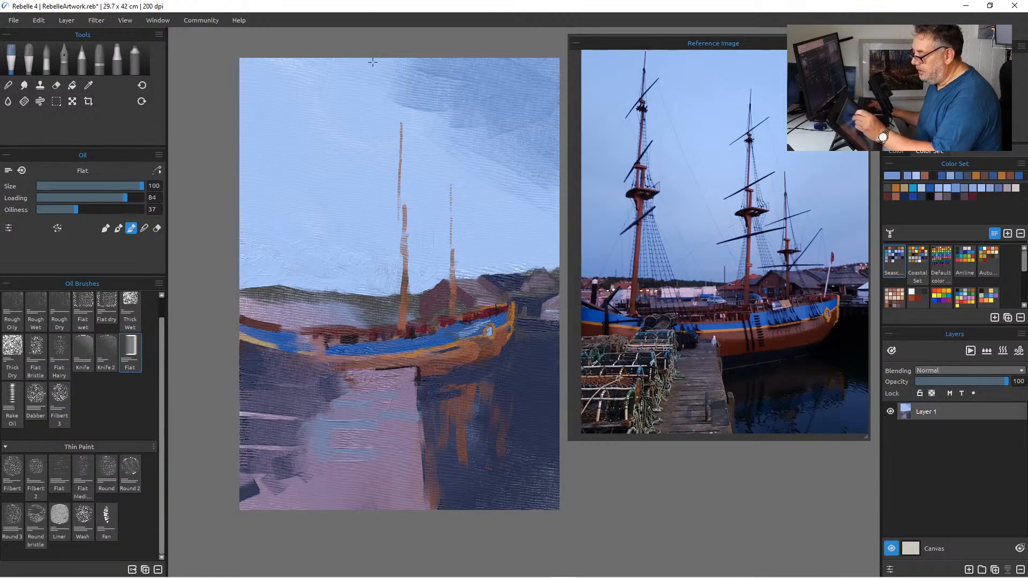
{"action": "mouse_move", "coordinate": [249, 56]}
{"action": "left_mouse_down"}
{"action": "mouse_move", "coordinate": [327, 89]}
{"action": "mouse_move", "coordinate": [237, 71]}
{"action": "mouse_move", "coordinate": [334, 98]}
{"action": "mouse_move", "coordinate": [263, 55]}
{"action": "left_mouse_up"}
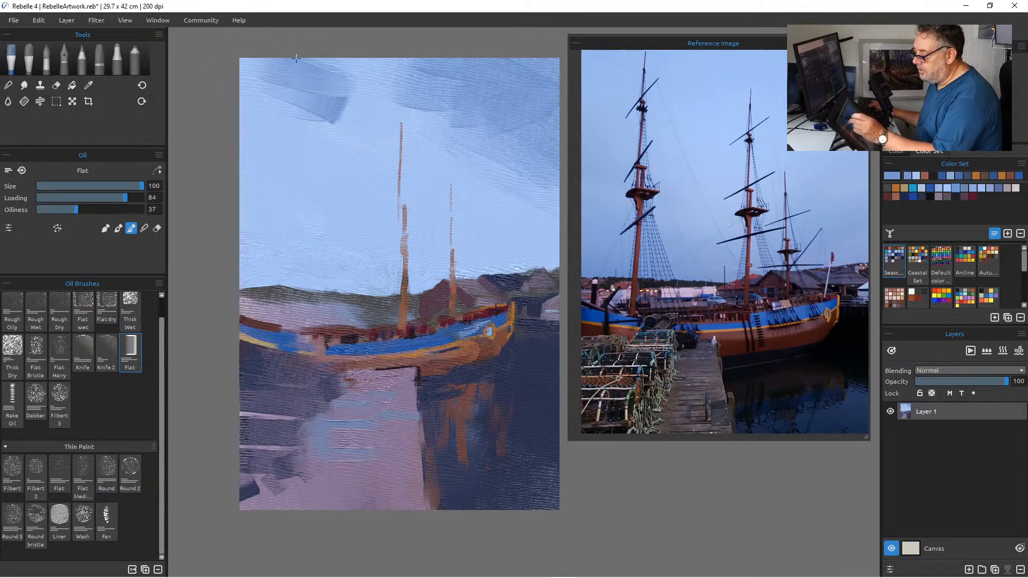
{"action": "left_click_drag", "start_coordinate": [410, 54], "coordinate": [398, 59]}
{"action": "left_click_drag", "start_coordinate": [332, 122], "coordinate": [206, 150]}
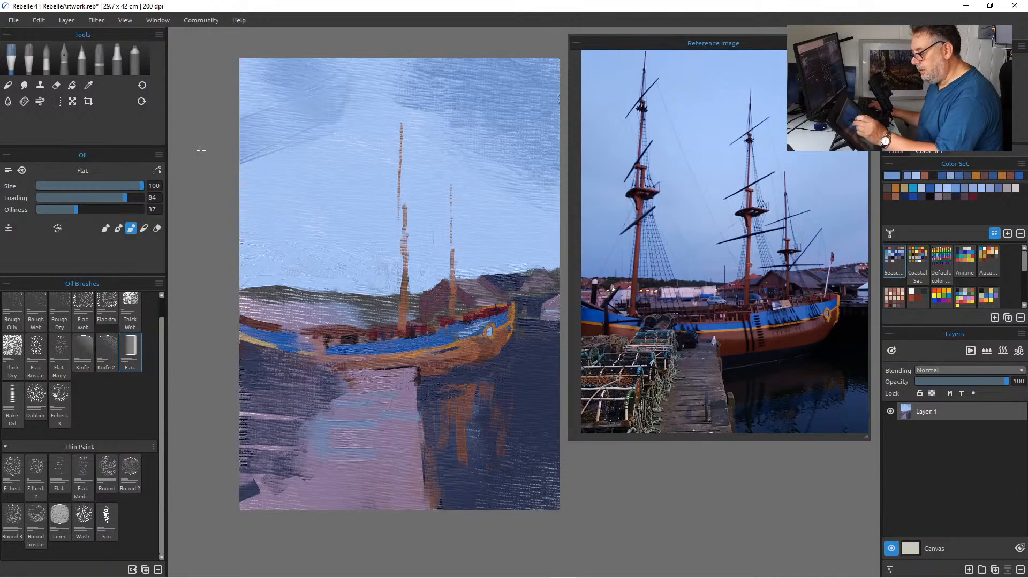
{"action": "left_click_drag", "start_coordinate": [339, 120], "coordinate": [250, 180]}
{"action": "left_click_drag", "start_coordinate": [247, 56], "coordinate": [281, 109]}
{"action": "left_click_drag", "start_coordinate": [280, 73], "coordinate": [305, 83]}
{"action": "left_click_drag", "start_coordinate": [203, 78], "coordinate": [316, 84]}
{"action": "mouse_move", "coordinate": [248, 56]}
{"action": "left_mouse_down"}
{"action": "mouse_move", "coordinate": [337, 90]}
{"action": "mouse_move", "coordinate": [230, 115]}
{"action": "left_mouse_up"}
{"action": "left_click_drag", "start_coordinate": [321, 88], "coordinate": [198, 80]}
{"action": "left_click_drag", "start_coordinate": [337, 111], "coordinate": [203, 149]}
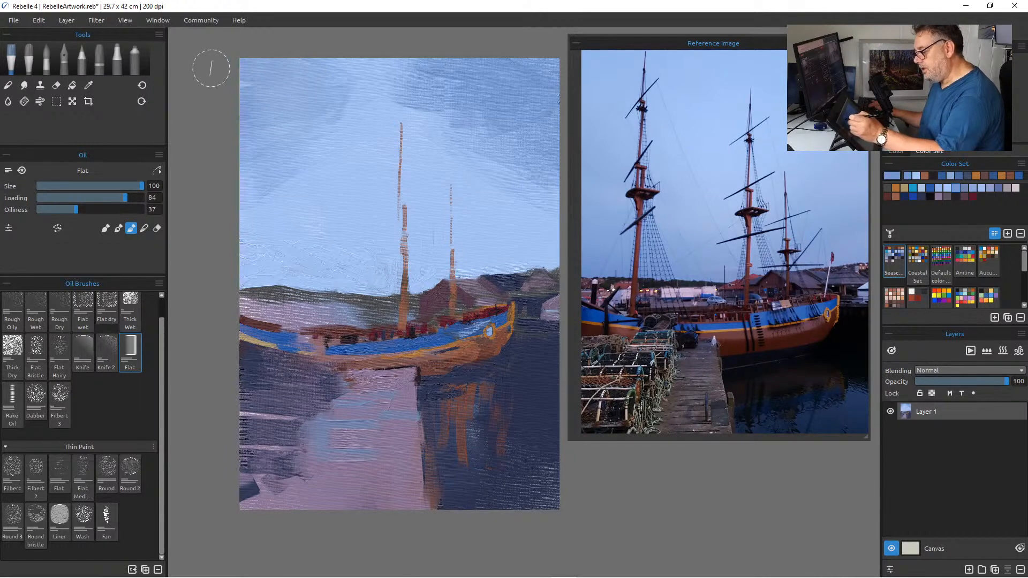
Add broad diagonal patches of darker blue in the painting's upper-left corner and soften them into the surrounding sky.
{"action": "left_click_drag", "start_coordinate": [211, 67], "coordinate": [297, 117]}
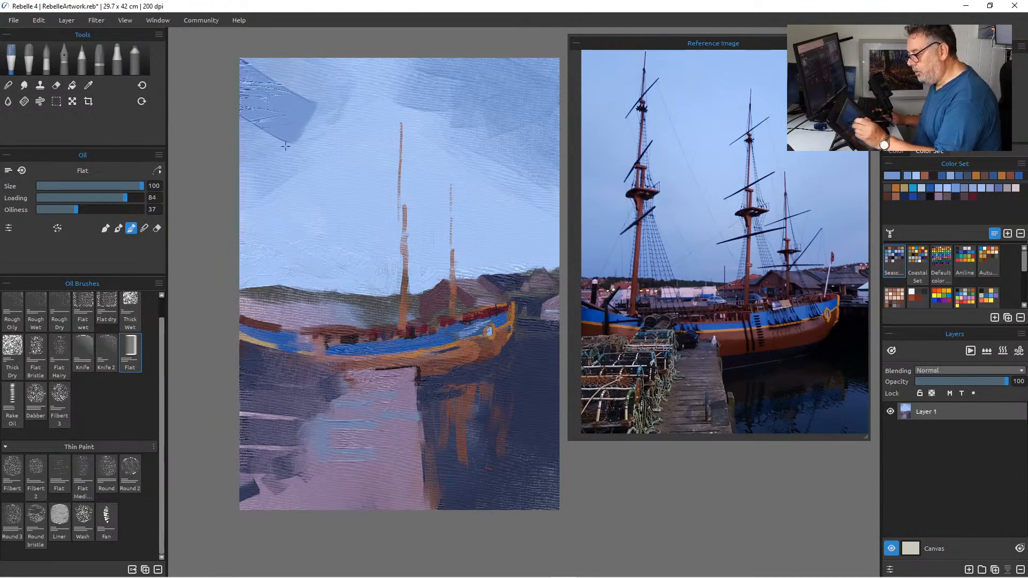
{"action": "left_click_drag", "start_coordinate": [232, 114], "coordinate": [292, 139]}
{"action": "mouse_move", "coordinate": [241, 83]}
{"action": "left_mouse_down"}
{"action": "mouse_move", "coordinate": [321, 79]}
{"action": "mouse_move", "coordinate": [323, 69]}
{"action": "mouse_move", "coordinate": [266, 48]}
{"action": "mouse_move", "coordinate": [349, 92]}
{"action": "mouse_move", "coordinate": [365, 73]}
{"action": "left_mouse_up"}
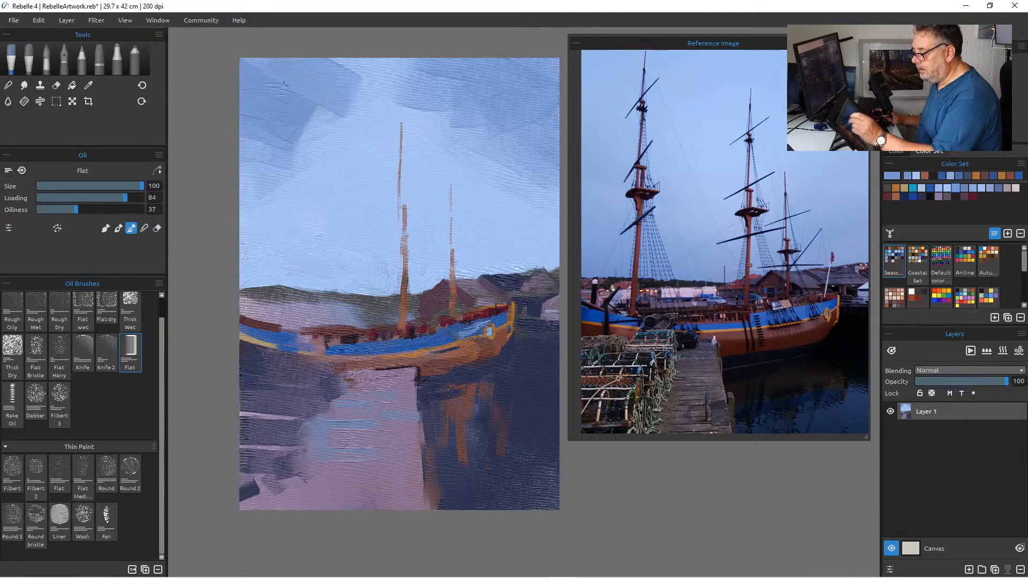
{"action": "mouse_move", "coordinate": [354, 95]}
{"action": "left_mouse_down"}
{"action": "mouse_move", "coordinate": [336, 119]}
{"action": "mouse_move", "coordinate": [310, 114]}
{"action": "mouse_move", "coordinate": [290, 140]}
{"action": "mouse_move", "coordinate": [289, 110]}
{"action": "left_mouse_up"}
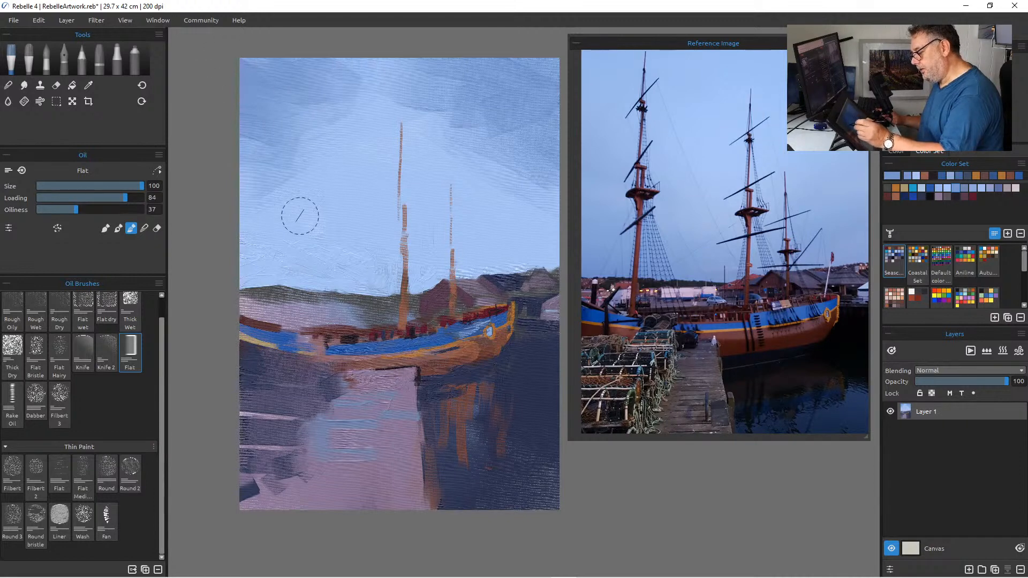
Work a pale cloud highlight into the left side of the sky and deepen the blue above it with broad strokes.
{"action": "mouse_move", "coordinate": [271, 187]}
{"action": "left_mouse_down"}
{"action": "mouse_move", "coordinate": [268, 172]}
{"action": "mouse_move", "coordinate": [248, 184]}
{"action": "left_mouse_up"}
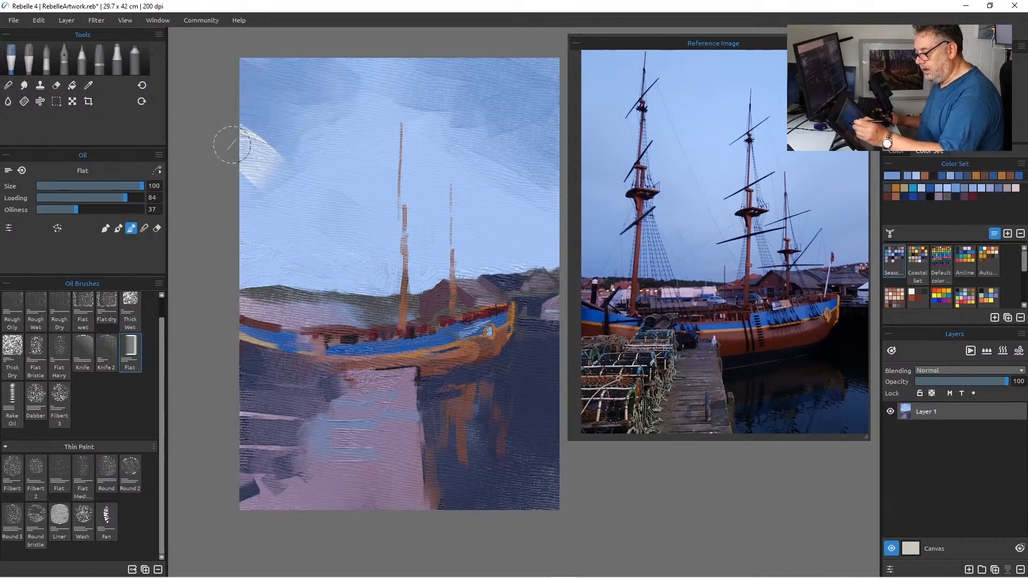
{"action": "left_click_drag", "start_coordinate": [306, 145], "coordinate": [243, 128]}
{"action": "mouse_move", "coordinate": [229, 182]}
{"action": "left_mouse_down"}
{"action": "mouse_move", "coordinate": [288, 196]}
{"action": "mouse_move", "coordinate": [255, 151]}
{"action": "mouse_move", "coordinate": [308, 191]}
{"action": "left_mouse_up"}
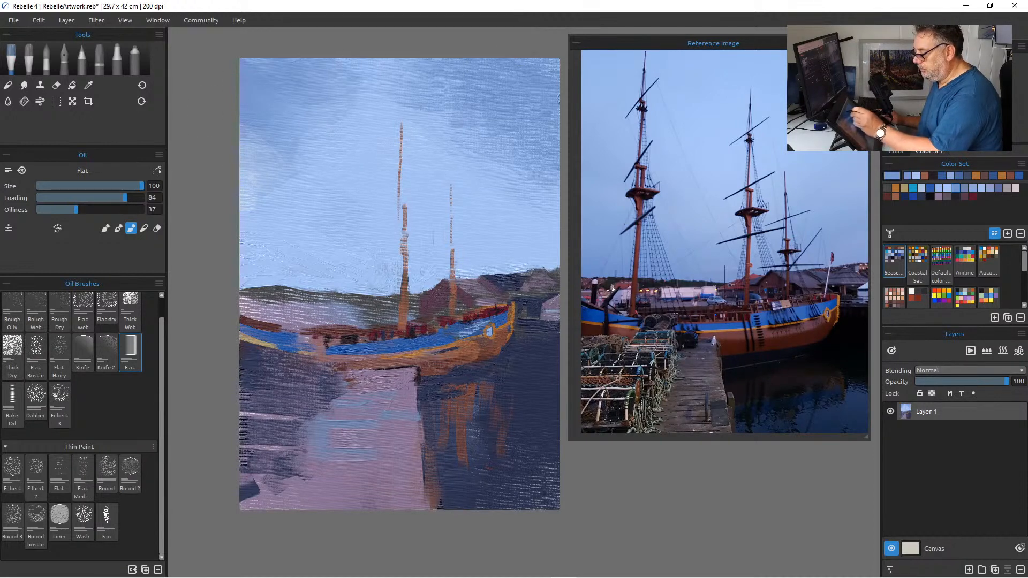
{"action": "left_click_drag", "start_coordinate": [585, 79], "coordinate": [590, 82]}
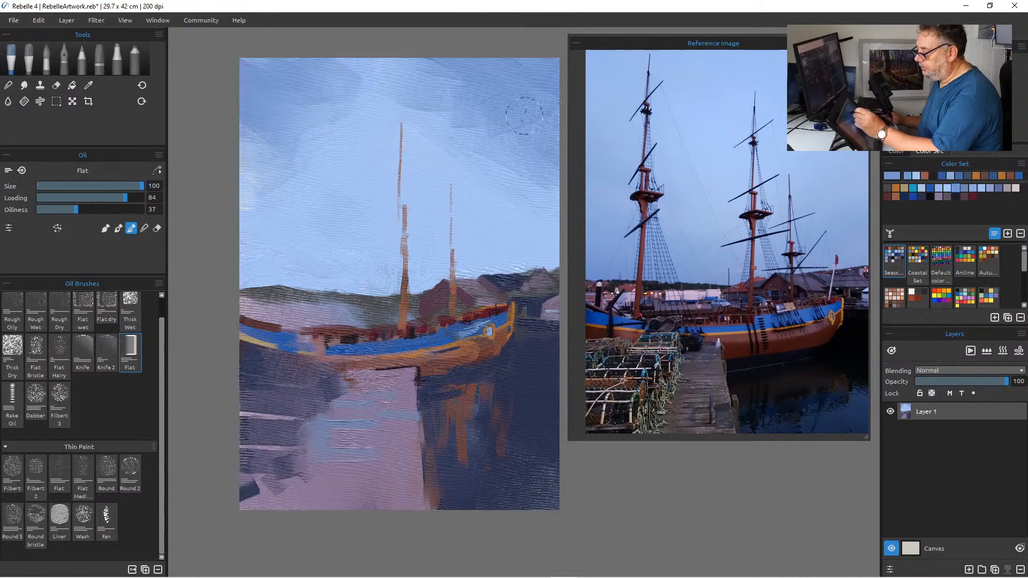
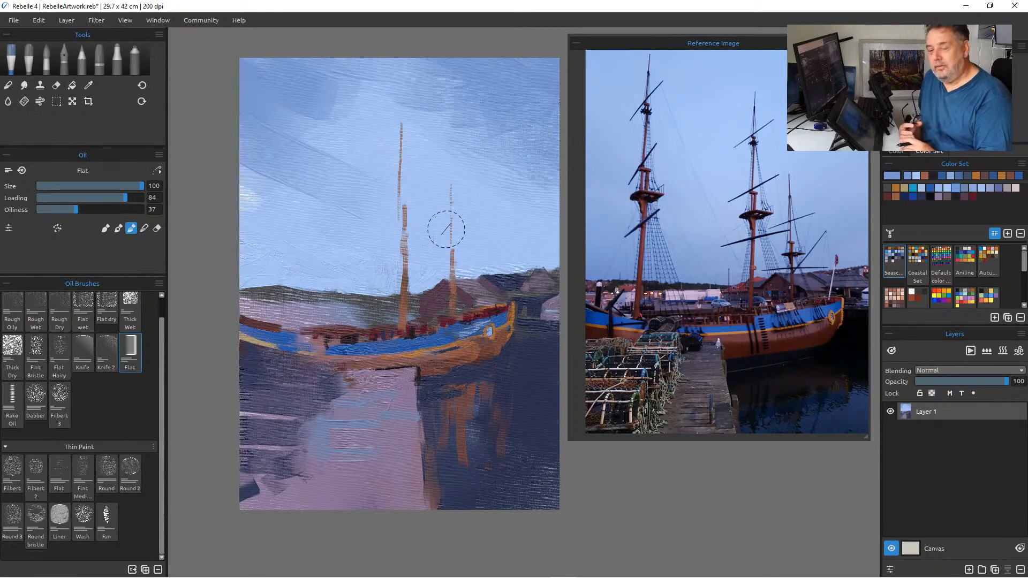
{"action": "left_click_drag", "start_coordinate": [242, 113], "coordinate": [305, 126]}
{"action": "mouse_move", "coordinate": [267, 59]}
{"action": "left_mouse_down"}
{"action": "mouse_move", "coordinate": [223, 40]}
{"action": "mouse_move", "coordinate": [321, 52]}
{"action": "mouse_move", "coordinate": [213, 51]}
{"action": "left_mouse_up"}
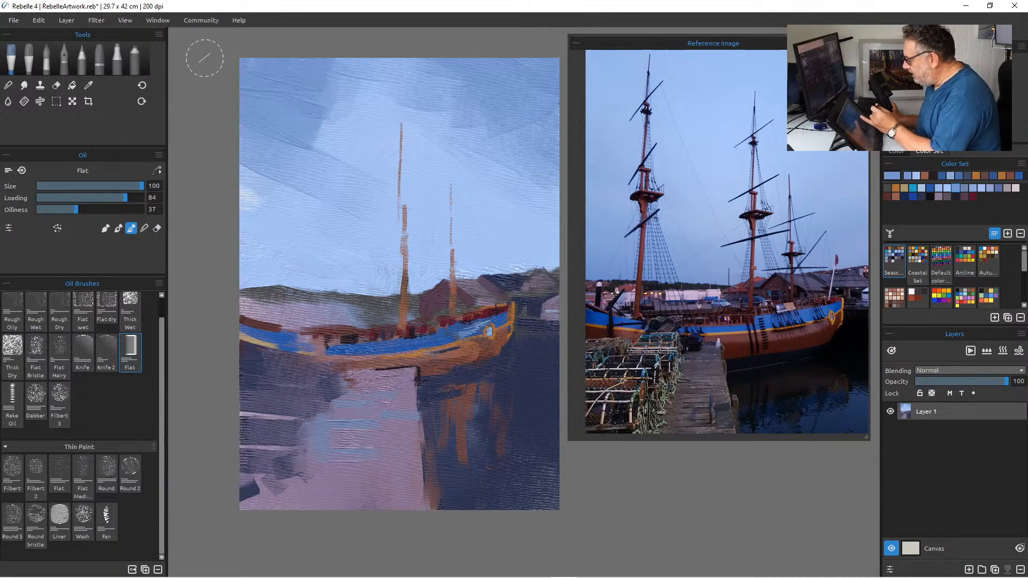
Brush a muted purple haze into the low sky on both sides of the masts and retouch the left edge with blue.
{"action": "left_click", "coordinate": [939, 197]}
{"action": "mouse_move", "coordinate": [537, 258]}
{"action": "left_mouse_down"}
{"action": "mouse_move", "coordinate": [476, 218]}
{"action": "mouse_move", "coordinate": [551, 243]}
{"action": "mouse_move", "coordinate": [473, 213]}
{"action": "mouse_move", "coordinate": [556, 256]}
{"action": "mouse_move", "coordinate": [481, 233]}
{"action": "mouse_move", "coordinate": [529, 251]}
{"action": "mouse_move", "coordinate": [467, 247]}
{"action": "mouse_move", "coordinate": [463, 237]}
{"action": "mouse_move", "coordinate": [551, 250]}
{"action": "mouse_move", "coordinate": [517, 221]}
{"action": "mouse_move", "coordinate": [555, 226]}
{"action": "mouse_move", "coordinate": [425, 211]}
{"action": "mouse_move", "coordinate": [503, 246]}
{"action": "mouse_move", "coordinate": [420, 237]}
{"action": "mouse_move", "coordinate": [441, 258]}
{"action": "mouse_move", "coordinate": [484, 263]}
{"action": "mouse_move", "coordinate": [463, 246]}
{"action": "left_mouse_up"}
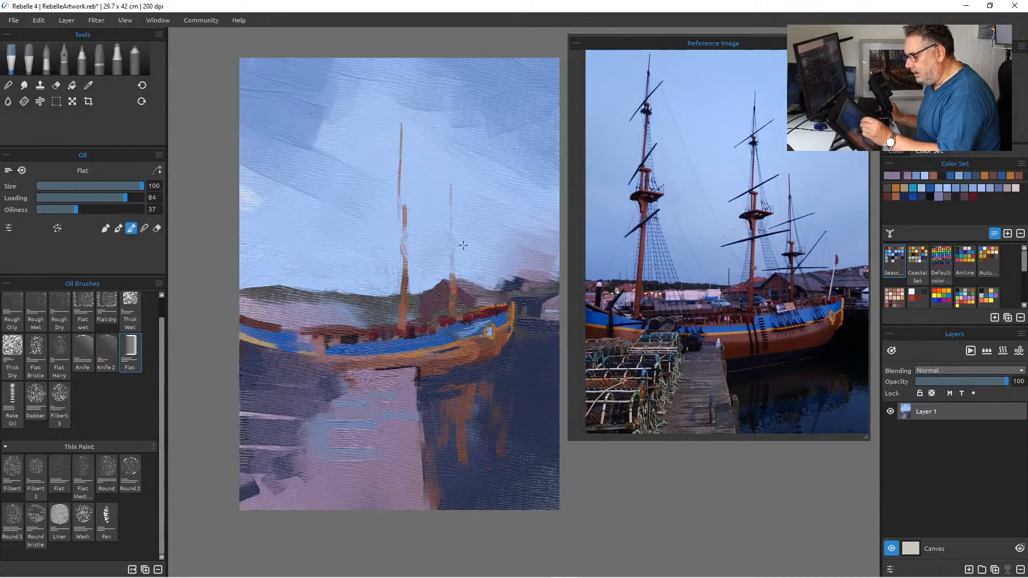
{"action": "mouse_move", "coordinate": [229, 234]}
{"action": "left_mouse_down"}
{"action": "mouse_move", "coordinate": [223, 256]}
{"action": "mouse_move", "coordinate": [309, 266]}
{"action": "mouse_move", "coordinate": [202, 271]}
{"action": "mouse_move", "coordinate": [296, 266]}
{"action": "mouse_move", "coordinate": [204, 262]}
{"action": "left_mouse_up"}
{"action": "mouse_move", "coordinate": [244, 217]}
{"action": "left_mouse_down"}
{"action": "mouse_move", "coordinate": [336, 232]}
{"action": "mouse_move", "coordinate": [379, 280]}
{"action": "mouse_move", "coordinate": [322, 252]}
{"action": "left_mouse_up"}
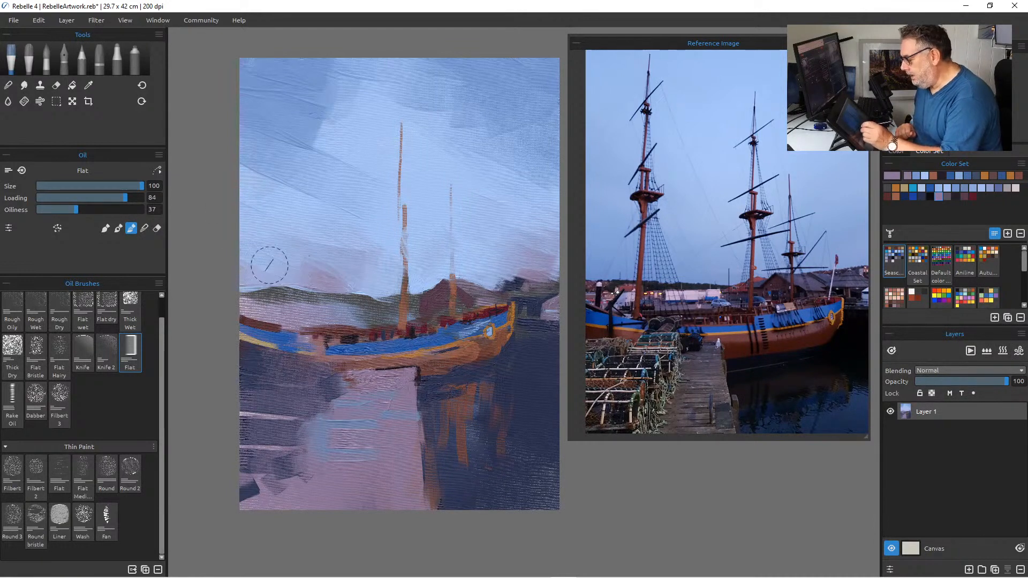
{"action": "left_click", "coordinate": [956, 188]}
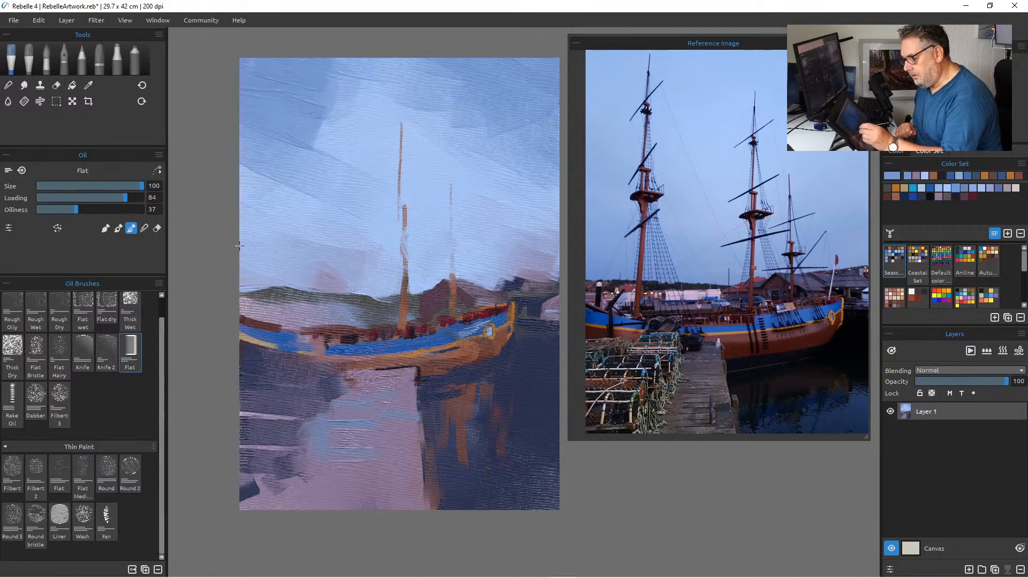
{"action": "left_click_drag", "start_coordinate": [242, 265], "coordinate": [244, 221]}
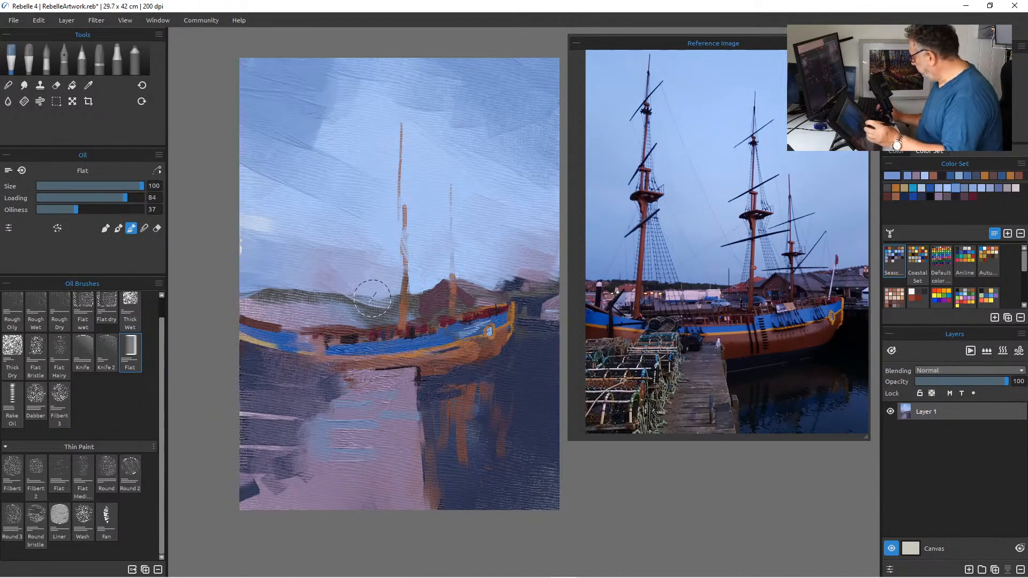
Sample the grey from the distant hills and repaint the ridge left of the taller mast at brush size 60.
{"action": "left_click", "coordinate": [314, 296], "text": "alt"}
{"action": "key", "text": "bracketleft"}
{"action": "key", "text": "bracketleft"}
{"action": "key", "text": "bracketleft"}
{"action": "key", "text": "bracketleft"}
{"action": "key", "text": "bracketleft"}
{"action": "key", "text": "bracketleft"}
{"action": "key", "text": "bracketleft"}
{"action": "key", "text": "bracketleft"}
{"action": "left_click_drag", "start_coordinate": [348, 299], "coordinate": [370, 306]}
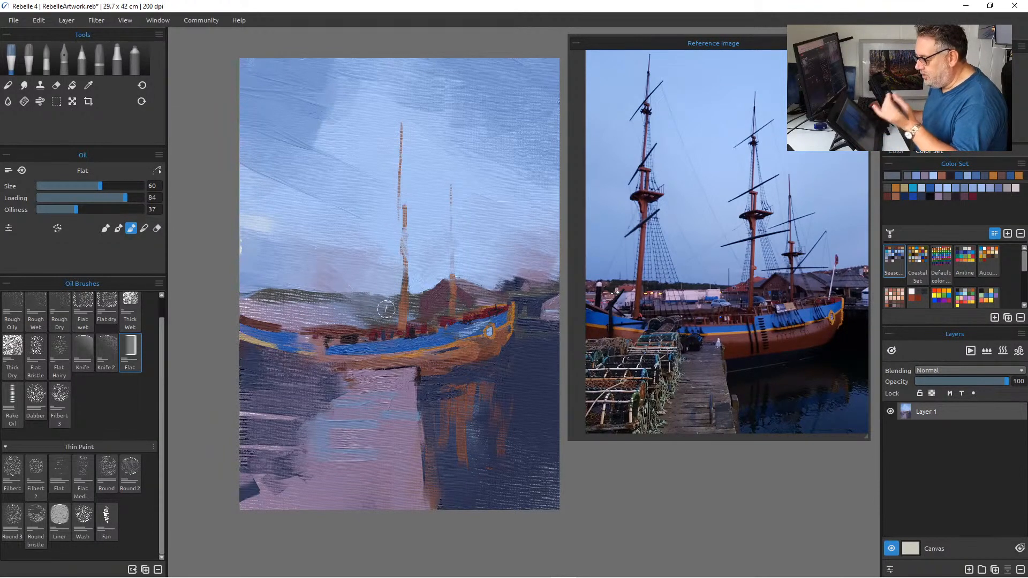
Darken the distant hills behind the ship using the Knife brush at size 50 with a dark grey-brown.
{"action": "left_click", "coordinate": [79, 343]}
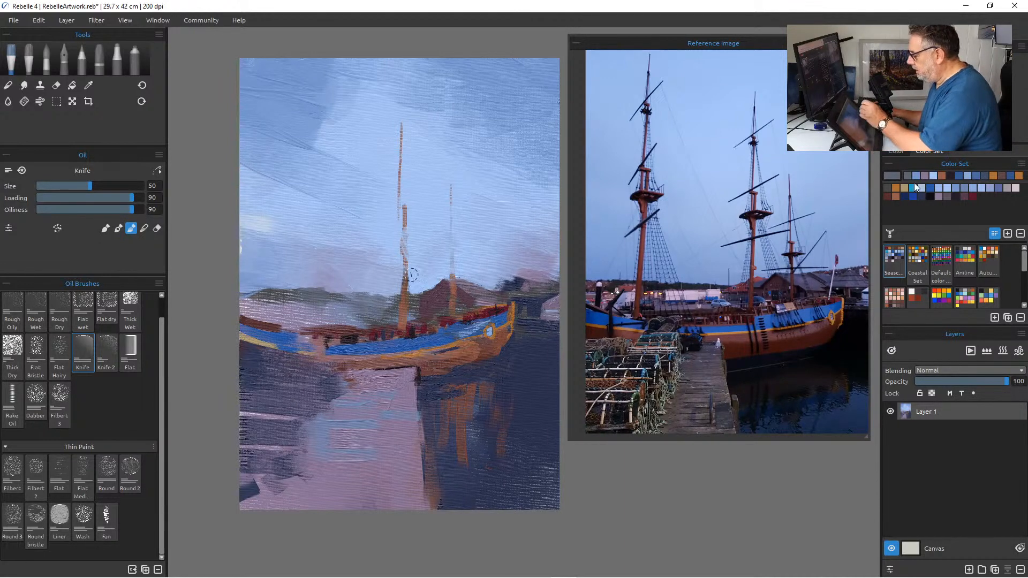
{"action": "left_click", "coordinate": [888, 189]}
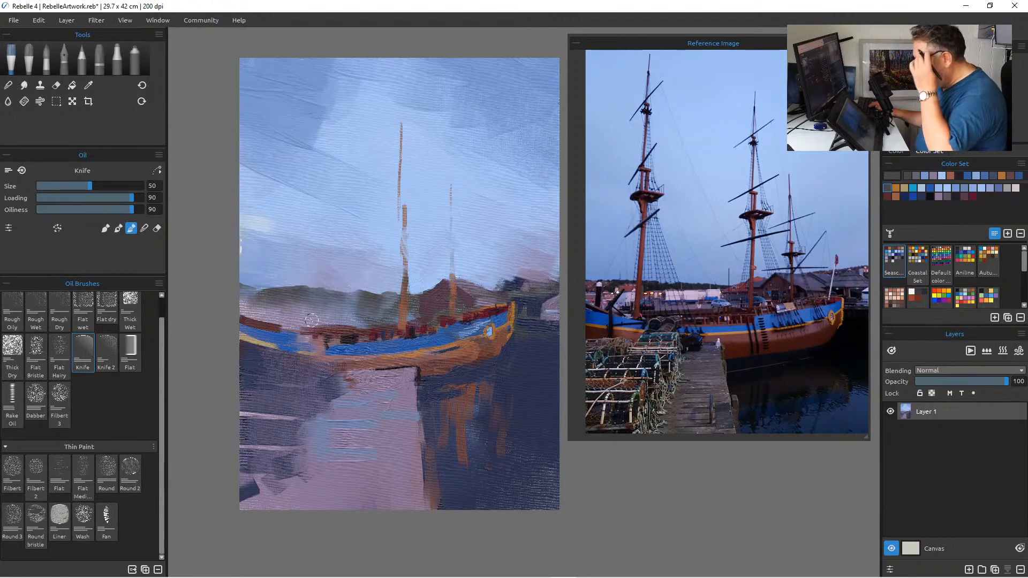
Repaint the reddish-brown shed beside the shortest mast with the Flat oil brush at size 30, using a dark tone sampled from it.
{"action": "left_click", "coordinate": [467, 291], "text": "alt"}
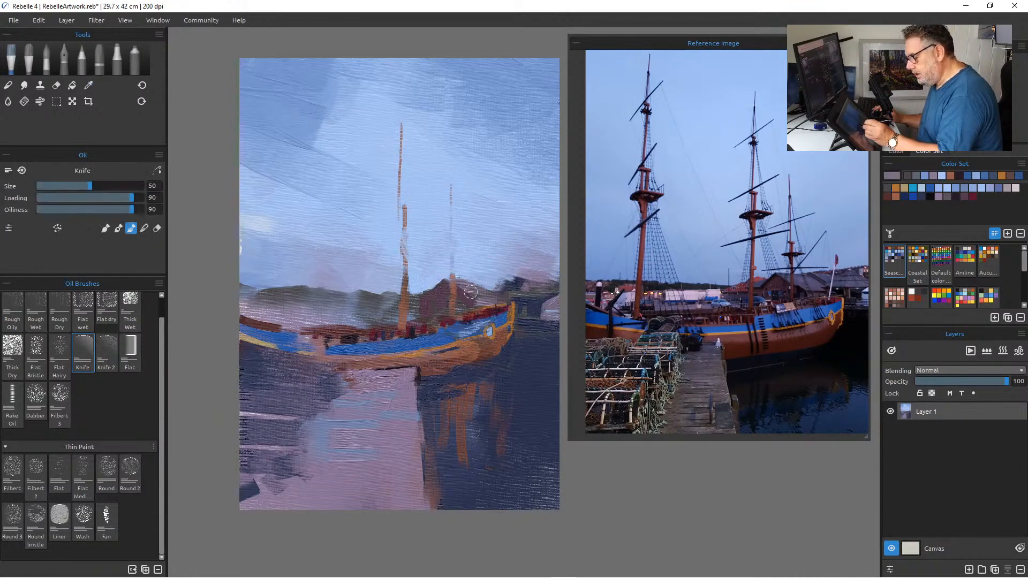
{"action": "left_click", "coordinate": [127, 350]}
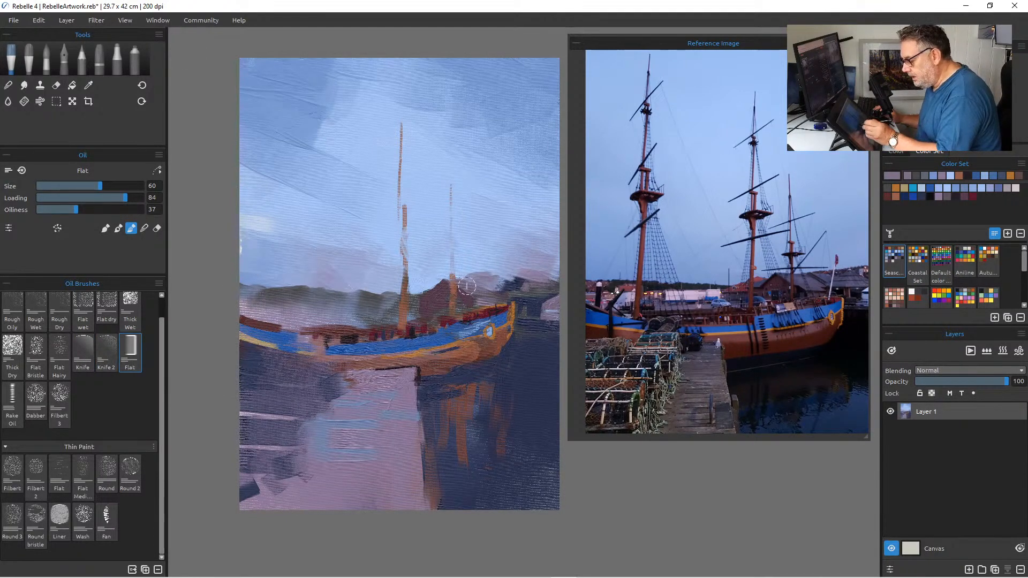
{"action": "left_click", "coordinate": [482, 255], "text": "alt"}
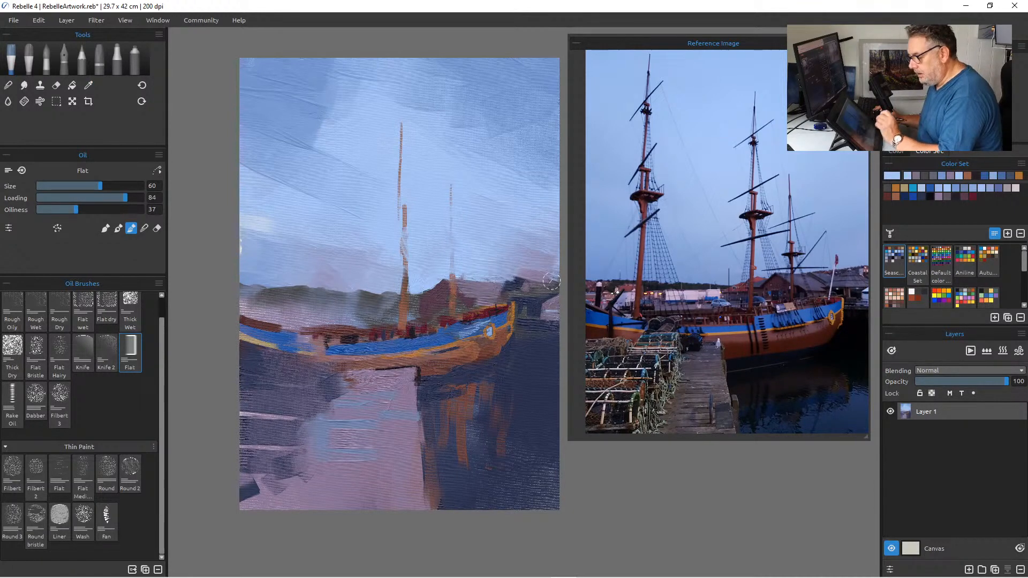
{"action": "key", "text": "bracketleft"}
{"action": "key", "text": "bracketleft"}
{"action": "key", "text": "bracketleft"}
{"action": "key", "text": "bracketleft"}
{"action": "key", "text": "bracketleft"}
{"action": "key", "text": "bracketleft"}
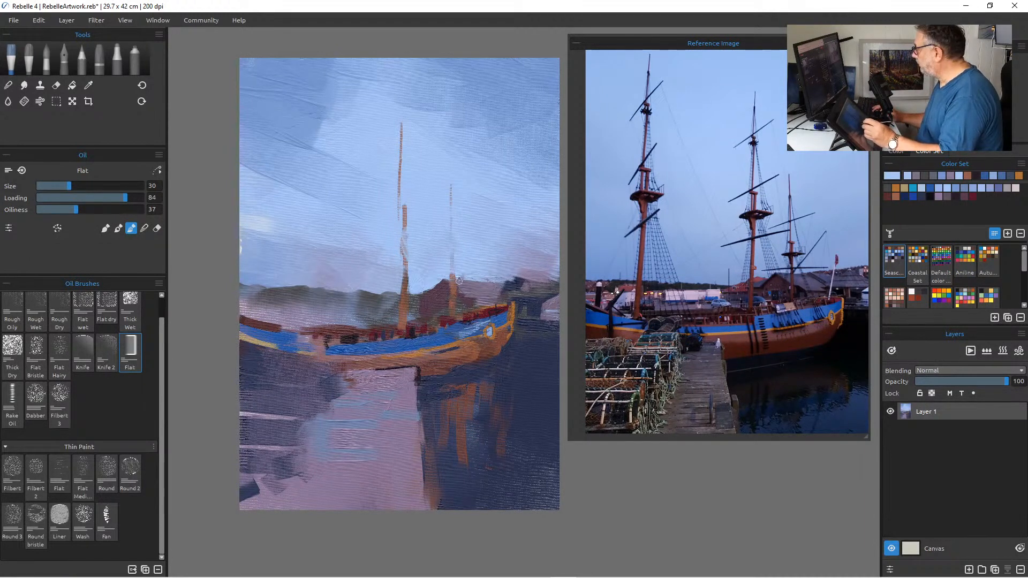
{"action": "left_click", "coordinate": [459, 298], "text": "alt"}
{"action": "left_click_drag", "start_coordinate": [459, 290], "coordinate": [478, 302]}
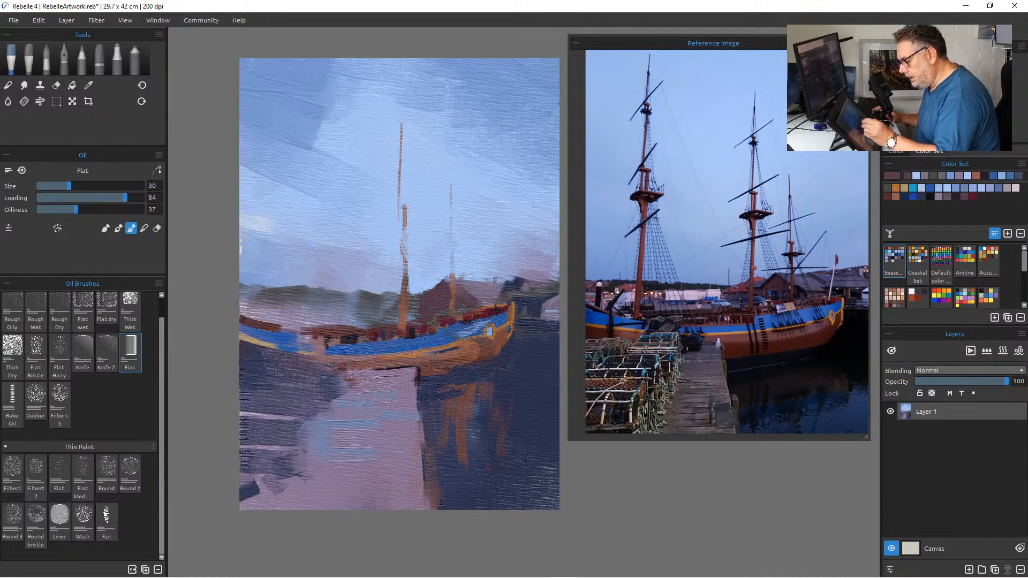
{"action": "left_click_drag", "start_coordinate": [495, 281], "coordinate": [511, 294]}
Shape the pitched roof behind the ship's stern with dark and muted purple tones sampled from the buildings.
{"action": "left_click", "coordinate": [519, 284], "text": "alt"}
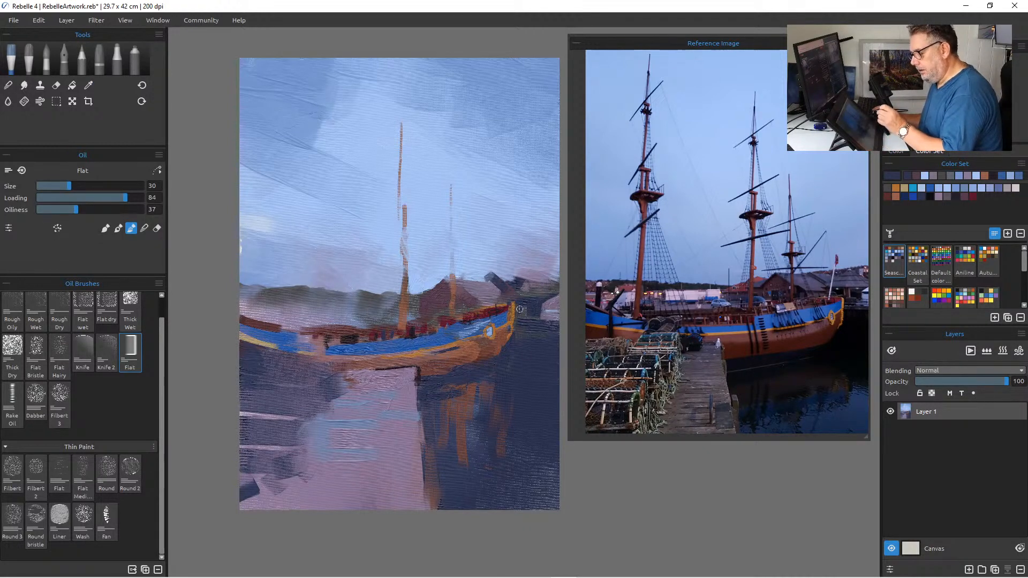
{"action": "left_click", "coordinate": [486, 286], "text": "alt"}
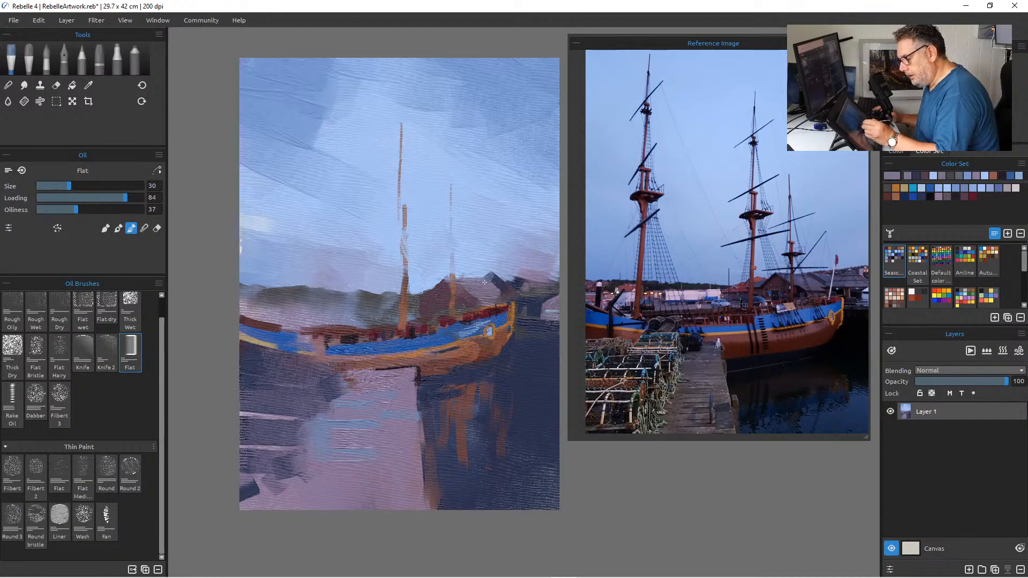
{"action": "mouse_move", "coordinate": [516, 276]}
{"action": "left_mouse_down"}
{"action": "mouse_move", "coordinate": [534, 285]}
{"action": "mouse_move", "coordinate": [512, 287]}
{"action": "left_mouse_up"}
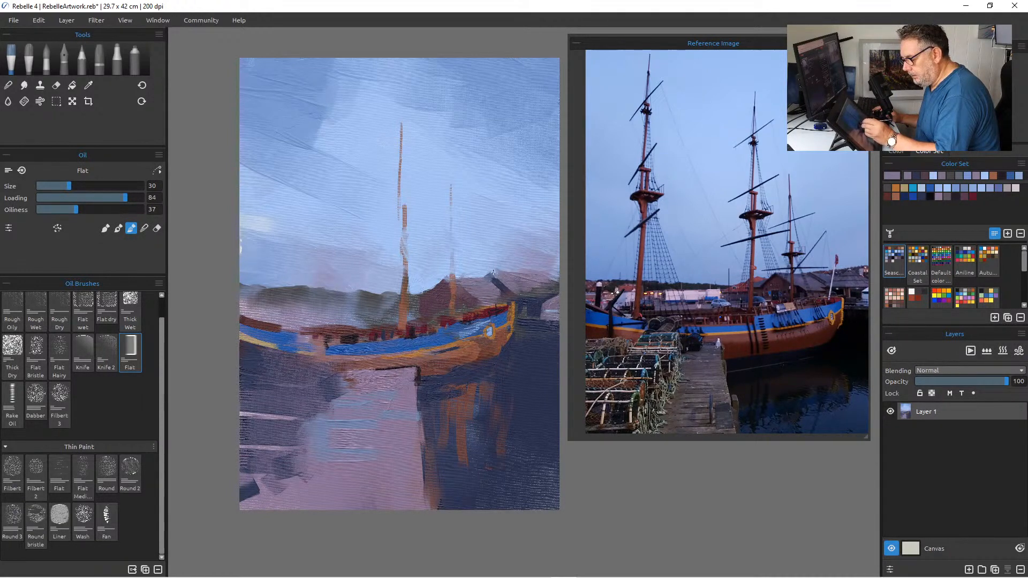
{"action": "key", "text": "i"}
{"action": "left_click", "coordinate": [495, 282], "text": "alt"}
{"action": "mouse_move", "coordinate": [489, 274]}
{"action": "left_mouse_down"}
{"action": "mouse_move", "coordinate": [510, 289]}
{"action": "mouse_move", "coordinate": [514, 271]}
{"action": "mouse_move", "coordinate": [533, 267]}
{"action": "left_mouse_up"}
Trim the roofline with sampled sky blue and paint a dark grey roof peak at the canvas's right edge.
{"action": "left_click", "coordinate": [484, 264], "text": "alt"}
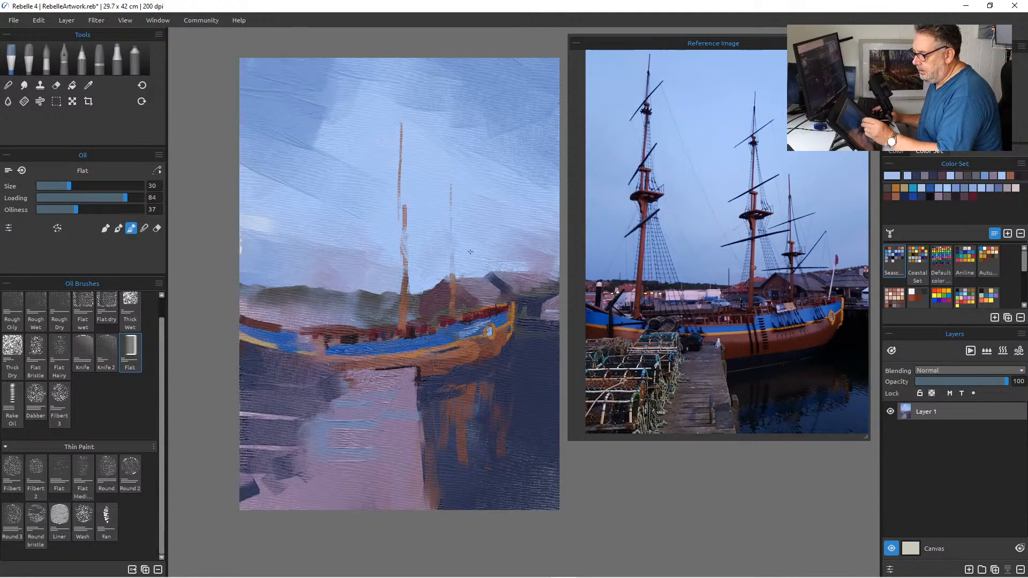
{"action": "left_click_drag", "start_coordinate": [484, 267], "coordinate": [540, 273]}
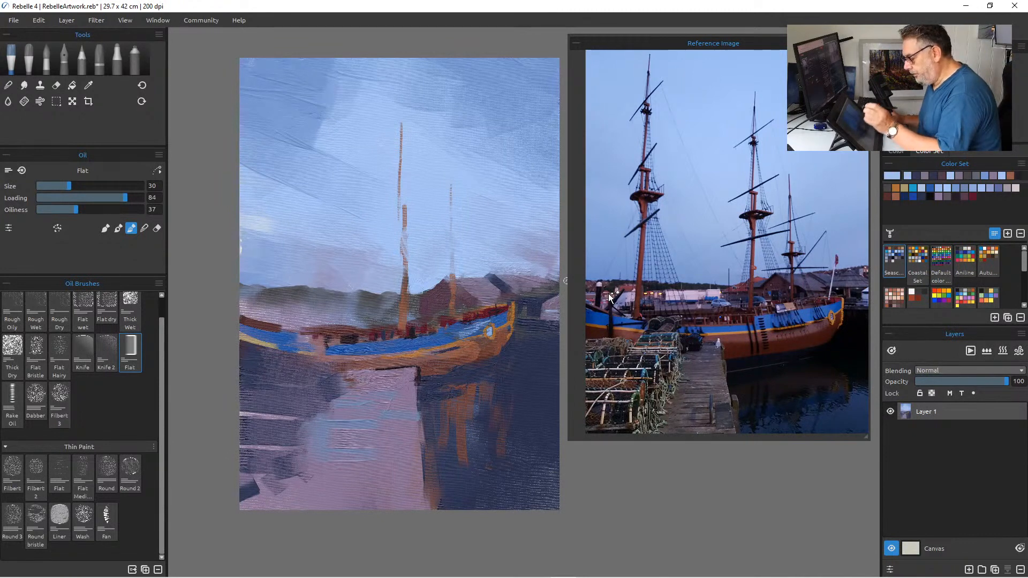
{"action": "left_click", "coordinate": [535, 288], "text": "alt"}
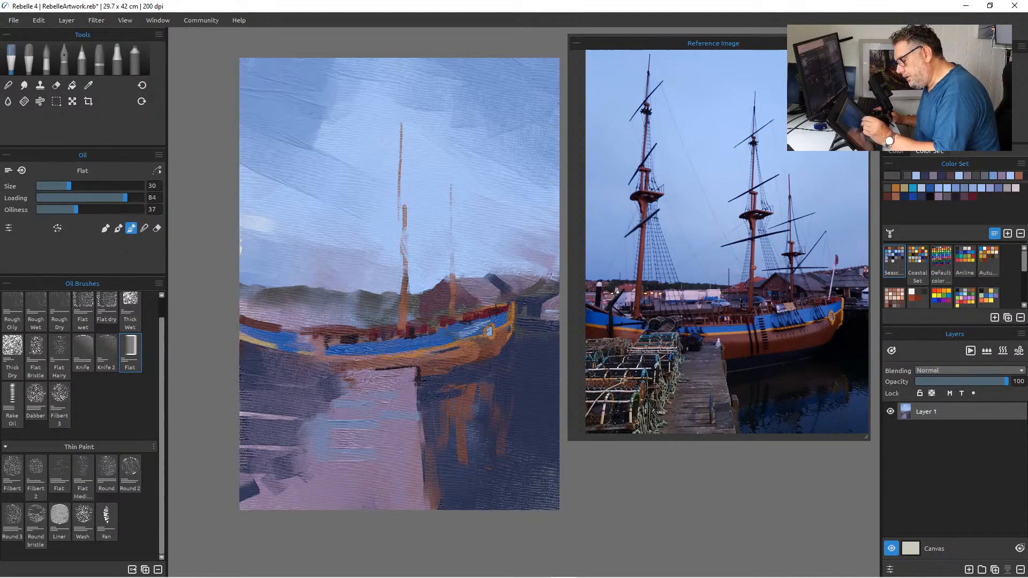
{"action": "left_click_drag", "start_coordinate": [525, 288], "coordinate": [557, 279]}
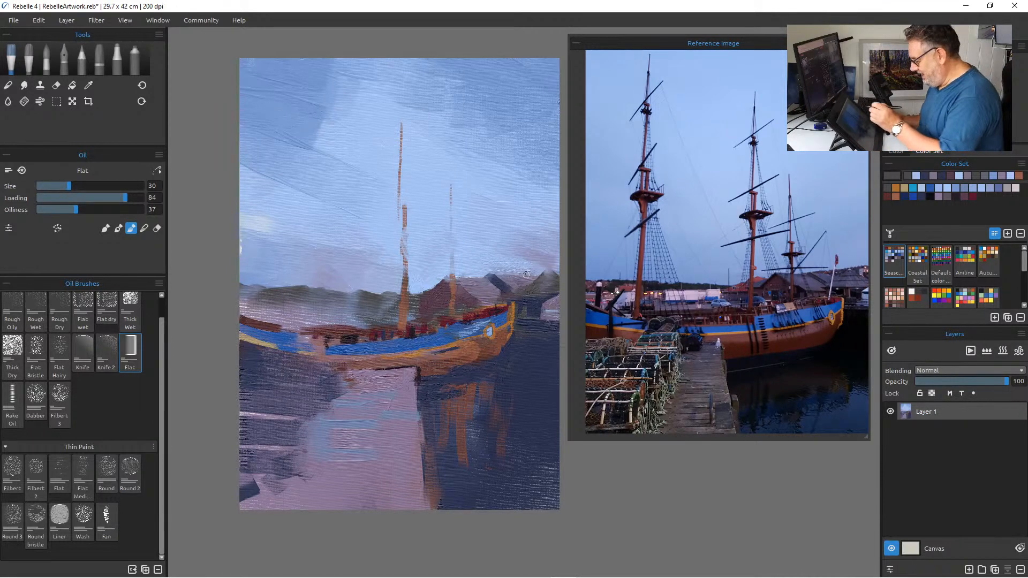
Paint dark red rooftops on both sides of the middle mast's base, using a deep red from the colour set.
{"action": "left_click", "coordinate": [974, 197]}
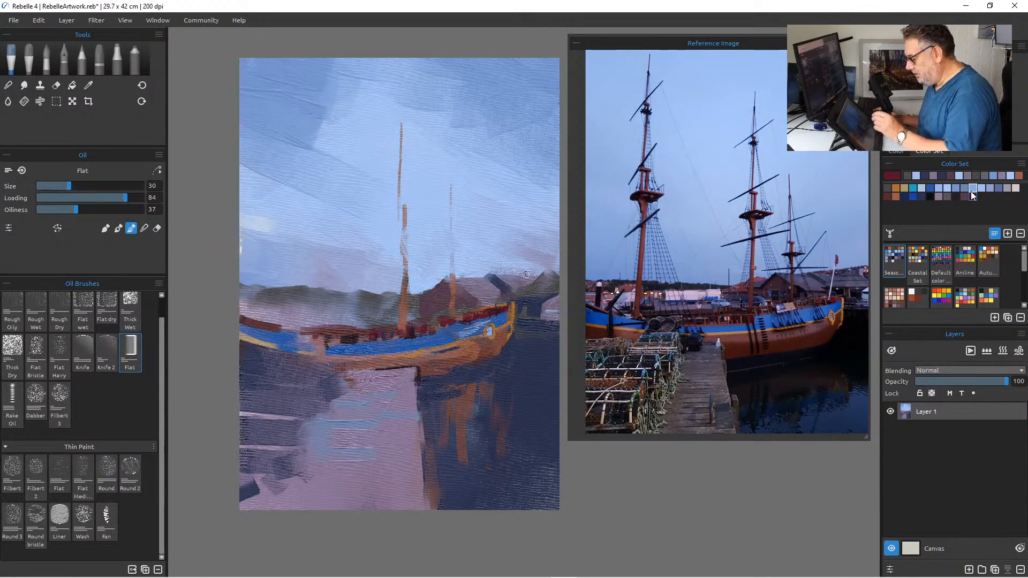
{"action": "left_click", "coordinate": [414, 292]}
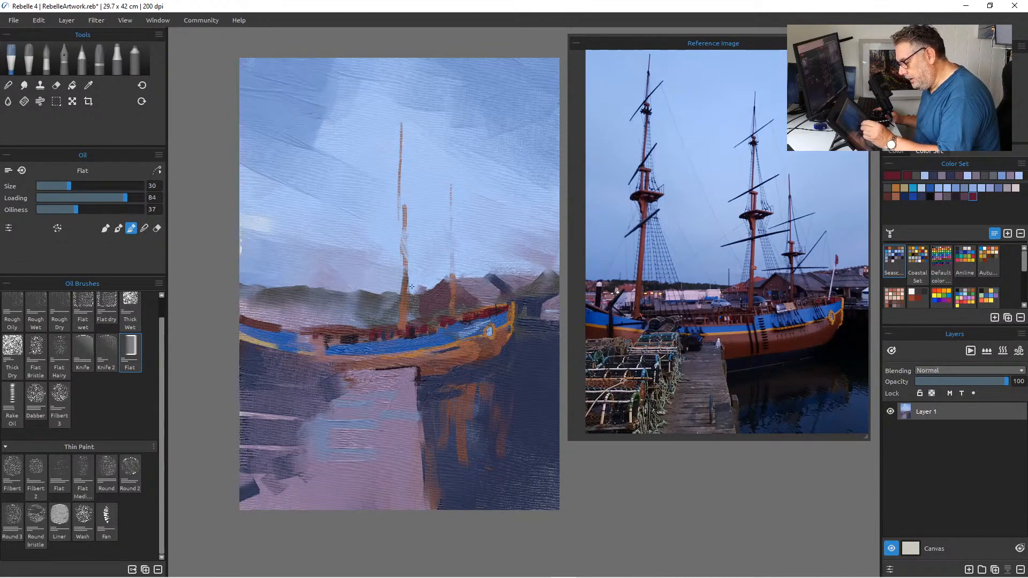
{"action": "left_click", "coordinate": [397, 293]}
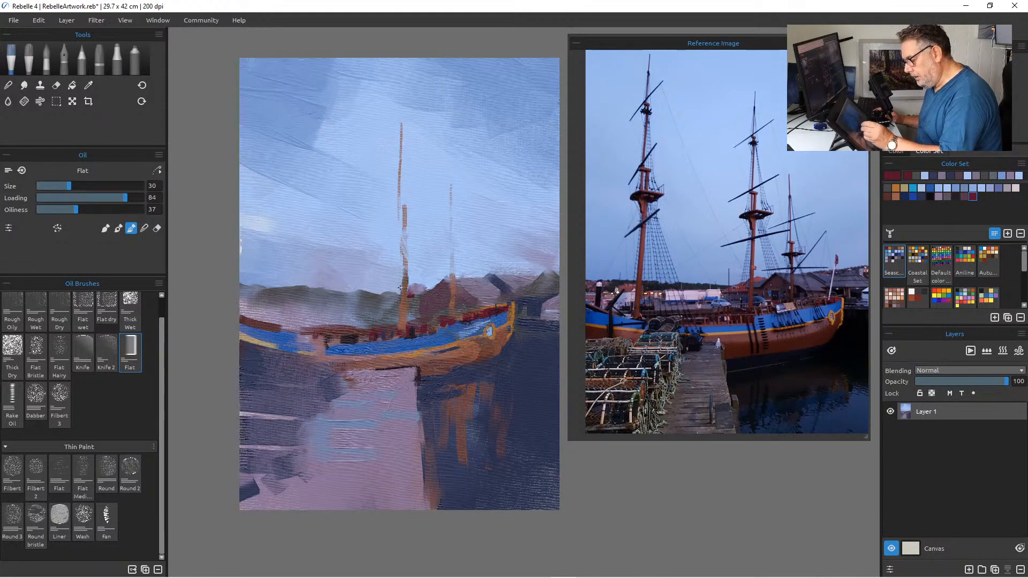
{"action": "mouse_move", "coordinate": [395, 297]}
{"action": "left_mouse_down"}
{"action": "mouse_move", "coordinate": [420, 288]}
{"action": "mouse_move", "coordinate": [379, 300]}
{"action": "left_mouse_up"}
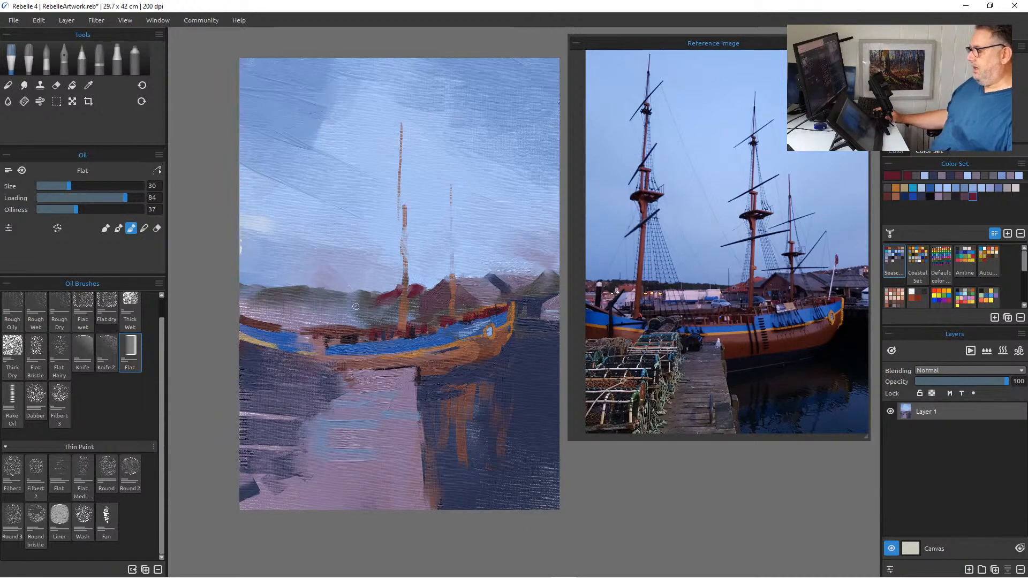
Block in the lower part of a new mast on the ship's left side with a sampled grey-brown.
{"action": "left_click", "coordinate": [396, 301], "text": "alt"}
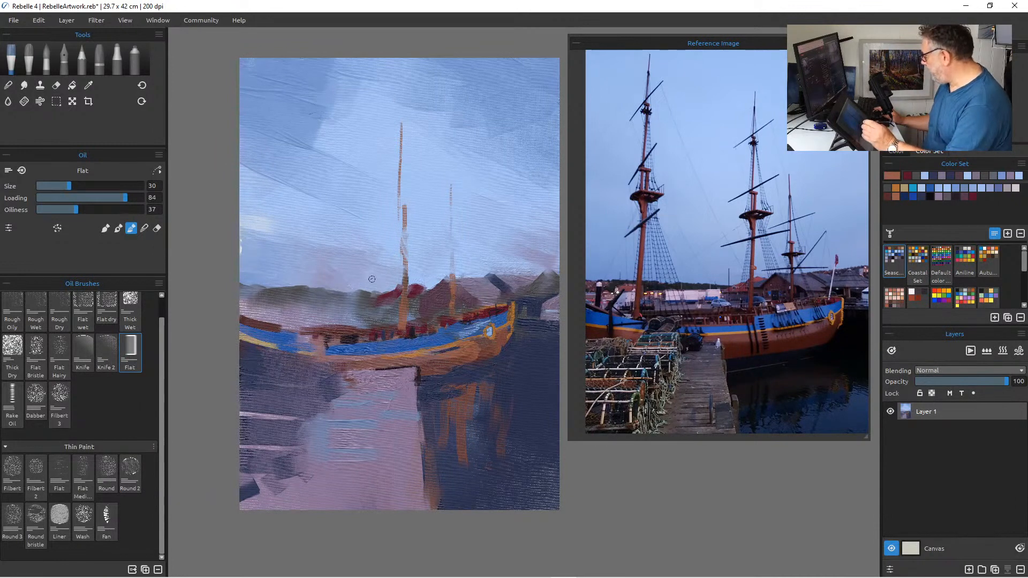
{"action": "left_click", "coordinate": [395, 298], "text": "alt"}
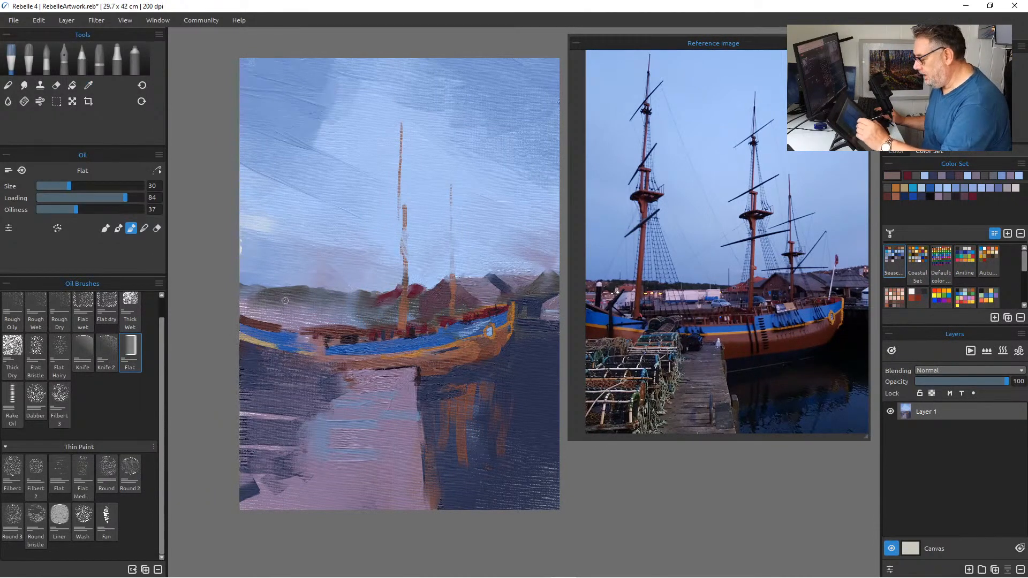
{"action": "left_click_drag", "start_coordinate": [292, 286], "coordinate": [289, 314]}
{"action": "left_click_drag", "start_coordinate": [294, 264], "coordinate": [289, 323]}
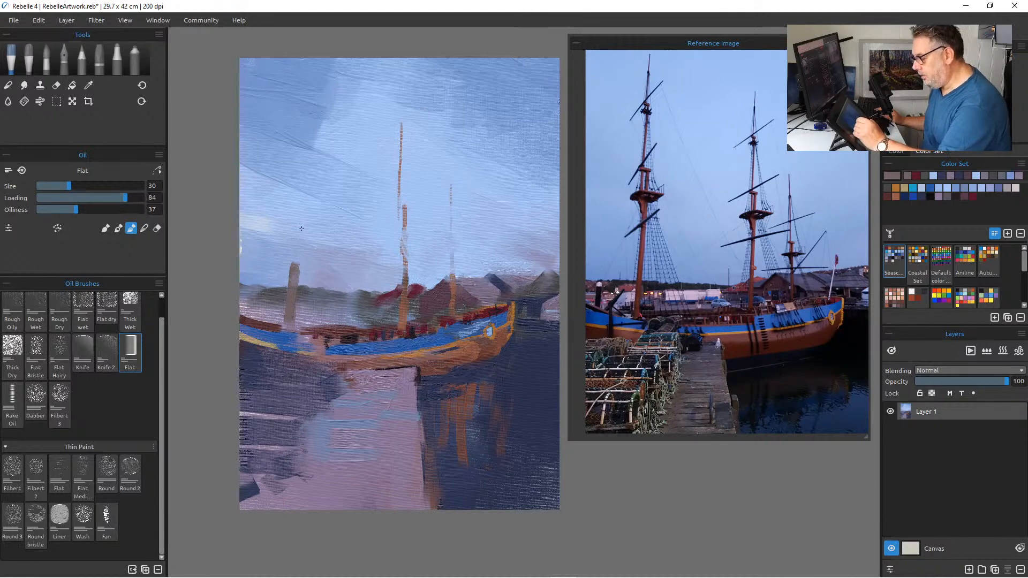
{"action": "mouse_move", "coordinate": [300, 229]}
{"action": "left_mouse_down"}
{"action": "mouse_move", "coordinate": [296, 282]}
{"action": "mouse_move", "coordinate": [299, 234]}
{"action": "mouse_move", "coordinate": [299, 258]}
{"action": "left_mouse_up"}
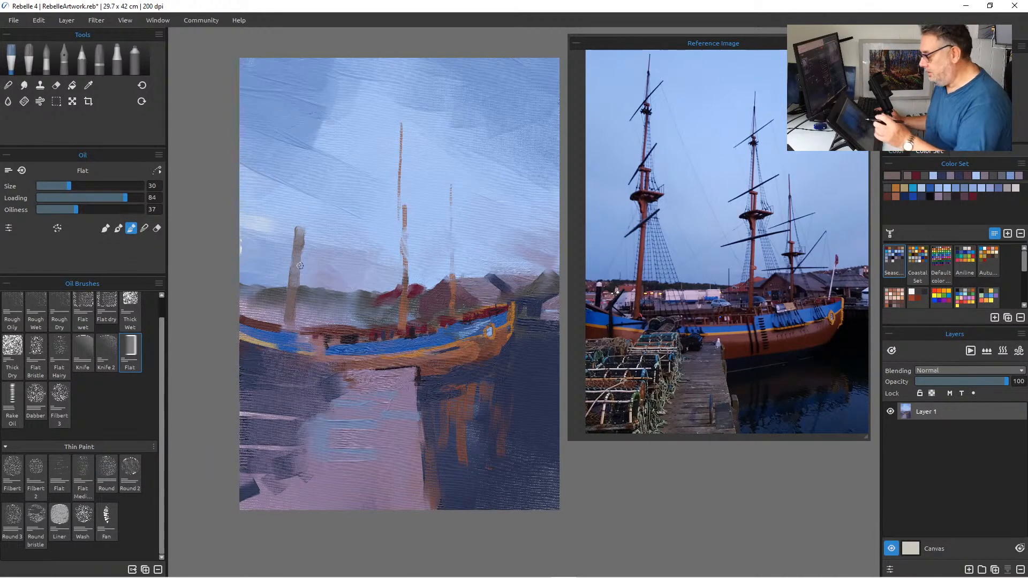
Paint orange-brown from the colour set over the upper part of the left mast and extend it slightly upward.
{"action": "left_click", "coordinate": [895, 197]}
{"action": "left_click_drag", "start_coordinate": [298, 222], "coordinate": [300, 257]}
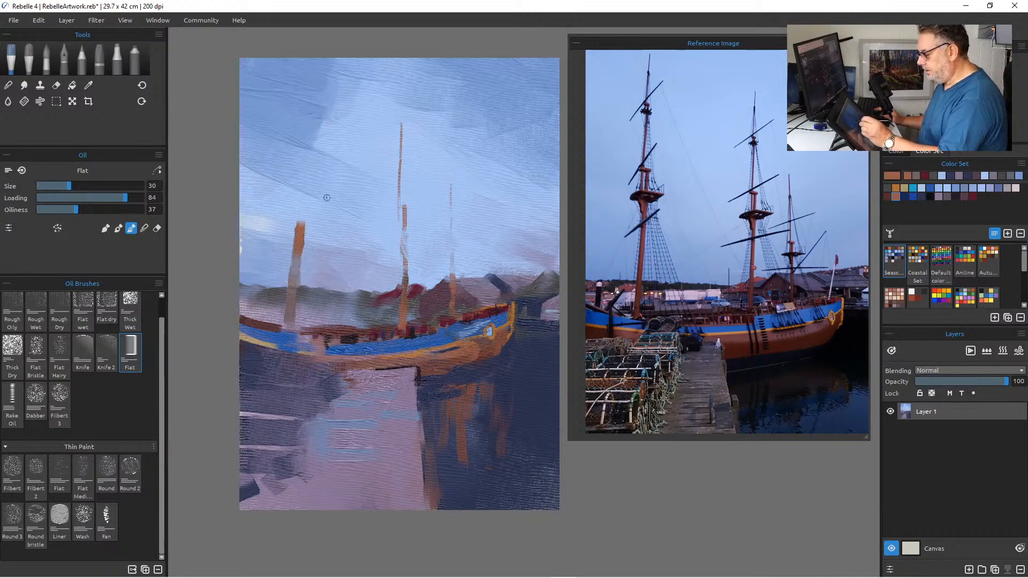
{"action": "left_click_drag", "start_coordinate": [302, 229], "coordinate": [302, 210]}
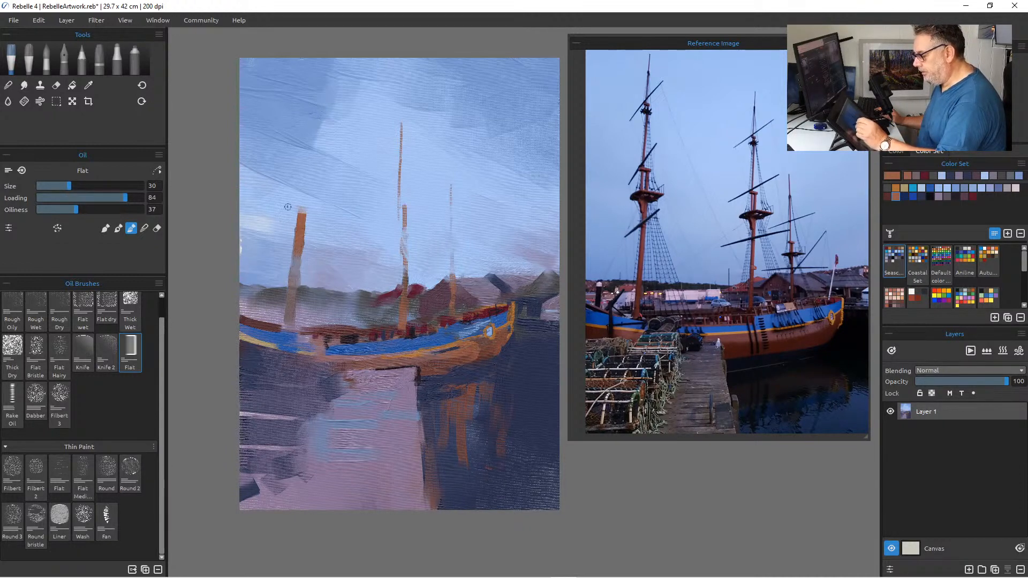
Extend the left mast into a tapering topmast near the canvas top, reducing the brush size to 18 and then 12.
{"action": "key", "text": "bracketleft"}
{"action": "key", "text": "bracketleft"}
{"action": "key", "text": "bracketleft"}
{"action": "left_click_drag", "start_coordinate": [306, 195], "coordinate": [301, 210]}
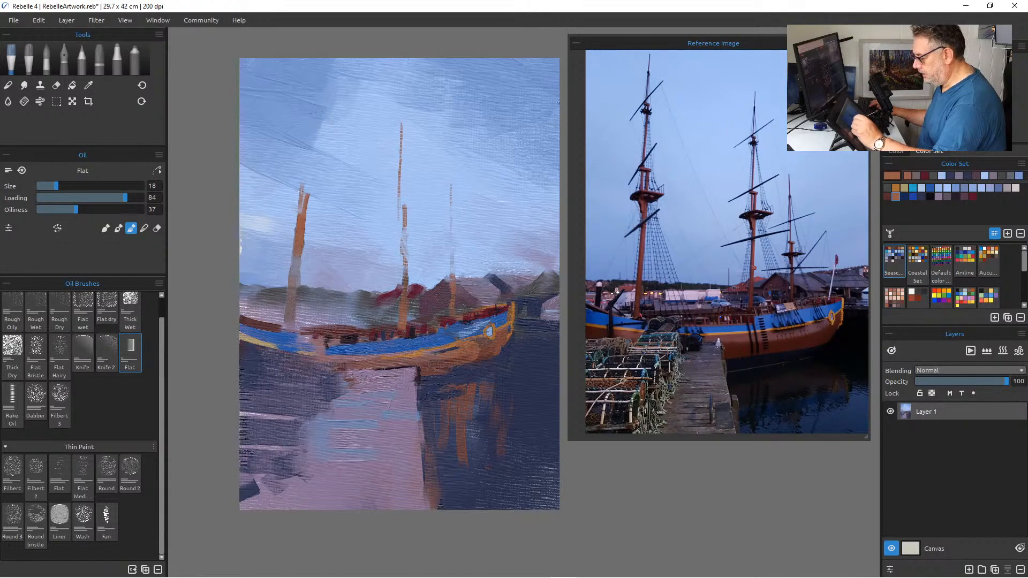
{"action": "key", "text": "bracketleft"}
{"action": "key", "text": "bracketleft"}
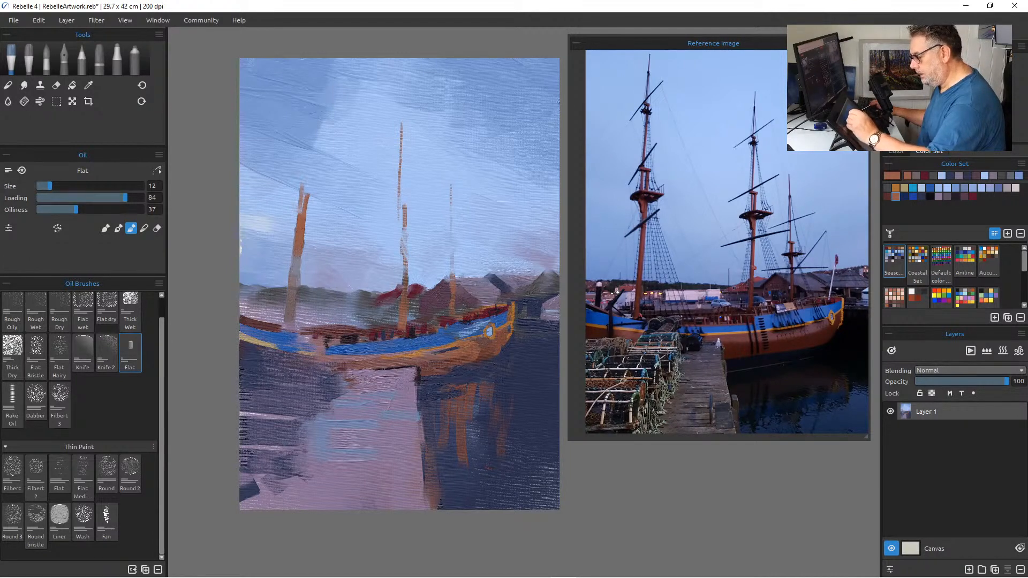
{"action": "left_click_drag", "start_coordinate": [315, 75], "coordinate": [306, 171]}
{"action": "left_click_drag", "start_coordinate": [308, 130], "coordinate": [304, 180]}
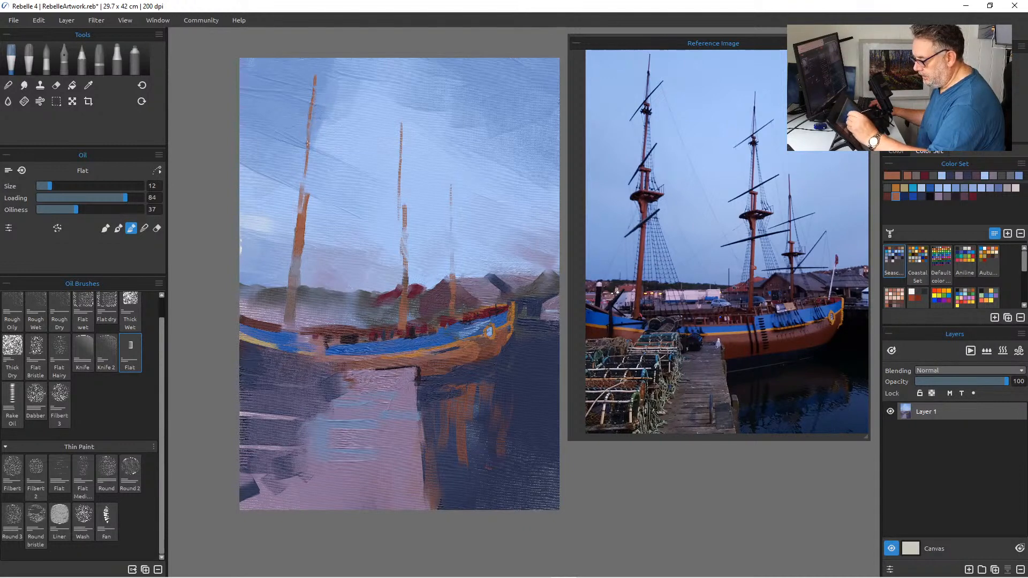
{"action": "left_click_drag", "start_coordinate": [307, 160], "coordinate": [303, 181]}
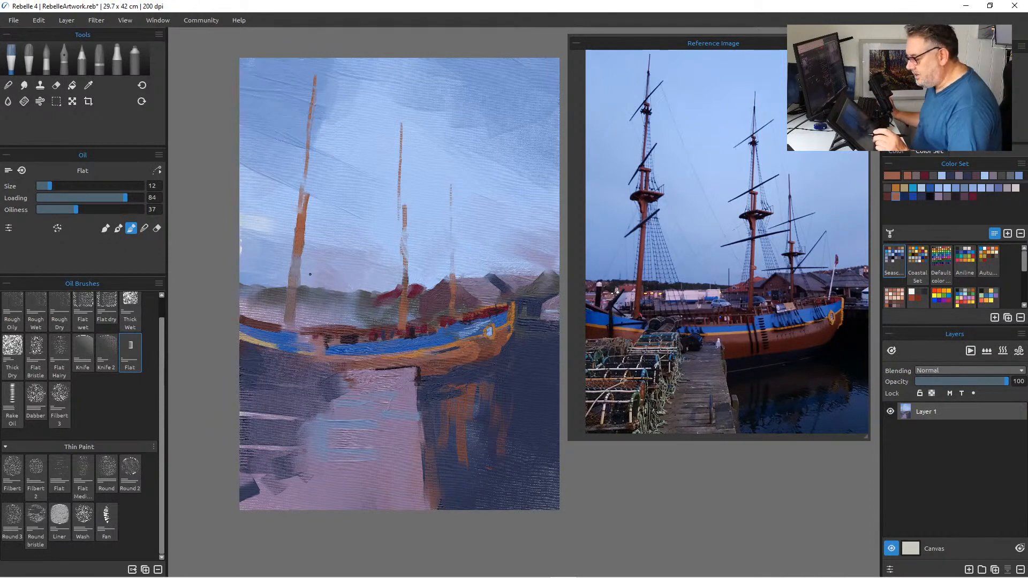
Add crow's nest platforms to the middle and left masts with a dark purple sampled from the shed.
{"action": "left_click", "coordinate": [435, 305], "text": "alt"}
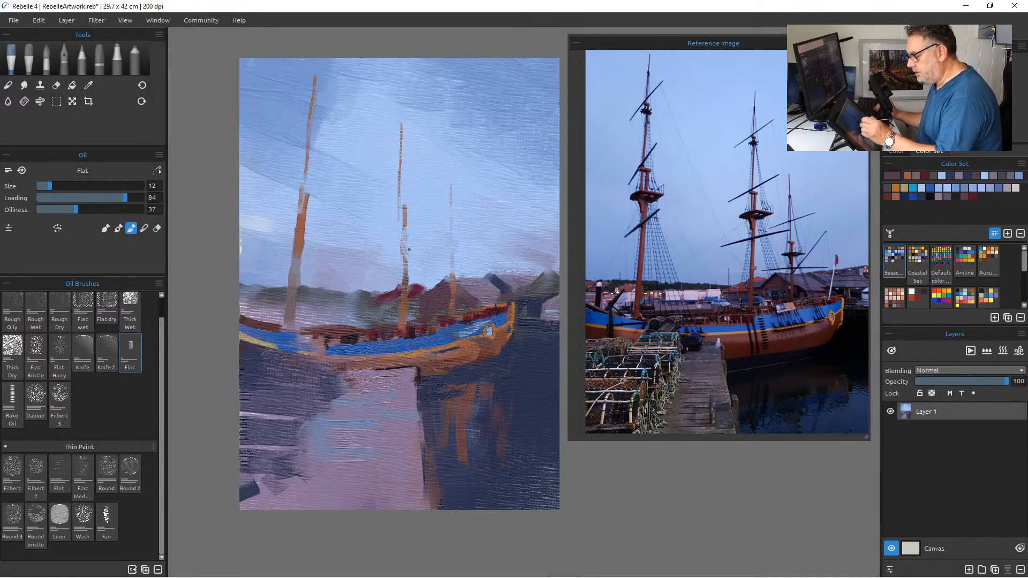
{"action": "left_click_drag", "start_coordinate": [399, 226], "coordinate": [418, 229]}
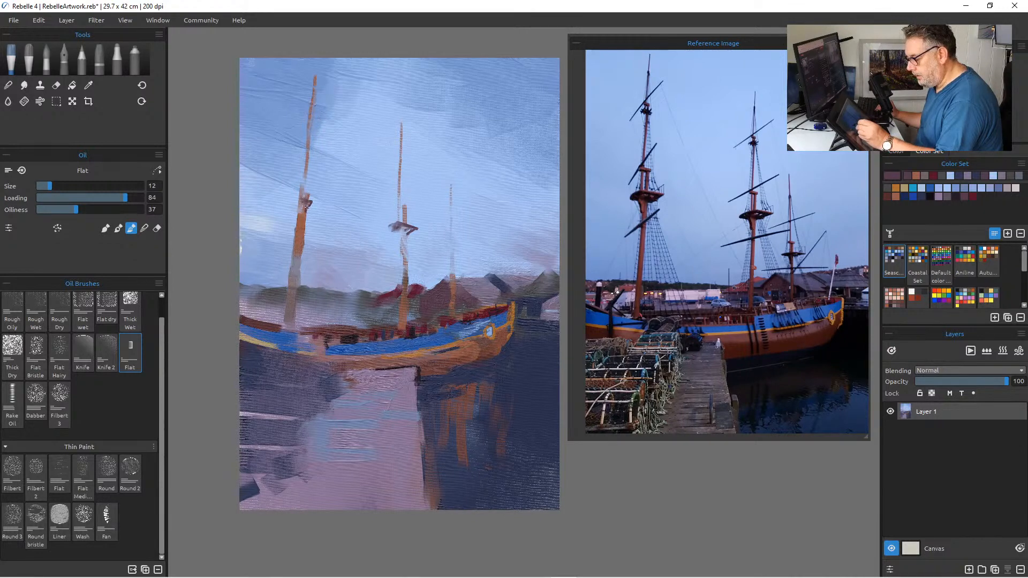
{"action": "left_click_drag", "start_coordinate": [288, 204], "coordinate": [294, 208]}
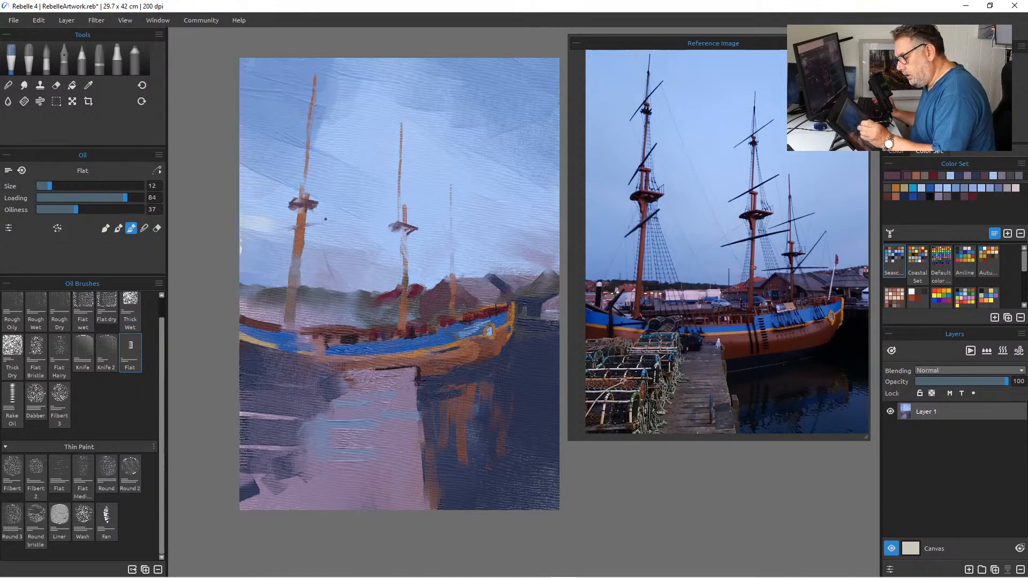
Paint three slanted yards across the left mast: below the platform, above it and near the masthead.
{"action": "left_click_drag", "start_coordinate": [327, 217], "coordinate": [292, 229]}
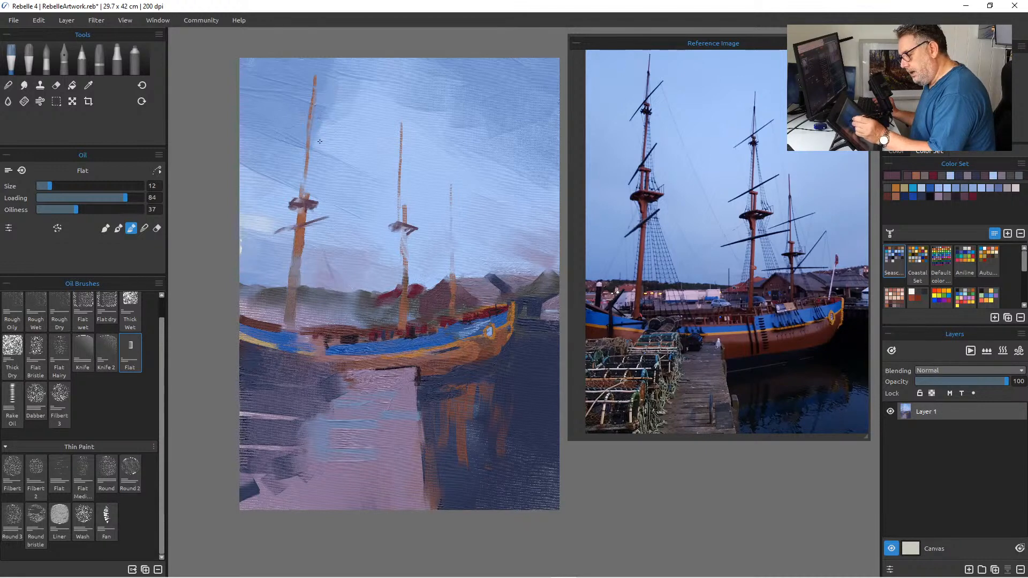
{"action": "left_click_drag", "start_coordinate": [322, 141], "coordinate": [293, 160]}
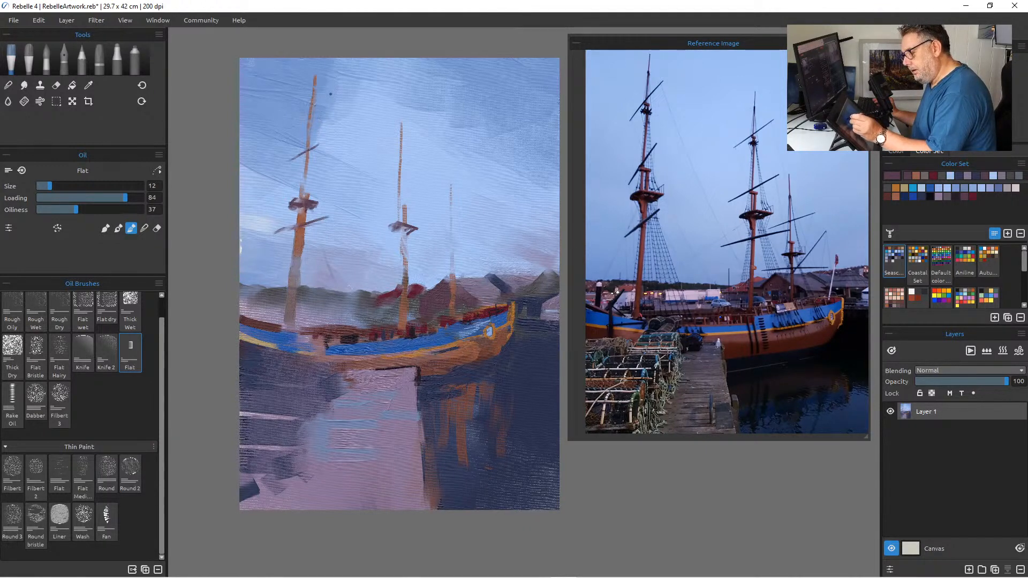
{"action": "left_click_drag", "start_coordinate": [311, 98], "coordinate": [290, 112]}
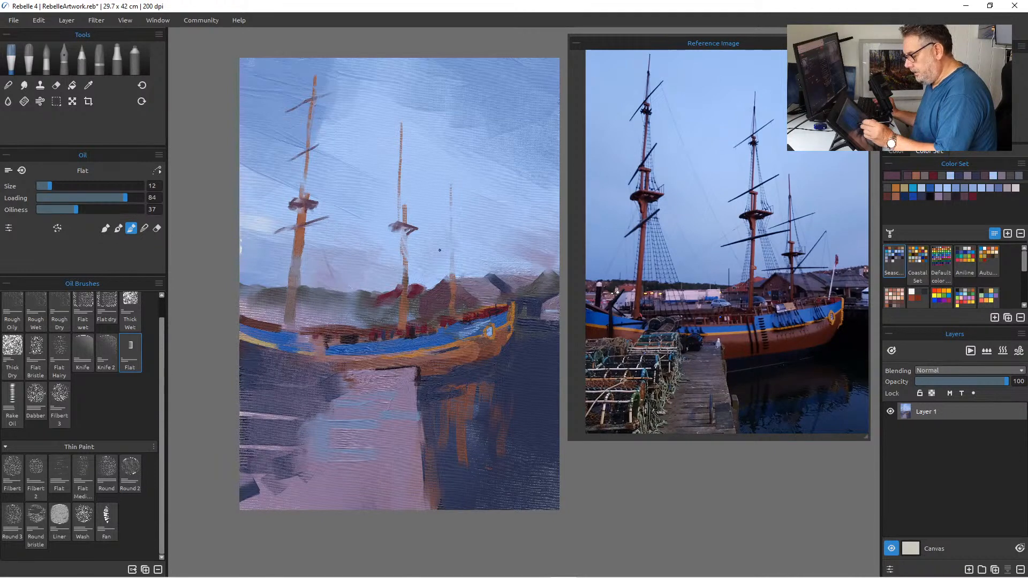
Paint three yards across the middle mast: a long one below the platform, one above it and one near the masthead.
{"action": "mouse_move", "coordinate": [399, 250]}
{"action": "left_mouse_down"}
{"action": "mouse_move", "coordinate": [444, 250]}
{"action": "mouse_move", "coordinate": [354, 255]}
{"action": "left_mouse_up"}
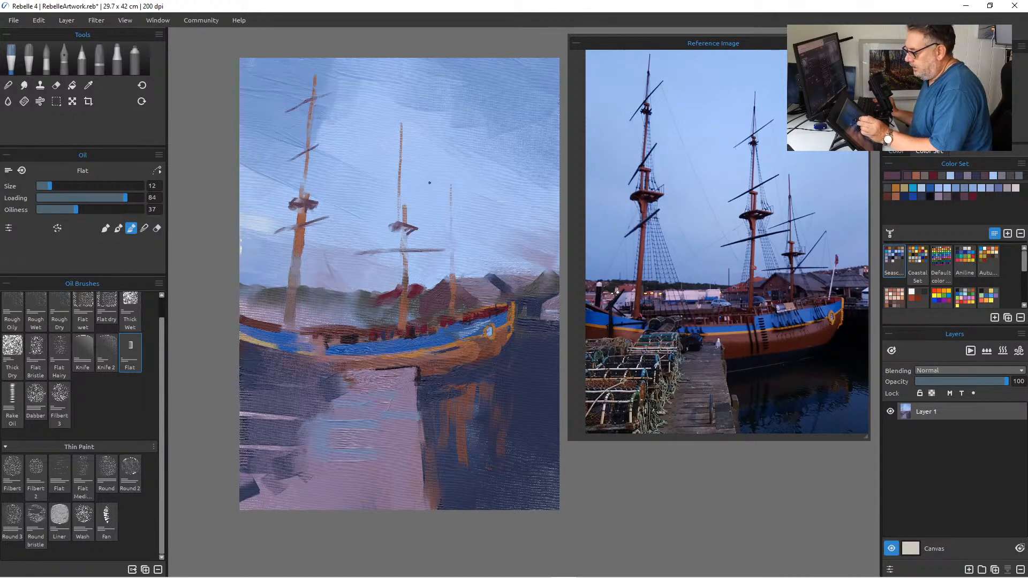
{"action": "left_click_drag", "start_coordinate": [426, 182], "coordinate": [376, 197]}
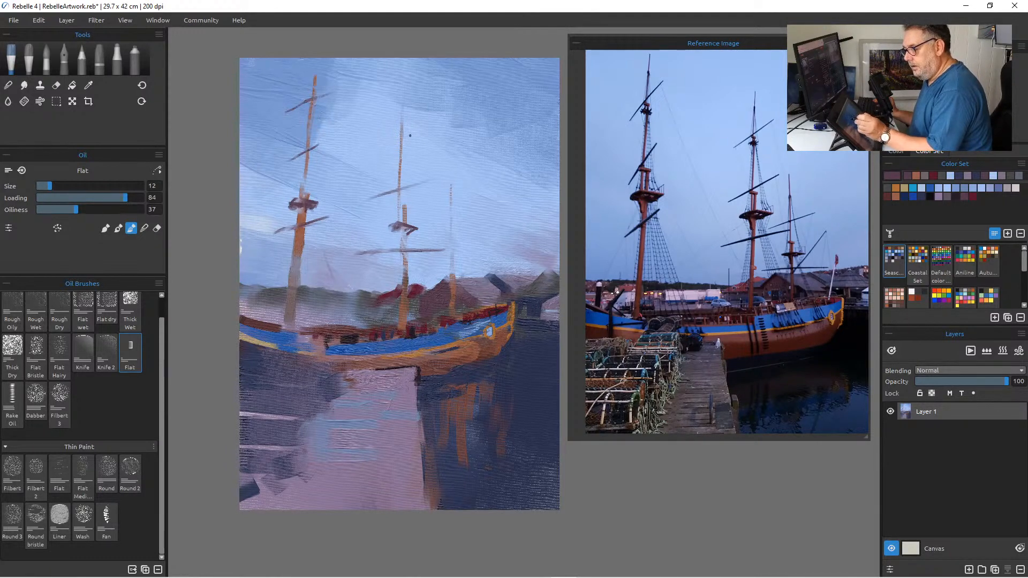
{"action": "left_click_drag", "start_coordinate": [421, 126], "coordinate": [386, 137]}
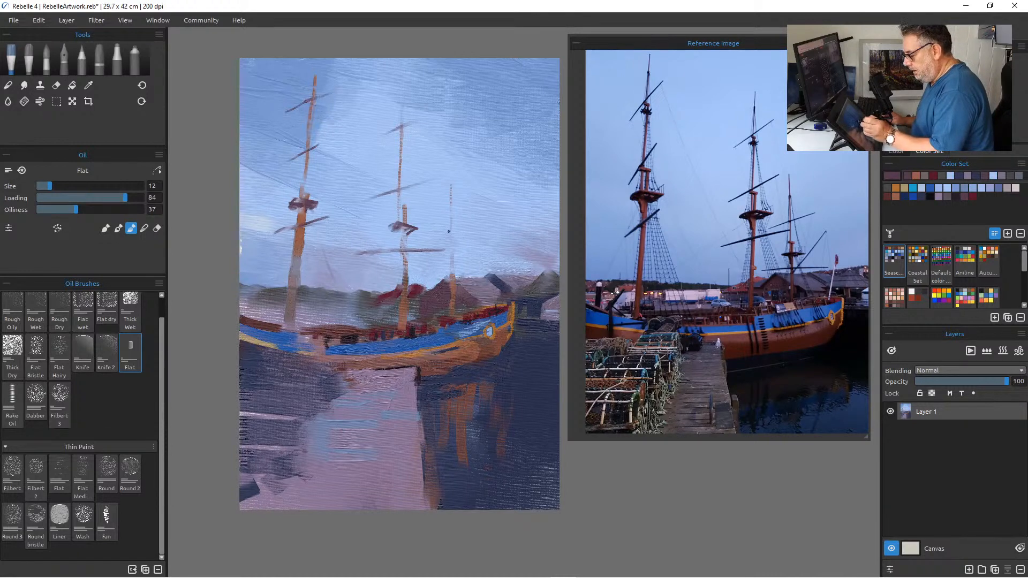
Paint a slanted dark yard across the upper part of the right mast.
{"action": "left_click_drag", "start_coordinate": [430, 233], "coordinate": [469, 227]}
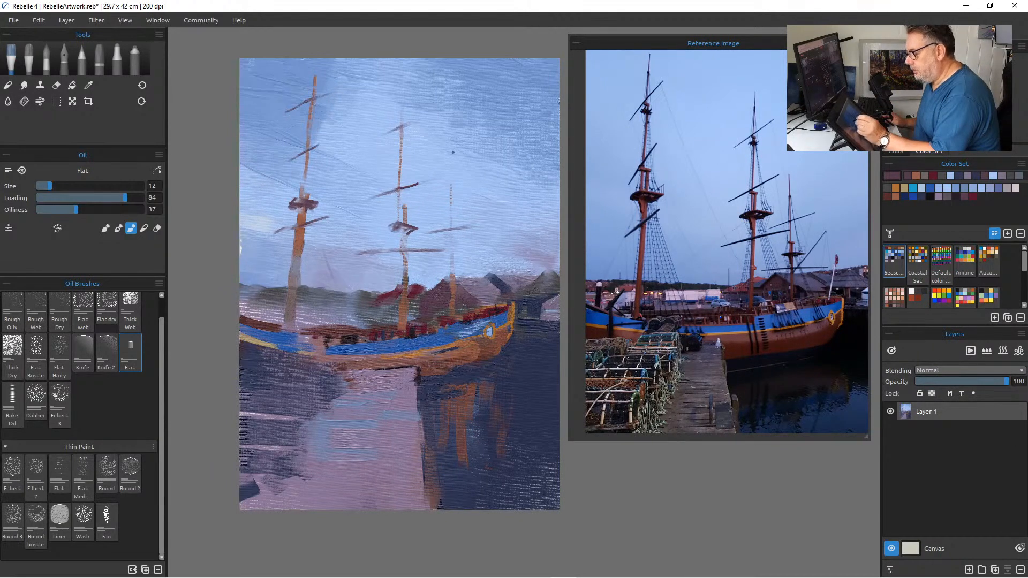
{"action": "left_click_drag", "start_coordinate": [522, 127], "coordinate": [473, 137]}
{"action": "left_click_drag", "start_coordinate": [503, 105], "coordinate": [496, 167]}
{"action": "key", "text": "ctrl+z"}
{"action": "key", "text": "ctrl+z"}
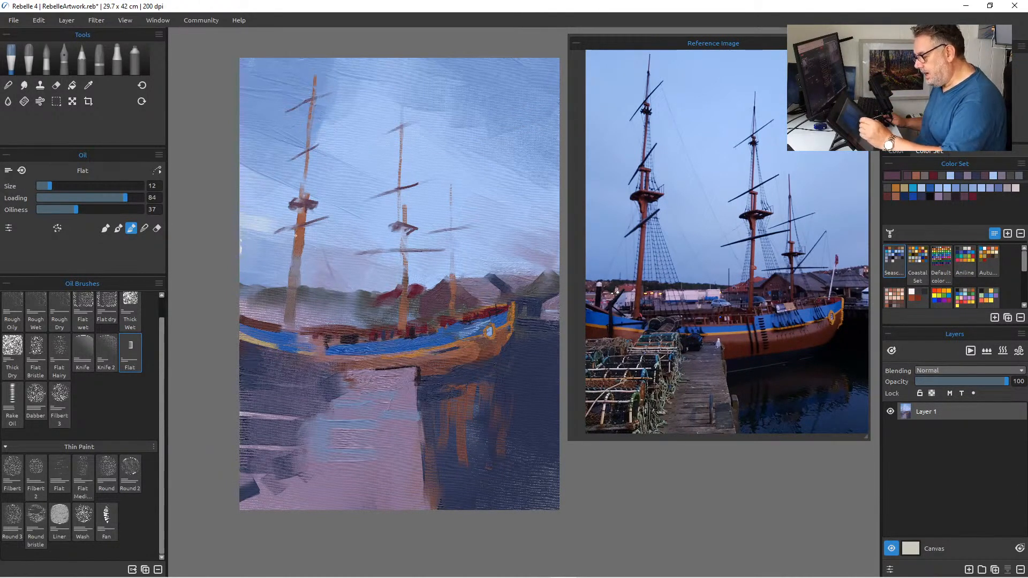
Reduce the brush size to 9 and paint thin dark shroud lines slanting down from the left mast's lower yard towards the right.
{"action": "key", "text": "bracketleft"}
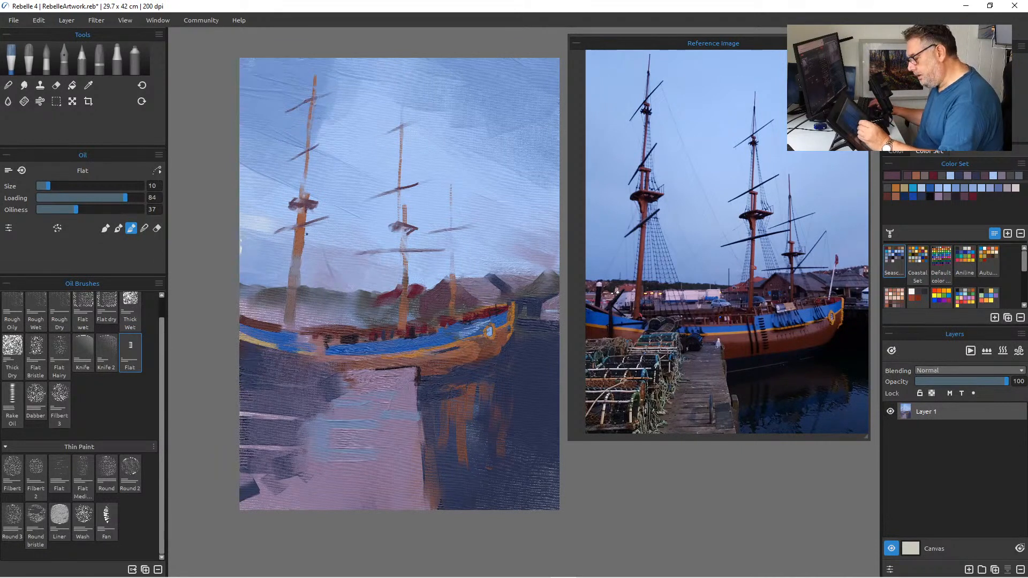
{"action": "key", "text": "bracketleft"}
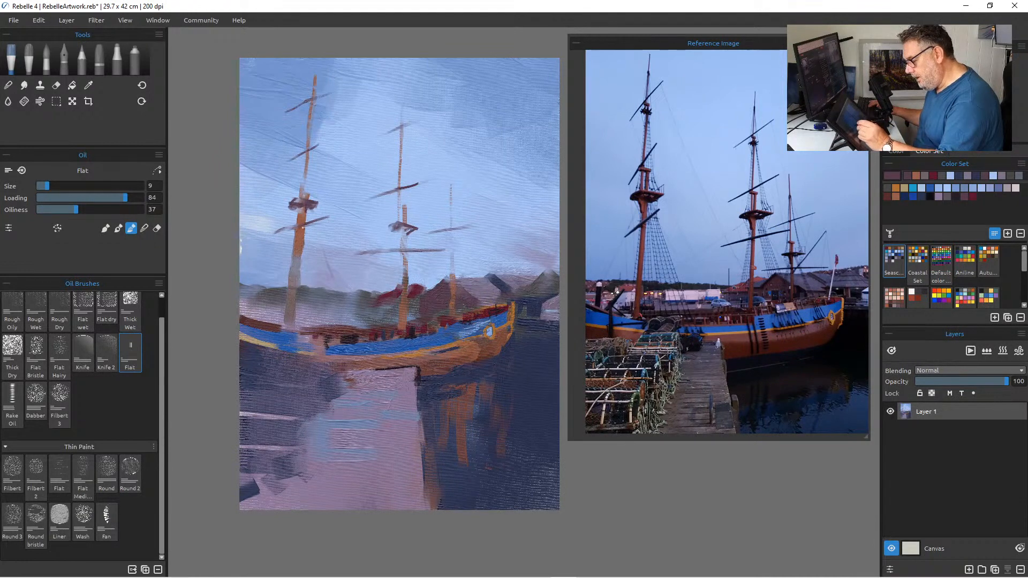
{"action": "left_click_drag", "start_coordinate": [304, 229], "coordinate": [323, 295]}
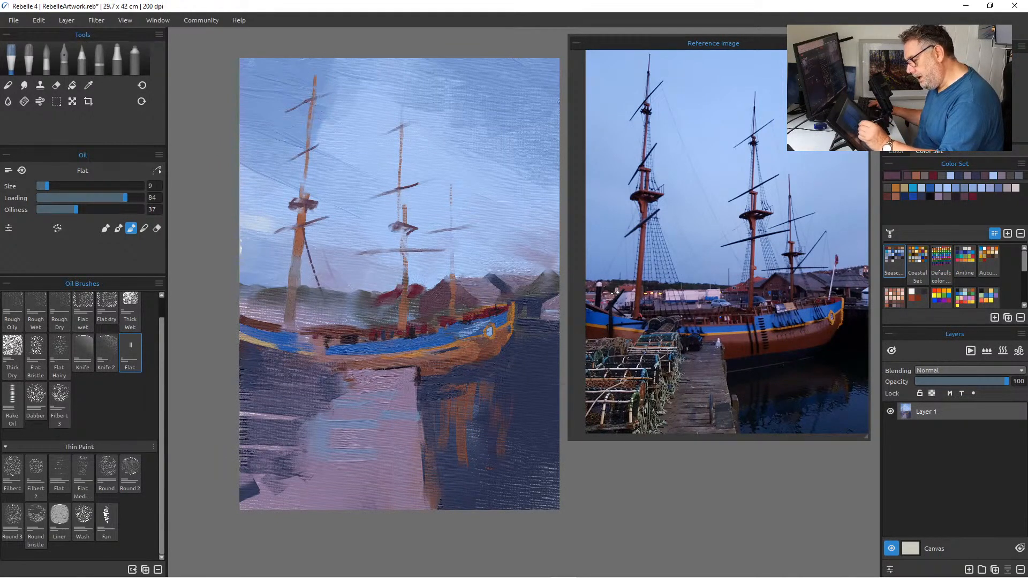
{"action": "left_click_drag", "start_coordinate": [309, 235], "coordinate": [322, 274]}
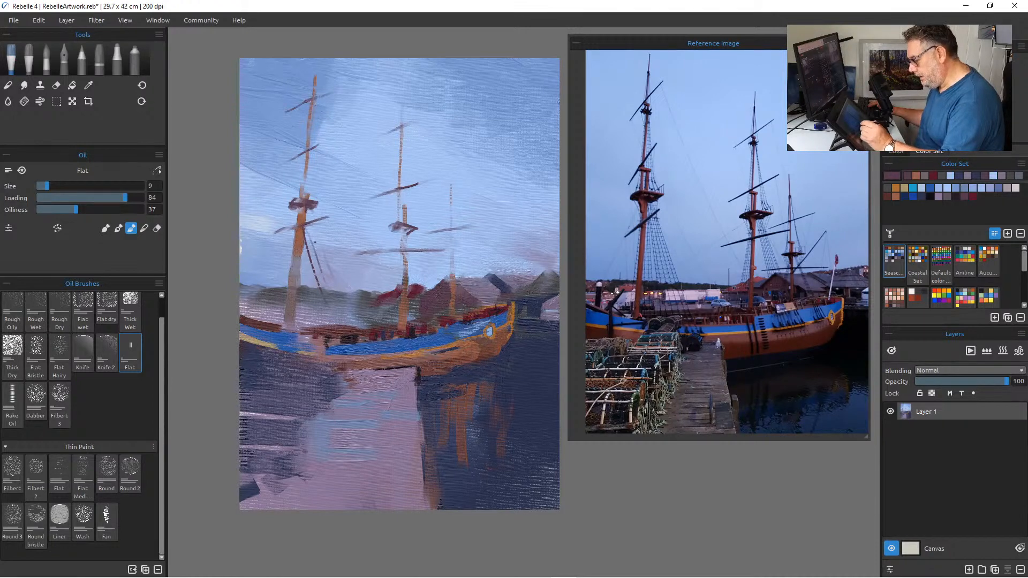
{"action": "left_click_drag", "start_coordinate": [311, 224], "coordinate": [324, 270]}
{"action": "left_click_drag", "start_coordinate": [315, 221], "coordinate": [334, 269]}
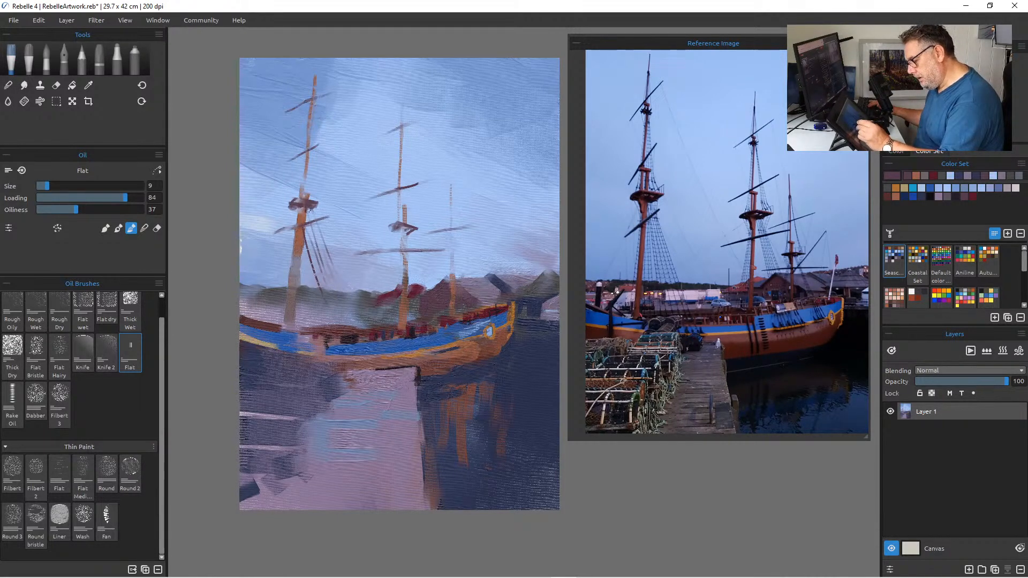
{"action": "left_click_drag", "start_coordinate": [318, 225], "coordinate": [348, 287]}
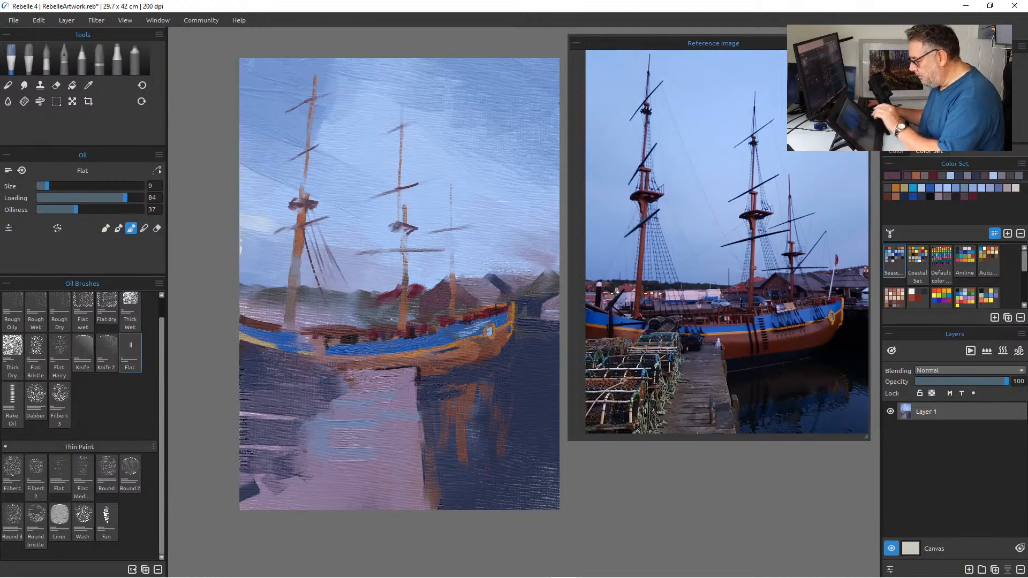
Switch to a muted blue and extend the left mast's shrouds down to the deck on both sides of the mast.
{"action": "left_click", "coordinate": [999, 188]}
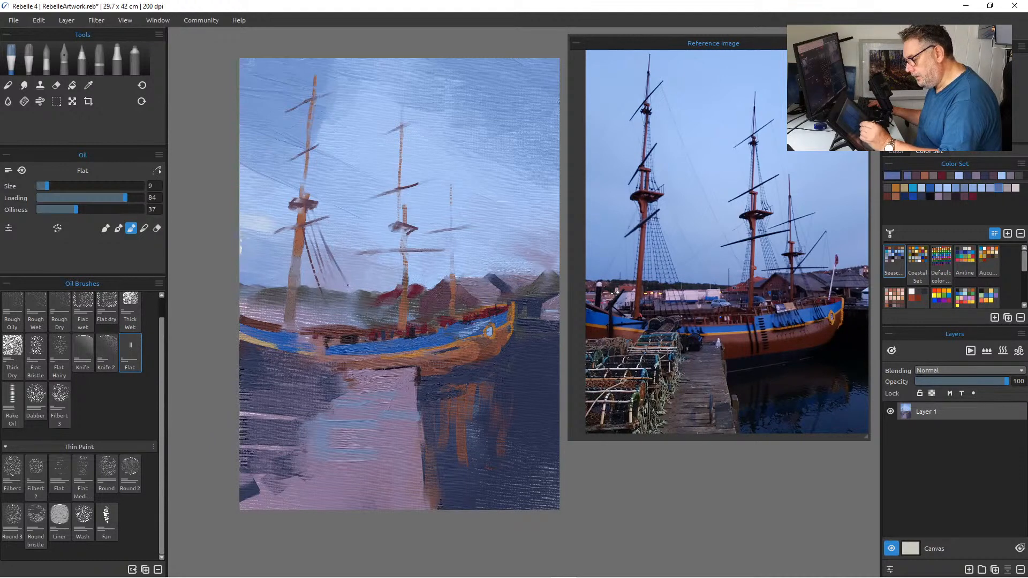
{"action": "left_click_drag", "start_coordinate": [315, 232], "coordinate": [342, 291]}
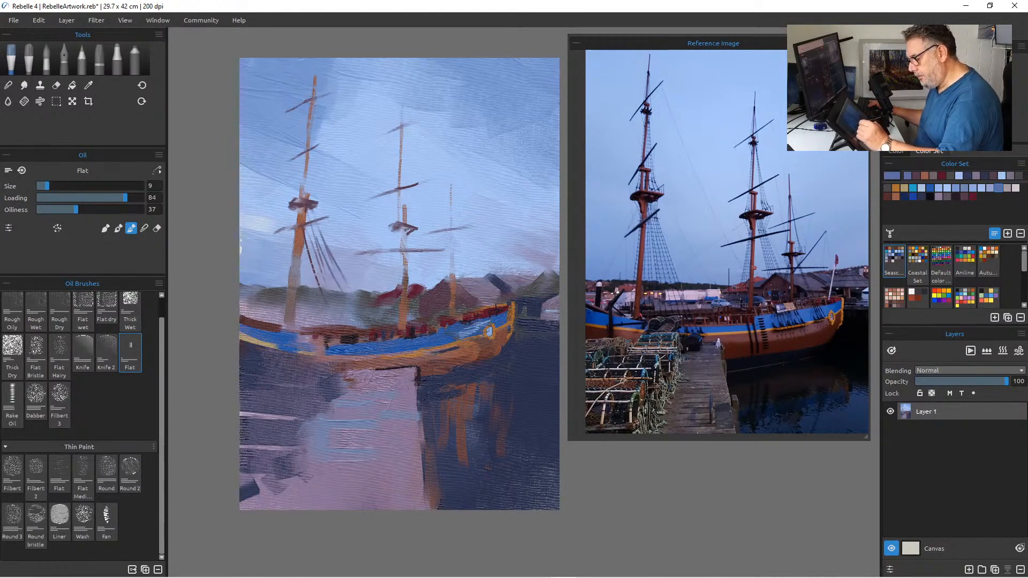
{"action": "left_click_drag", "start_coordinate": [304, 227], "coordinate": [308, 272]}
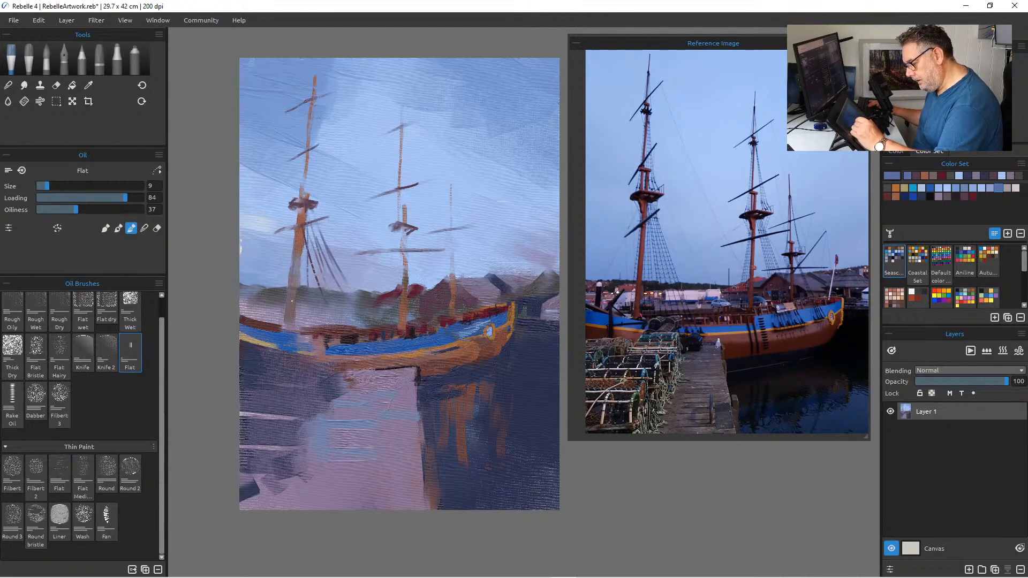
{"action": "left_click_drag", "start_coordinate": [294, 231], "coordinate": [272, 325]}
{"action": "left_click_drag", "start_coordinate": [300, 235], "coordinate": [323, 325]}
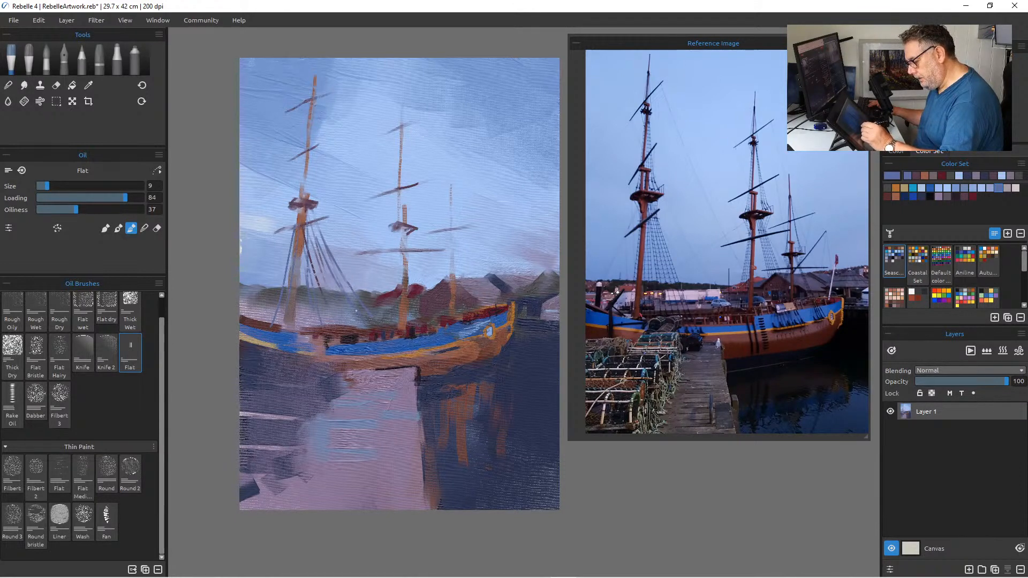
Paint thin blue shroud lines down both sides of the middle mast and beside the right mast.
{"action": "mouse_move", "coordinate": [413, 229]}
{"action": "left_mouse_down"}
{"action": "mouse_move", "coordinate": [433, 299]}
{"action": "mouse_move", "coordinate": [414, 249]}
{"action": "mouse_move", "coordinate": [420, 288]}
{"action": "left_mouse_up"}
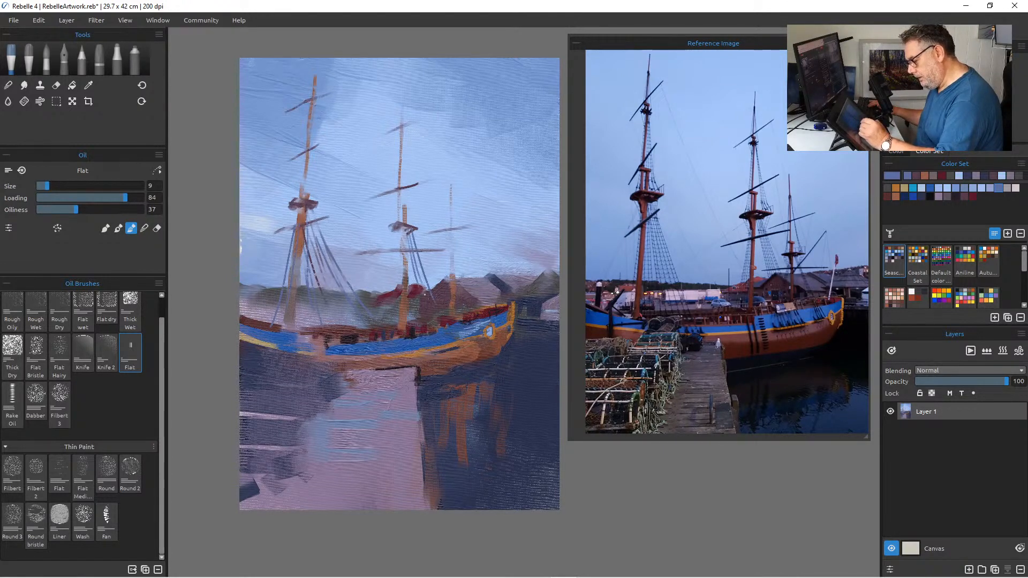
{"action": "left_click_drag", "start_coordinate": [415, 236], "coordinate": [433, 297]}
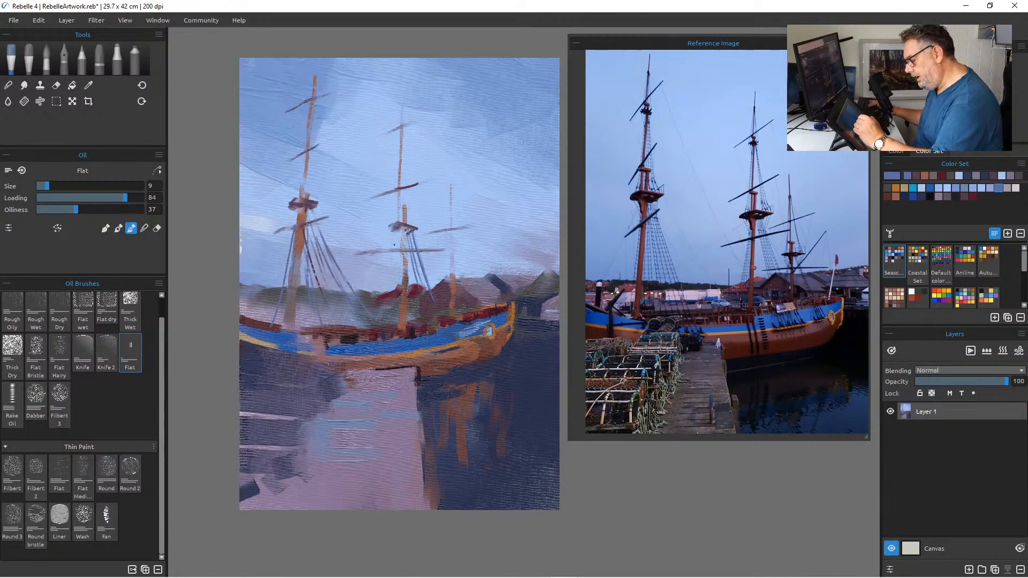
{"action": "left_click_drag", "start_coordinate": [394, 258], "coordinate": [382, 292]}
{"action": "left_click_drag", "start_coordinate": [391, 257], "coordinate": [377, 290]}
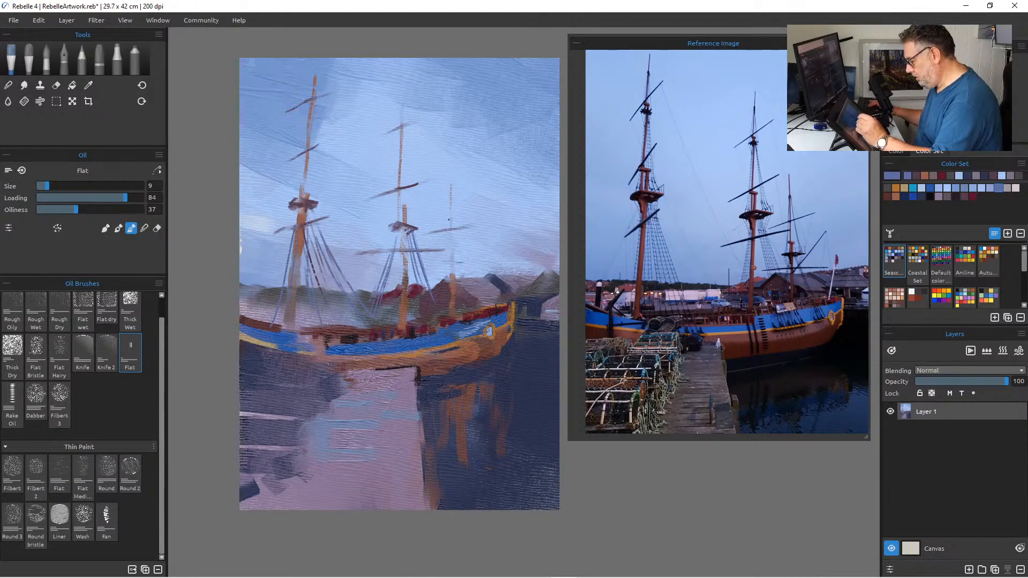
{"action": "left_click_drag", "start_coordinate": [455, 230], "coordinate": [465, 261]}
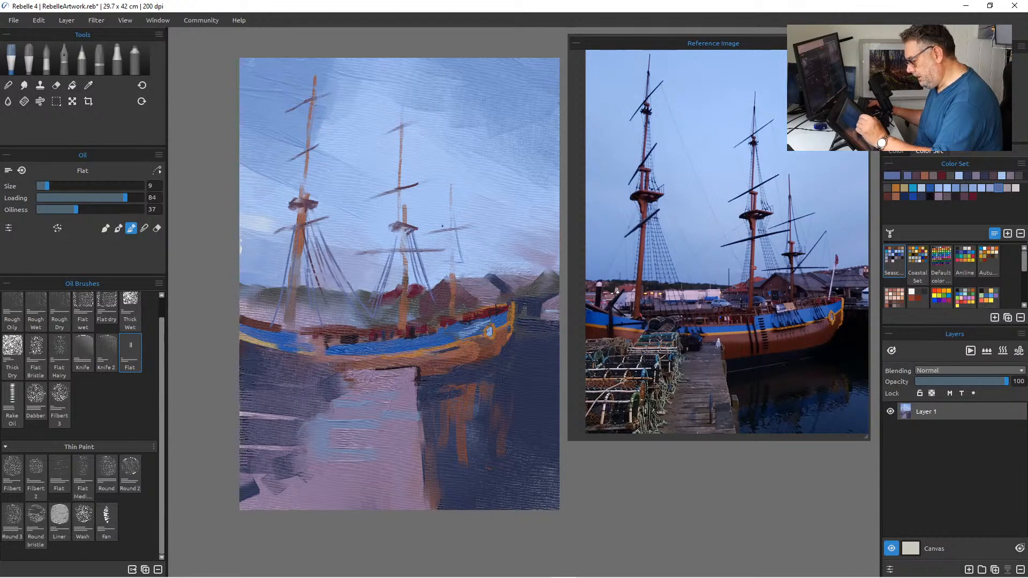
{"action": "mouse_move", "coordinate": [450, 224]}
{"action": "left_mouse_down"}
{"action": "mouse_move", "coordinate": [446, 255]}
{"action": "mouse_move", "coordinate": [465, 299]}
{"action": "left_mouse_up"}
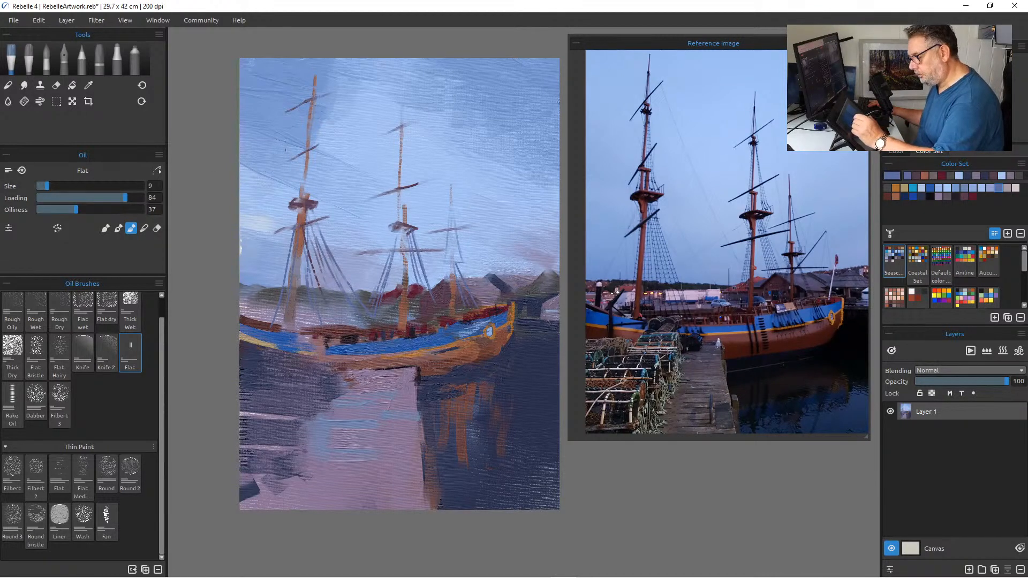
Paint rigging lines along the left topmast and add crosswise ropes over the shrouds of the left and middle masts.
{"action": "mouse_move", "coordinate": [314, 150]}
{"action": "left_mouse_down"}
{"action": "mouse_move", "coordinate": [311, 187]}
{"action": "mouse_move", "coordinate": [335, 259]}
{"action": "left_mouse_up"}
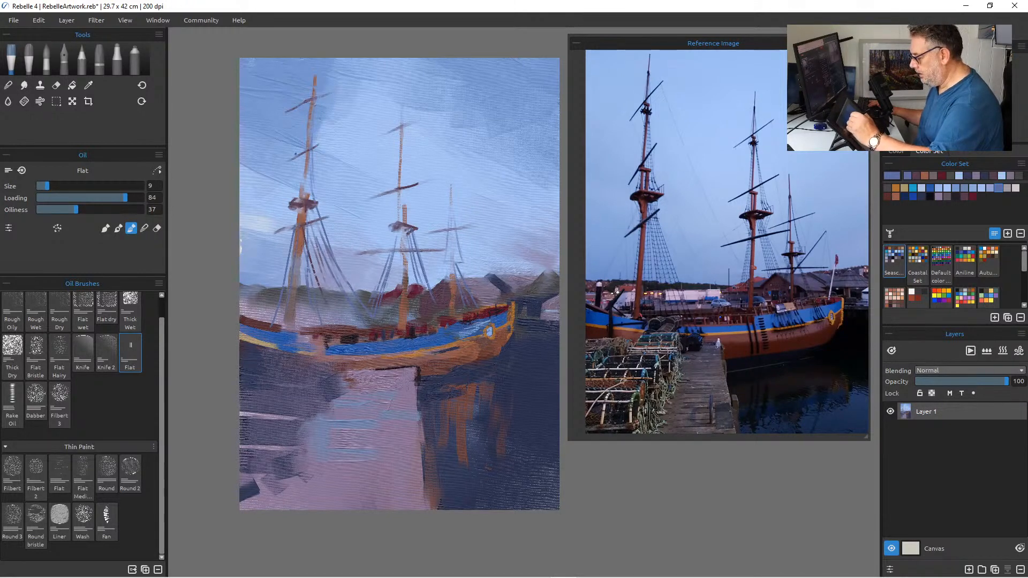
{"action": "left_click_drag", "start_coordinate": [313, 115], "coordinate": [315, 167]}
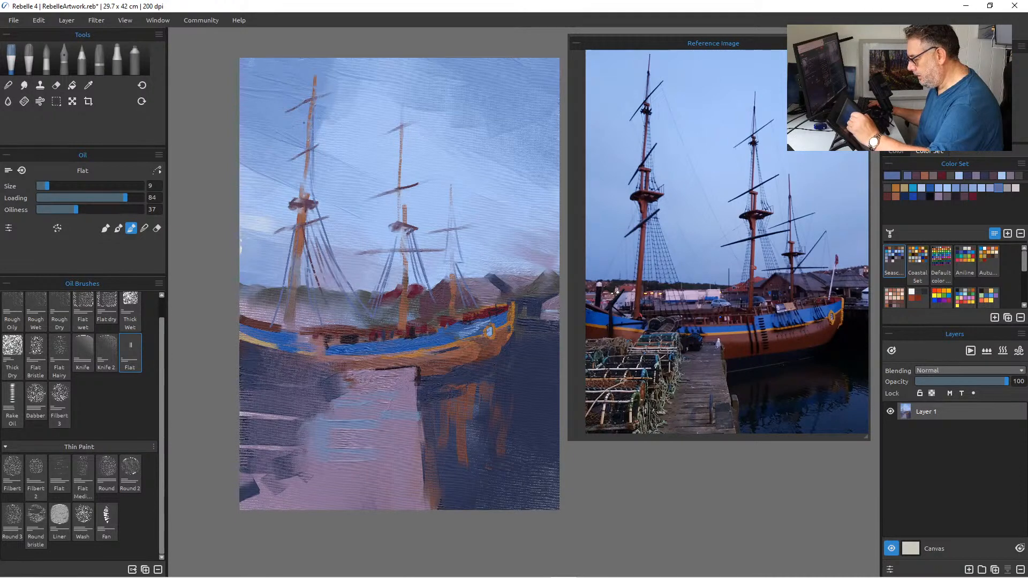
{"action": "left_click_drag", "start_coordinate": [315, 174], "coordinate": [317, 201]}
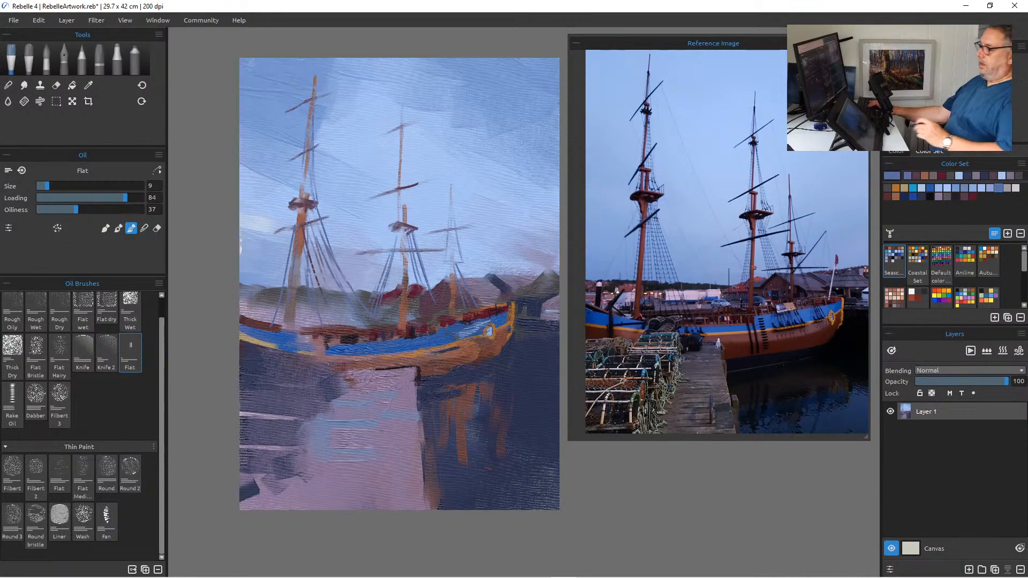
{"action": "mouse_move", "coordinate": [323, 241]}
{"action": "left_mouse_down"}
{"action": "mouse_move", "coordinate": [309, 243]}
{"action": "mouse_move", "coordinate": [310, 272]}
{"action": "left_mouse_up"}
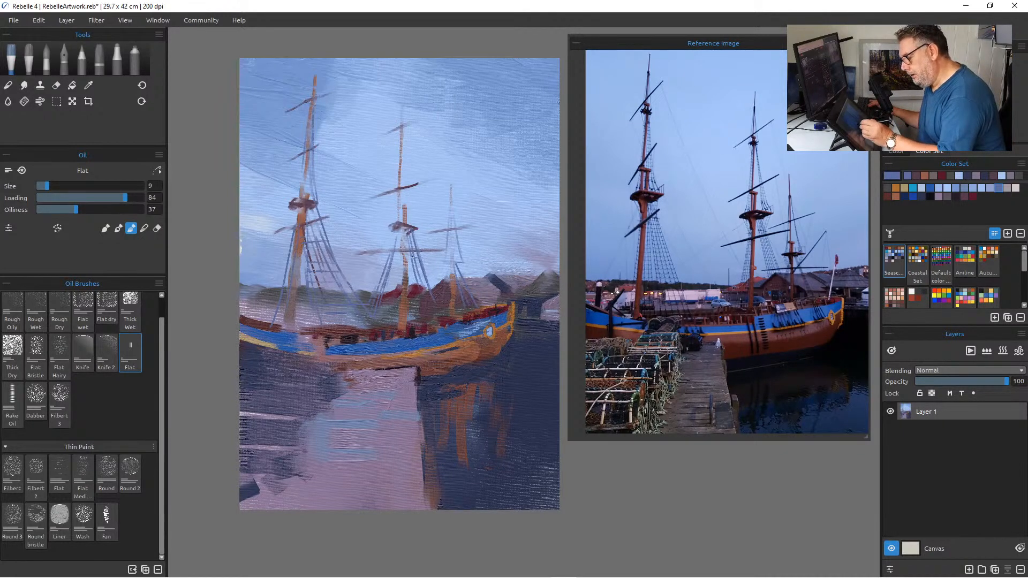
{"action": "left_click_drag", "start_coordinate": [421, 263], "coordinate": [408, 263]}
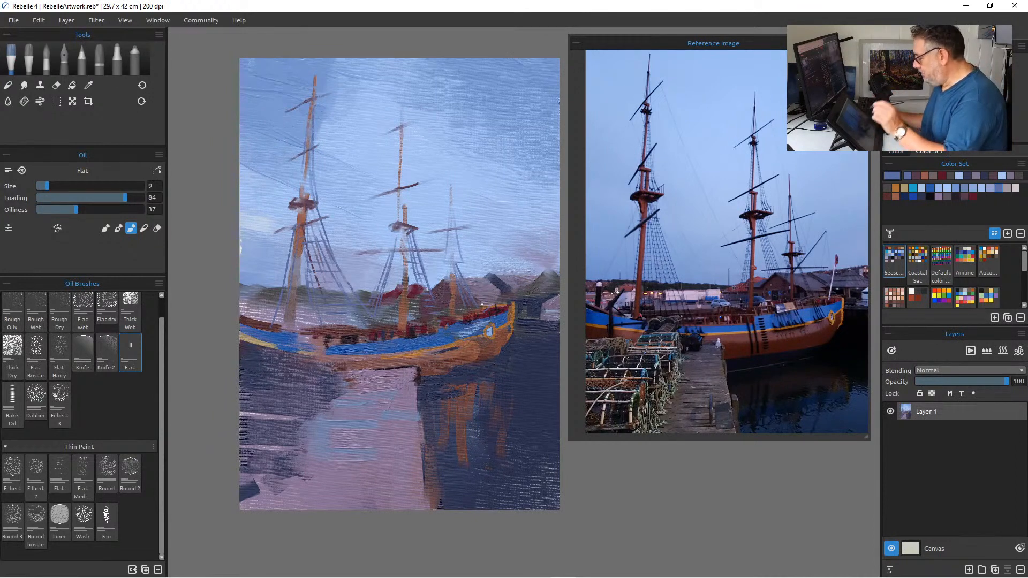
Pick the tan swatch, enlarge the brush to 25 and paint light highlights down the left and middle masts.
{"action": "left_click", "coordinate": [905, 189]}
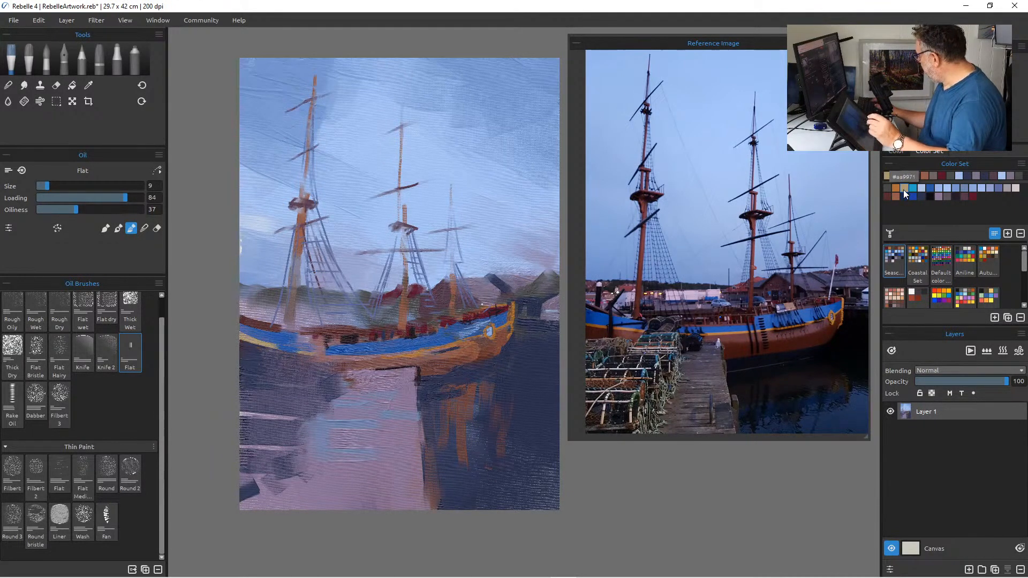
{"action": "key", "text": "]"}
{"action": "key", "text": "]"}
{"action": "key", "text": "]"}
{"action": "key", "text": "]"}
{"action": "key", "text": "]"}
{"action": "key", "text": "]"}
{"action": "key", "text": "]"}
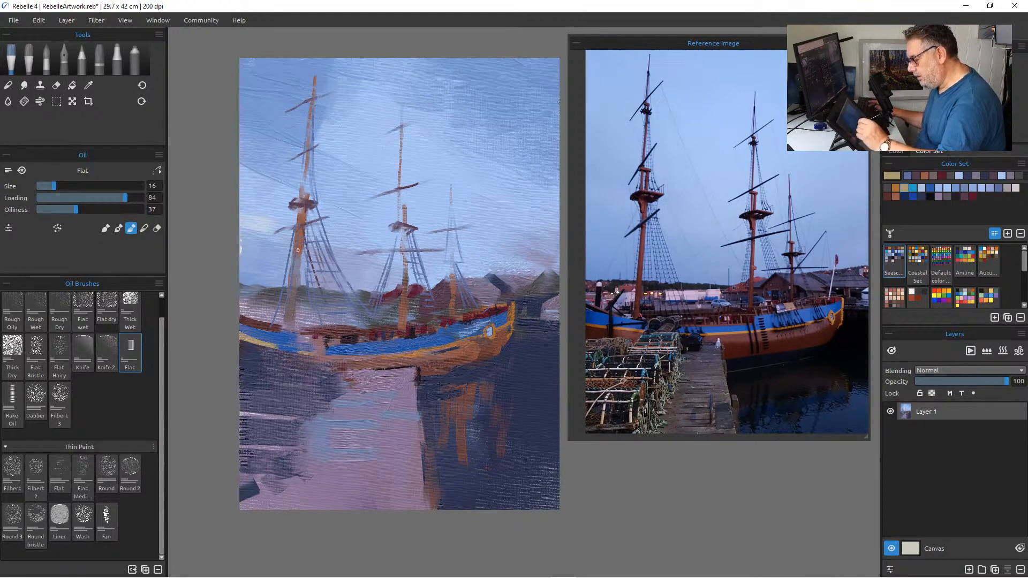
{"action": "key", "text": "]"}
{"action": "left_click_drag", "start_coordinate": [298, 247], "coordinate": [292, 318]}
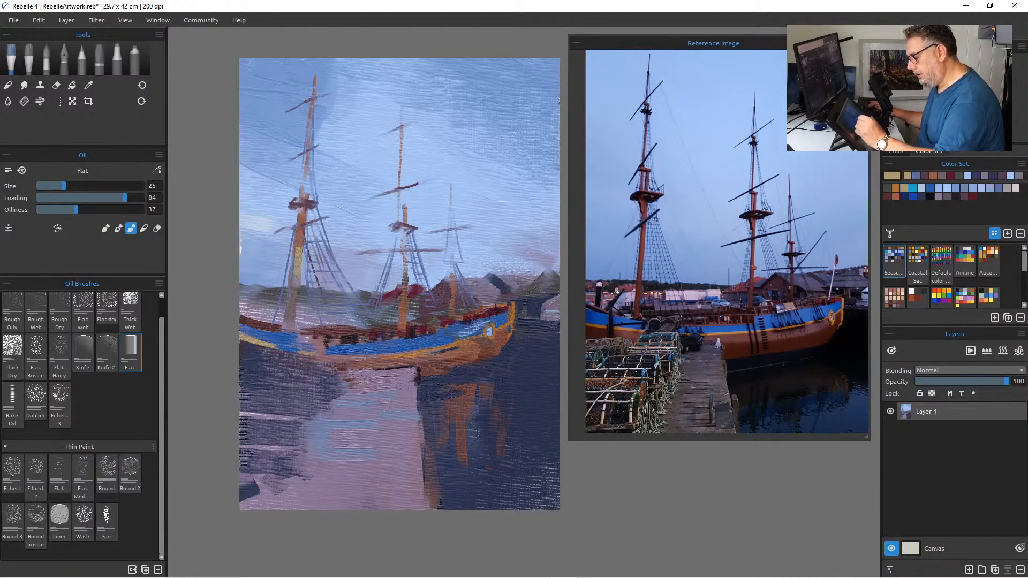
{"action": "left_click_drag", "start_coordinate": [405, 207], "coordinate": [405, 220]}
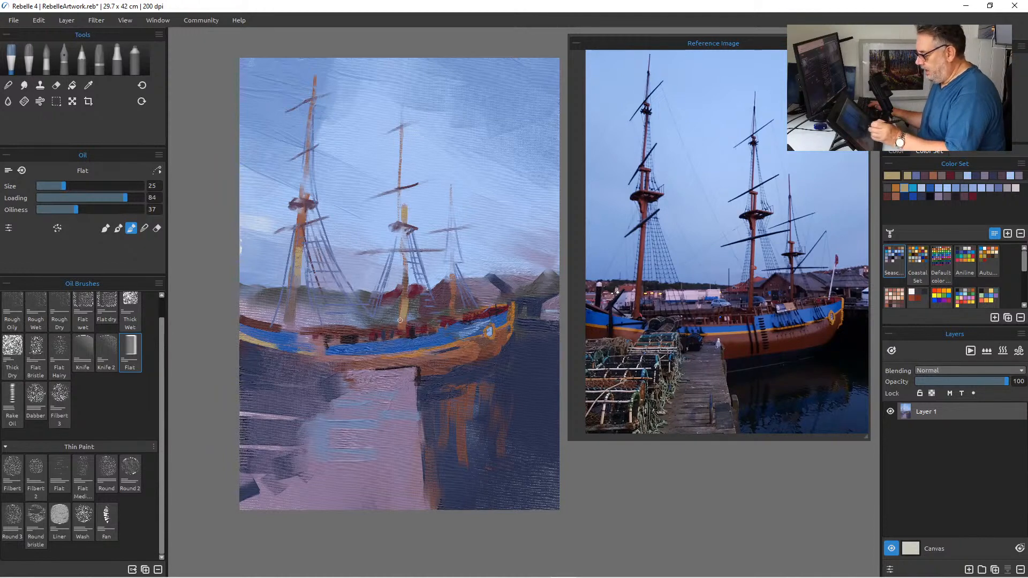
Paint tan highlights along the ship's lower hull stripe, reducing the brush size to 14 for the left section.
{"action": "left_click_drag", "start_coordinate": [370, 357], "coordinate": [408, 354]}
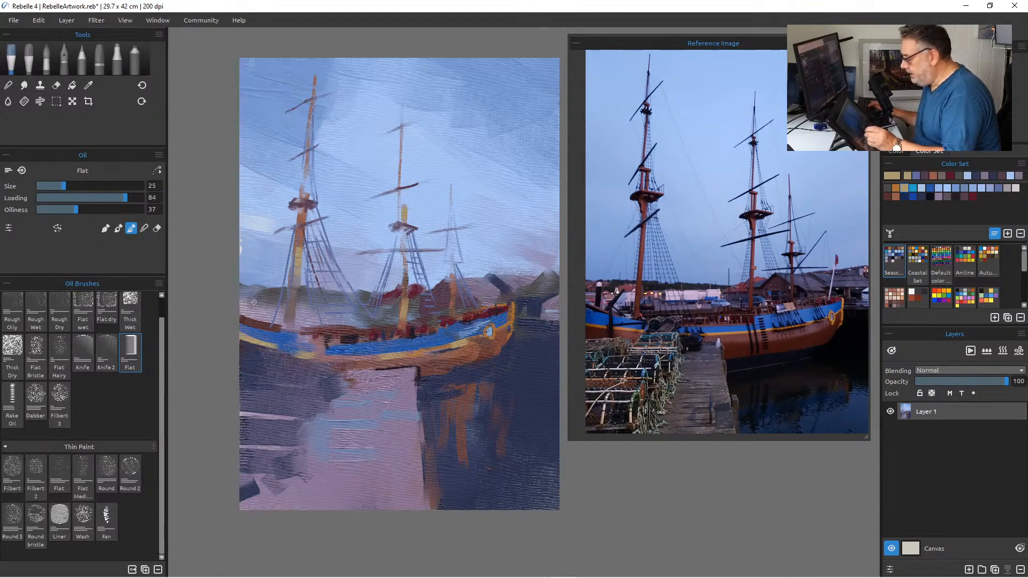
{"action": "key", "text": "bracketleft"}
{"action": "key", "text": "bracketleft"}
{"action": "key", "text": "bracketleft"}
{"action": "key", "text": "bracketleft"}
{"action": "key", "text": "bracketleft"}
{"action": "left_click_drag", "start_coordinate": [272, 346], "coordinate": [315, 355]}
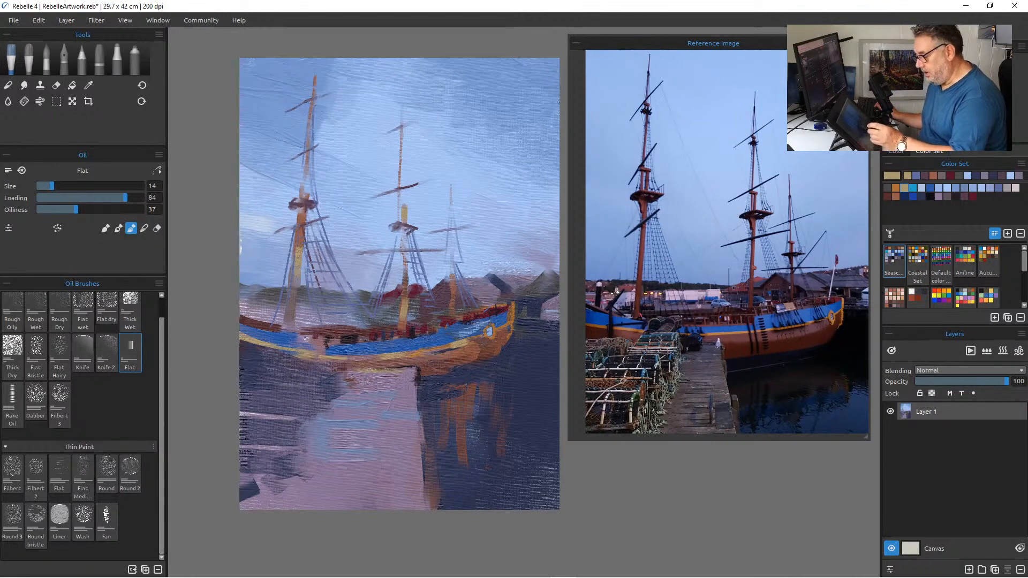
Set the brush size to 45 and paint broad tan reflections in the water below the hull's left end.
{"action": "key", "text": "bracketright"}
{"action": "key", "text": "bracketright"}
{"action": "key", "text": "bracketright"}
{"action": "key", "text": "bracketright"}
{"action": "key", "text": "bracketright"}
{"action": "key", "text": "bracketright"}
{"action": "key", "text": "bracketright"}
{"action": "key", "text": "bracketright"}
{"action": "key", "text": "bracketright"}
{"action": "key", "text": "bracketleft"}
{"action": "key", "text": "bracketleft"}
{"action": "key", "text": "bracketleft"}
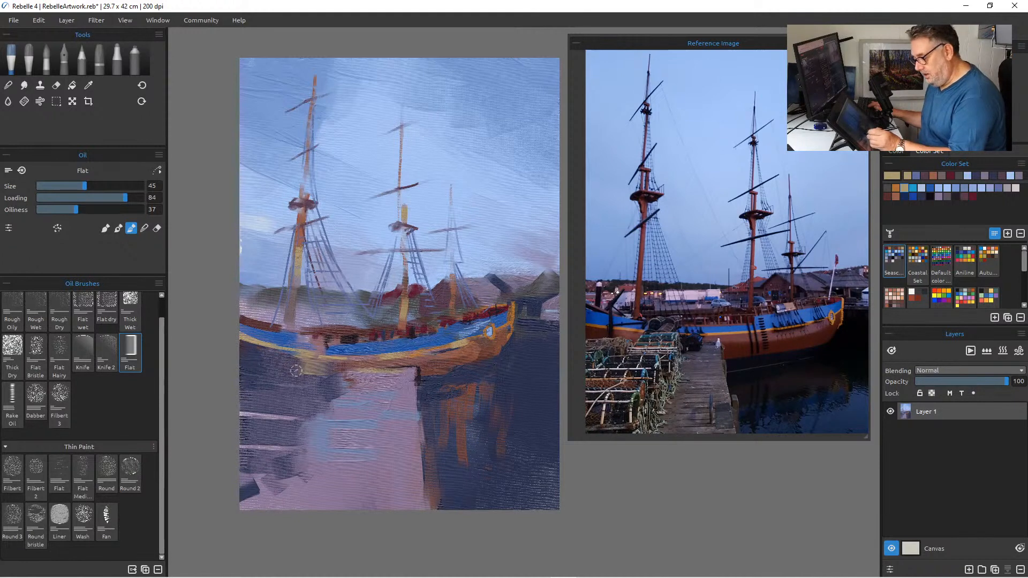
{"action": "mouse_move", "coordinate": [273, 357]}
{"action": "left_mouse_down"}
{"action": "mouse_move", "coordinate": [240, 346]}
{"action": "mouse_move", "coordinate": [256, 363]}
{"action": "left_mouse_up"}
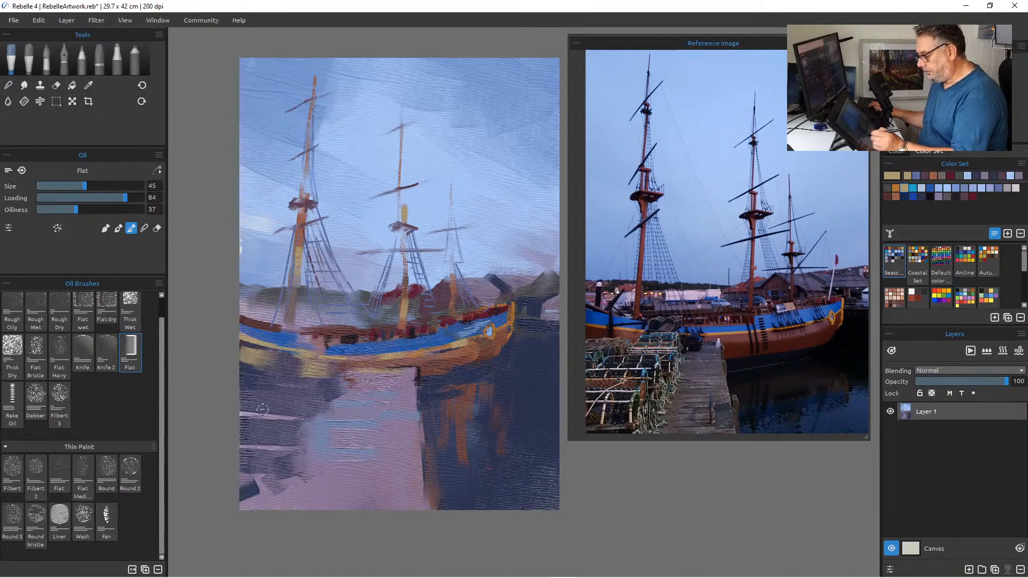
Reduce the brush size to 35 and dab tan strokes down the pier's left edge to the lower left foreground.
{"action": "key", "text": "bracketleft"}
{"action": "key", "text": "bracketleft"}
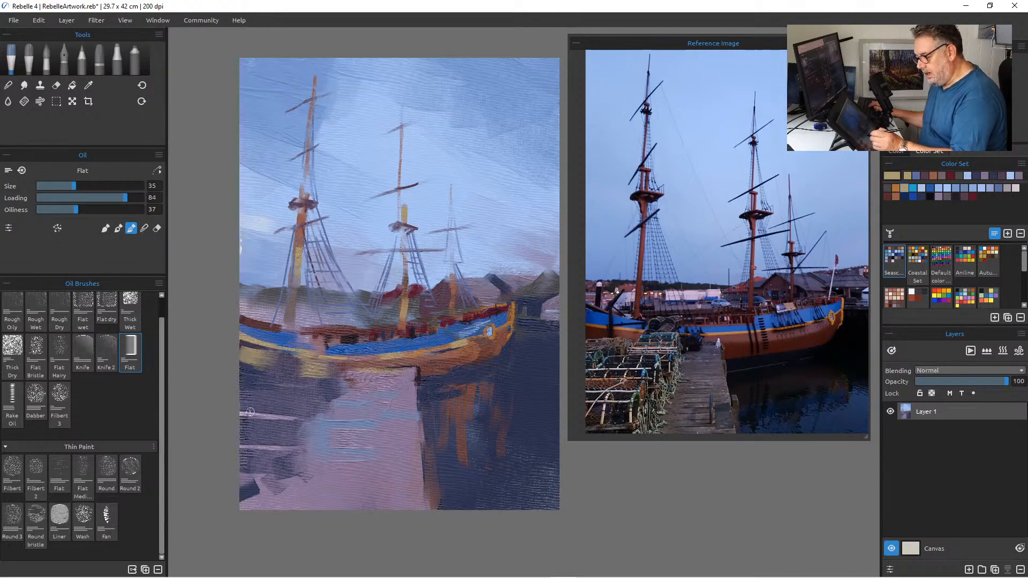
{"action": "mouse_move", "coordinate": [319, 399]}
{"action": "left_mouse_down"}
{"action": "mouse_move", "coordinate": [328, 396]}
{"action": "mouse_move", "coordinate": [311, 424]}
{"action": "mouse_move", "coordinate": [303, 409]}
{"action": "mouse_move", "coordinate": [299, 439]}
{"action": "left_mouse_up"}
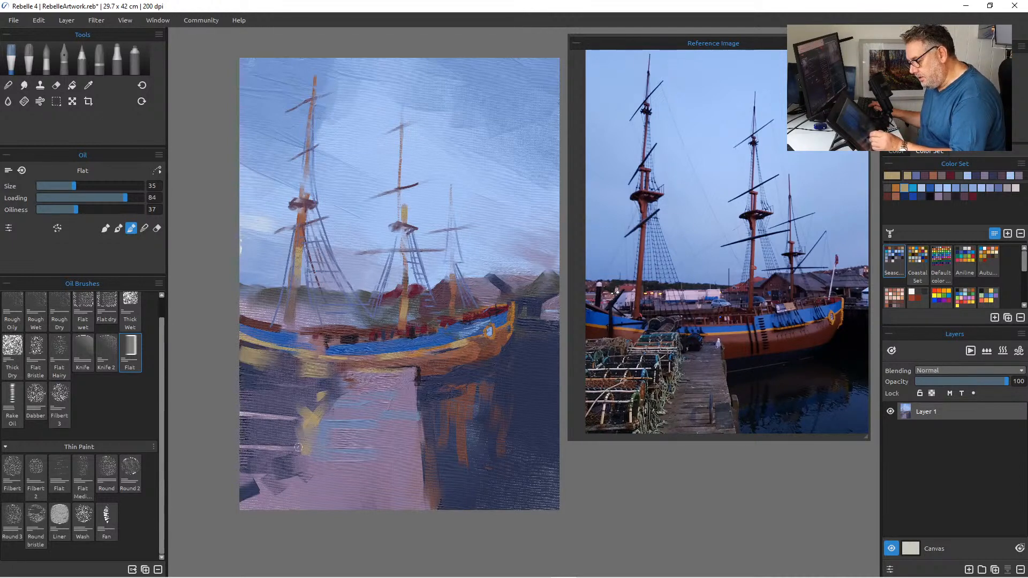
{"action": "left_click_drag", "start_coordinate": [289, 440], "coordinate": [285, 495]}
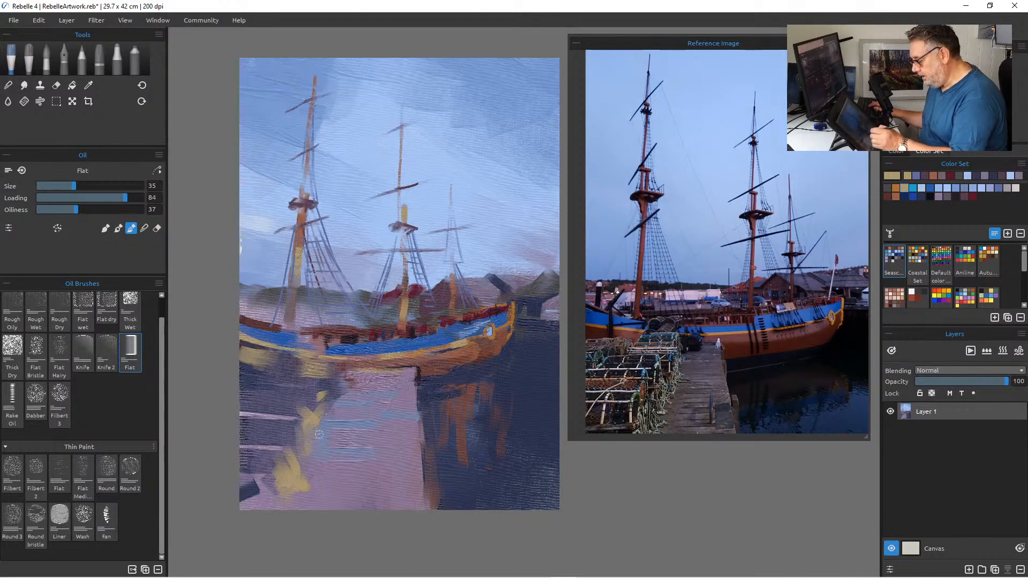
Choose a dark purple and paint it over the tan patch at the pier's lower left edge.
{"action": "left_click", "coordinate": [924, 177]}
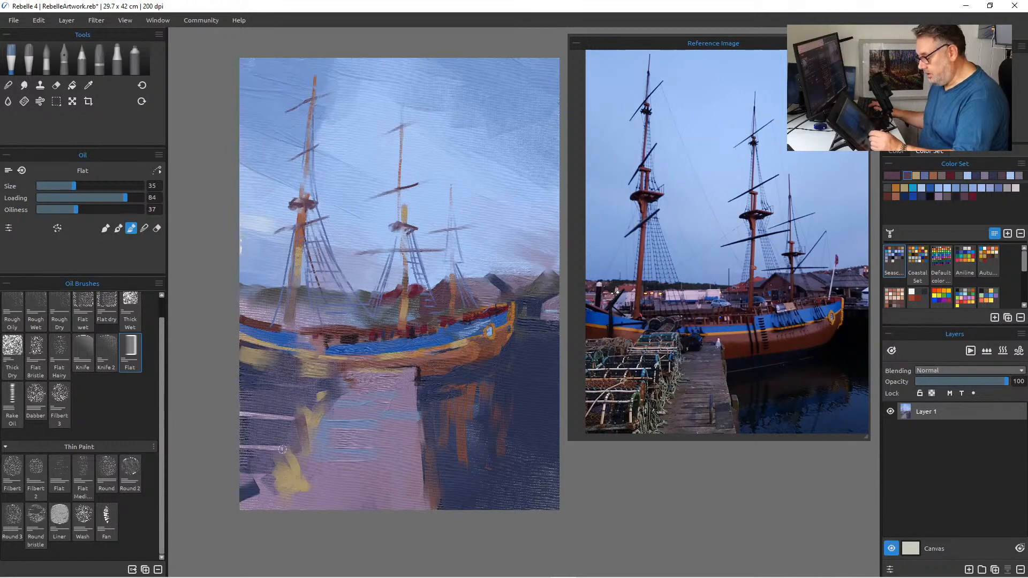
{"action": "mouse_move", "coordinate": [281, 453]}
{"action": "left_mouse_down"}
{"action": "mouse_move", "coordinate": [286, 478]}
{"action": "mouse_move", "coordinate": [272, 479]}
{"action": "mouse_move", "coordinate": [290, 465]}
{"action": "left_mouse_up"}
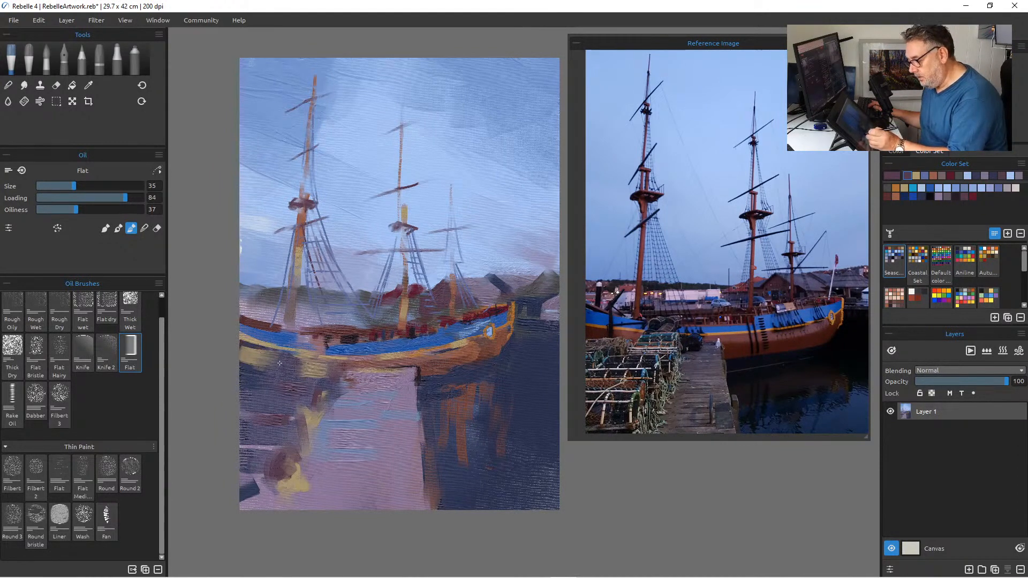
Rework the tan reflections below the hull's left end with dark purple, reddish brown sampled from the hull, and tan, reducing the brush to 18.
{"action": "left_click_drag", "start_coordinate": [324, 360], "coordinate": [279, 353]}
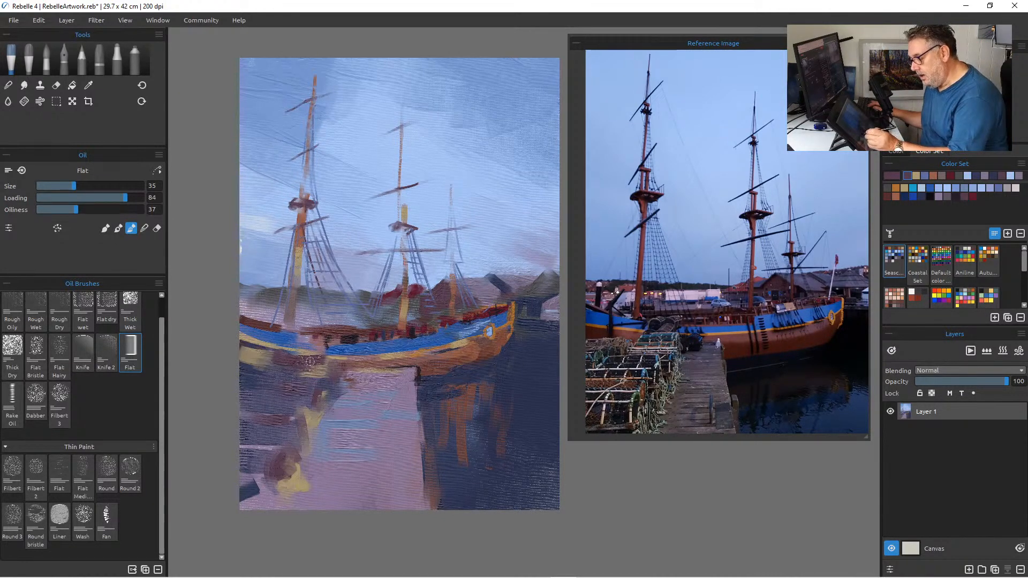
{"action": "key", "text": "bracketleft"}
{"action": "key", "text": "bracketleft"}
{"action": "key", "text": "bracketleft"}
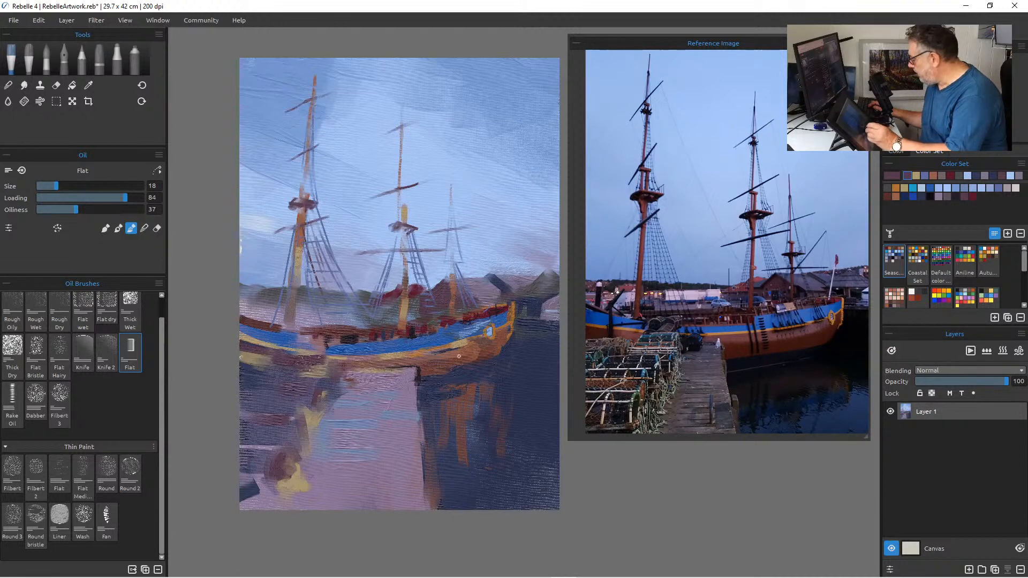
{"action": "left_click", "coordinate": [456, 360], "text": "alt"}
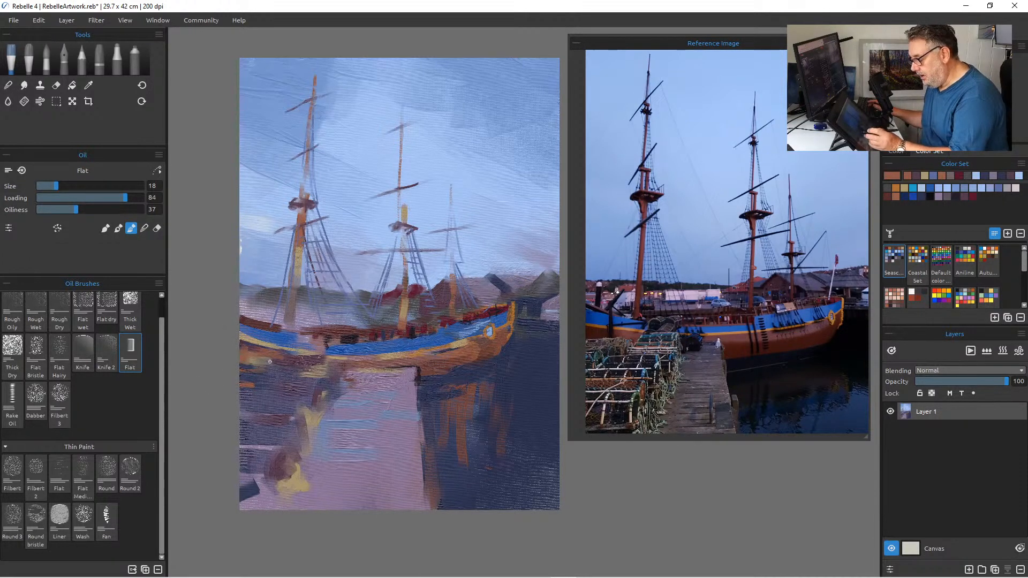
{"action": "left_click", "coordinate": [905, 187]}
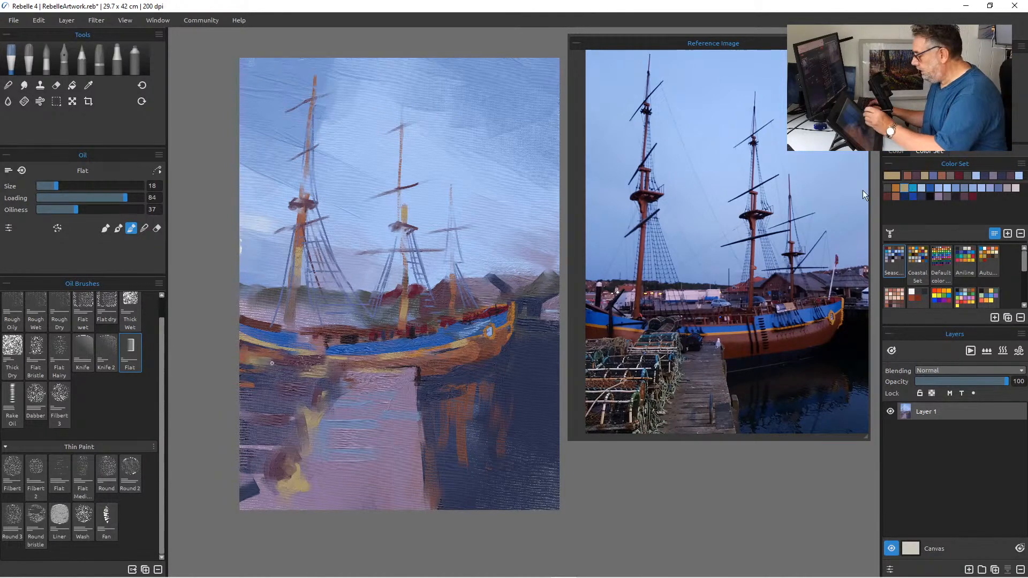
Choose light blue at brush size 14 and paint highlights below the hull's left end and at the pier's far left corner, zooming the reference.
{"action": "left_click", "coordinate": [940, 188]}
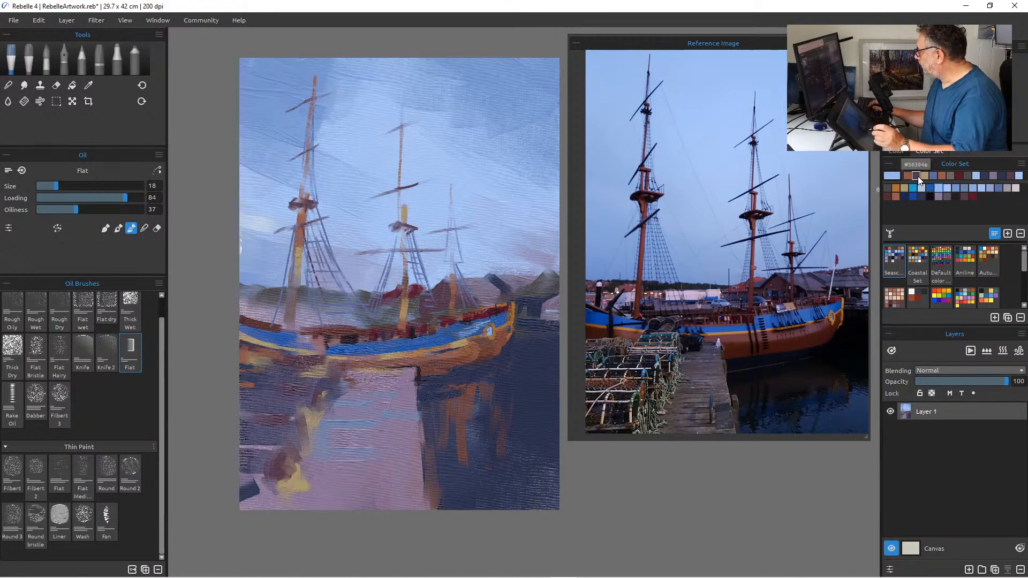
{"action": "key", "text": "bracketleft"}
{"action": "key", "text": "bracketleft"}
{"action": "key", "text": "bracketleft"}
{"action": "key", "text": "bracketleft"}
{"action": "mouse_move", "coordinate": [268, 377]}
{"action": "left_mouse_down"}
{"action": "mouse_move", "coordinate": [399, 377]}
{"action": "mouse_move", "coordinate": [320, 359]}
{"action": "left_mouse_up"}
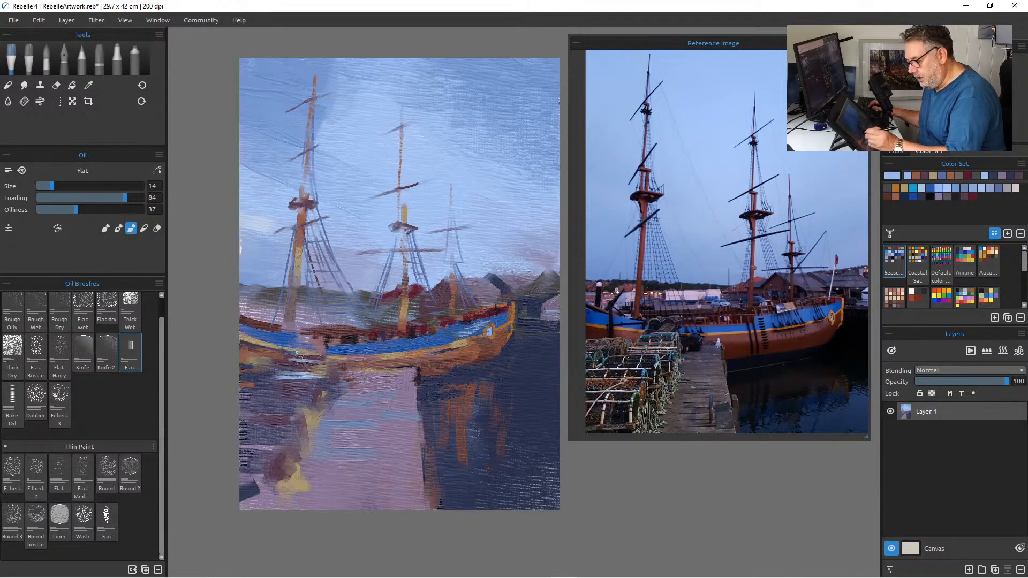
{"action": "scroll", "coordinate": [616, 362], "scroll_direction": "up", "scroll_amount": 6}
{"action": "scroll", "coordinate": [627, 337], "scroll_direction": "down", "scroll_amount": 4}
{"action": "scroll", "coordinate": [631, 330], "scroll_direction": "up", "scroll_amount": 4}
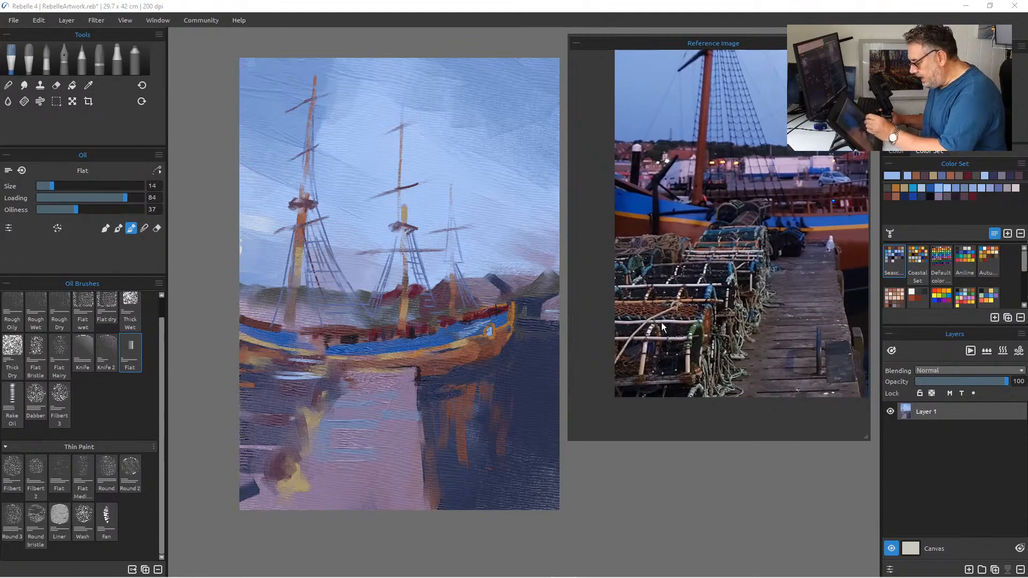
{"action": "left_click_drag", "start_coordinate": [304, 363], "coordinate": [328, 363]}
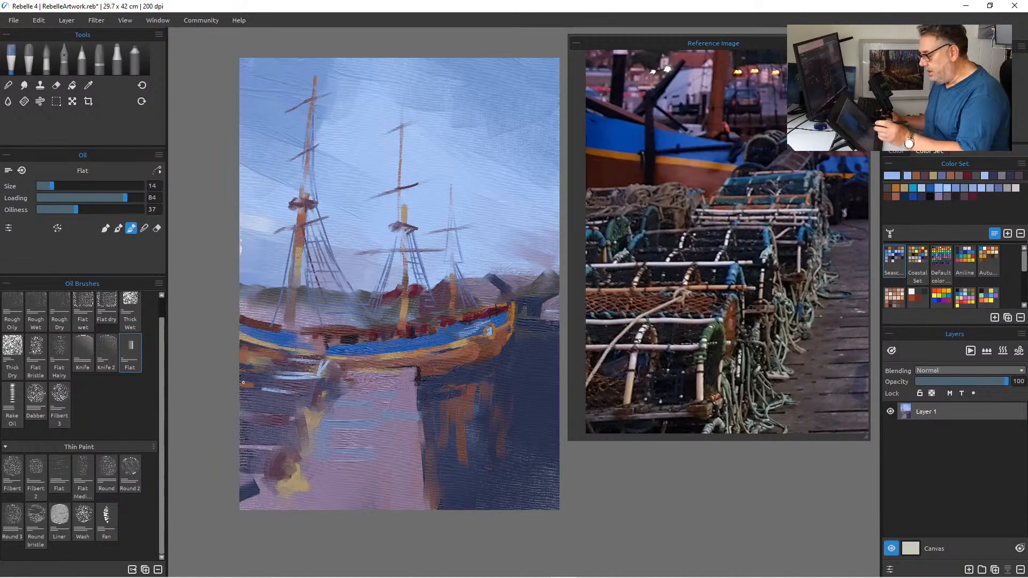
Choose a pale pink and paint thin pot-frame highlights across the dark area left of the pier, down to the rope pile.
{"action": "left_click", "coordinate": [1016, 188]}
{"action": "left_click_drag", "start_coordinate": [261, 389], "coordinate": [290, 391]}
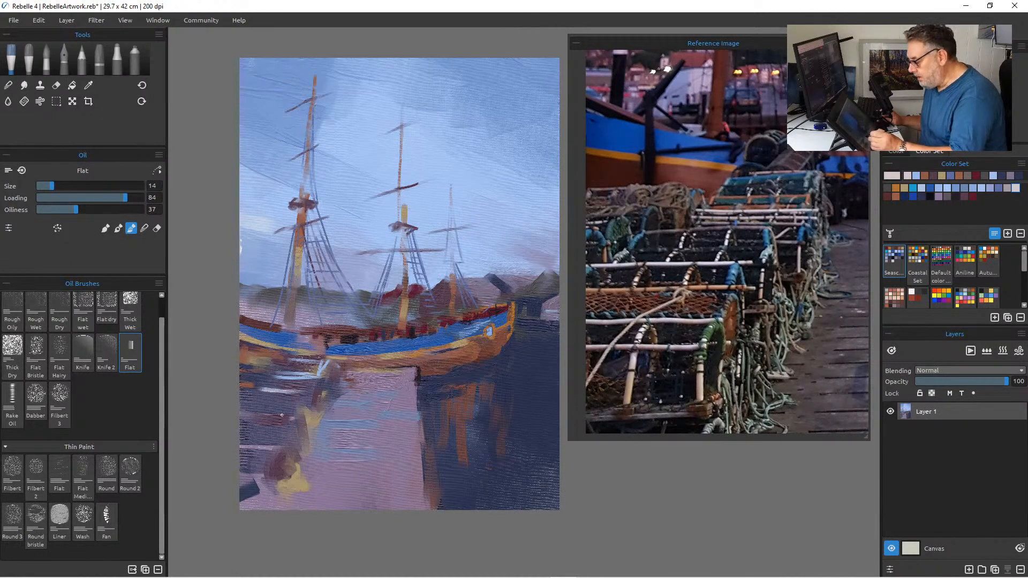
{"action": "mouse_move", "coordinate": [287, 399]}
{"action": "left_mouse_down"}
{"action": "mouse_move", "coordinate": [229, 399]}
{"action": "mouse_move", "coordinate": [368, 409]}
{"action": "mouse_move", "coordinate": [250, 418]}
{"action": "mouse_move", "coordinate": [267, 424]}
{"action": "mouse_move", "coordinate": [290, 412]}
{"action": "mouse_move", "coordinate": [227, 397]}
{"action": "mouse_move", "coordinate": [294, 417]}
{"action": "mouse_move", "coordinate": [226, 410]}
{"action": "left_mouse_up"}
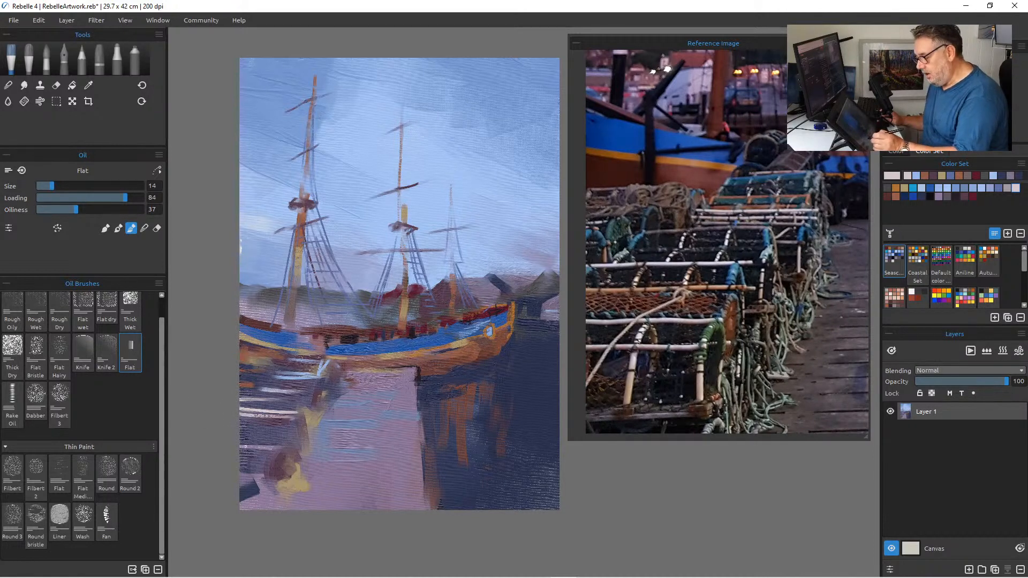
{"action": "mouse_move", "coordinate": [275, 435]}
{"action": "left_mouse_down"}
{"action": "mouse_move", "coordinate": [235, 435]}
{"action": "mouse_move", "coordinate": [275, 458]}
{"action": "left_mouse_up"}
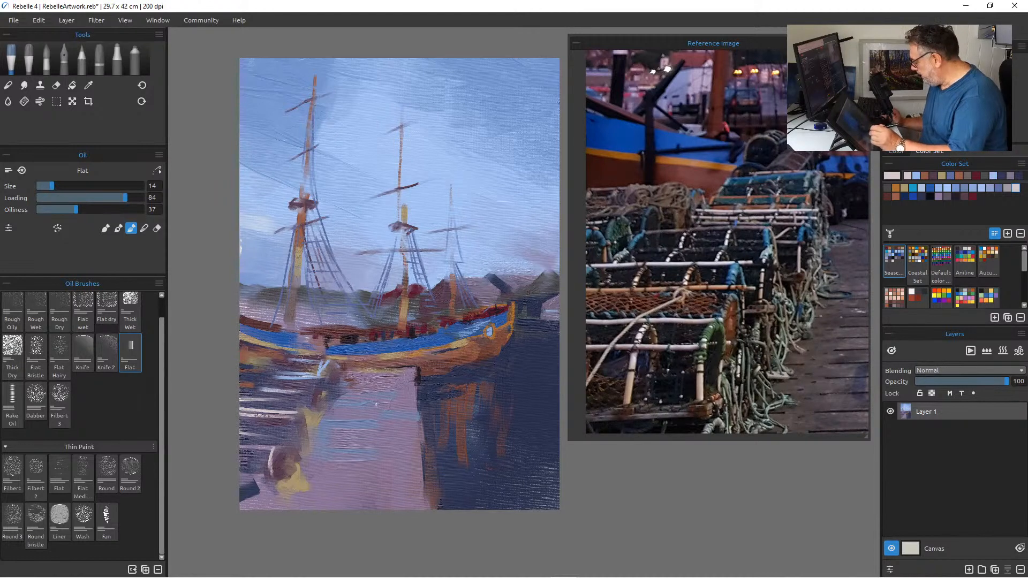
Sample tan from the hull's lower stripe and paint short rope-like strokes down the pier's left edge to the foreground.
{"action": "left_click", "coordinate": [395, 352], "text": "alt"}
{"action": "mouse_move", "coordinate": [294, 418]}
{"action": "left_mouse_down"}
{"action": "mouse_move", "coordinate": [276, 433]}
{"action": "mouse_move", "coordinate": [287, 429]}
{"action": "left_mouse_up"}
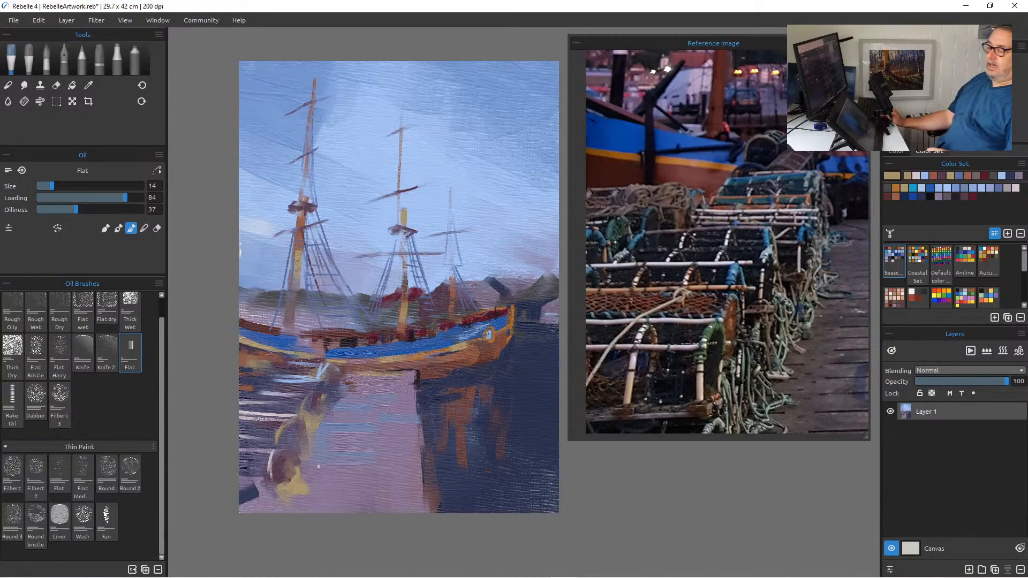
{"action": "left_click_drag", "start_coordinate": [270, 460], "coordinate": [274, 468]}
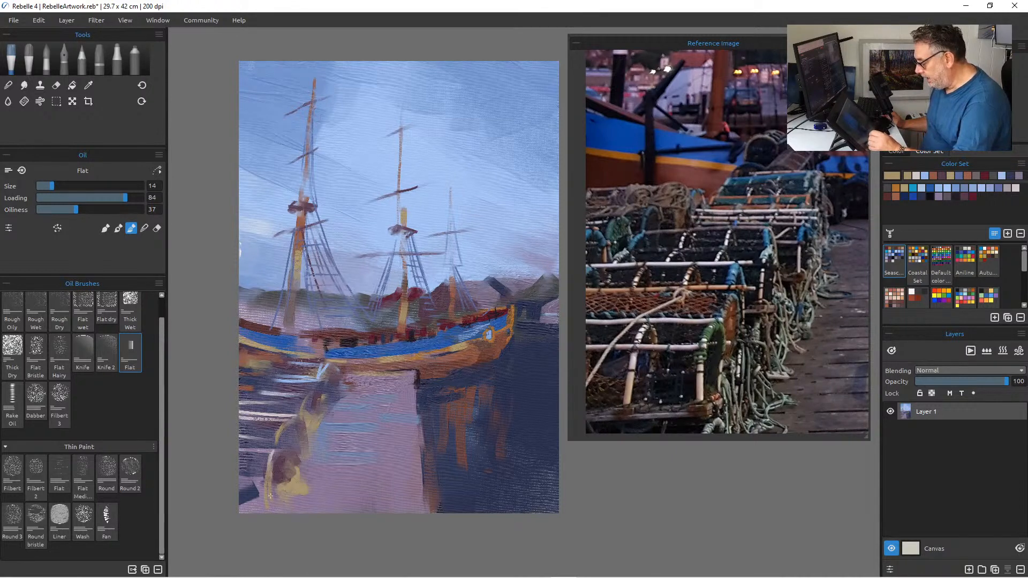
{"action": "left_click_drag", "start_coordinate": [288, 482], "coordinate": [290, 489]}
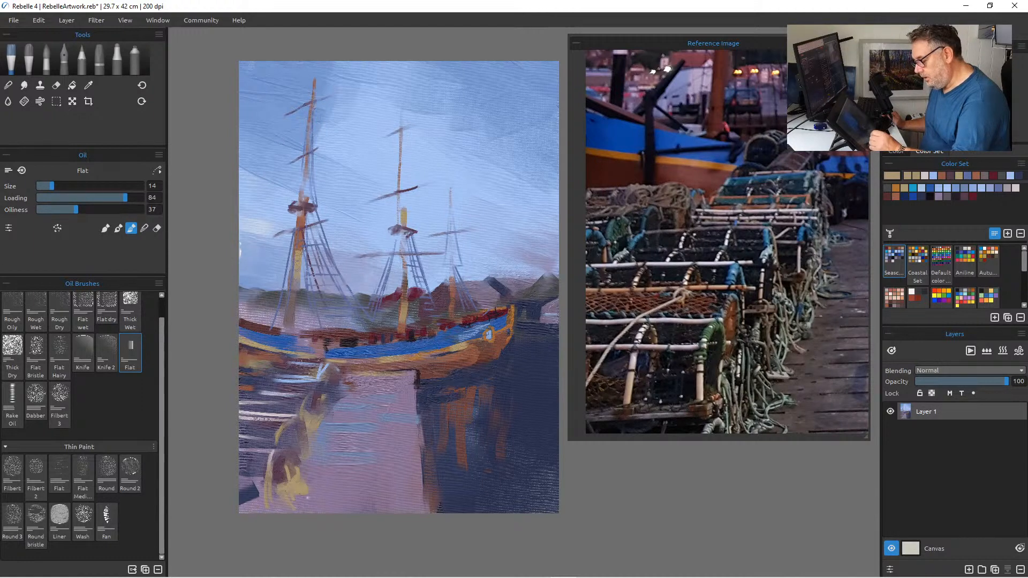
Sample grey-green from the reference photo's ropes, add it to the color set, and paint it over the foreground rope pile.
{"action": "left_click", "coordinate": [728, 388], "text": "alt"}
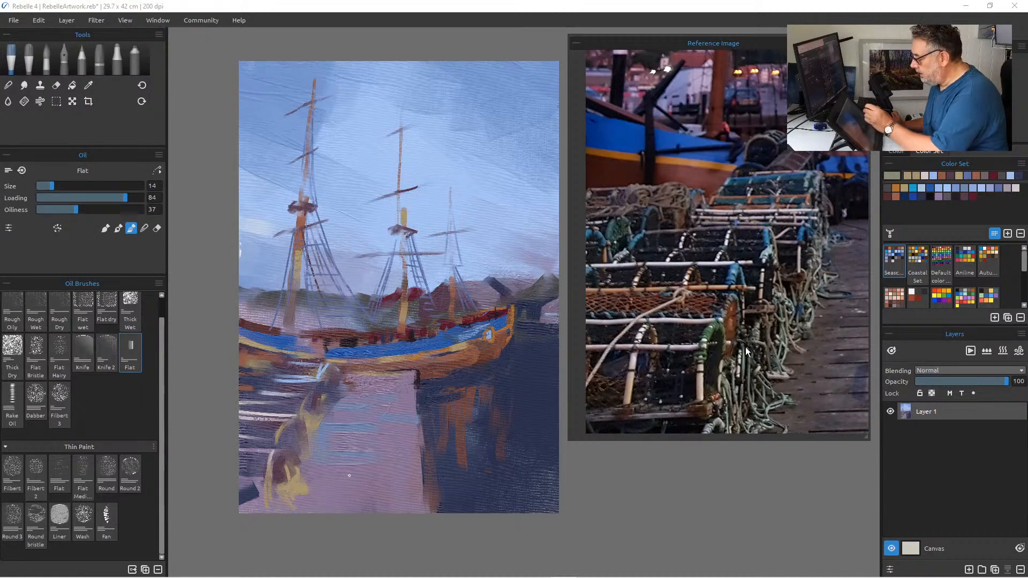
{"action": "left_click", "coordinate": [1012, 236]}
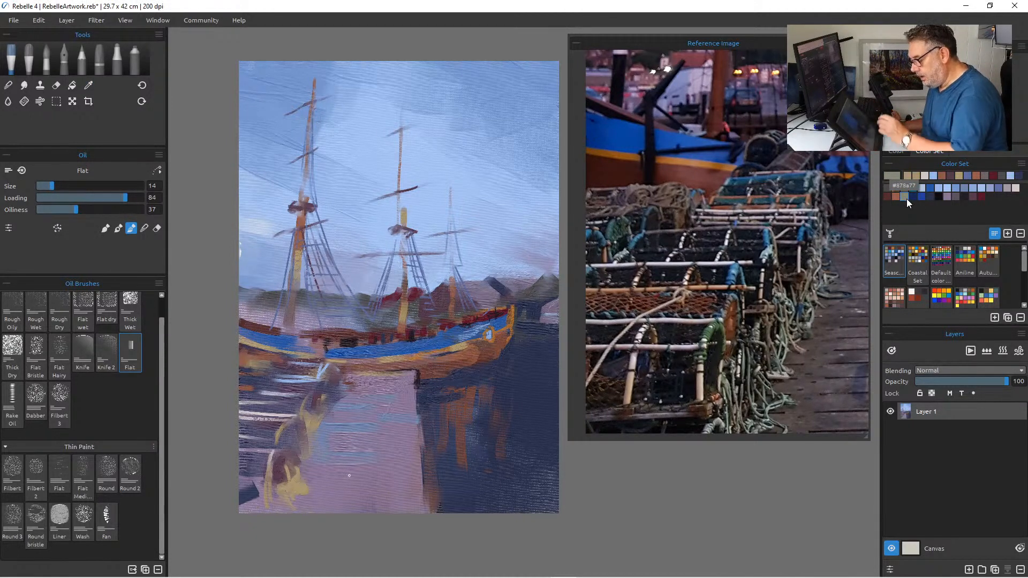
{"action": "left_click_drag", "start_coordinate": [283, 457], "coordinate": [289, 487]}
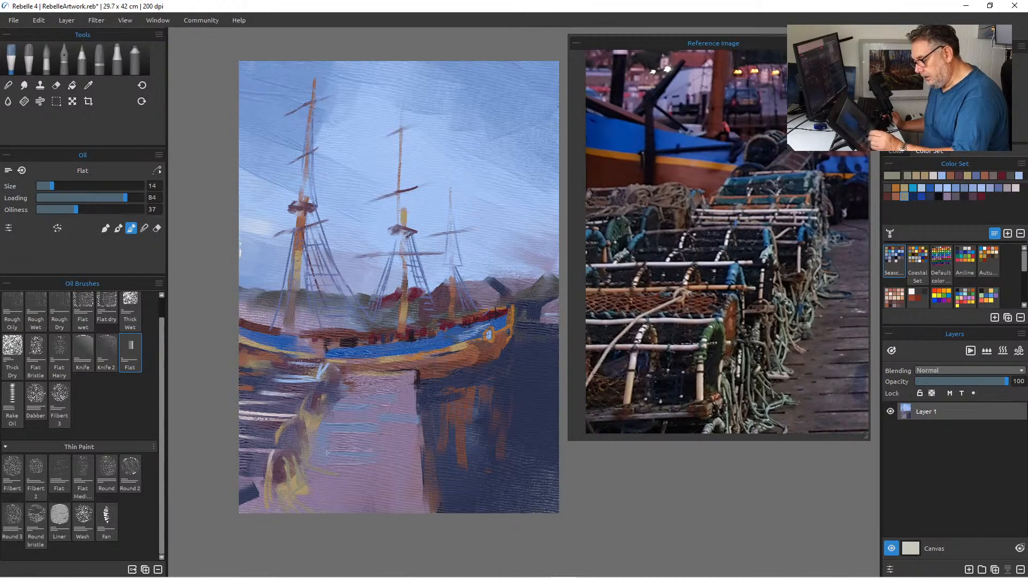
Choose dark navy, enlarge the brush to between 30 and 45, and paint shadows around the ropes at the pier's lower left.
{"action": "left_click", "coordinate": [929, 196]}
{"action": "key", "text": "bracketright"}
{"action": "key", "text": "bracketright"}
{"action": "key", "text": "bracketright"}
{"action": "key", "text": "bracketright"}
{"action": "key", "text": "bracketright"}
{"action": "key", "text": "bracketright"}
{"action": "key", "text": "bracketright"}
{"action": "key", "text": "bracketright"}
{"action": "key", "text": "bracketright"}
{"action": "key", "text": "bracketright"}
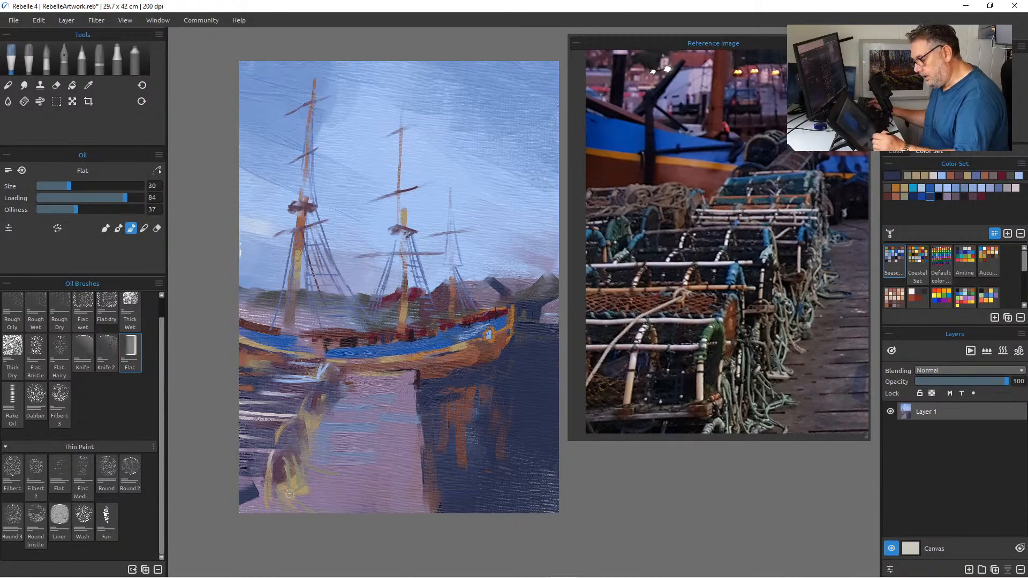
{"action": "mouse_move", "coordinate": [305, 468]}
{"action": "left_mouse_down"}
{"action": "mouse_move", "coordinate": [290, 489]}
{"action": "mouse_move", "coordinate": [292, 500]}
{"action": "mouse_move", "coordinate": [310, 497]}
{"action": "mouse_move", "coordinate": [314, 481]}
{"action": "mouse_move", "coordinate": [296, 513]}
{"action": "mouse_move", "coordinate": [291, 504]}
{"action": "mouse_move", "coordinate": [302, 521]}
{"action": "mouse_move", "coordinate": [289, 506]}
{"action": "mouse_move", "coordinate": [317, 524]}
{"action": "mouse_move", "coordinate": [289, 506]}
{"action": "mouse_move", "coordinate": [271, 510]}
{"action": "mouse_move", "coordinate": [276, 477]}
{"action": "mouse_move", "coordinate": [288, 517]}
{"action": "mouse_move", "coordinate": [257, 487]}
{"action": "mouse_move", "coordinate": [263, 509]}
{"action": "mouse_move", "coordinate": [251, 496]}
{"action": "mouse_move", "coordinate": [250, 509]}
{"action": "mouse_move", "coordinate": [240, 467]}
{"action": "left_mouse_up"}
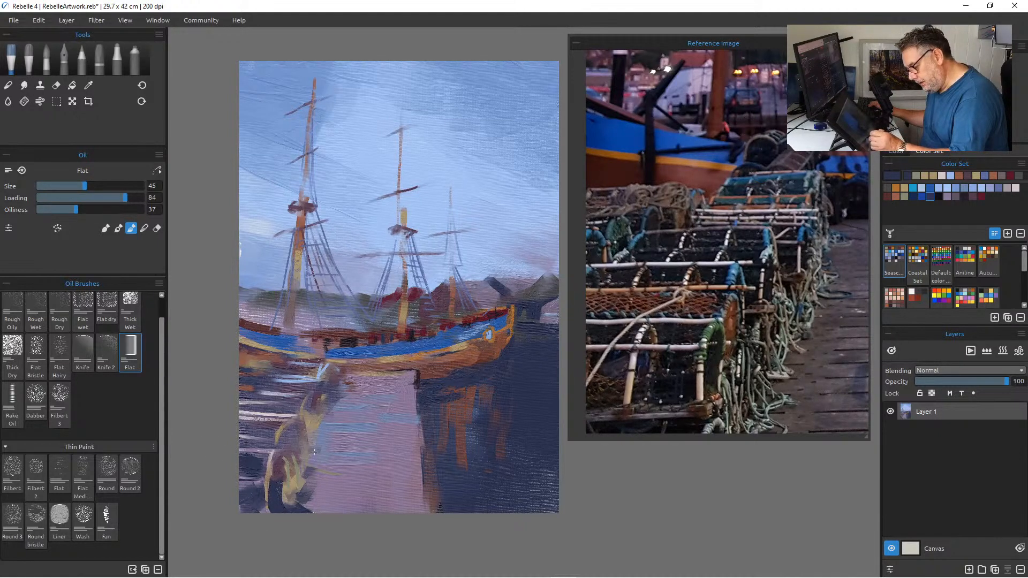
Reduce the brush size to 30 and dab dark navy shadows among the ropes along the middle of the pier's left edge.
{"action": "key", "text": "bracketleft"}
{"action": "key", "text": "bracketleft"}
{"action": "key", "text": "bracketleft"}
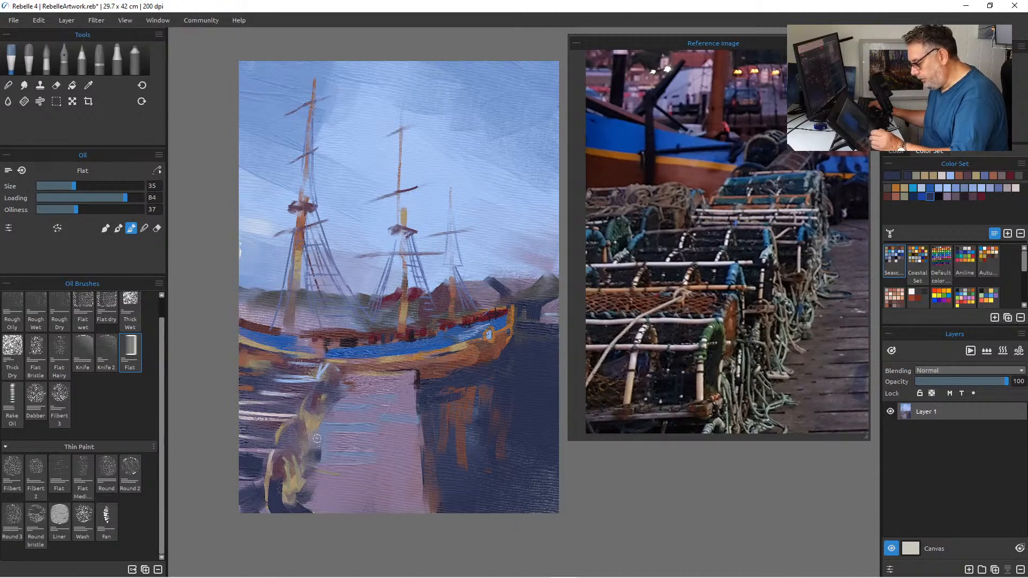
{"action": "left_click_drag", "start_coordinate": [328, 417], "coordinate": [324, 421]}
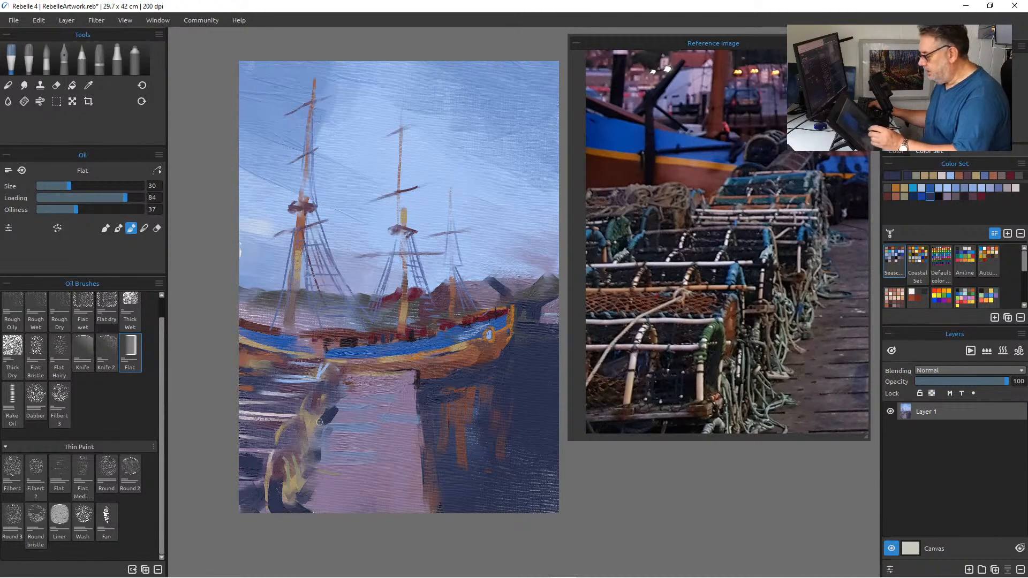
{"action": "mouse_move", "coordinate": [311, 416]}
{"action": "left_mouse_down"}
{"action": "mouse_move", "coordinate": [312, 439]}
{"action": "mouse_move", "coordinate": [300, 448]}
{"action": "mouse_move", "coordinate": [289, 433]}
{"action": "mouse_move", "coordinate": [283, 442]}
{"action": "mouse_move", "coordinate": [291, 428]}
{"action": "mouse_move", "coordinate": [282, 446]}
{"action": "mouse_move", "coordinate": [272, 425]}
{"action": "mouse_move", "coordinate": [239, 429]}
{"action": "mouse_move", "coordinate": [282, 427]}
{"action": "mouse_move", "coordinate": [270, 440]}
{"action": "mouse_move", "coordinate": [271, 427]}
{"action": "mouse_move", "coordinate": [254, 430]}
{"action": "mouse_move", "coordinate": [263, 468]}
{"action": "left_mouse_up"}
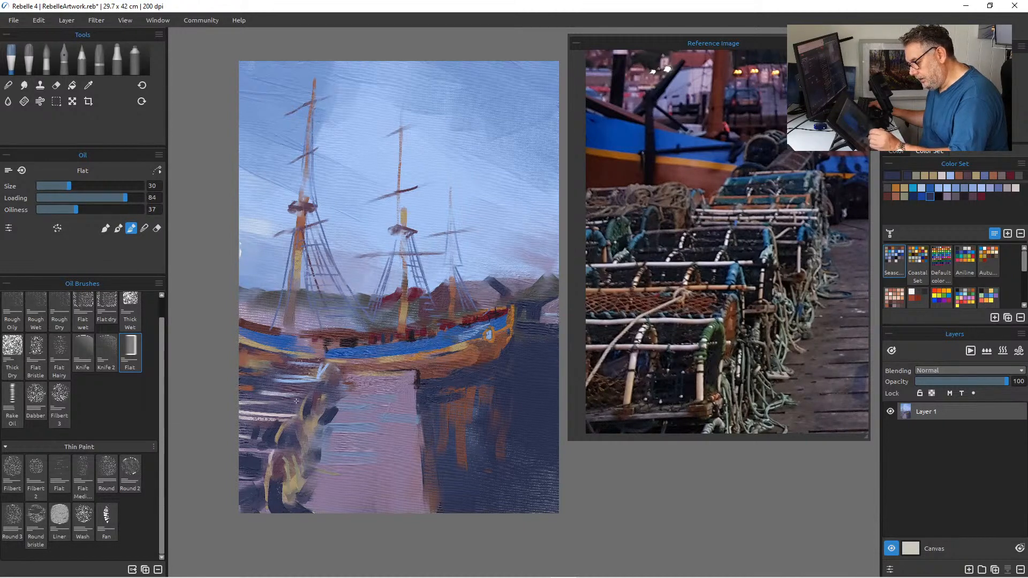
Reduce the brush size to 12 and paint thin dark navy plank gaps across the upper and middle pier.
{"action": "key", "text": "["}
{"action": "key", "text": "["}
{"action": "key", "text": "["}
{"action": "key", "text": "["}
{"action": "key", "text": "["}
{"action": "key", "text": "["}
{"action": "key", "text": "["}
{"action": "key", "text": "["}
{"action": "key", "text": "["}
{"action": "key", "text": "["}
{"action": "key", "text": "["}
{"action": "key", "text": "["}
{"action": "mouse_move", "coordinate": [328, 422]}
{"action": "left_mouse_down"}
{"action": "mouse_move", "coordinate": [421, 425]}
{"action": "mouse_move", "coordinate": [321, 422]}
{"action": "mouse_move", "coordinate": [379, 421]}
{"action": "mouse_move", "coordinate": [317, 454]}
{"action": "mouse_move", "coordinate": [431, 452]}
{"action": "mouse_move", "coordinate": [351, 449]}
{"action": "left_mouse_up"}
{"action": "key", "text": "["}
{"action": "key", "text": "["}
{"action": "key", "text": "["}
{"action": "key", "text": "["}
{"action": "key", "text": "["}
{"action": "key", "text": "["}
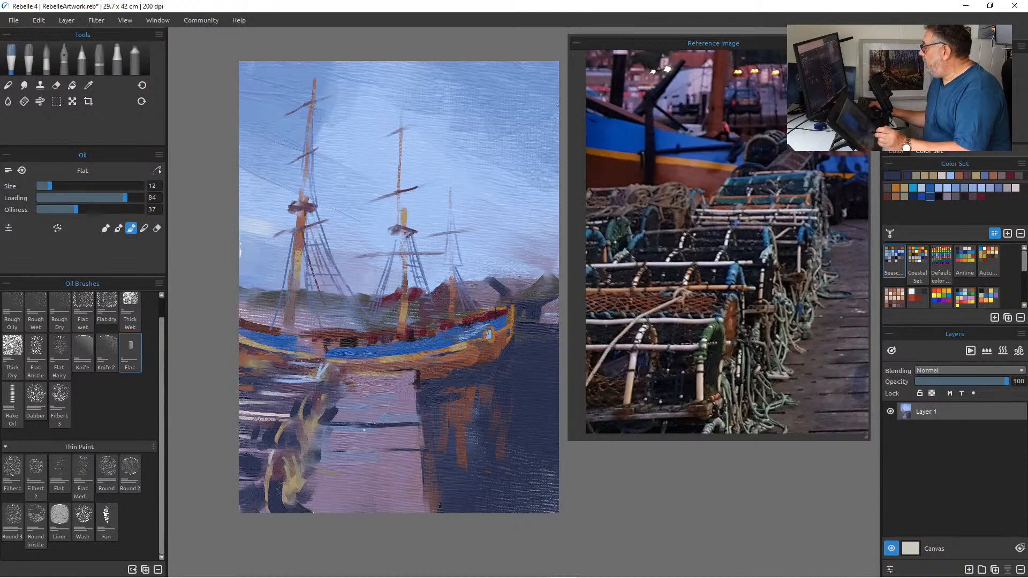
{"action": "left_click_drag", "start_coordinate": [430, 437], "coordinate": [389, 436]}
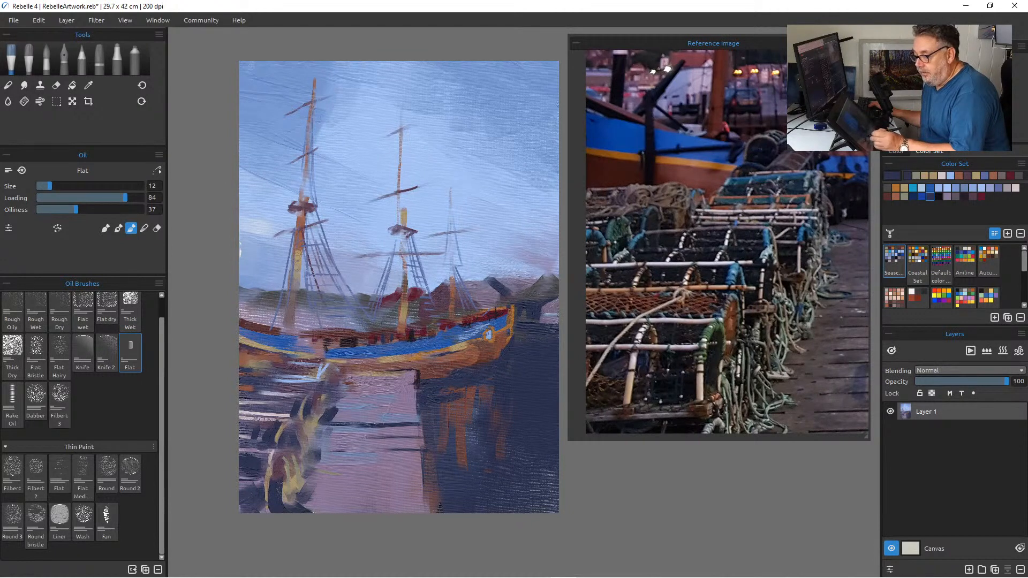
{"action": "mouse_move", "coordinate": [416, 385]}
{"action": "left_mouse_down"}
{"action": "mouse_move", "coordinate": [357, 383]}
{"action": "mouse_move", "coordinate": [399, 382]}
{"action": "mouse_move", "coordinate": [383, 407]}
{"action": "mouse_move", "coordinate": [420, 391]}
{"action": "mouse_move", "coordinate": [339, 389]}
{"action": "mouse_move", "coordinate": [423, 392]}
{"action": "mouse_move", "coordinate": [337, 392]}
{"action": "mouse_move", "coordinate": [414, 391]}
{"action": "left_mouse_up"}
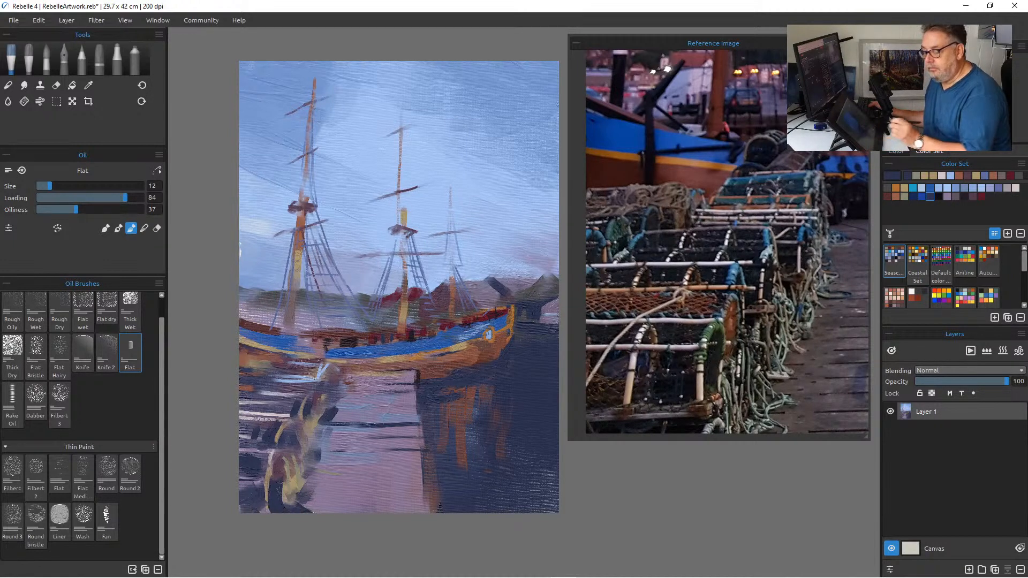
Paint more thin dark plank gaps across the lower pier and one along the pier's far end.
{"action": "left_click_drag", "start_coordinate": [358, 471], "coordinate": [312, 465]}
{"action": "mouse_move", "coordinate": [428, 464]}
{"action": "left_mouse_down"}
{"action": "mouse_move", "coordinate": [379, 465]}
{"action": "mouse_move", "coordinate": [406, 464]}
{"action": "left_mouse_up"}
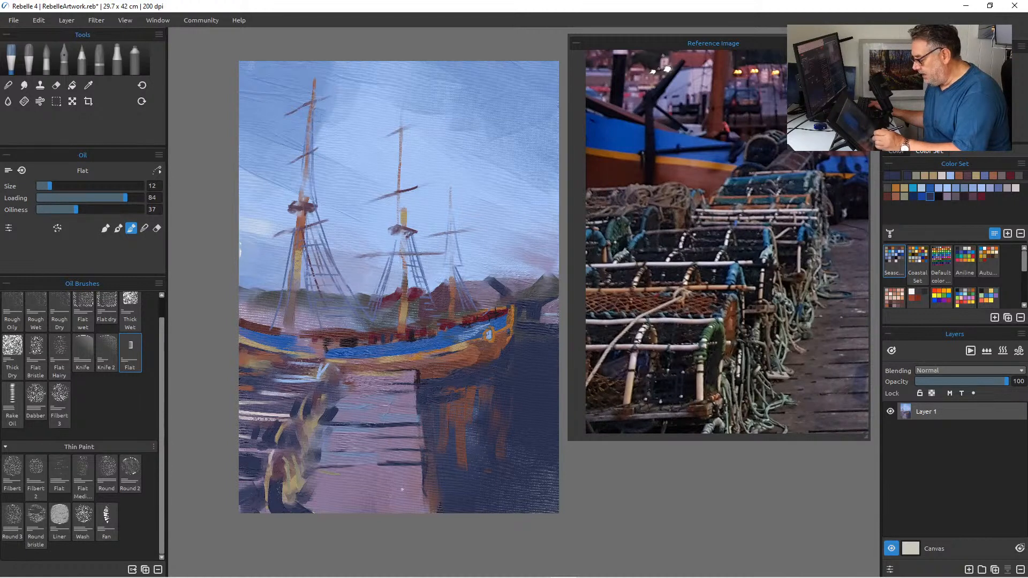
{"action": "left_click_drag", "start_coordinate": [423, 478], "coordinate": [332, 481]}
{"action": "left_click_drag", "start_coordinate": [424, 499], "coordinate": [367, 495]}
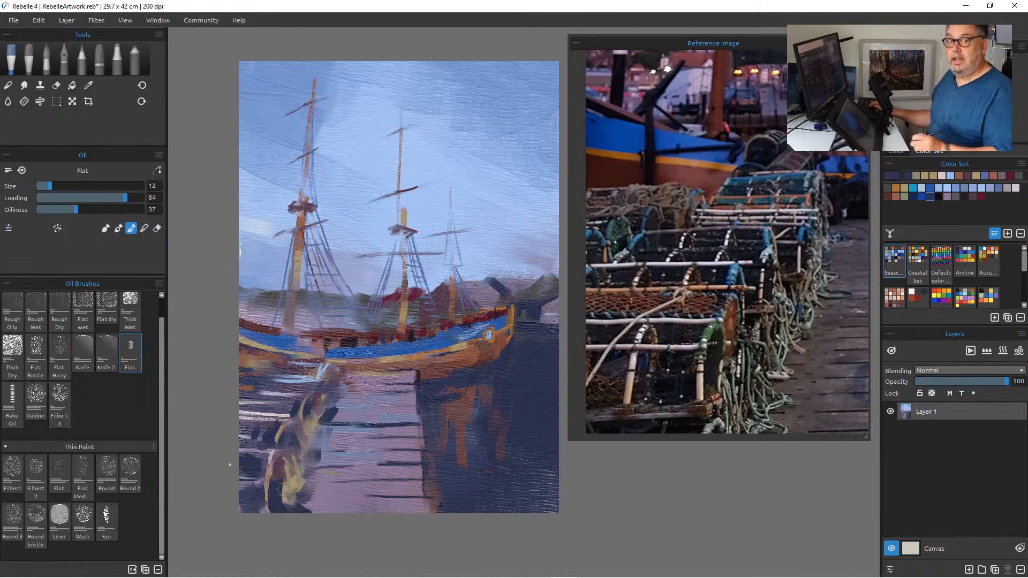
{"action": "left_click_drag", "start_coordinate": [309, 497], "coordinate": [354, 489]}
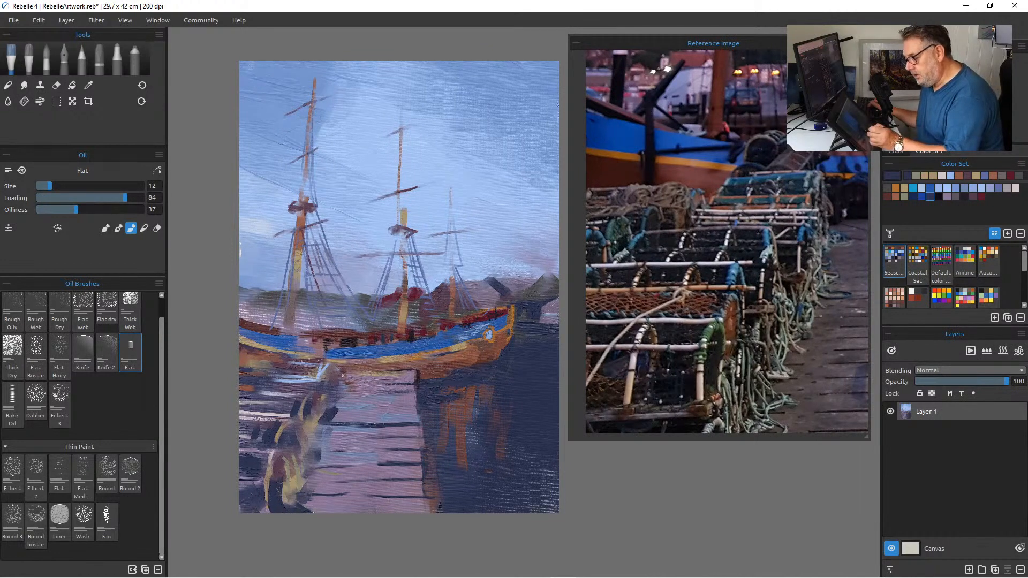
{"action": "left_click_drag", "start_coordinate": [354, 373], "coordinate": [377, 372]}
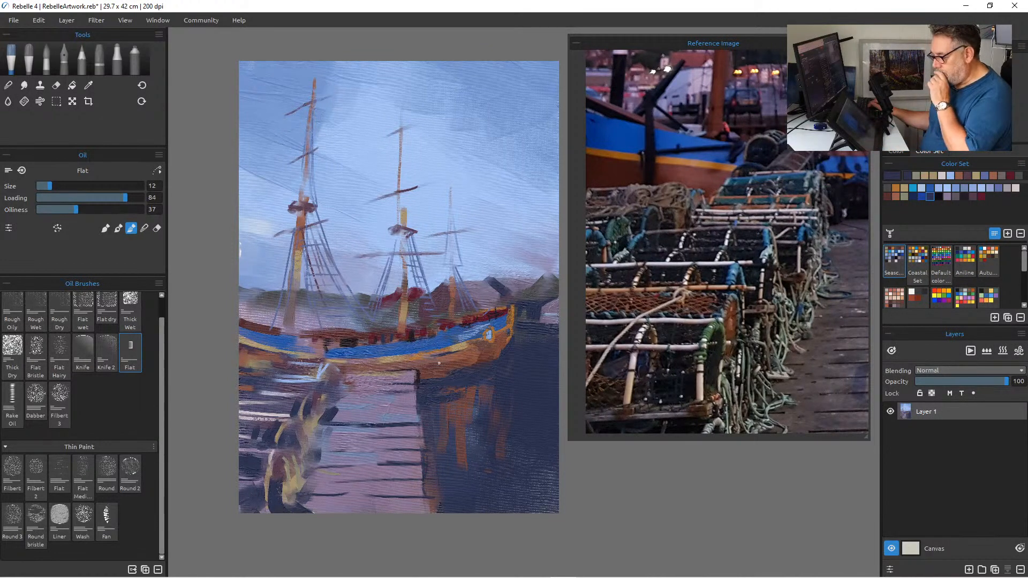
Enlarge the brush up to size 80 and paint dark navy under the hull and over the orange reflections right of the pier.
{"action": "key", "text": "bracketright"}
{"action": "key", "text": "bracketright"}
{"action": "key", "text": "bracketright"}
{"action": "key", "text": "bracketright"}
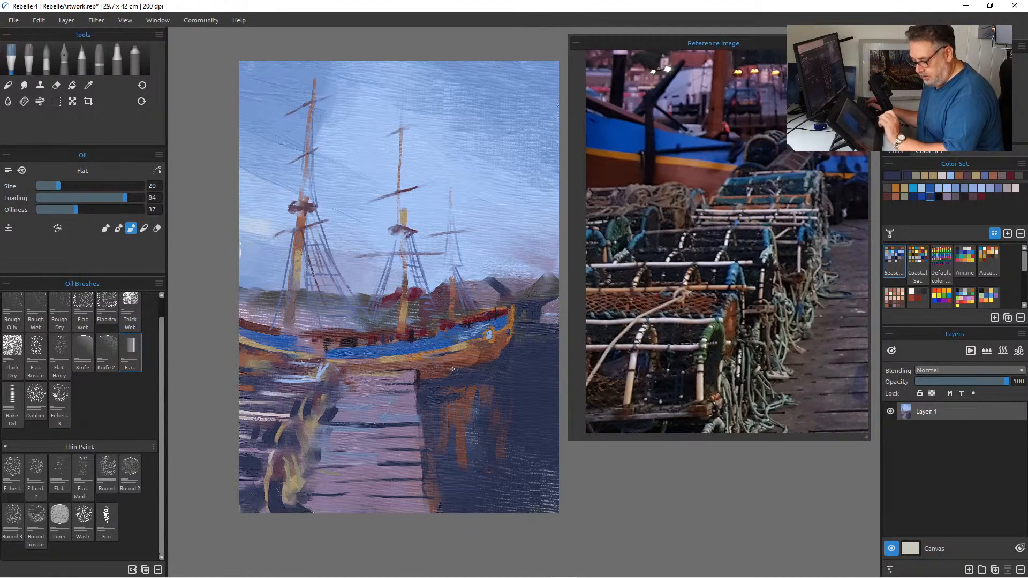
{"action": "key", "text": "bracketright"}
{"action": "key", "text": "bracketright"}
{"action": "key", "text": "bracketright"}
{"action": "key", "text": "bracketright"}
{"action": "key", "text": "bracketright"}
{"action": "key", "text": "bracketright"}
{"action": "key", "text": "bracketright"}
{"action": "key", "text": "bracketright"}
{"action": "key", "text": "bracketright"}
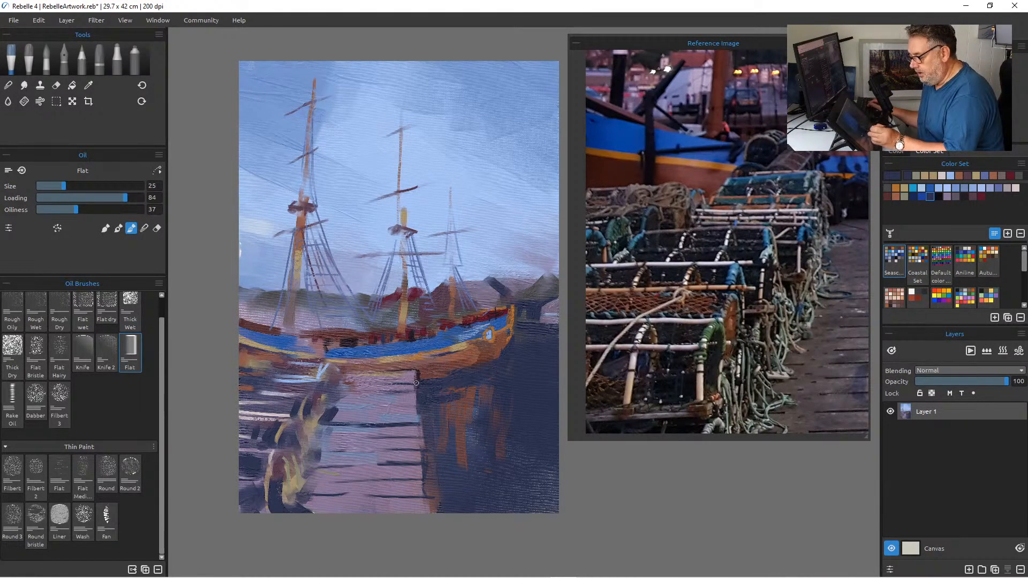
{"action": "key", "text": "bracketleft"}
{"action": "key", "text": "bracketleft"}
{"action": "mouse_move", "coordinate": [419, 381]}
{"action": "left_mouse_down"}
{"action": "mouse_move", "coordinate": [458, 385]}
{"action": "mouse_move", "coordinate": [484, 379]}
{"action": "mouse_move", "coordinate": [474, 369]}
{"action": "mouse_move", "coordinate": [514, 349]}
{"action": "left_mouse_up"}
{"action": "mouse_move", "coordinate": [435, 430]}
{"action": "left_mouse_down"}
{"action": "mouse_move", "coordinate": [433, 396]}
{"action": "mouse_move", "coordinate": [441, 445]}
{"action": "left_mouse_up"}
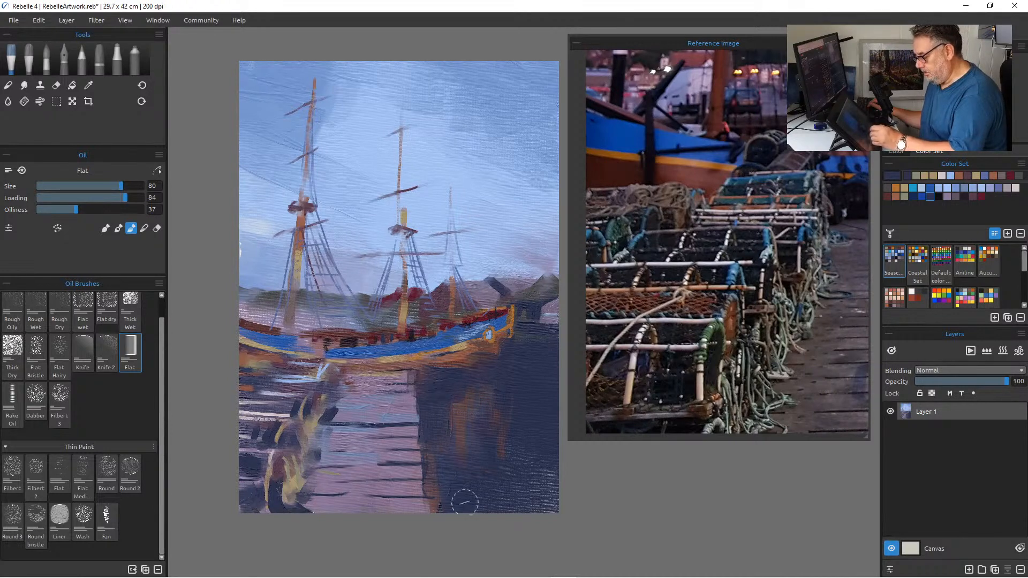
Reduce the brush size to 45, sample reddish brown from the hull, and paint vertical reflections in the water right of the pier.
{"action": "key", "text": "bracketleft"}
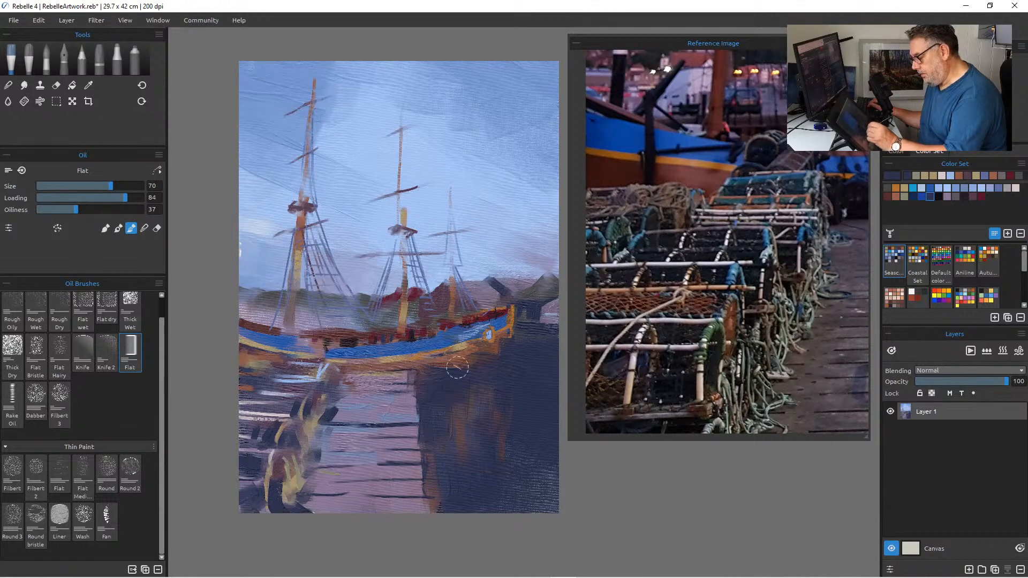
{"action": "key", "text": "bracketleft"}
{"action": "key", "text": "bracketleft"}
{"action": "key", "text": "bracketleft"}
{"action": "key", "text": "bracketleft"}
{"action": "key", "text": "bracketleft"}
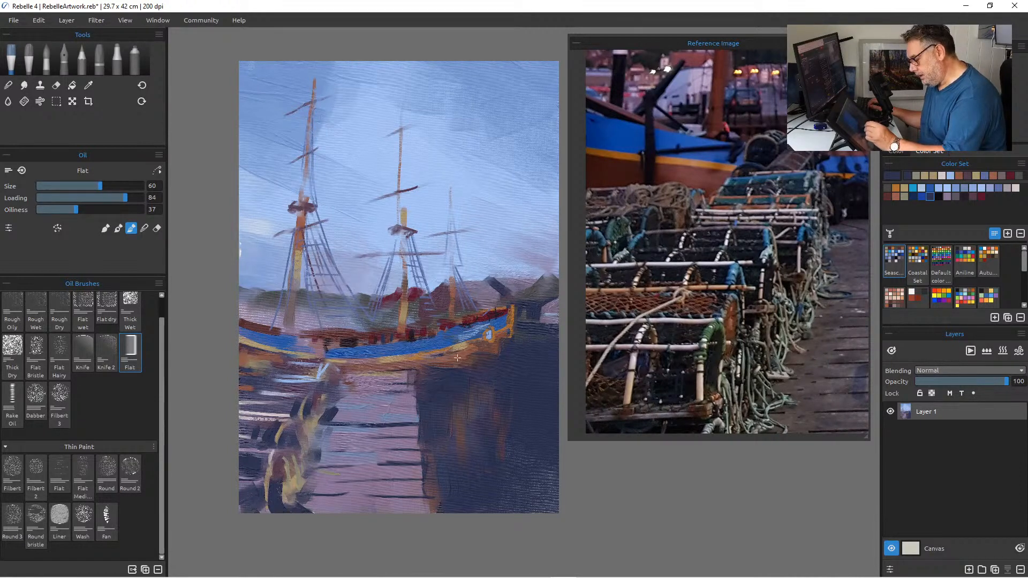
{"action": "left_click", "coordinate": [456, 362], "text": "alt"}
{"action": "left_click_drag", "start_coordinate": [443, 382], "coordinate": [444, 436]}
{"action": "left_click_drag", "start_coordinate": [456, 375], "coordinate": [458, 407]}
{"action": "left_click_drag", "start_coordinate": [478, 380], "coordinate": [483, 410]}
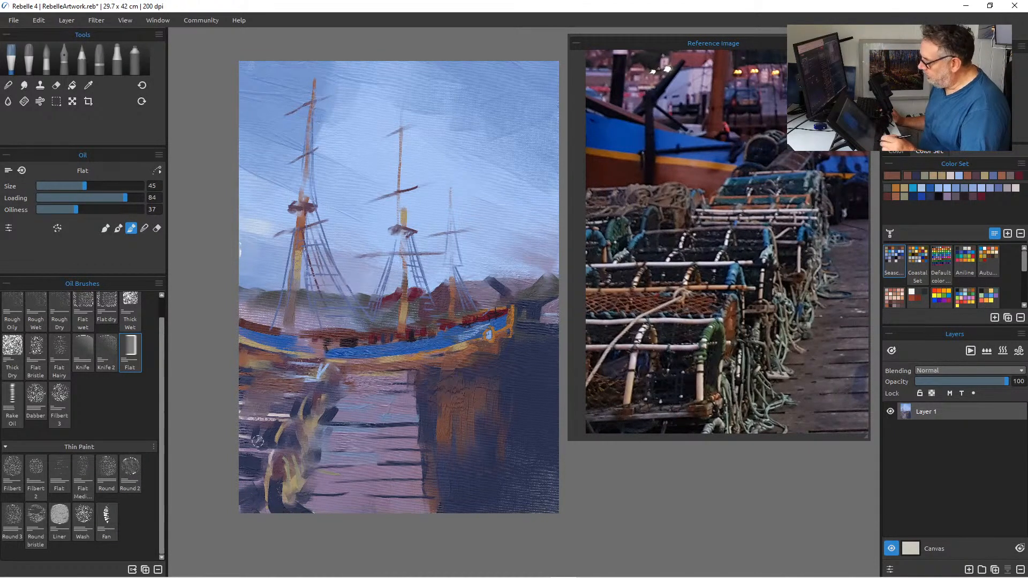
Sample dark navy from the lobster pots, reduce the brush size to 20, and paint darks across the upper pots.
{"action": "scroll", "coordinate": [659, 363], "scroll_direction": "down", "scroll_amount": 4}
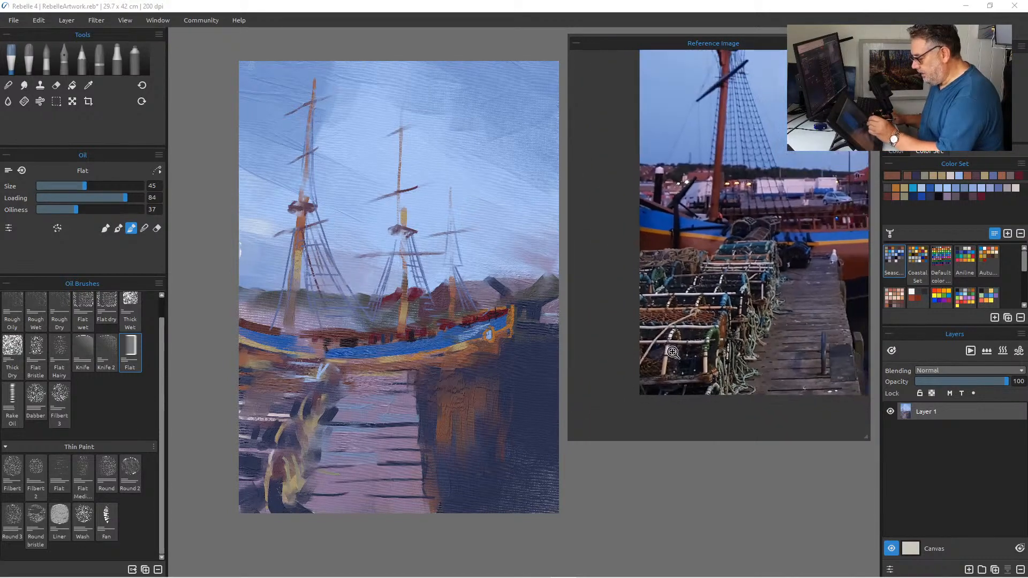
{"action": "scroll", "coordinate": [322, 450], "scroll_direction": "down", "scroll_amount": 4}
{"action": "scroll", "coordinate": [322, 450], "scroll_direction": "up", "scroll_amount": 3}
{"action": "scroll", "coordinate": [319, 447], "scroll_direction": "down", "scroll_amount": 1}
{"action": "scroll", "coordinate": [319, 447], "scroll_direction": "up", "scroll_amount": 4}
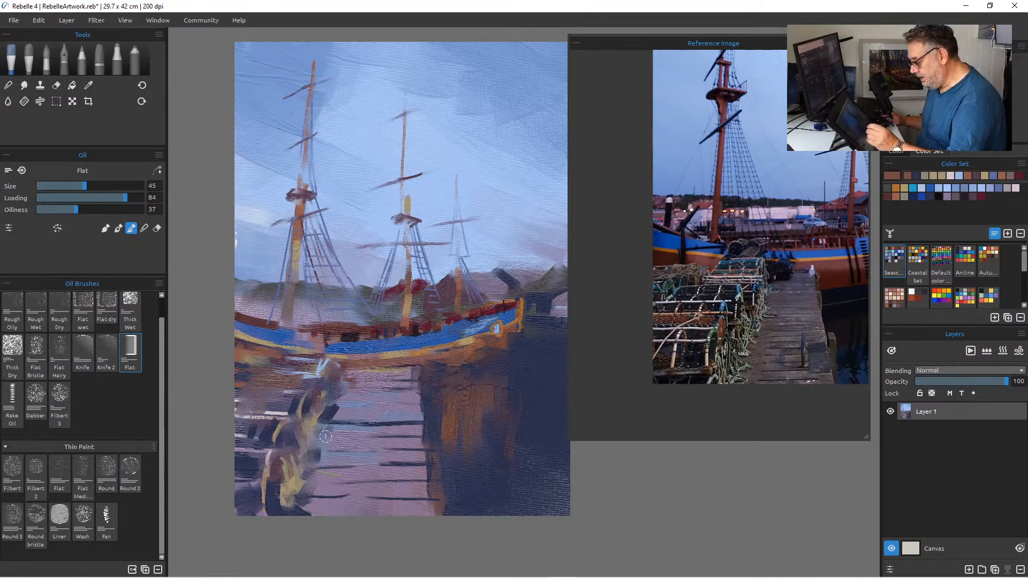
{"action": "left_click", "coordinate": [301, 439], "text": "alt"}
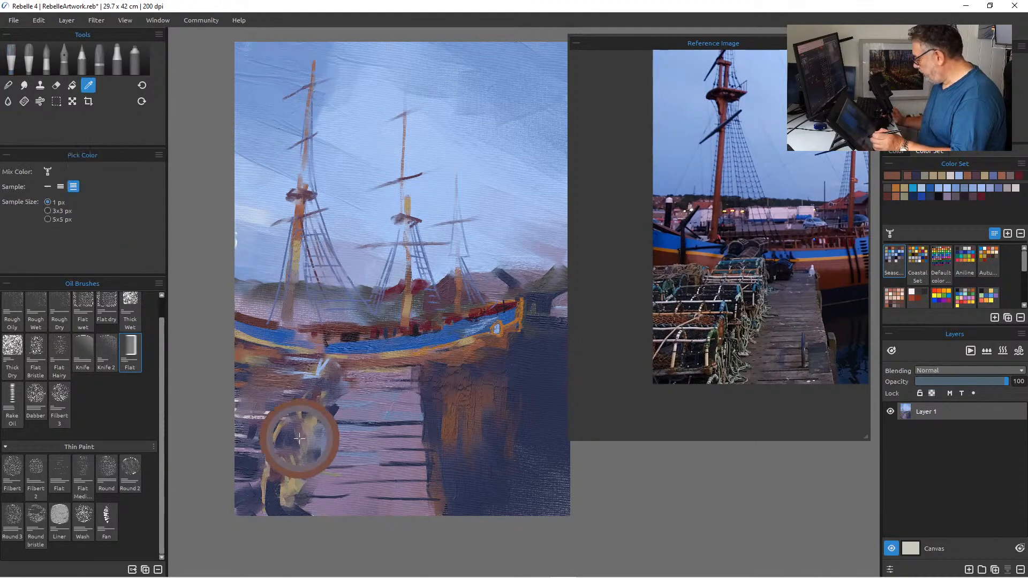
{"action": "left_click", "coordinate": [274, 413], "text": "alt"}
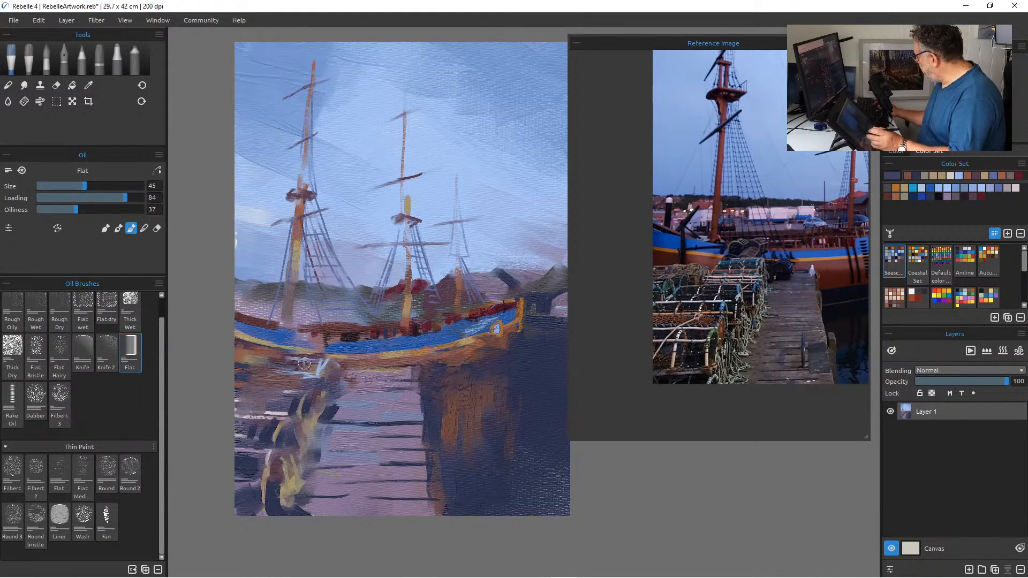
{"action": "key", "text": "bracketleft"}
{"action": "key", "text": "bracketleft"}
{"action": "key", "text": "bracketleft"}
{"action": "key", "text": "bracketleft"}
{"action": "key", "text": "bracketleft"}
{"action": "left_click_drag", "start_coordinate": [323, 385], "coordinate": [282, 388]}
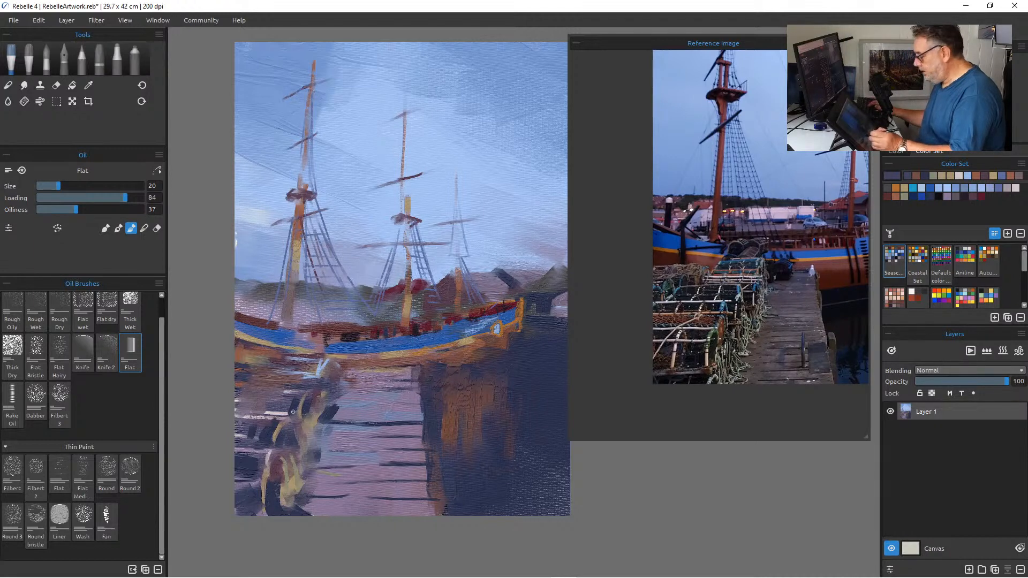
Paint light blue and pale pinkish-white horizontal bars across the lobster pots, reducing the brush size to 10 for the thinner ones.
{"action": "left_click", "coordinate": [918, 187]}
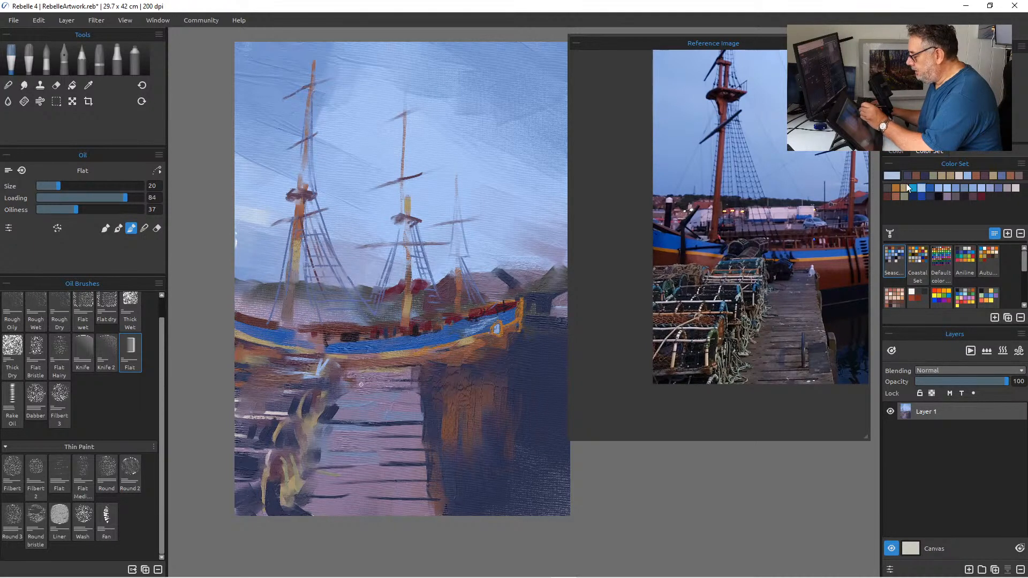
{"action": "left_click_drag", "start_coordinate": [328, 387], "coordinate": [263, 379]}
{"action": "key", "text": "bracketleft"}
{"action": "key", "text": "bracketleft"}
{"action": "key", "text": "bracketleft"}
{"action": "key", "text": "bracketleft"}
{"action": "key", "text": "bracketleft"}
{"action": "key", "text": "bracketleft"}
{"action": "key", "text": "bracketleft"}
{"action": "key", "text": "bracketleft"}
{"action": "key", "text": "bracketleft"}
{"action": "key", "text": "bracketleft"}
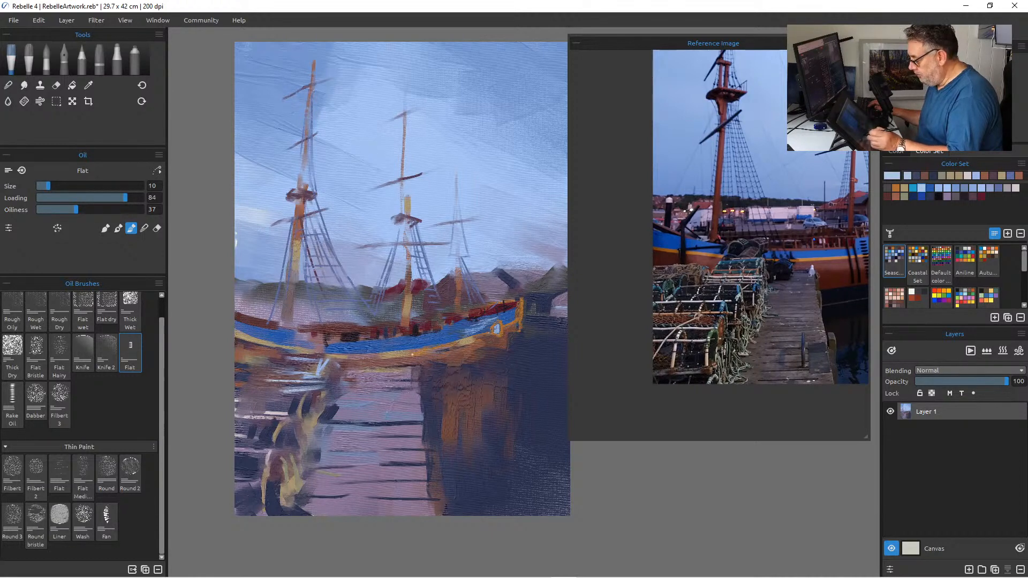
{"action": "left_click", "coordinate": [970, 175]}
{"action": "left_click_drag", "start_coordinate": [328, 382], "coordinate": [259, 383]}
{"action": "left_click_drag", "start_coordinate": [294, 414], "coordinate": [236, 409]}
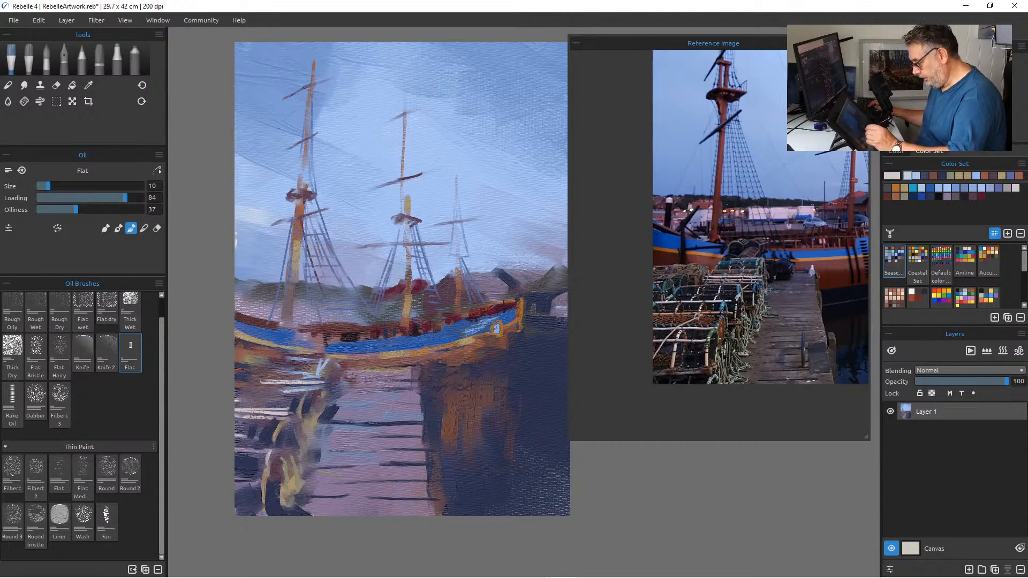
Paint short, pale, near-vertical rope and frame highlights down the middle and lower lobster pots.
{"action": "left_click_drag", "start_coordinate": [304, 397], "coordinate": [303, 433]}
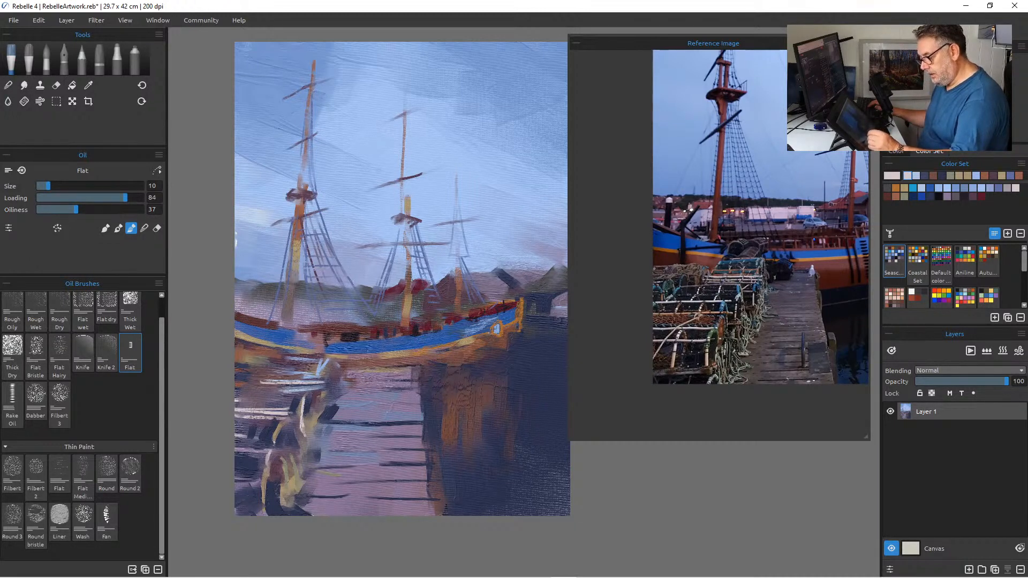
{"action": "left_click_drag", "start_coordinate": [279, 431], "coordinate": [276, 446]}
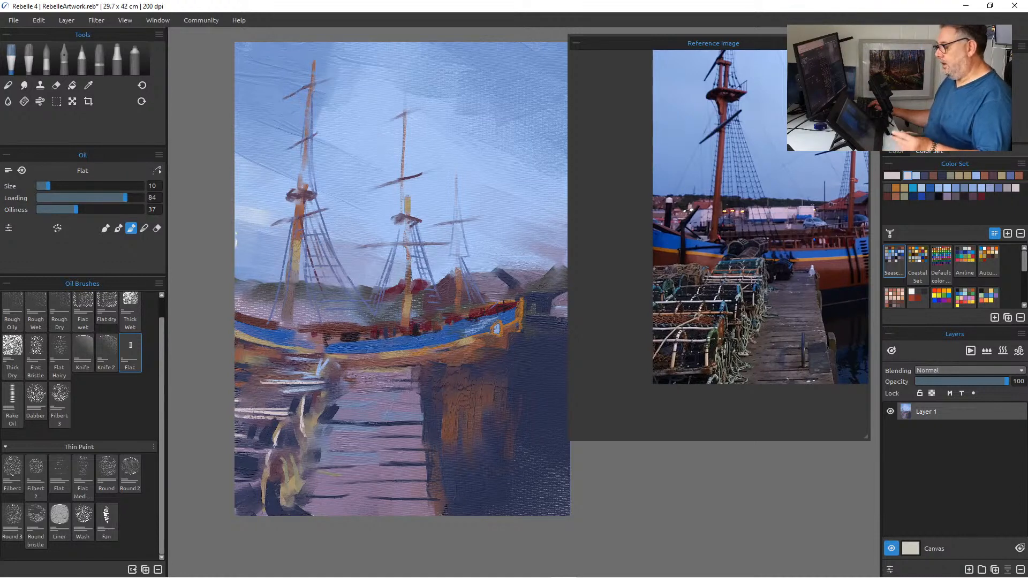
{"action": "left_click_drag", "start_coordinate": [272, 453], "coordinate": [263, 486]}
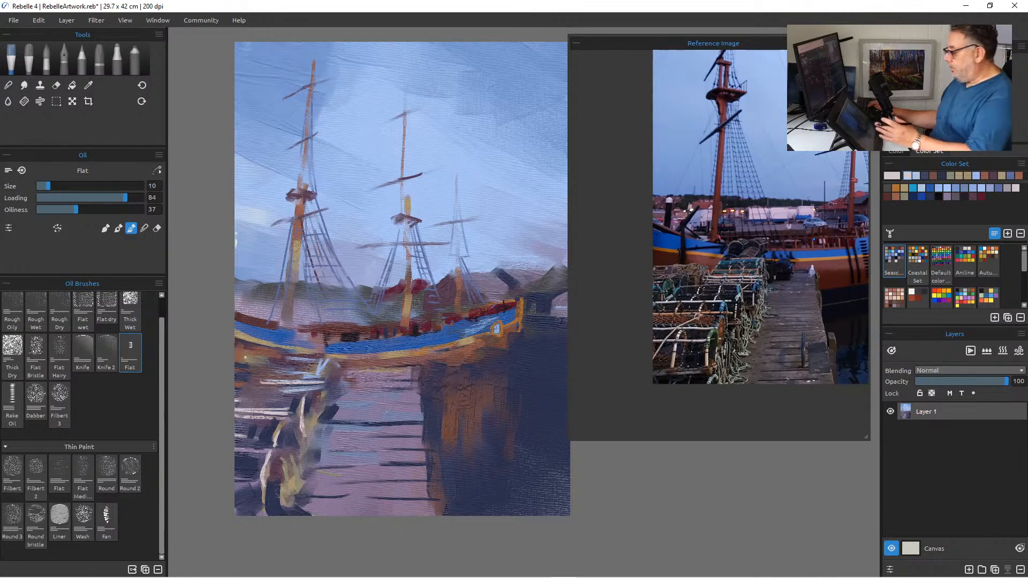
Bring the whole ship into view in the reference, then dab small sampled blue, tan and dark details along the painted ship's deck.
{"action": "left_click", "coordinate": [732, 296]}
{"action": "left_click_drag", "start_coordinate": [731, 296], "coordinate": [637, 340]}
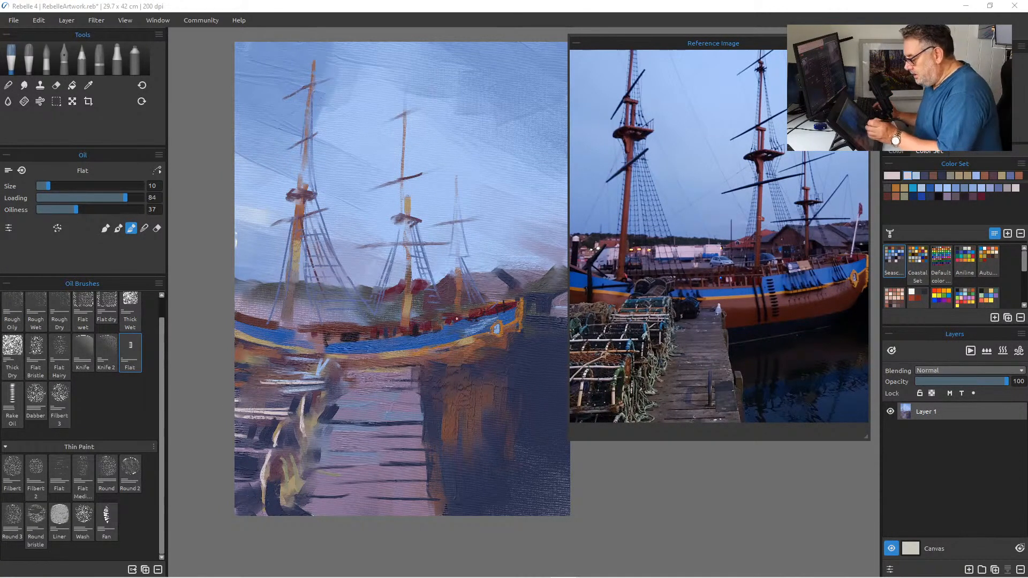
{"action": "left_click", "coordinate": [459, 328], "text": "alt"}
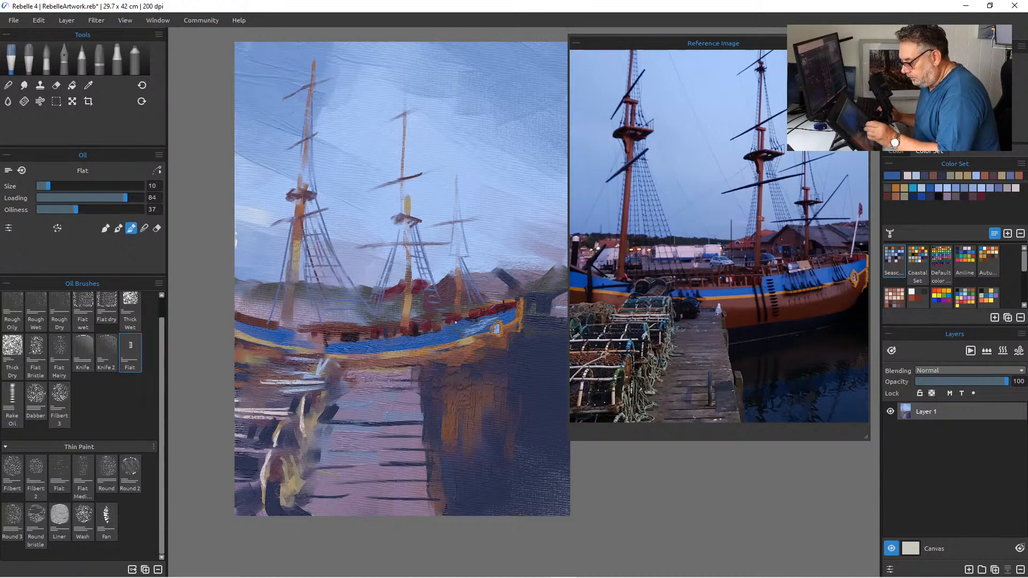
{"action": "left_click_drag", "start_coordinate": [456, 283], "coordinate": [453, 313]}
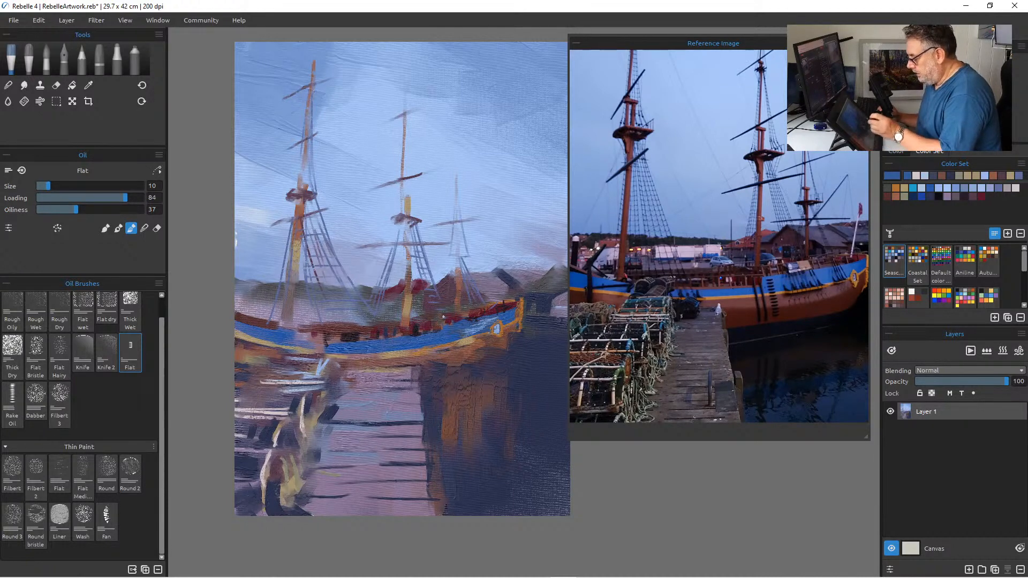
{"action": "left_click", "coordinate": [976, 175]}
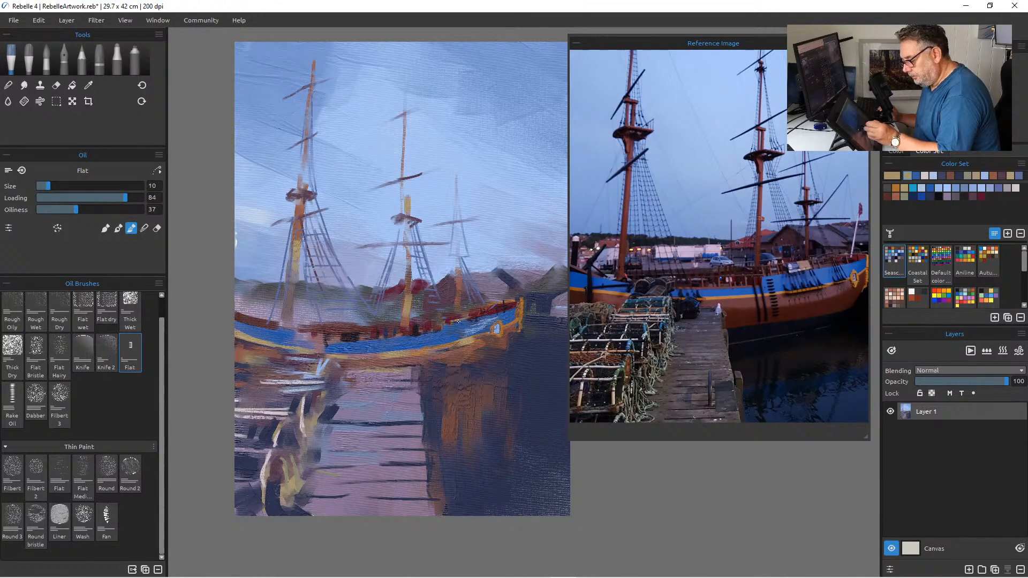
{"action": "left_click", "coordinate": [345, 333], "text": "alt"}
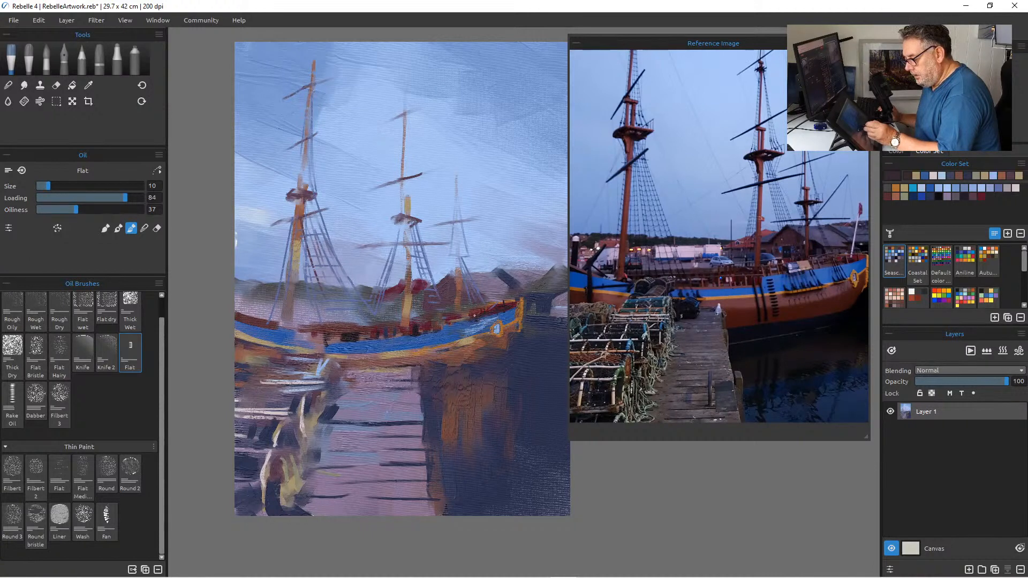
Switch the brush's paint mode and paint a thin orange-brown rail along the deck above the blue hull band.
{"action": "left_click", "coordinate": [105, 228]}
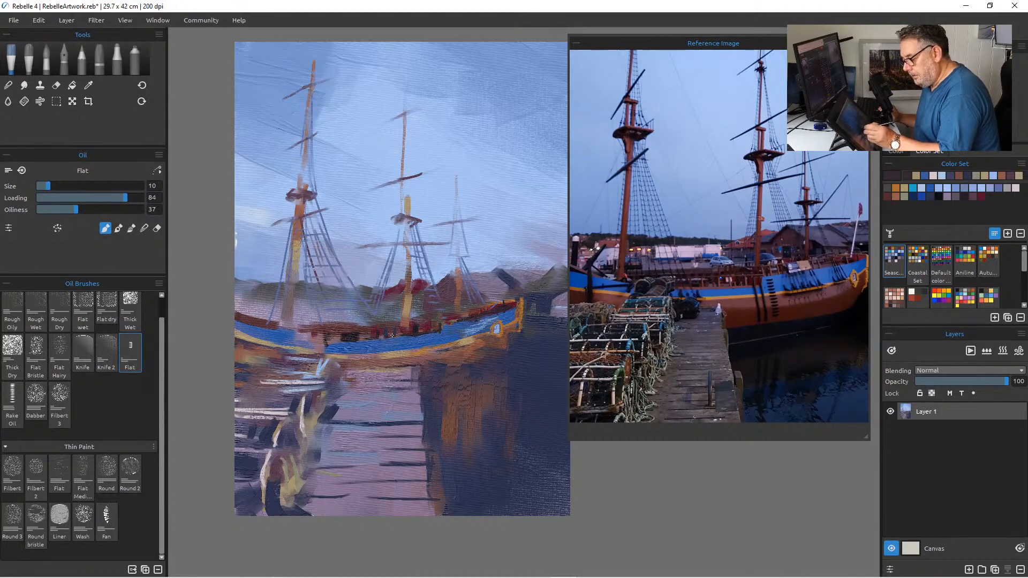
{"action": "left_click", "coordinate": [895, 196]}
{"action": "mouse_move", "coordinate": [442, 329]}
{"action": "left_mouse_down"}
{"action": "mouse_move", "coordinate": [374, 338]}
{"action": "mouse_move", "coordinate": [379, 338]}
{"action": "left_mouse_up"}
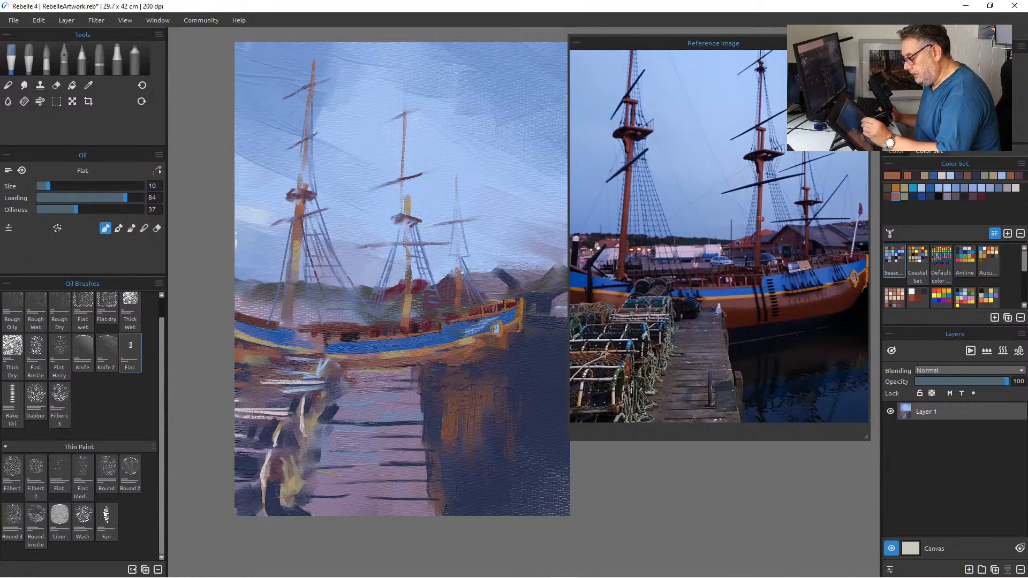
Sample blue from the stern and strengthen the blue band along the hull beside the stern window.
{"action": "left_click", "coordinate": [501, 316], "text": "alt"}
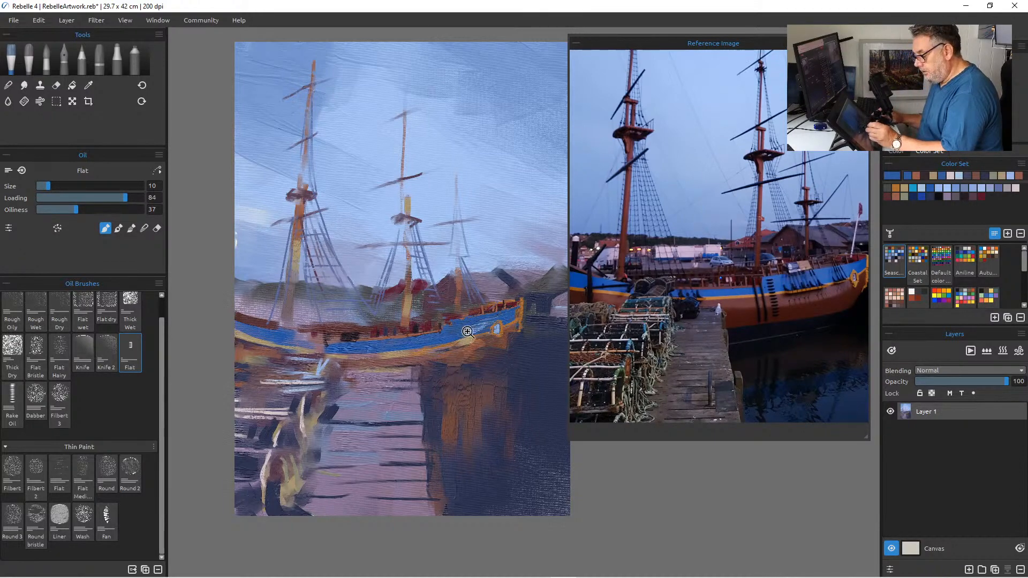
{"action": "scroll", "coordinate": [463, 337], "scroll_direction": "up", "scroll_amount": 2}
{"action": "scroll", "coordinate": [380, 338], "scroll_direction": "down", "scroll_amount": 3}
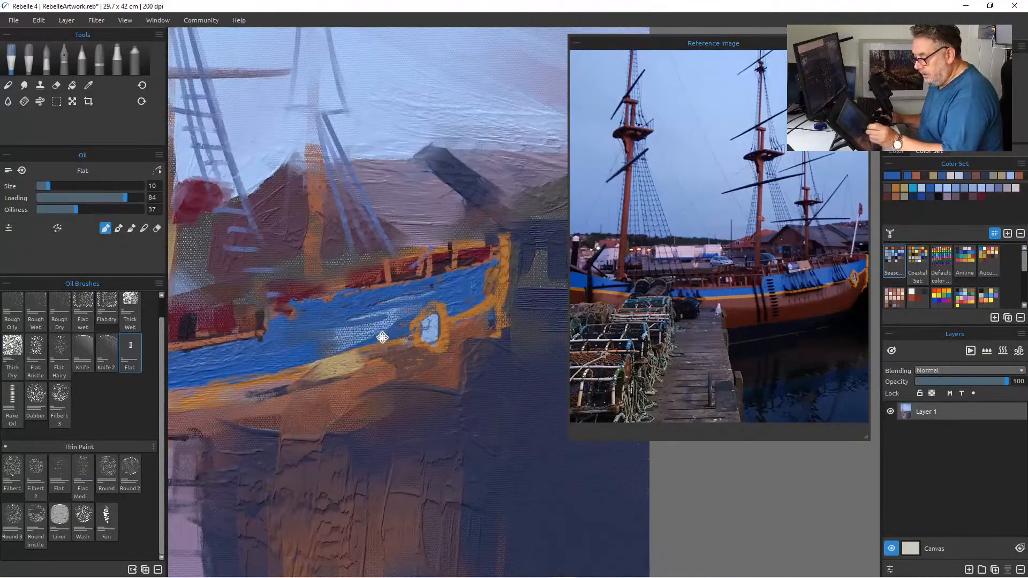
{"action": "scroll", "coordinate": [377, 354], "scroll_direction": "up", "scroll_amount": 2}
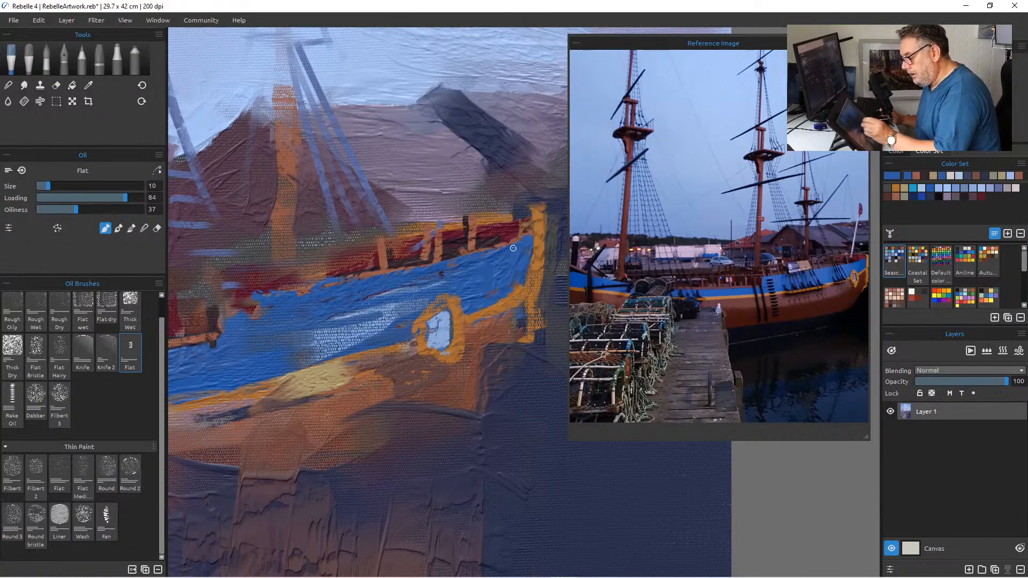
{"action": "mouse_move", "coordinate": [332, 409]}
{"action": "left_mouse_down"}
{"action": "mouse_move", "coordinate": [320, 415]}
{"action": "mouse_move", "coordinate": [347, 386]}
{"action": "mouse_move", "coordinate": [322, 399]}
{"action": "left_mouse_up"}
{"action": "mouse_move", "coordinate": [329, 337]}
{"action": "left_mouse_down"}
{"action": "mouse_move", "coordinate": [360, 335]}
{"action": "mouse_move", "coordinate": [340, 350]}
{"action": "mouse_move", "coordinate": [376, 324]}
{"action": "mouse_move", "coordinate": [379, 296]}
{"action": "left_mouse_up"}
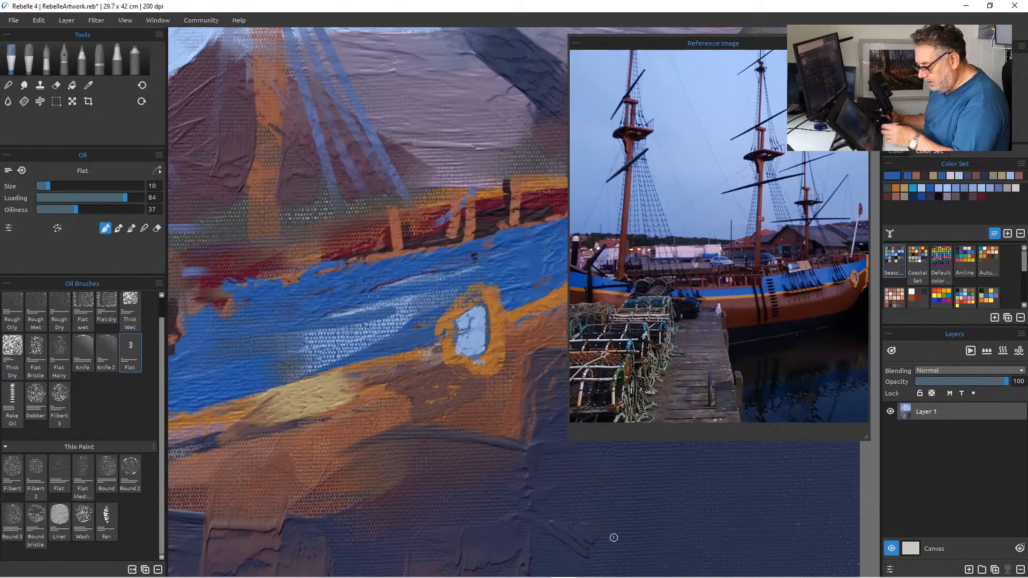
Paint a small gull in pale blue-white at the pier's far end and shade its body with periwinkle blue.
{"action": "mouse_move", "coordinate": [434, 376]}
{"action": "left_mouse_down"}
{"action": "mouse_move", "coordinate": [403, 393]}
{"action": "mouse_move", "coordinate": [412, 389]}
{"action": "left_mouse_up"}
{"action": "mouse_move", "coordinate": [346, 404]}
{"action": "left_mouse_down"}
{"action": "mouse_move", "coordinate": [421, 364]}
{"action": "mouse_move", "coordinate": [415, 390]}
{"action": "mouse_move", "coordinate": [376, 422]}
{"action": "mouse_move", "coordinate": [409, 383]}
{"action": "left_mouse_up"}
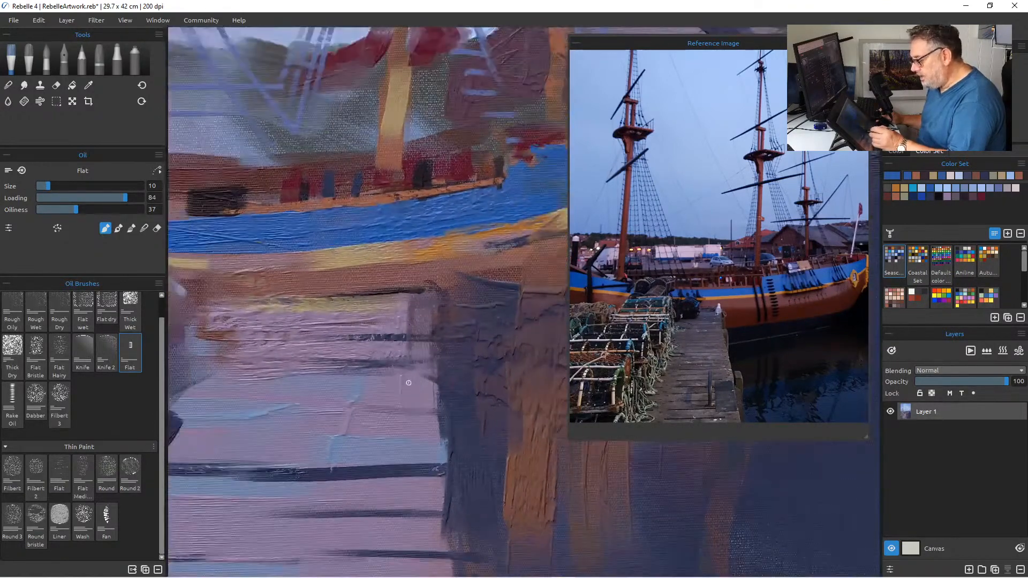
{"action": "left_click", "coordinate": [916, 186]}
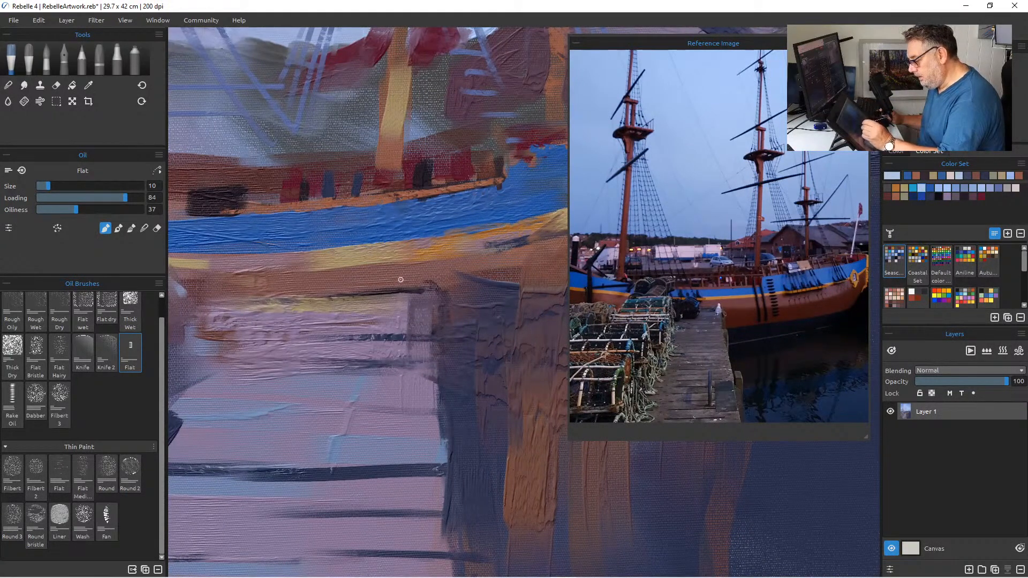
{"action": "left_click_drag", "start_coordinate": [401, 276], "coordinate": [401, 276]}
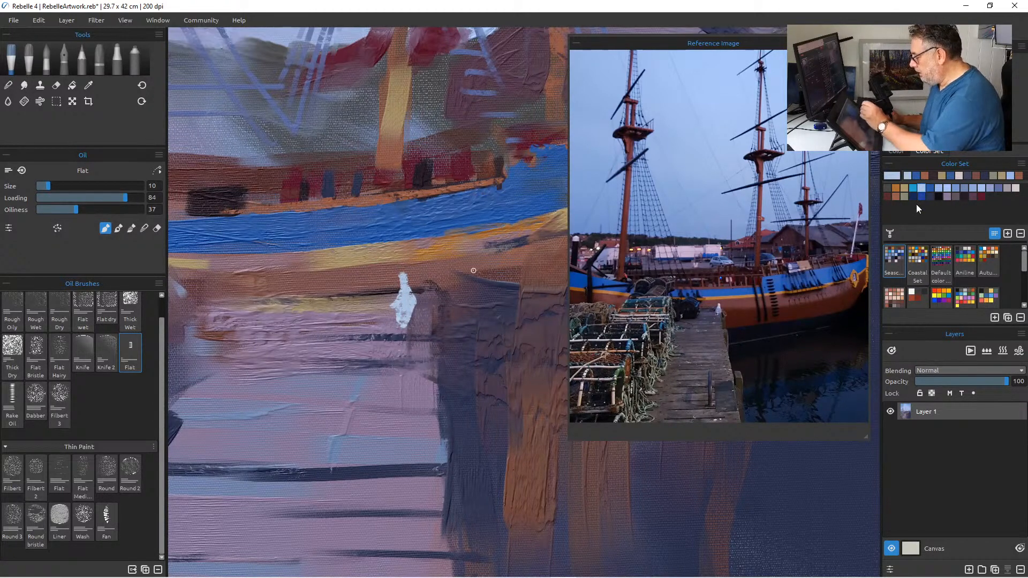
{"action": "left_click", "coordinate": [956, 188]}
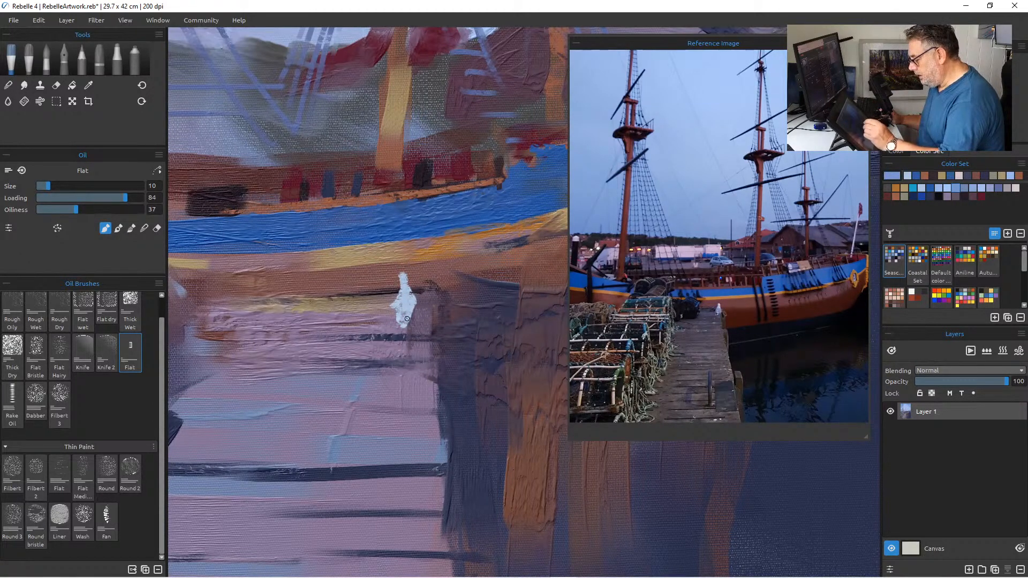
{"action": "left_click_drag", "start_coordinate": [403, 293], "coordinate": [403, 293]}
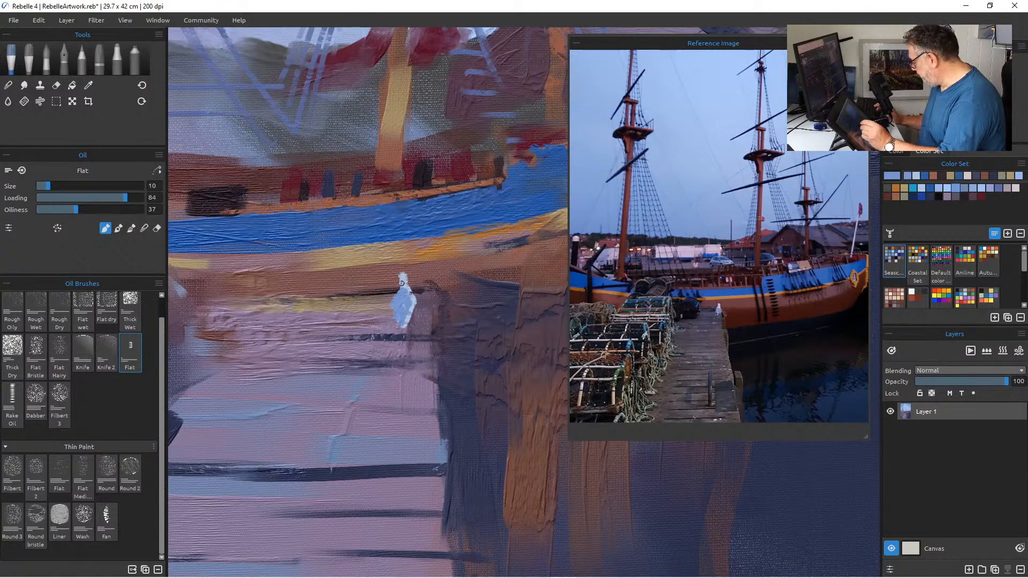
Refine the gull with colours sampled around it and darken its sides with a muted grey.
{"action": "left_click", "coordinate": [397, 284], "text": "alt"}
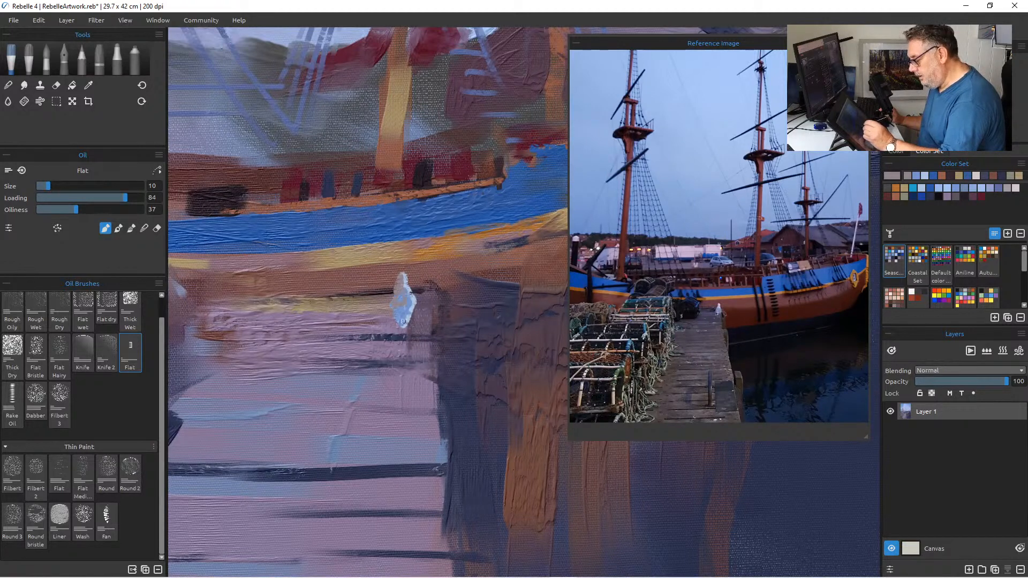
{"action": "left_click", "coordinate": [399, 308], "text": "alt"}
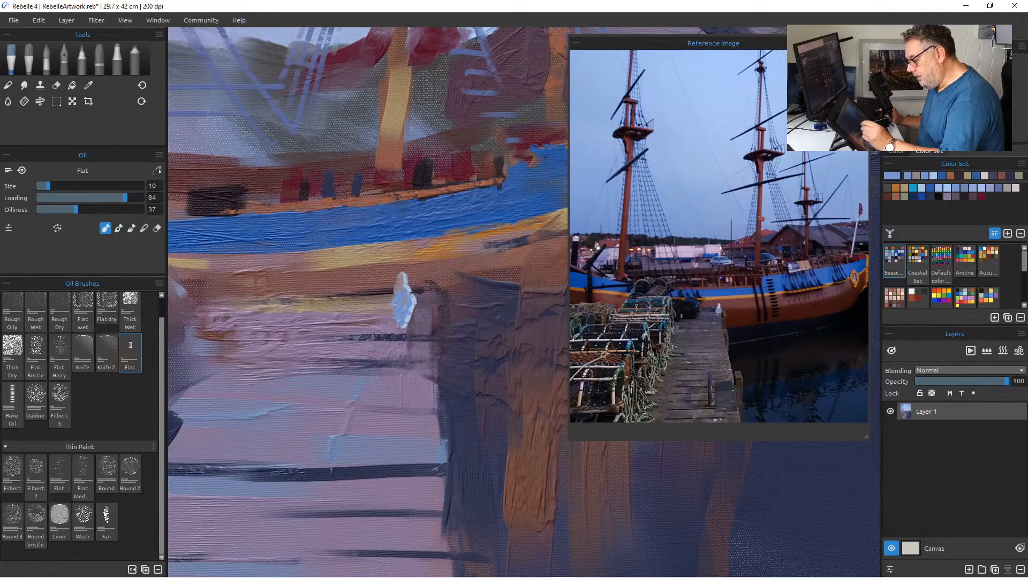
{"action": "left_click", "coordinate": [399, 341], "text": "alt"}
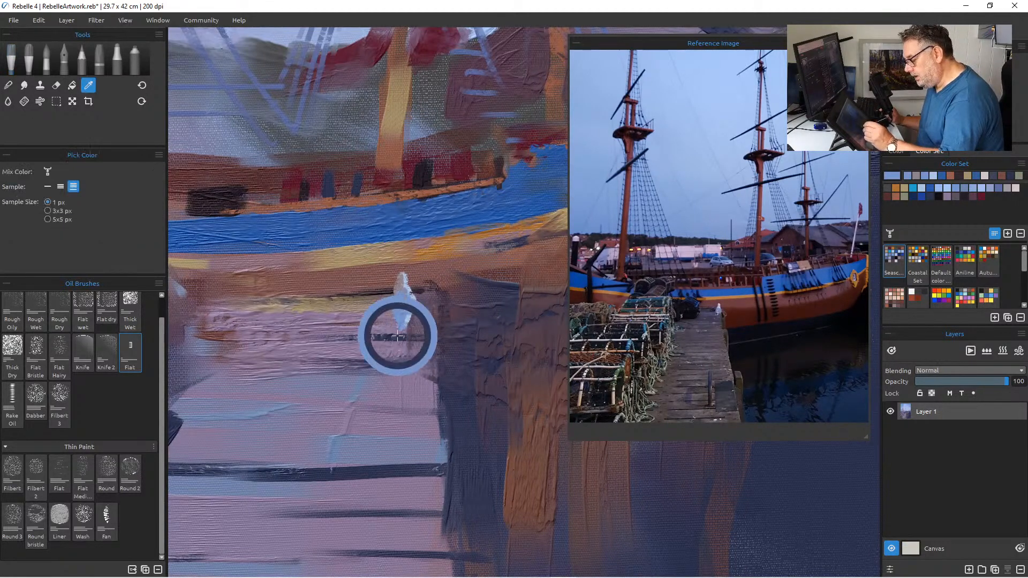
{"action": "left_click", "coordinate": [948, 197]}
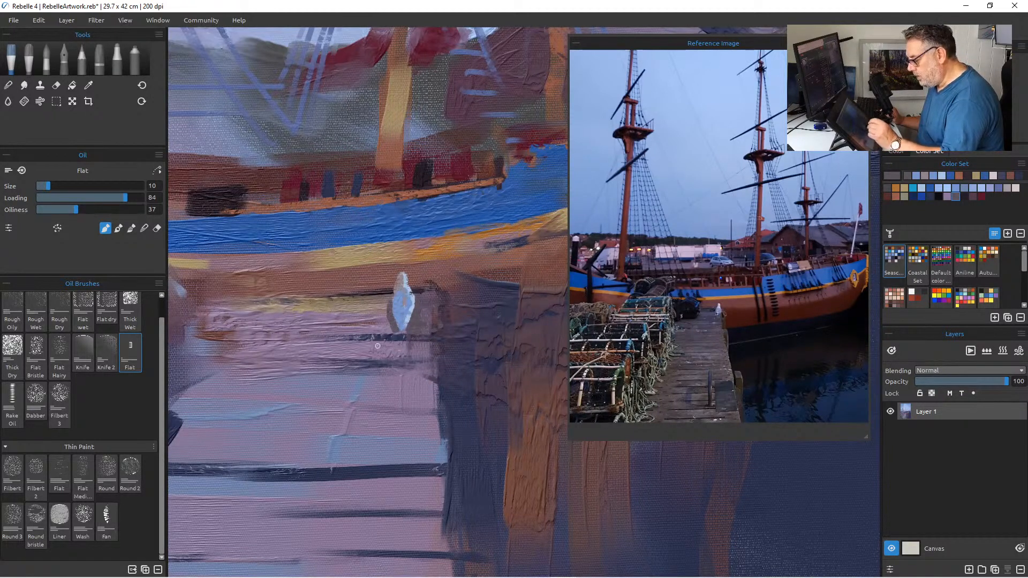
Sample reddish brown from the hull and paint it down the pier's edge beside the gull.
{"action": "left_click", "coordinate": [428, 282], "text": "alt"}
{"action": "left_click_drag", "start_coordinate": [431, 285], "coordinate": [442, 321]}
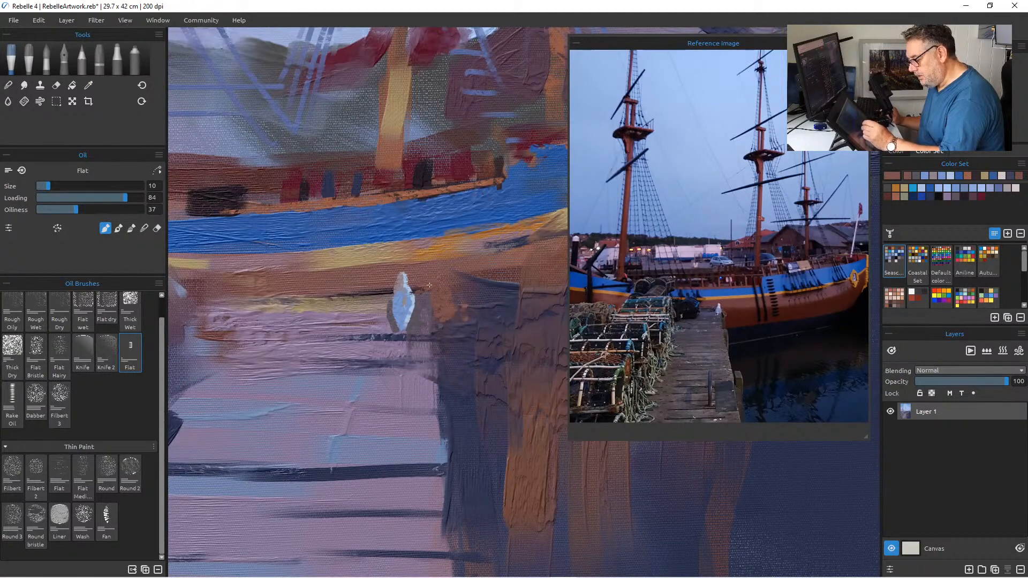
{"action": "left_click_drag", "start_coordinate": [435, 328], "coordinate": [436, 360]}
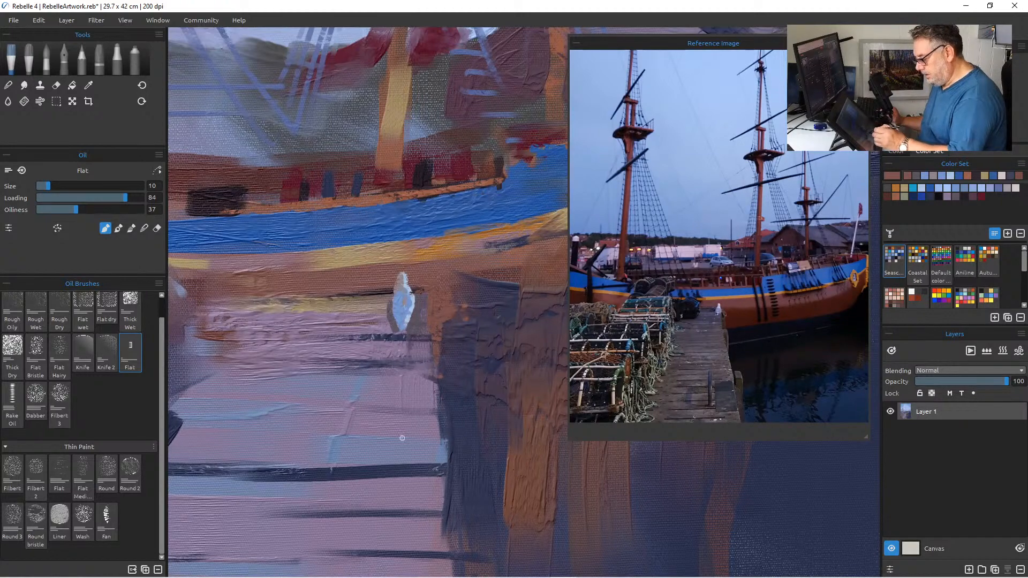
{"action": "scroll", "coordinate": [405, 407], "scroll_direction": "down", "scroll_amount": 10}
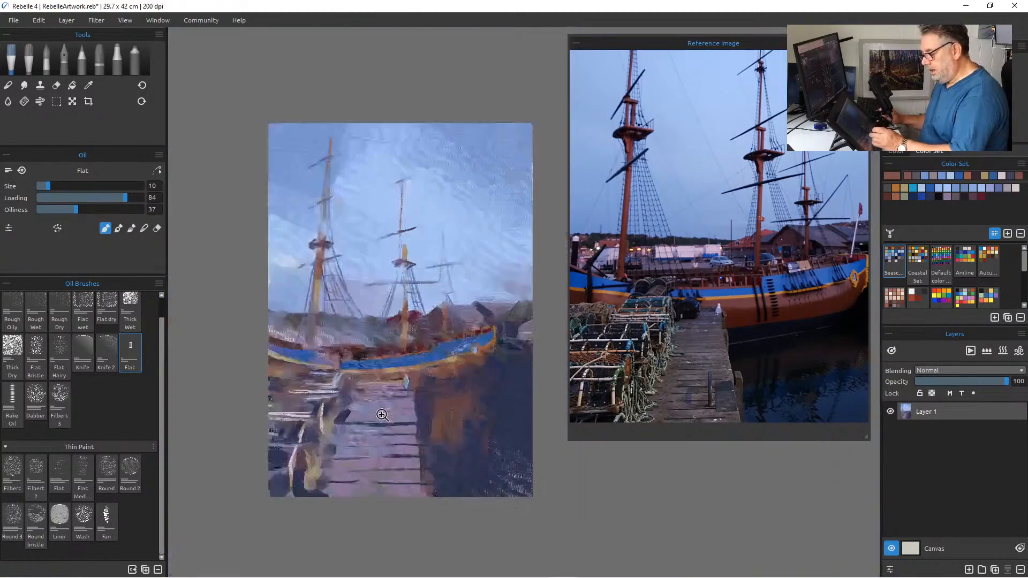
{"action": "left_click_drag", "start_coordinate": [390, 434], "coordinate": [419, 399]}
{"action": "scroll", "coordinate": [391, 419], "scroll_direction": "up", "scroll_amount": 2}
{"action": "scroll", "coordinate": [391, 419], "scroll_direction": "down", "scroll_amount": 1}
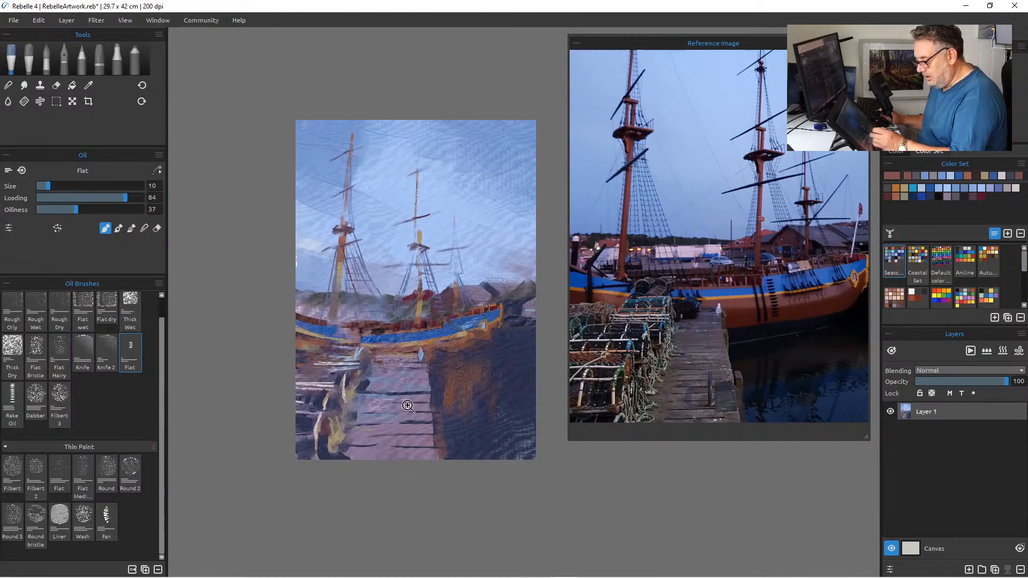
Pick a near-black brown, set the brush size to 25 and paint a trial zigzag ripple in the water beside the pier.
{"action": "scroll", "coordinate": [417, 399], "scroll_direction": "up", "scroll_amount": 2}
{"action": "scroll", "coordinate": [413, 397], "scroll_direction": "down", "scroll_amount": 3}
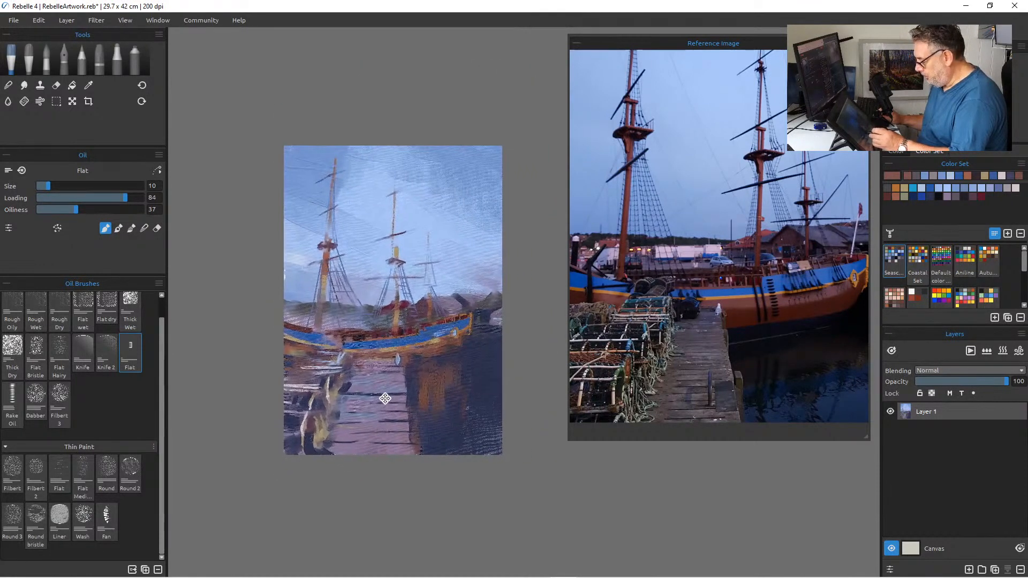
{"action": "scroll", "coordinate": [389, 396], "scroll_direction": "up", "scroll_amount": 3}
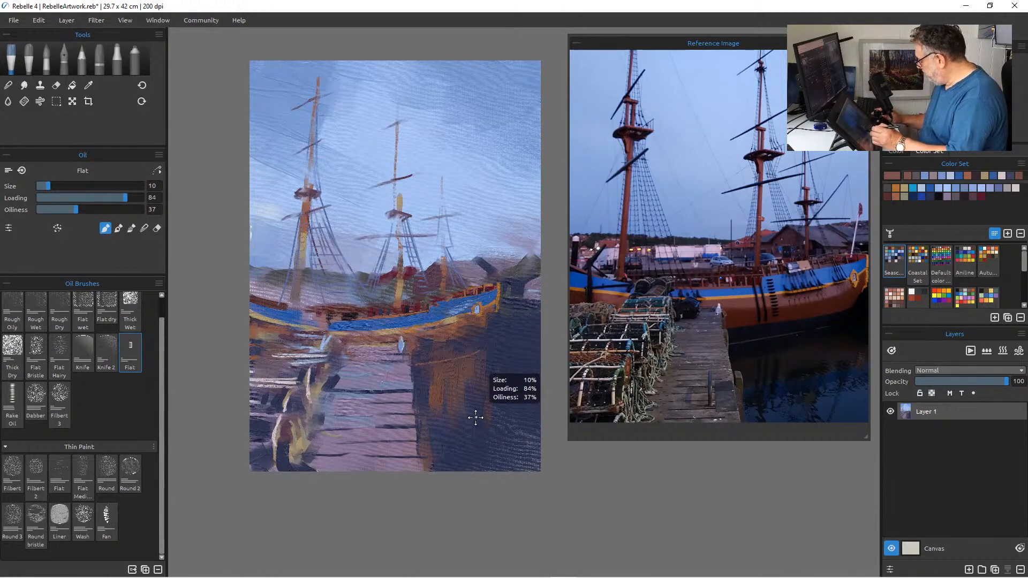
{"action": "left_click", "coordinate": [956, 197]}
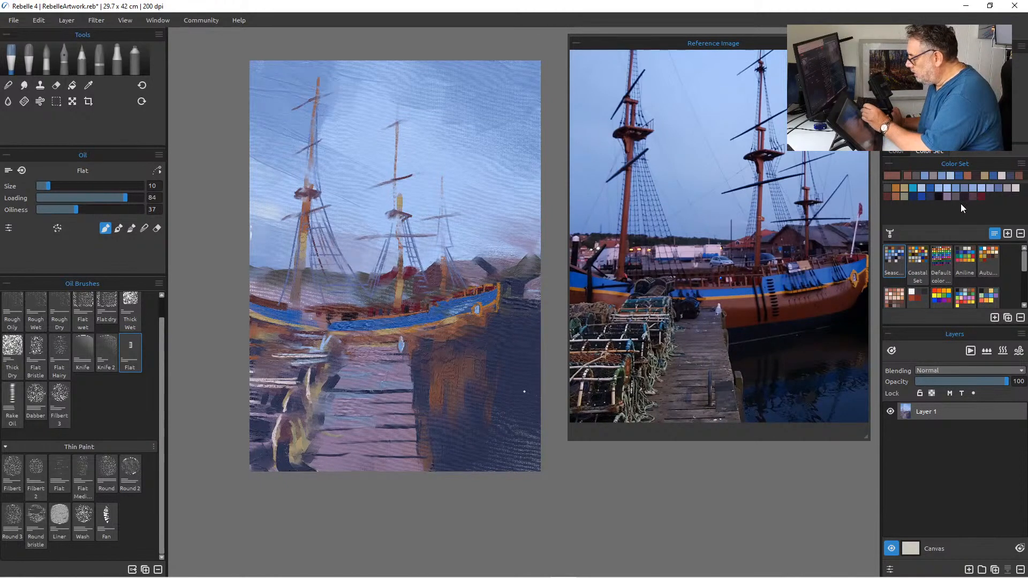
{"action": "key", "text": "]"}
{"action": "key", "text": "]"}
{"action": "key", "text": "]"}
{"action": "key", "text": "]"}
{"action": "left_click_drag", "start_coordinate": [428, 358], "coordinate": [442, 418]}
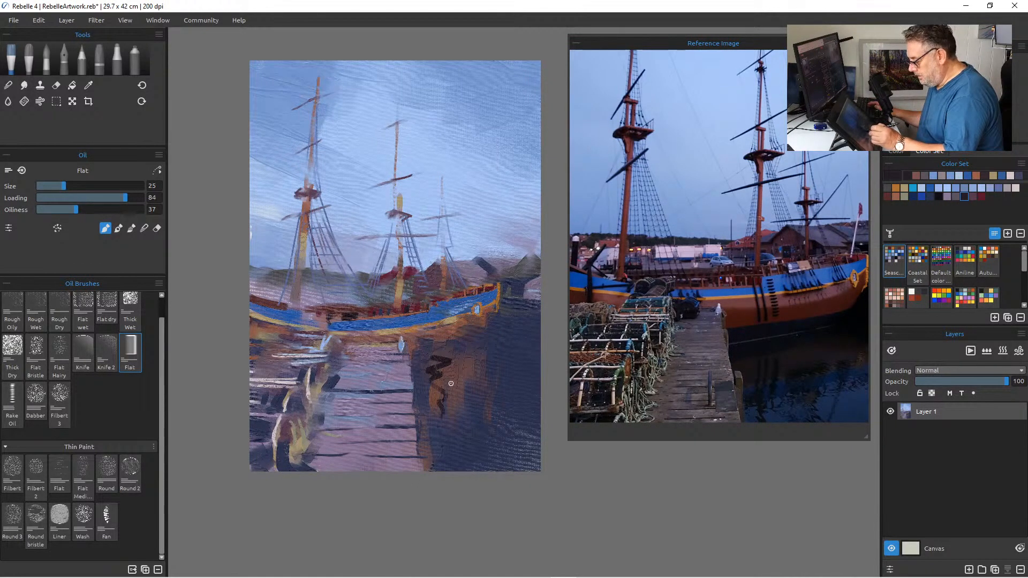
Undo the zigzag and paint separate wavy dark ripples across the water beside the pier in Paint & Blend mode.
{"action": "left_click", "coordinate": [132, 229]}
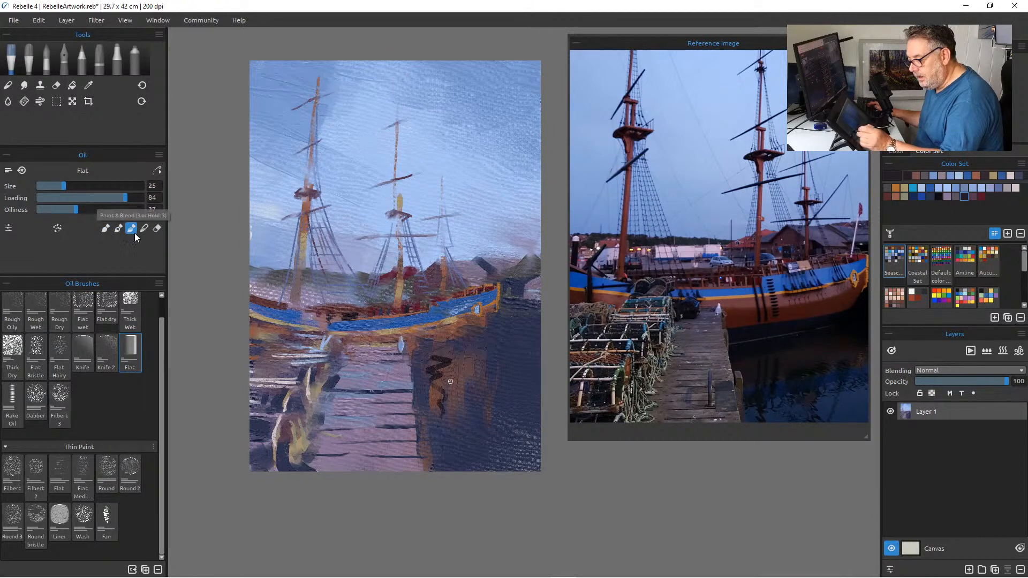
{"action": "key", "text": "ctrl+z"}
{"action": "key", "text": "ctrl+z"}
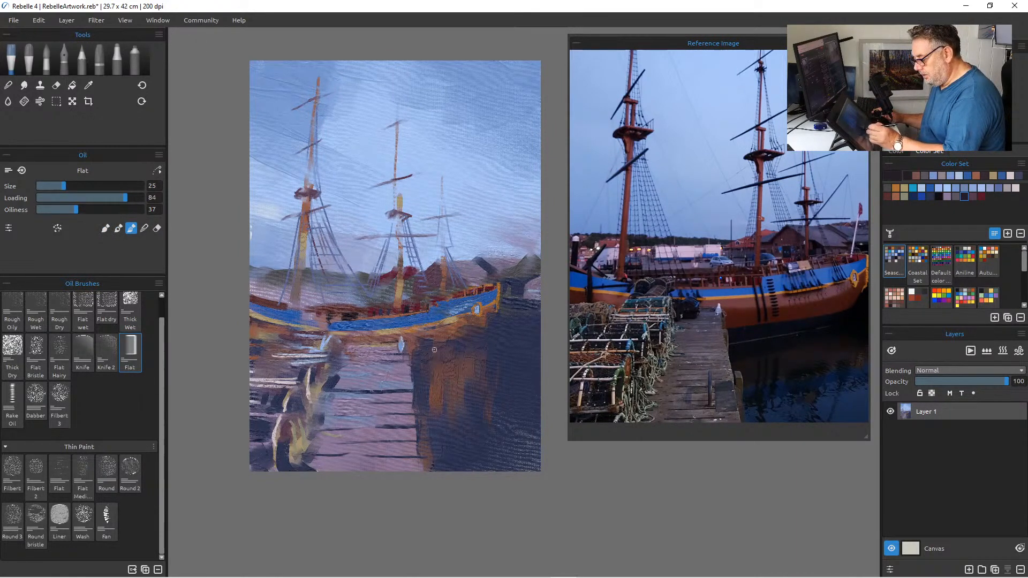
{"action": "left_click_drag", "start_coordinate": [439, 432], "coordinate": [446, 458]}
{"action": "mouse_move", "coordinate": [434, 357]}
{"action": "left_mouse_down"}
{"action": "mouse_move", "coordinate": [450, 364]}
{"action": "mouse_move", "coordinate": [439, 396]}
{"action": "left_mouse_up"}
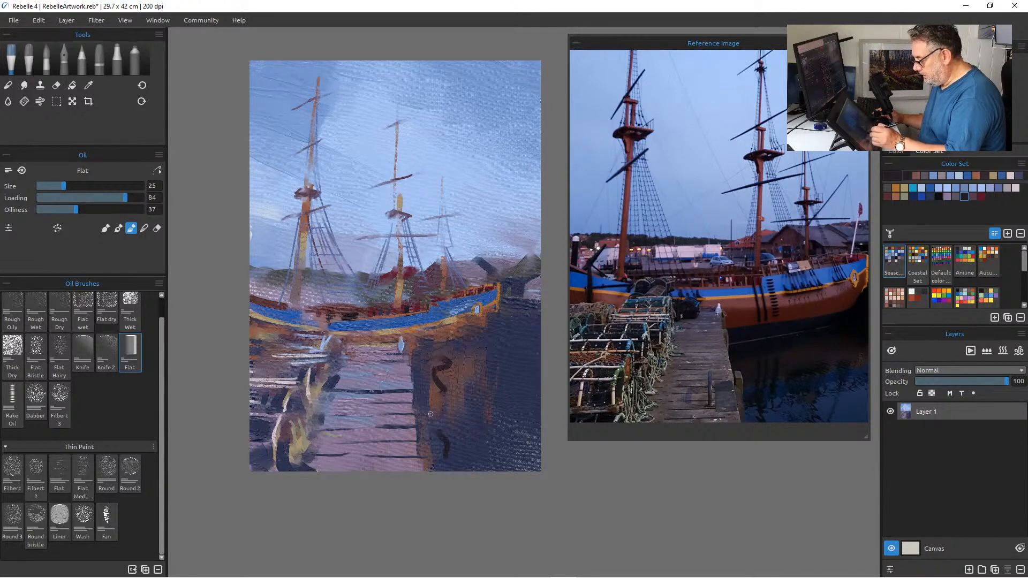
{"action": "mouse_move", "coordinate": [461, 362]}
{"action": "left_mouse_down"}
{"action": "mouse_move", "coordinate": [471, 403]}
{"action": "mouse_move", "coordinate": [501, 430]}
{"action": "left_mouse_up"}
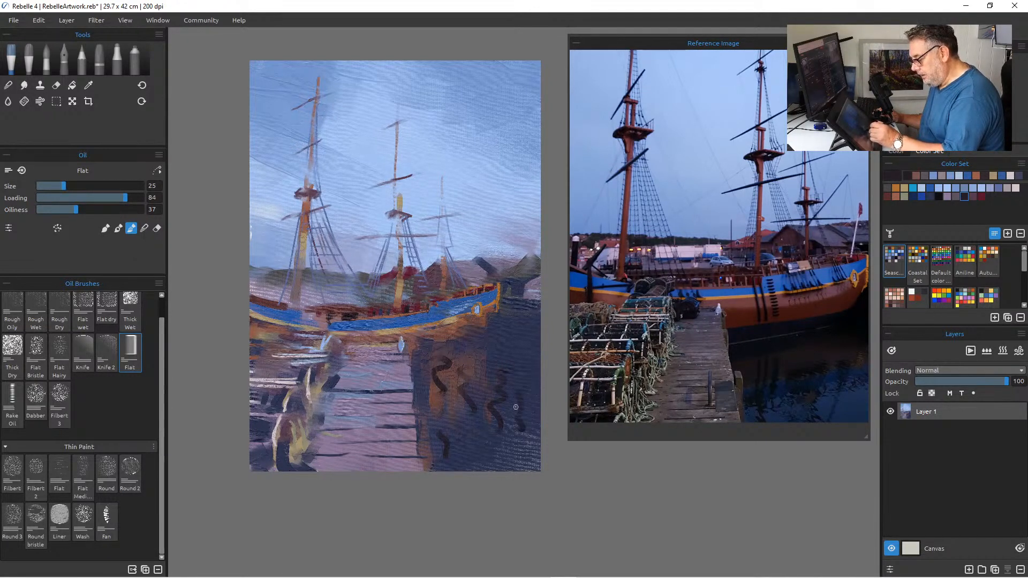
{"action": "left_click_drag", "start_coordinate": [522, 362], "coordinate": [518, 381]}
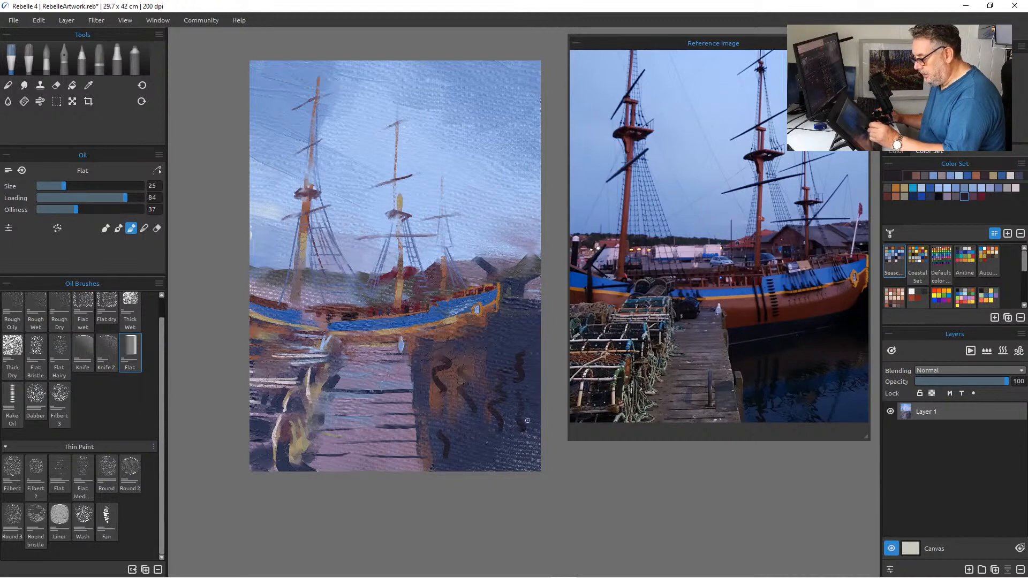
Sample dark navy from the water and blend the dark ripples into the ship's reflection, enlarging the brush to size 100.
{"action": "left_click", "coordinate": [492, 350], "text": "alt"}
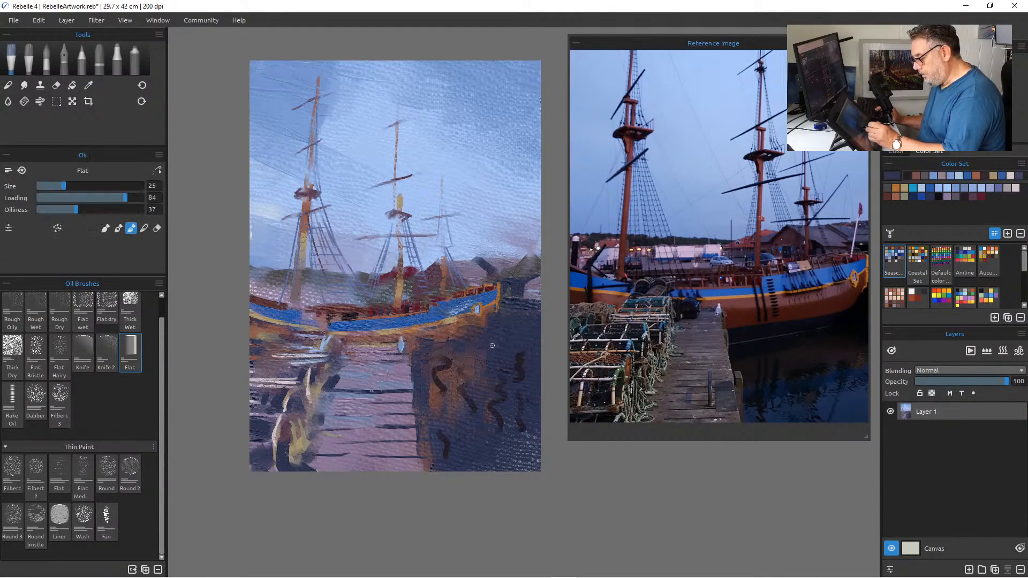
{"action": "key", "text": "bracketright"}
{"action": "key", "text": "bracketright"}
{"action": "key", "text": "bracketright"}
{"action": "key", "text": "bracketright"}
{"action": "key", "text": "bracketright"}
{"action": "key", "text": "bracketright"}
{"action": "key", "text": "bracketright"}
{"action": "key", "text": "bracketright"}
{"action": "key", "text": "bracketright"}
{"action": "key", "text": "bracketright"}
{"action": "key", "text": "bracketright"}
{"action": "key", "text": "bracketright"}
{"action": "key", "text": "bracketright"}
{"action": "key", "text": "bracketright"}
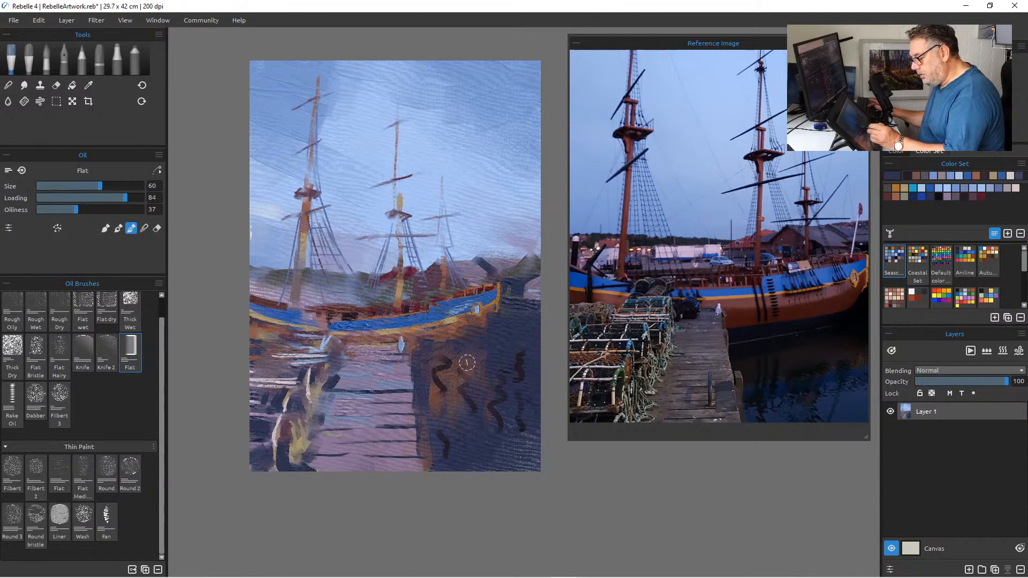
{"action": "mouse_move", "coordinate": [428, 358]}
{"action": "left_mouse_down"}
{"action": "mouse_move", "coordinate": [487, 357]}
{"action": "mouse_move", "coordinate": [422, 366]}
{"action": "mouse_move", "coordinate": [441, 374]}
{"action": "mouse_move", "coordinate": [452, 339]}
{"action": "mouse_move", "coordinate": [415, 307]}
{"action": "mouse_move", "coordinate": [447, 364]}
{"action": "mouse_move", "coordinate": [444, 406]}
{"action": "mouse_move", "coordinate": [466, 396]}
{"action": "mouse_move", "coordinate": [470, 367]}
{"action": "mouse_move", "coordinate": [474, 416]}
{"action": "left_mouse_up"}
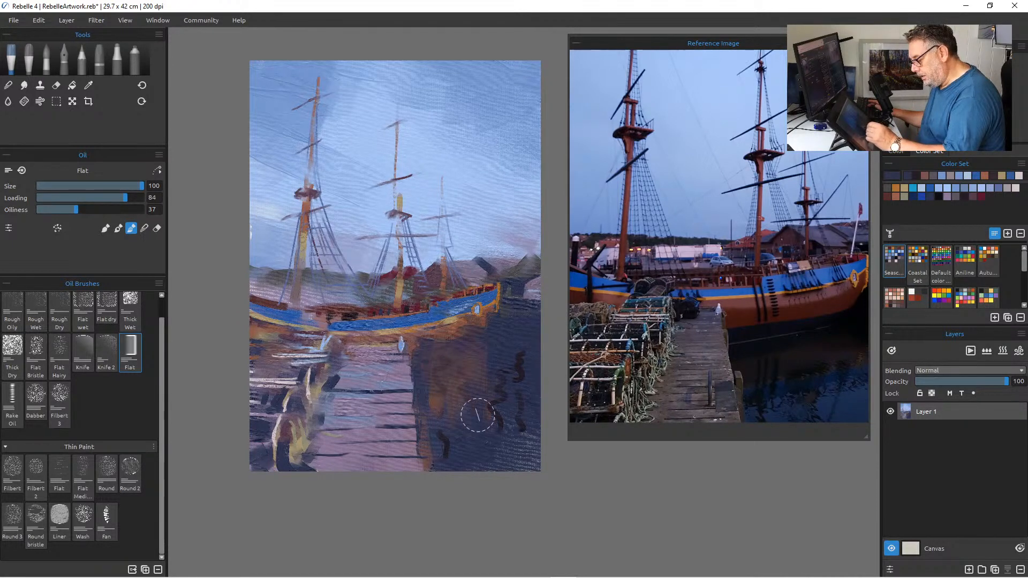
{"action": "mouse_move", "coordinate": [470, 464]}
{"action": "left_mouse_down"}
{"action": "mouse_move", "coordinate": [447, 431]}
{"action": "mouse_move", "coordinate": [434, 433]}
{"action": "mouse_move", "coordinate": [459, 438]}
{"action": "mouse_move", "coordinate": [447, 469]}
{"action": "left_mouse_up"}
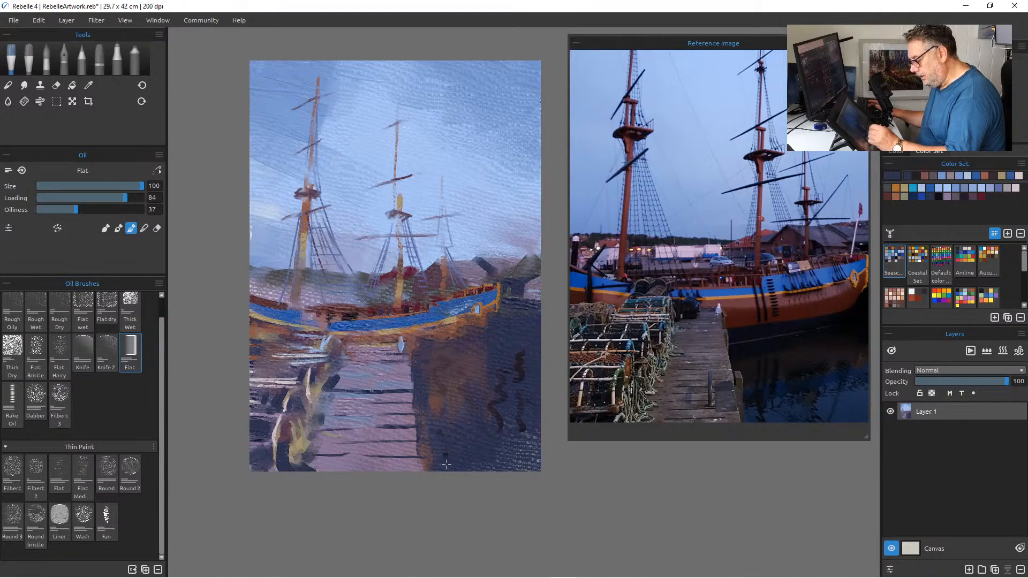
{"action": "mouse_move", "coordinate": [507, 354]}
{"action": "left_mouse_down"}
{"action": "mouse_move", "coordinate": [493, 426]}
{"action": "mouse_move", "coordinate": [507, 435]}
{"action": "mouse_move", "coordinate": [519, 408]}
{"action": "mouse_move", "coordinate": [526, 441]}
{"action": "left_mouse_up"}
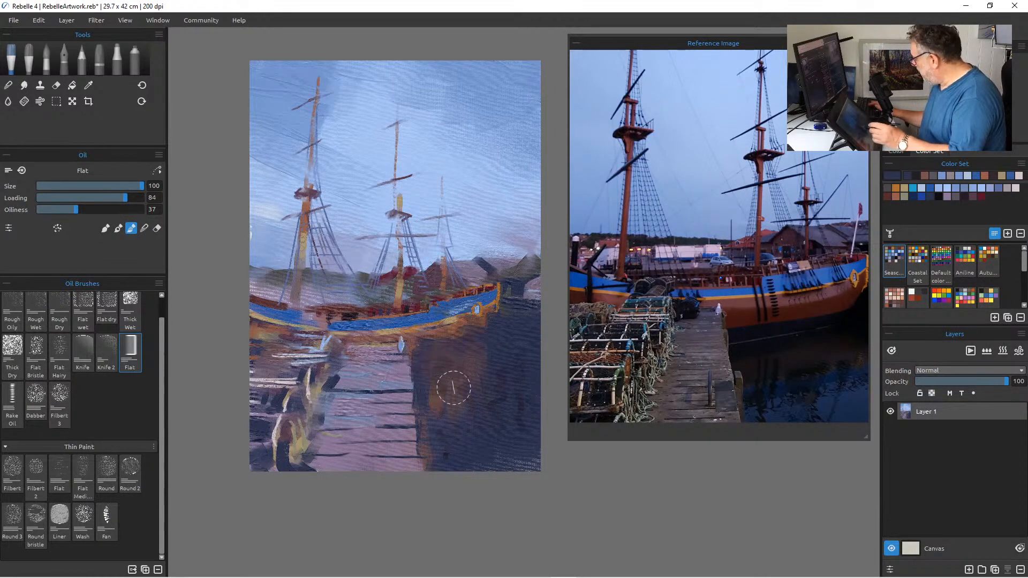
Pick a deep blue and paint a short stroke at size 40 in the brown reflection beside the pier.
{"action": "key", "text": "["}
{"action": "key", "text": "["}
{"action": "key", "text": "["}
{"action": "key", "text": "["}
{"action": "key", "text": "["}
{"action": "key", "text": "["}
{"action": "key", "text": "["}
{"action": "key", "text": "["}
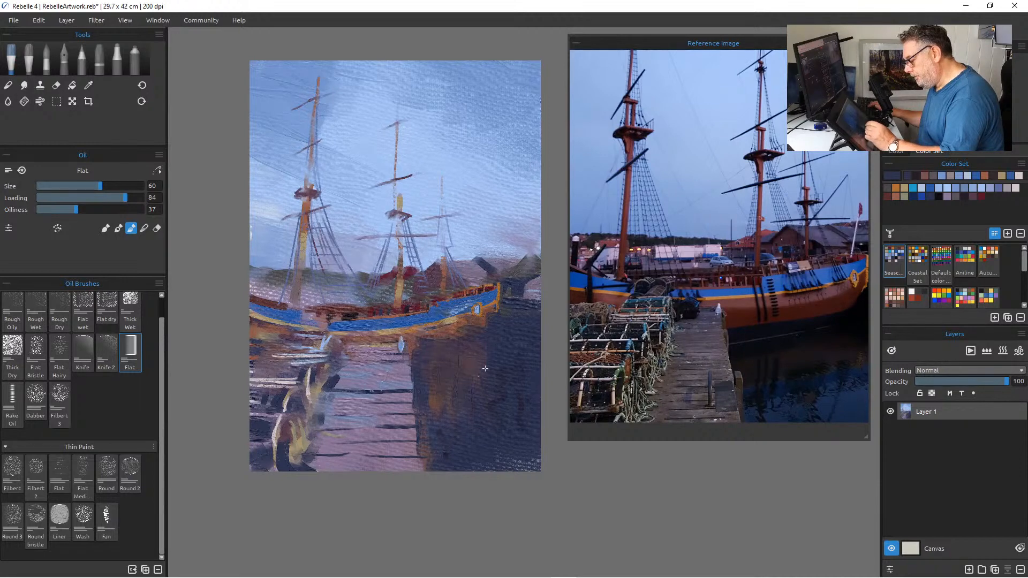
{"action": "left_click", "coordinate": [913, 197]}
{"action": "key", "text": "bracketleft"}
{"action": "key", "text": "bracketleft"}
{"action": "key", "text": "bracketleft"}
{"action": "key", "text": "bracketleft"}
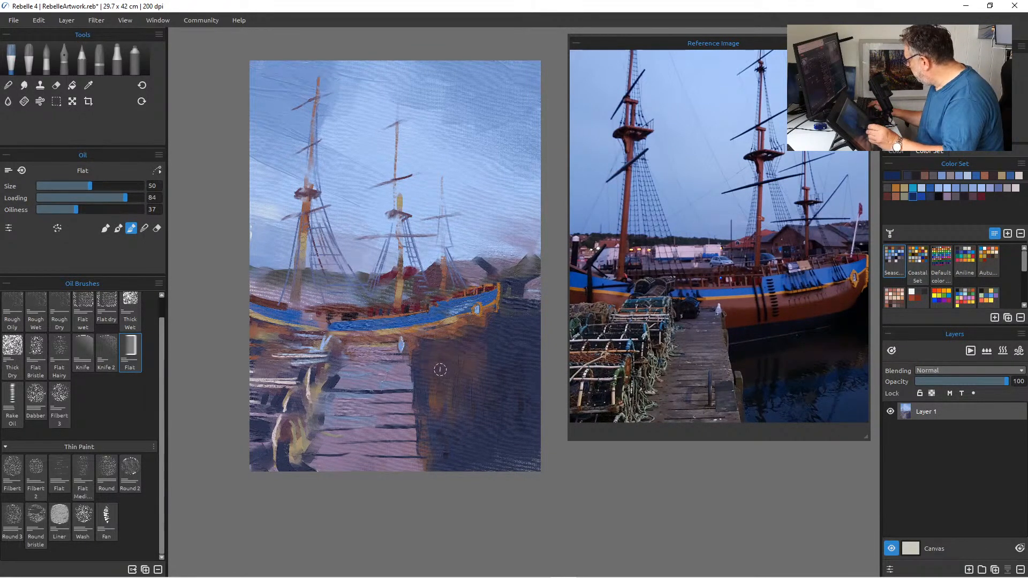
{"action": "left_click_drag", "start_coordinate": [440, 365], "coordinate": [444, 404]}
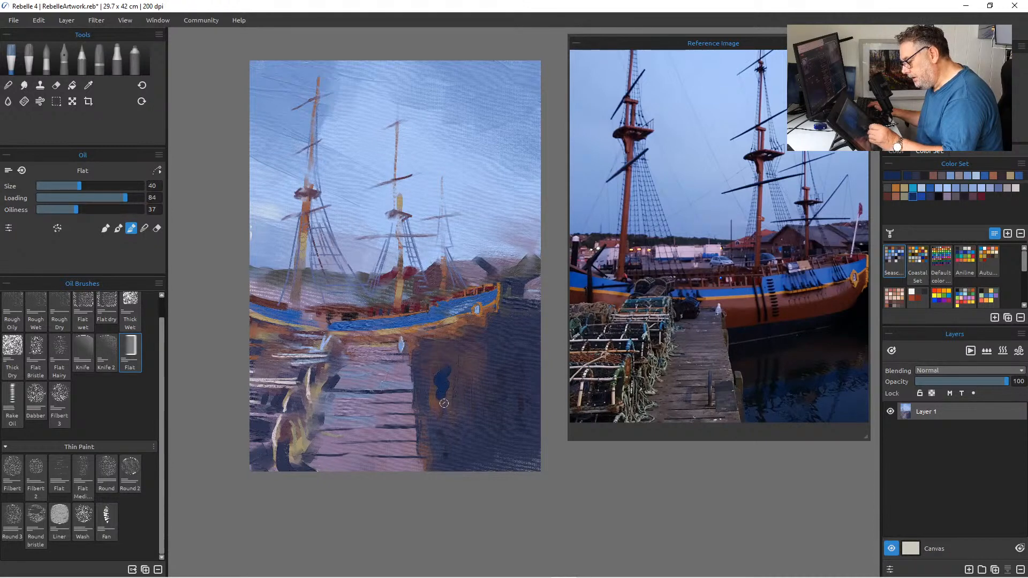
Undo the deep blue stroke, reduce the brush to size 20 and work finer ripples into the water with a sampled dark tone.
{"action": "key", "text": "bracketleft"}
{"action": "key", "text": "bracketleft"}
{"action": "key", "text": "bracketleft"}
{"action": "key", "text": "bracketleft"}
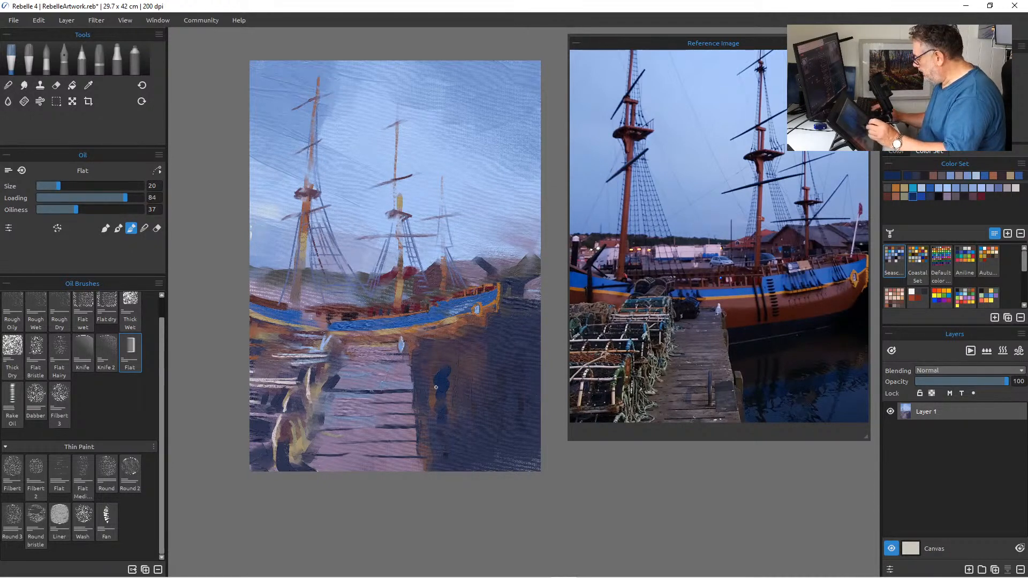
{"action": "key", "text": "ctrl+z"}
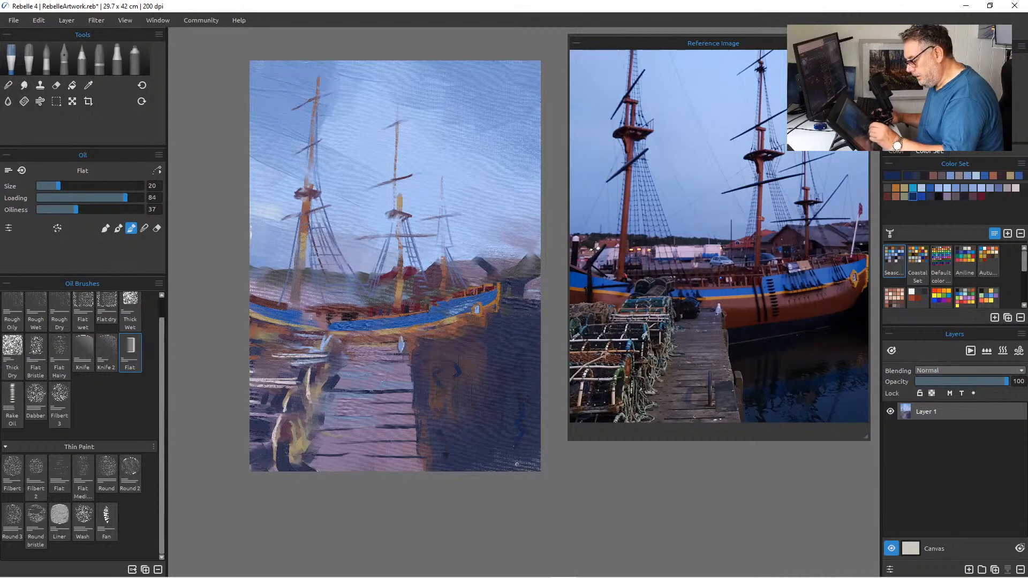
{"action": "left_click", "coordinate": [486, 377], "text": "alt"}
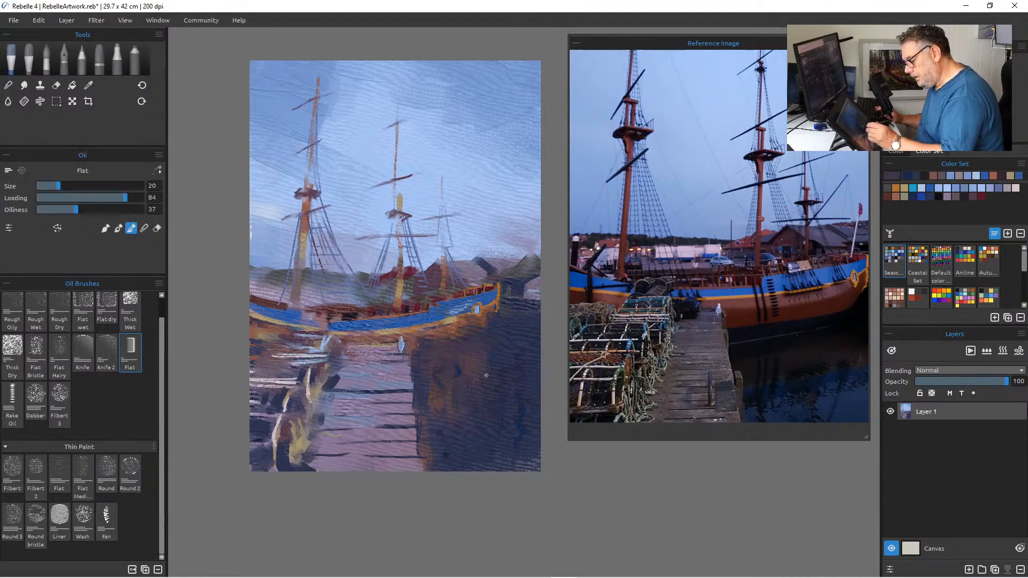
{"action": "left_click_drag", "start_coordinate": [522, 417], "coordinate": [519, 442]}
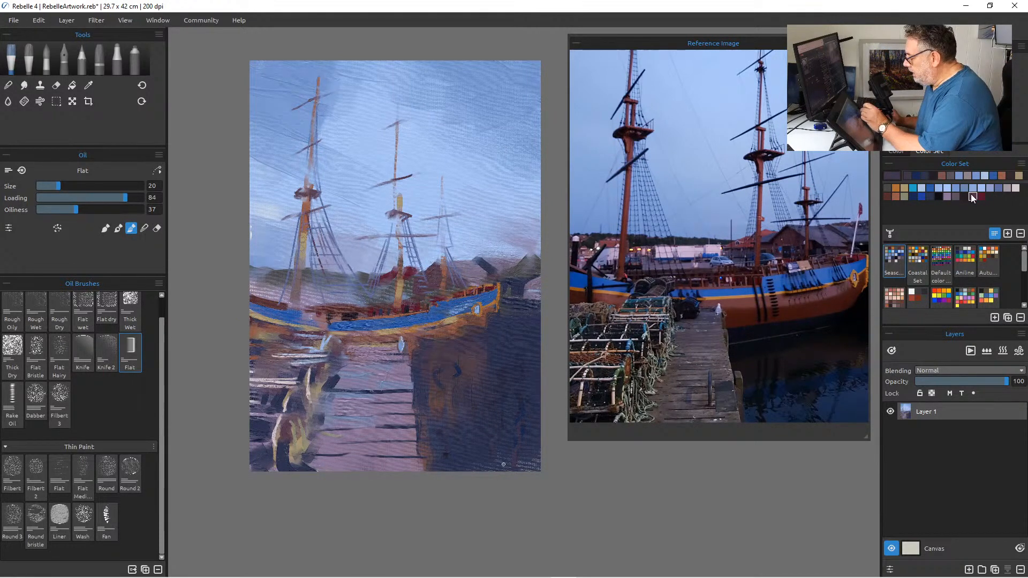
Paint muted blue sky reflections at size 50 over the foreground water and up along the canvas edge.
{"action": "left_click", "coordinate": [998, 187]}
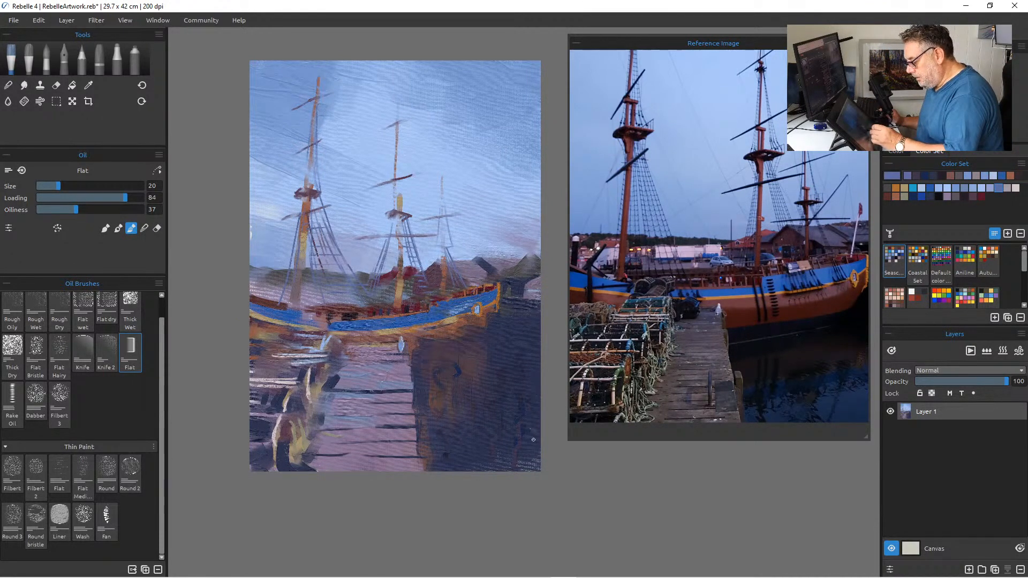
{"action": "key", "text": "bracketright"}
{"action": "key", "text": "bracketright"}
{"action": "key", "text": "bracketright"}
{"action": "key", "text": "bracketright"}
{"action": "key", "text": "bracketright"}
{"action": "key", "text": "bracketright"}
{"action": "left_click", "coordinate": [965, 187]}
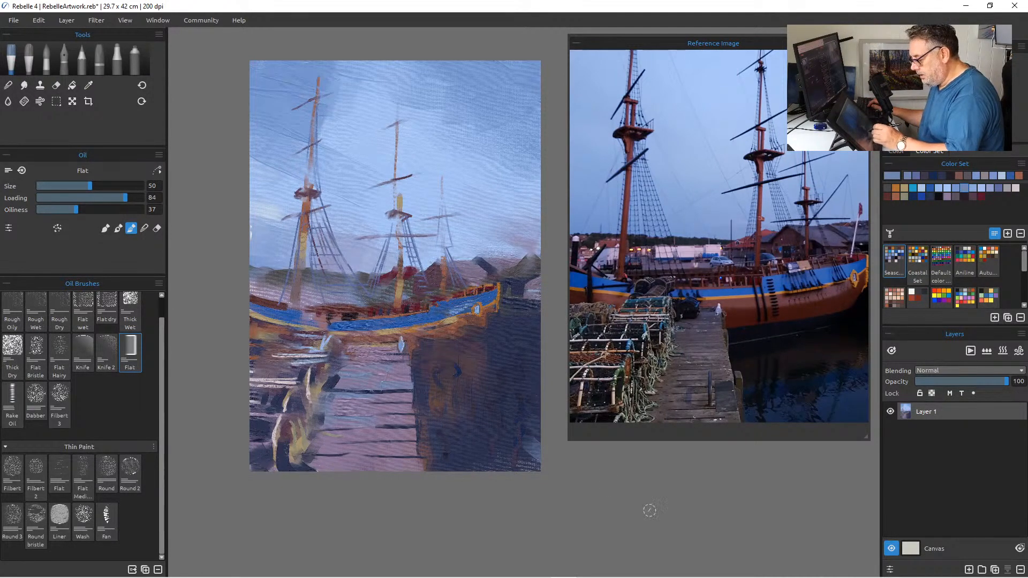
{"action": "mouse_move", "coordinate": [533, 447]}
{"action": "left_mouse_down"}
{"action": "mouse_move", "coordinate": [510, 425]}
{"action": "mouse_move", "coordinate": [534, 421]}
{"action": "mouse_move", "coordinate": [541, 406]}
{"action": "mouse_move", "coordinate": [540, 416]}
{"action": "mouse_move", "coordinate": [531, 397]}
{"action": "mouse_move", "coordinate": [491, 457]}
{"action": "mouse_move", "coordinate": [525, 450]}
{"action": "left_mouse_up"}
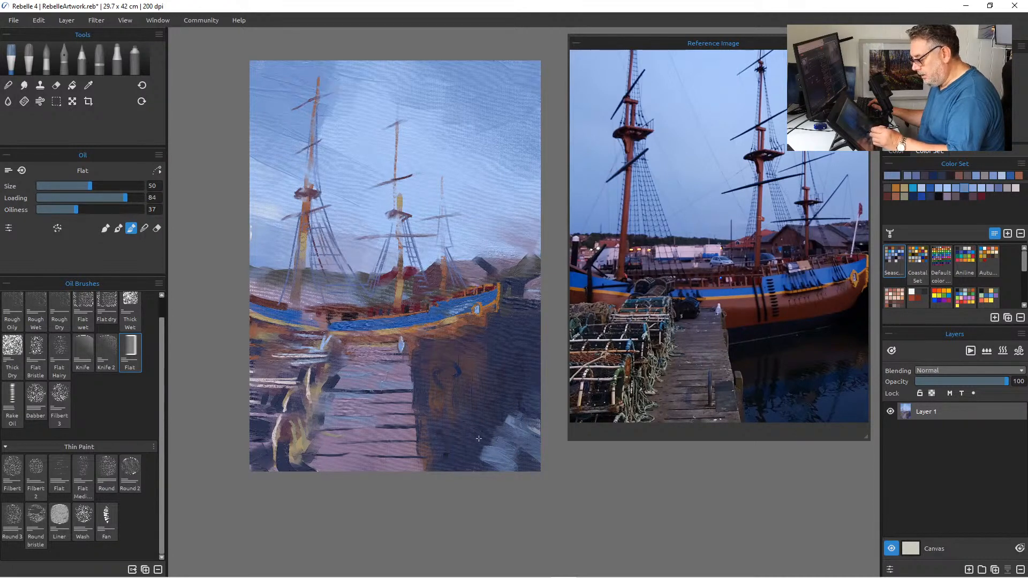
{"action": "mouse_move", "coordinate": [460, 462]}
{"action": "left_mouse_down"}
{"action": "mouse_move", "coordinate": [466, 431]}
{"action": "mouse_move", "coordinate": [493, 416]}
{"action": "left_mouse_up"}
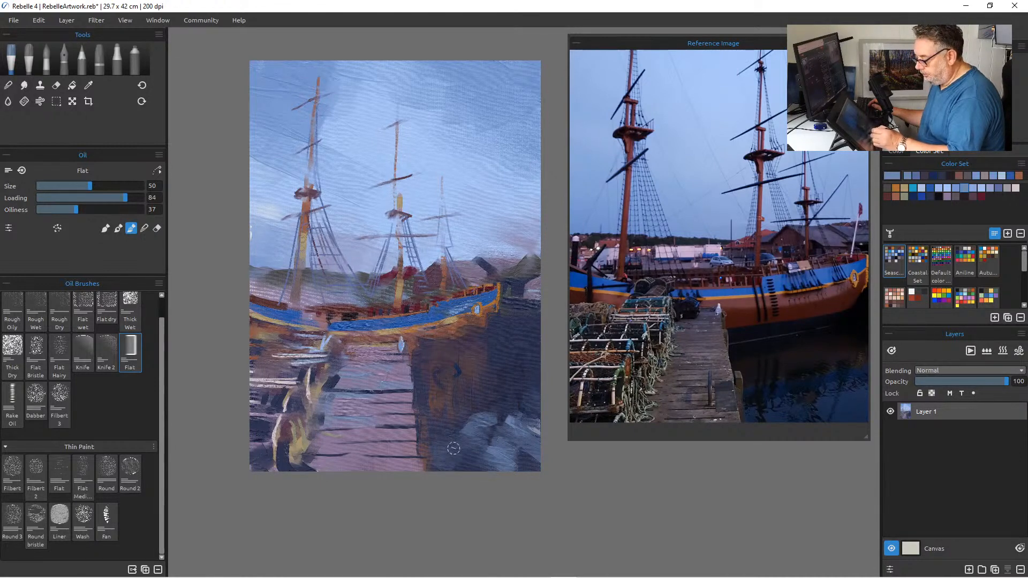
{"action": "left_click_drag", "start_coordinate": [461, 451], "coordinate": [435, 432]}
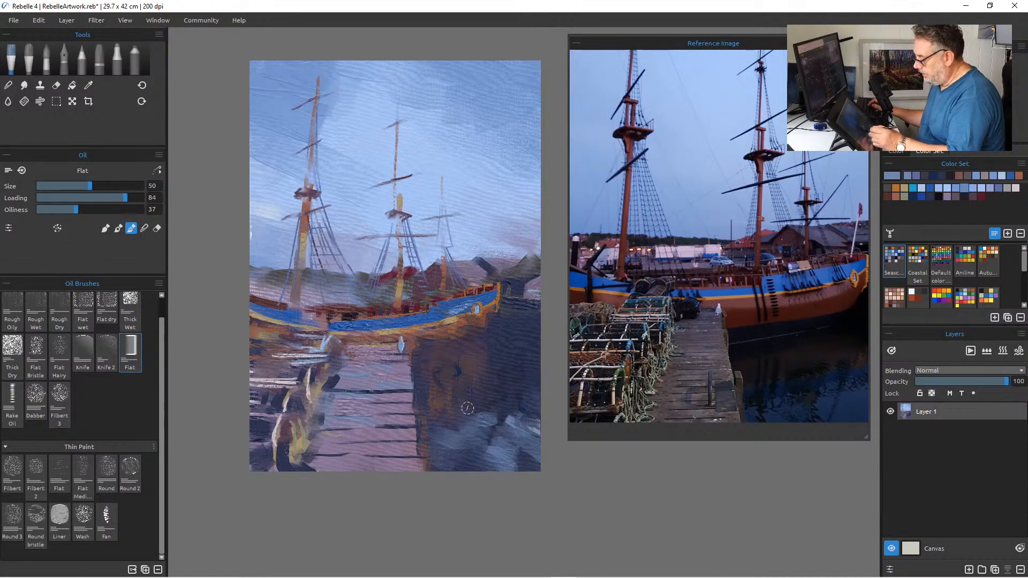
{"action": "mouse_move", "coordinate": [544, 400]}
{"action": "left_mouse_down"}
{"action": "mouse_move", "coordinate": [540, 377]}
{"action": "mouse_move", "coordinate": [531, 392]}
{"action": "mouse_move", "coordinate": [522, 387]}
{"action": "mouse_move", "coordinate": [541, 390]}
{"action": "mouse_move", "coordinate": [532, 378]}
{"action": "mouse_move", "coordinate": [514, 374]}
{"action": "mouse_move", "coordinate": [543, 399]}
{"action": "mouse_move", "coordinate": [513, 389]}
{"action": "mouse_move", "coordinate": [543, 377]}
{"action": "mouse_move", "coordinate": [529, 394]}
{"action": "mouse_move", "coordinate": [514, 385]}
{"action": "mouse_move", "coordinate": [539, 380]}
{"action": "left_mouse_up"}
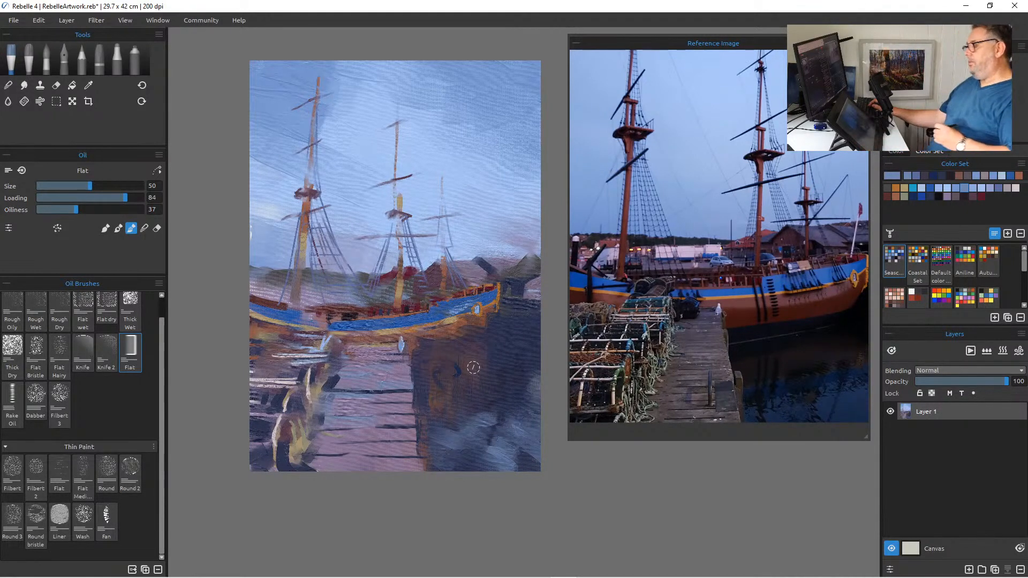
{"action": "mouse_move", "coordinate": [499, 392]}
{"action": "left_mouse_down"}
{"action": "mouse_move", "coordinate": [529, 406]}
{"action": "mouse_move", "coordinate": [496, 411]}
{"action": "left_mouse_up"}
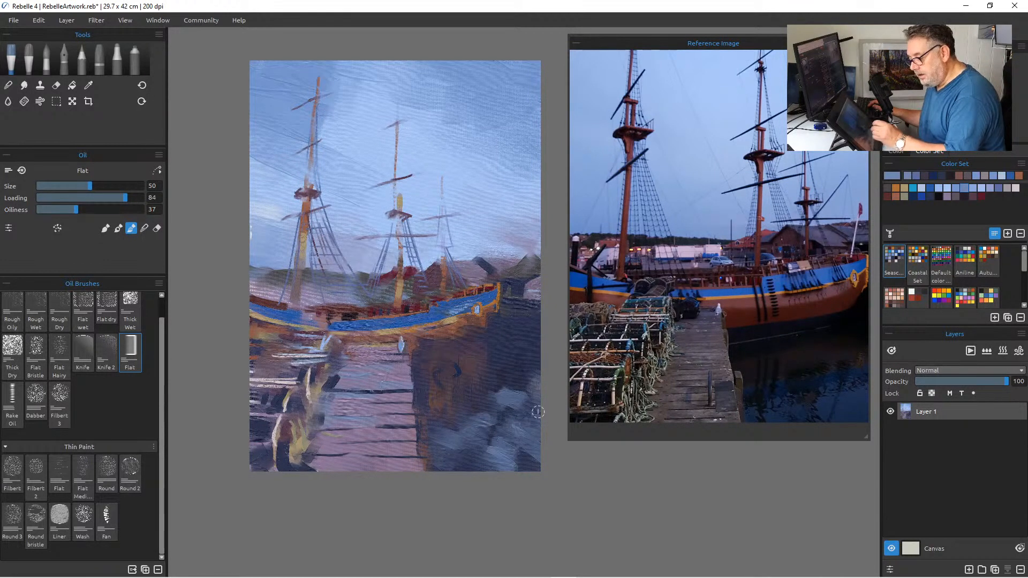
Soften the blue reflections with the Knife brush and break them up with dark navy sampled from the water.
{"action": "left_click", "coordinate": [76, 351]}
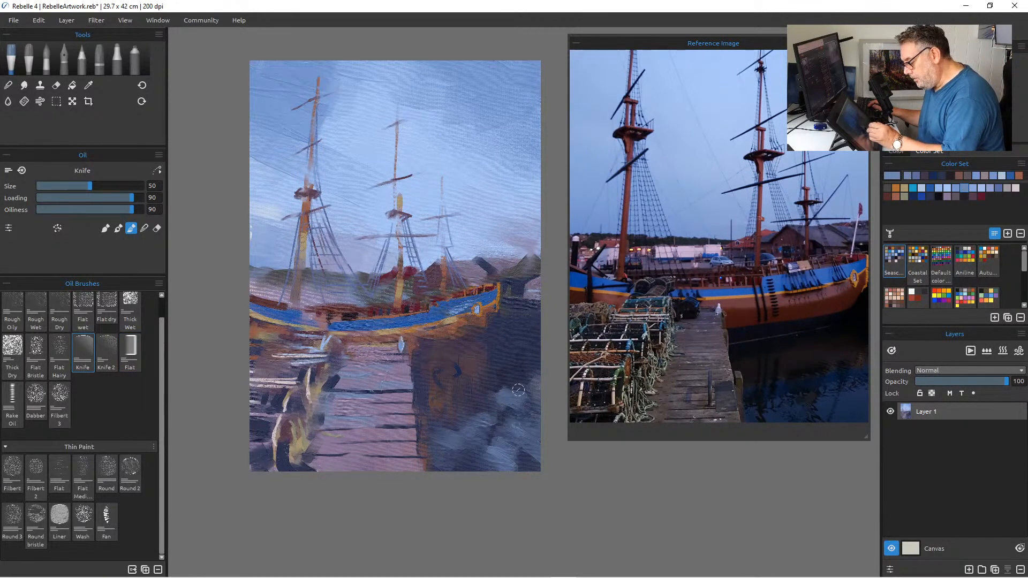
{"action": "mouse_move", "coordinate": [531, 398]}
{"action": "left_mouse_down"}
{"action": "mouse_move", "coordinate": [497, 397]}
{"action": "mouse_move", "coordinate": [485, 409]}
{"action": "mouse_move", "coordinate": [504, 404]}
{"action": "mouse_move", "coordinate": [530, 442]}
{"action": "left_mouse_up"}
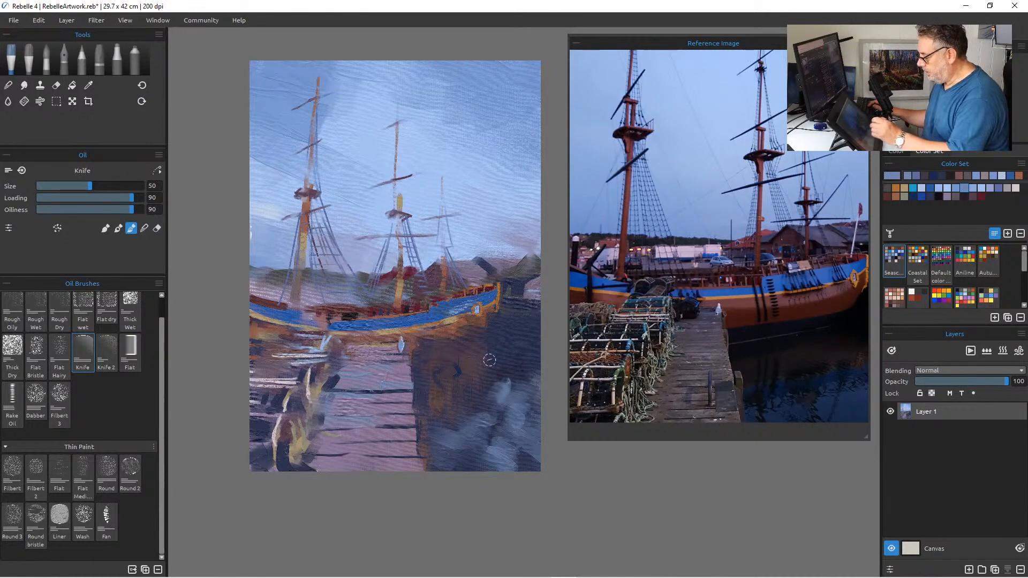
{"action": "left_click", "coordinate": [491, 356], "text": "alt"}
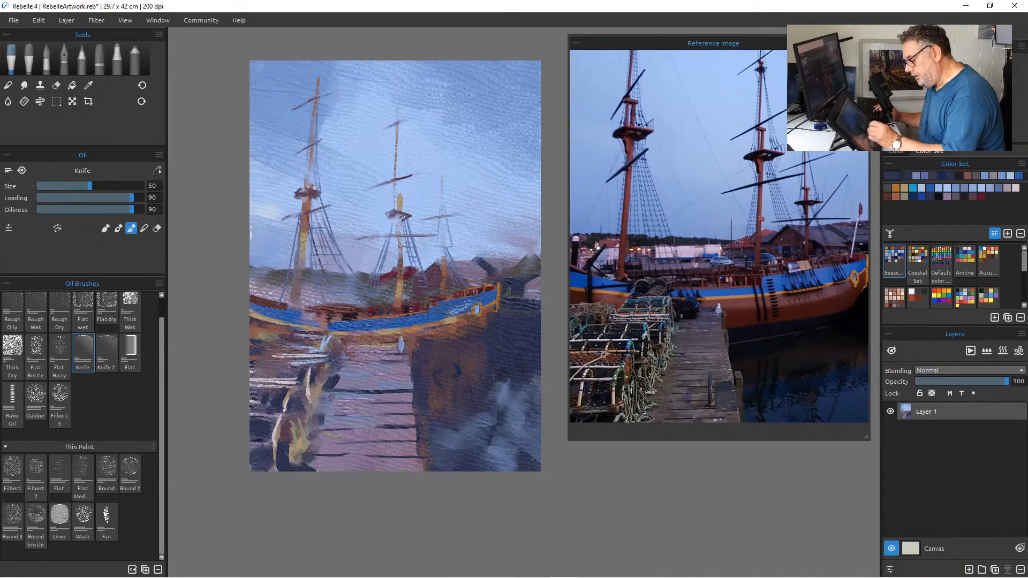
{"action": "left_click_drag", "start_coordinate": [513, 391], "coordinate": [506, 420]}
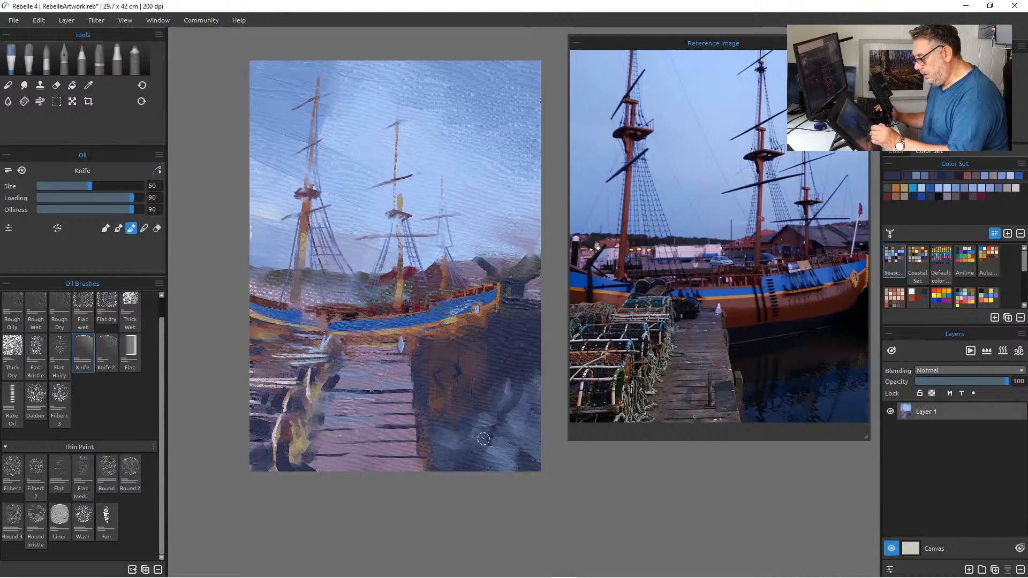
{"action": "left_click_drag", "start_coordinate": [497, 448], "coordinate": [497, 470]}
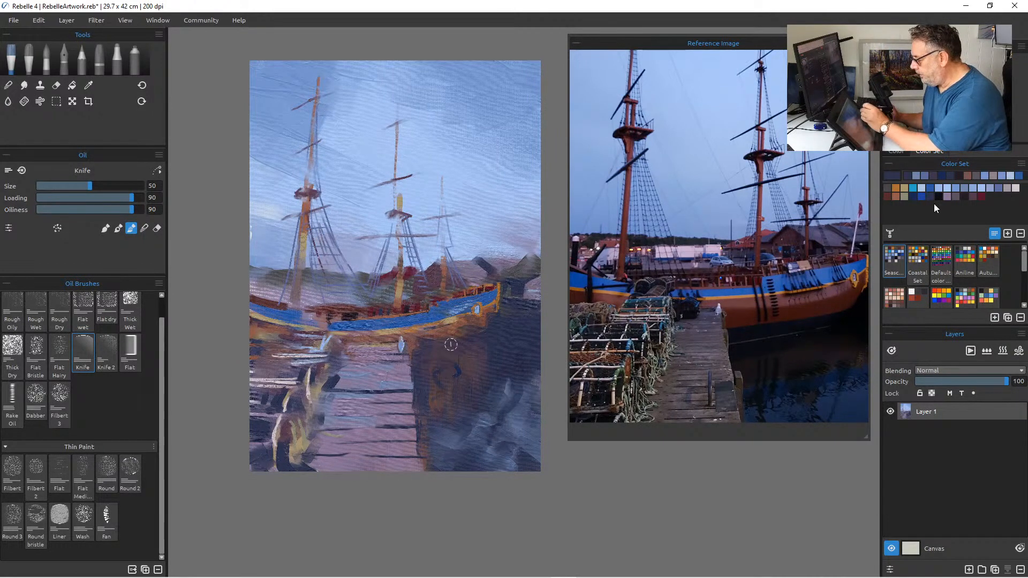
Paint dark blue tones with the Knife brush at size 50 into the brown reflection just beside the pier.
{"action": "left_click", "coordinate": [914, 196]}
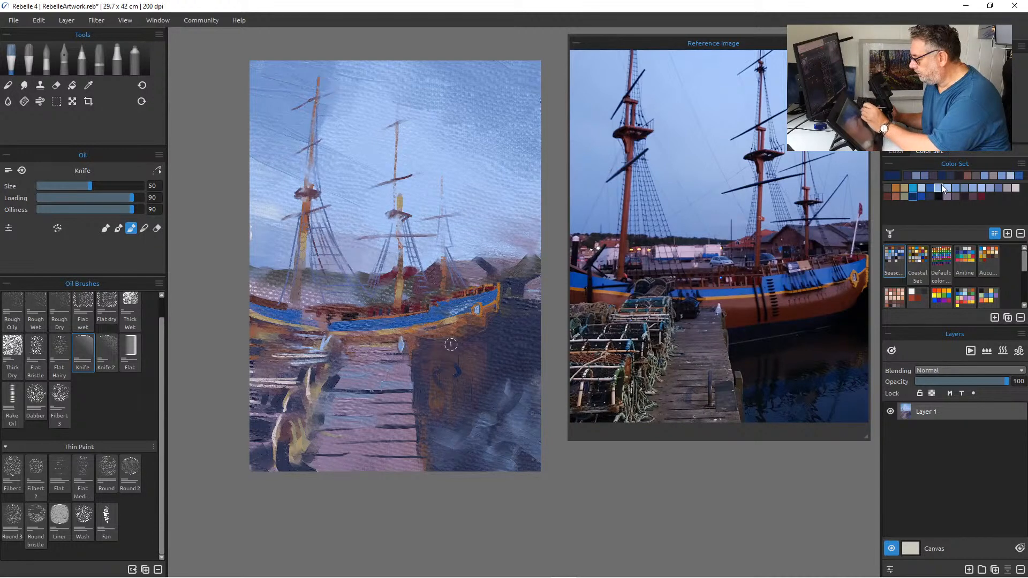
{"action": "left_click", "coordinate": [908, 176]}
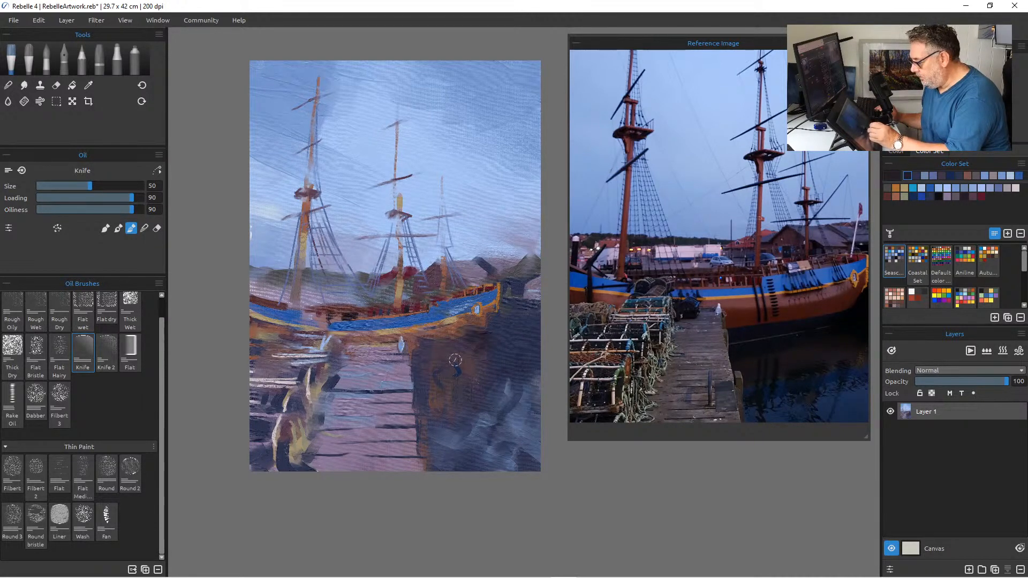
{"action": "left_click_drag", "start_coordinate": [421, 354], "coordinate": [455, 353]}
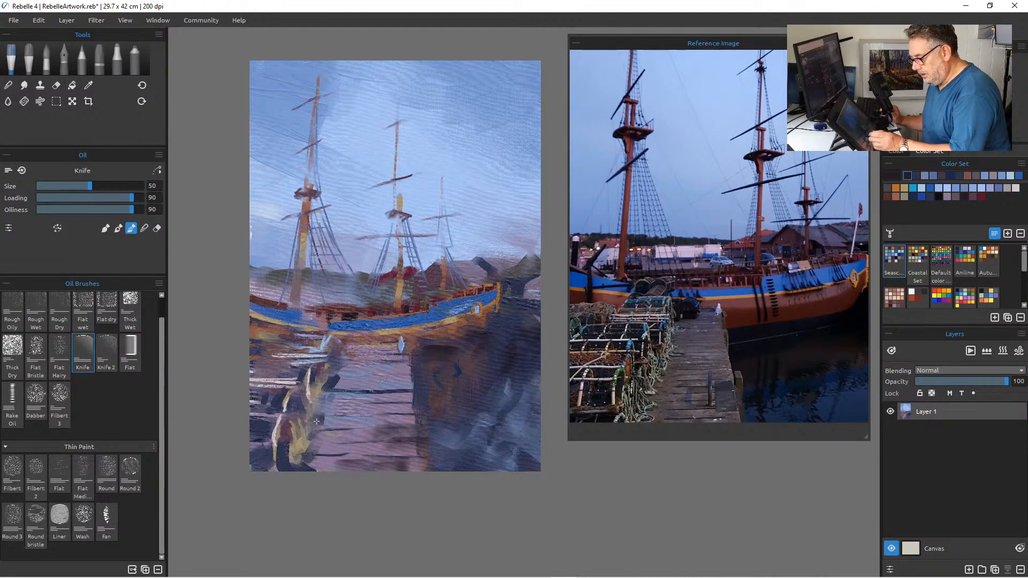
Vary the pier planks with dark, muted purple-grey and grey-green strokes at size 50.
{"action": "left_click_drag", "start_coordinate": [320, 425], "coordinate": [377, 424]}
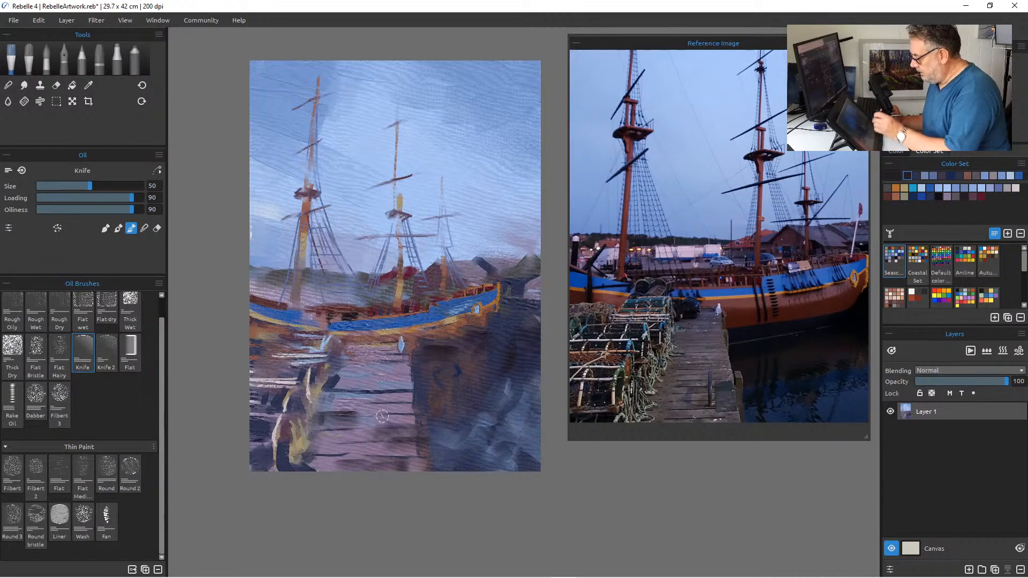
{"action": "left_click", "coordinate": [954, 196]}
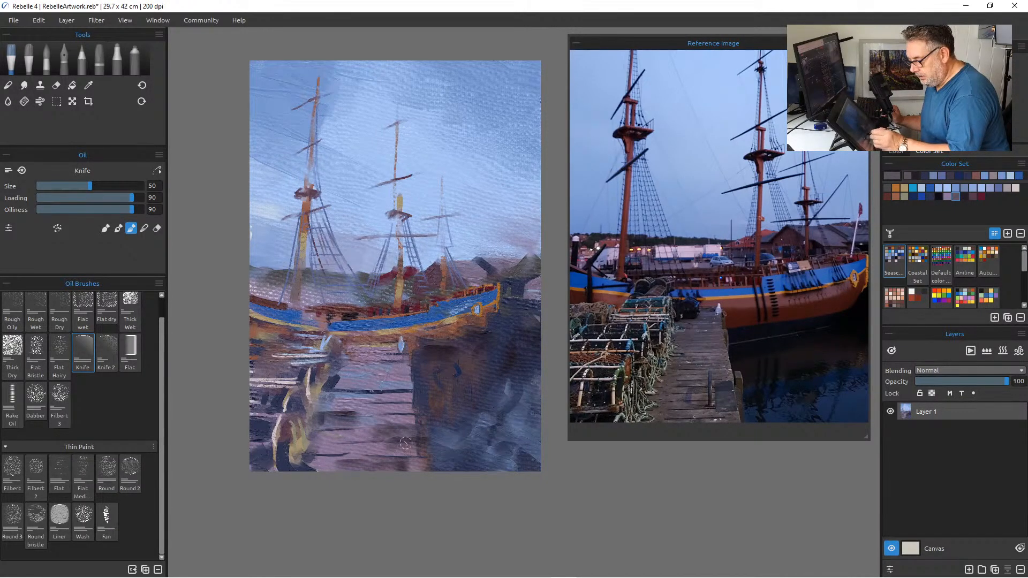
{"action": "left_click", "coordinate": [904, 196]}
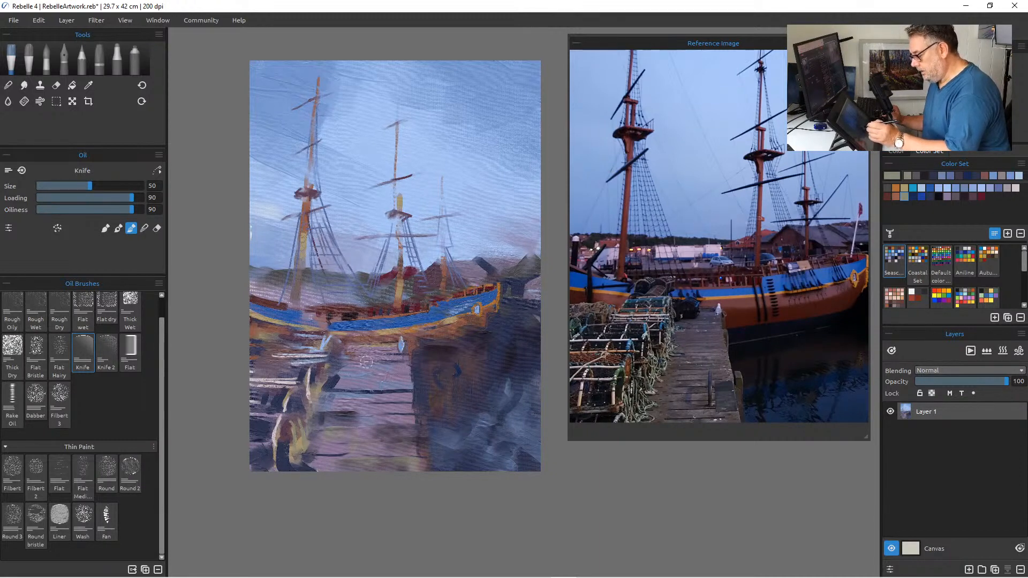
Reduce the brush to size 30 and paint grey-green accents down the pier's water-side edge.
{"action": "key", "text": "bracketleft"}
{"action": "key", "text": "bracketleft"}
{"action": "key", "text": "bracketleft"}
{"action": "key", "text": "bracketleft"}
{"action": "left_click_drag", "start_coordinate": [413, 367], "coordinate": [416, 389]}
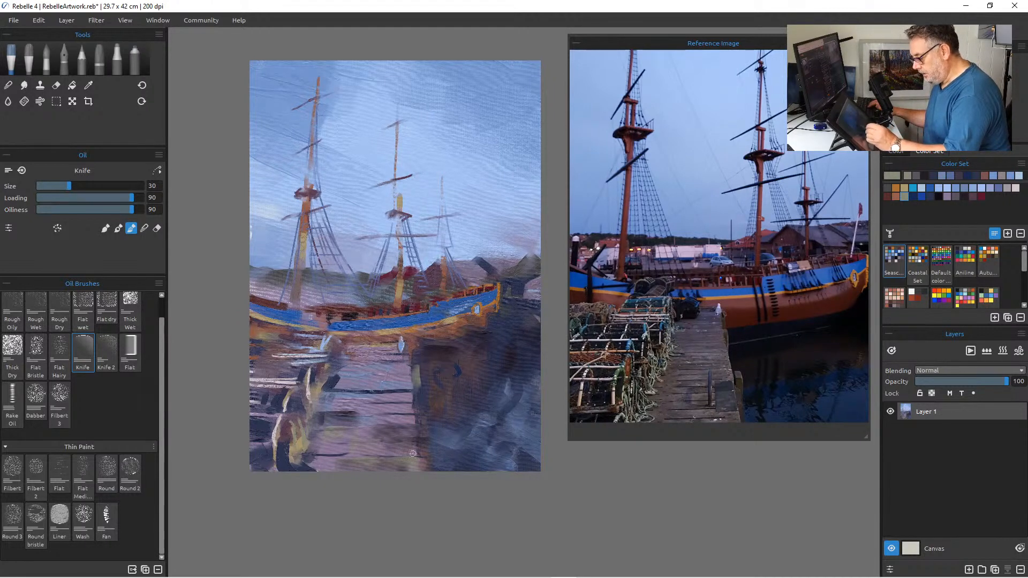
{"action": "left_click_drag", "start_coordinate": [421, 429], "coordinate": [422, 454]}
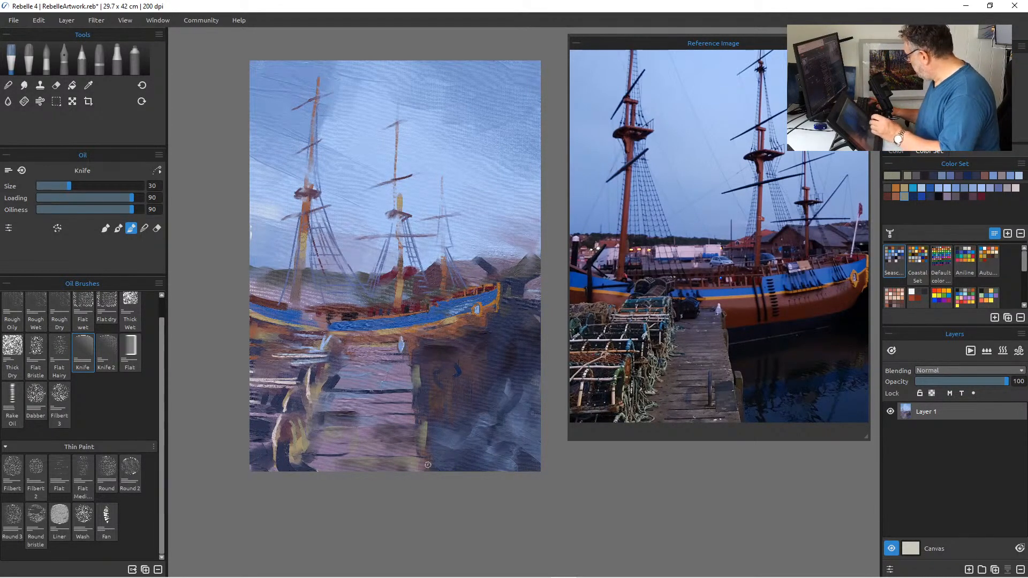
Pick a dark muted purple, shrink the brush and run a long stroke down the pier's water-side edge.
{"action": "key", "text": "bracketright"}
{"action": "key", "text": "bracketright"}
{"action": "key", "text": "bracketright"}
{"action": "key", "text": "bracketright"}
{"action": "key", "text": "bracketright"}
{"action": "key", "text": "bracketright"}
{"action": "key", "text": "bracketright"}
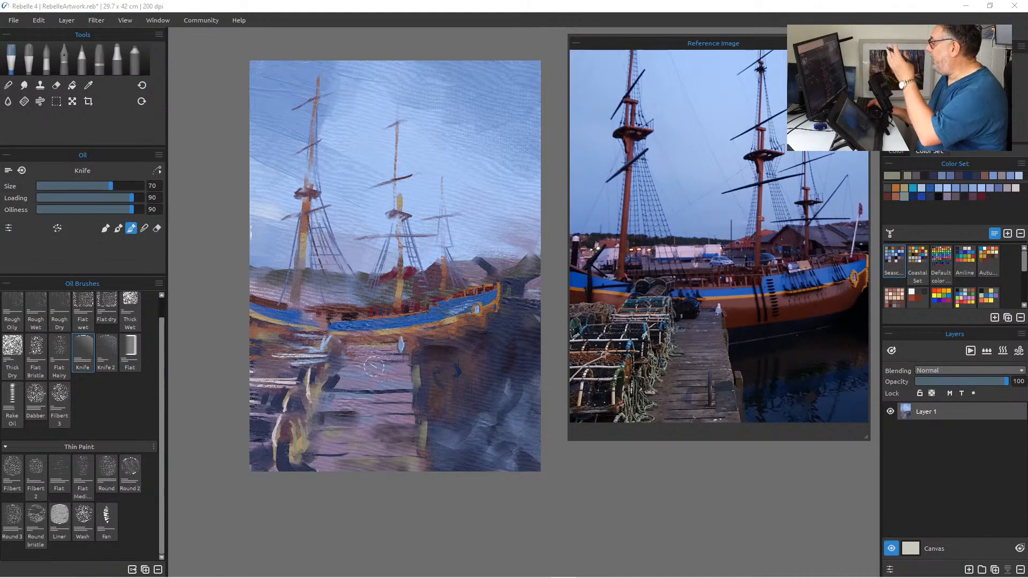
{"action": "left_click", "coordinate": [887, 196]}
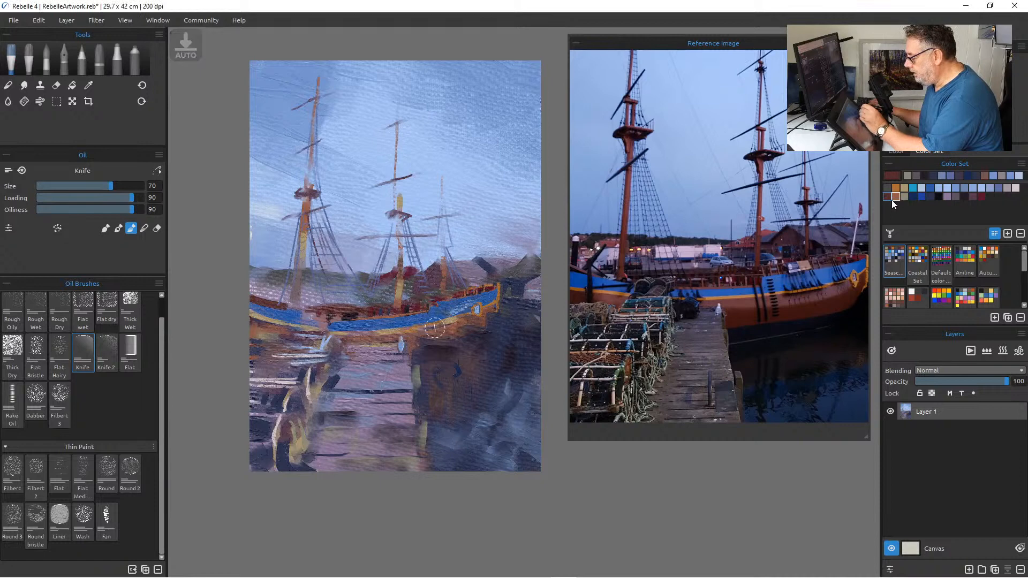
{"action": "left_click", "coordinate": [974, 197]}
{"action": "key", "text": "bracketleft"}
{"action": "key", "text": "bracketleft"}
{"action": "key", "text": "bracketleft"}
{"action": "key", "text": "bracketleft"}
{"action": "key", "text": "bracketleft"}
{"action": "key", "text": "bracketleft"}
{"action": "key", "text": "bracketleft"}
{"action": "left_click_drag", "start_coordinate": [416, 378], "coordinate": [419, 461]}
Accent the pier's water-side edge at size 18 with fine dark red, deep blue and dark grey strokes.
{"action": "key", "text": "bracketleft"}
{"action": "key", "text": "bracketleft"}
{"action": "key", "text": "bracketleft"}
{"action": "key", "text": "bracketleft"}
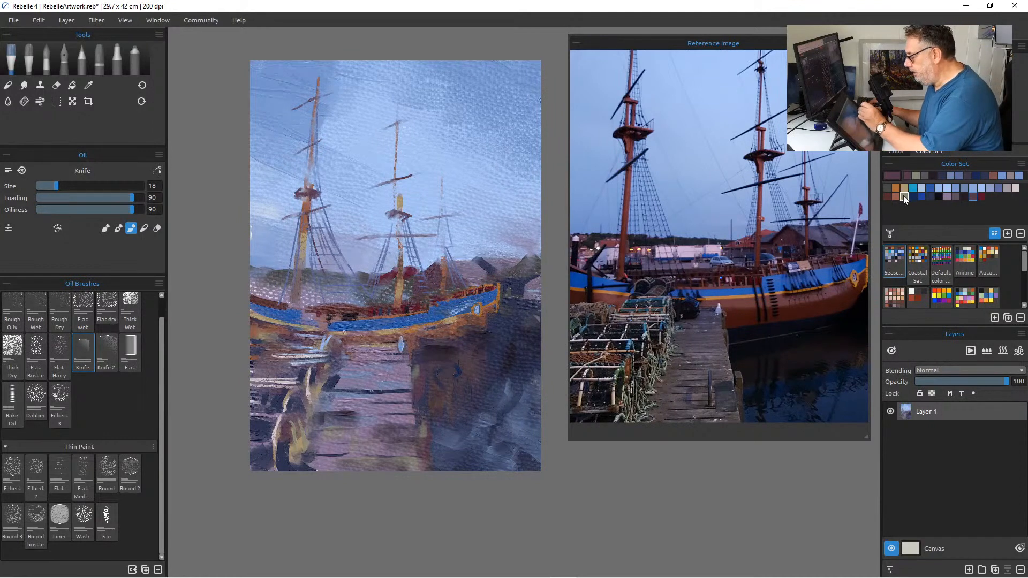
{"action": "left_click", "coordinate": [889, 196]}
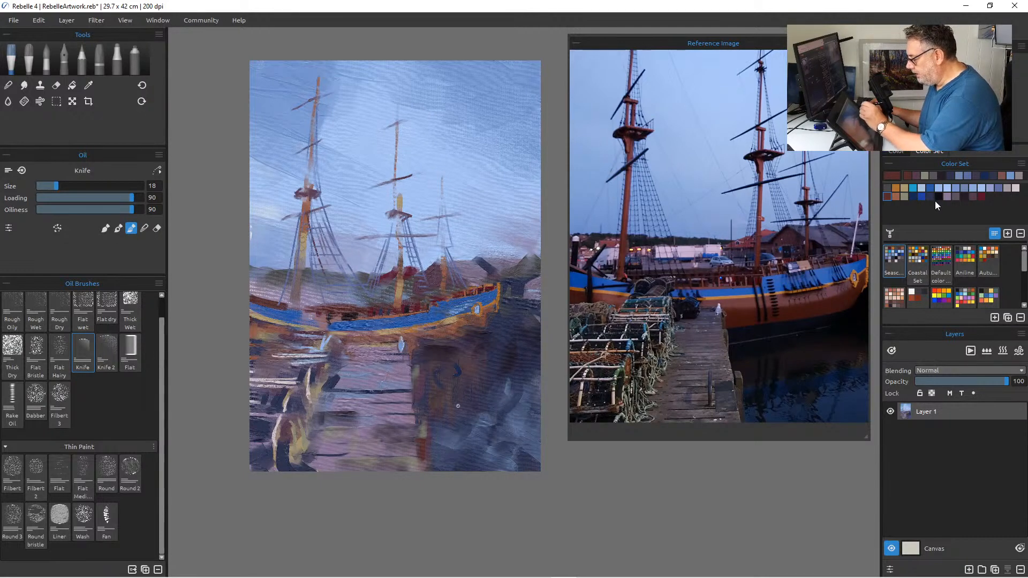
{"action": "left_click", "coordinate": [913, 195]}
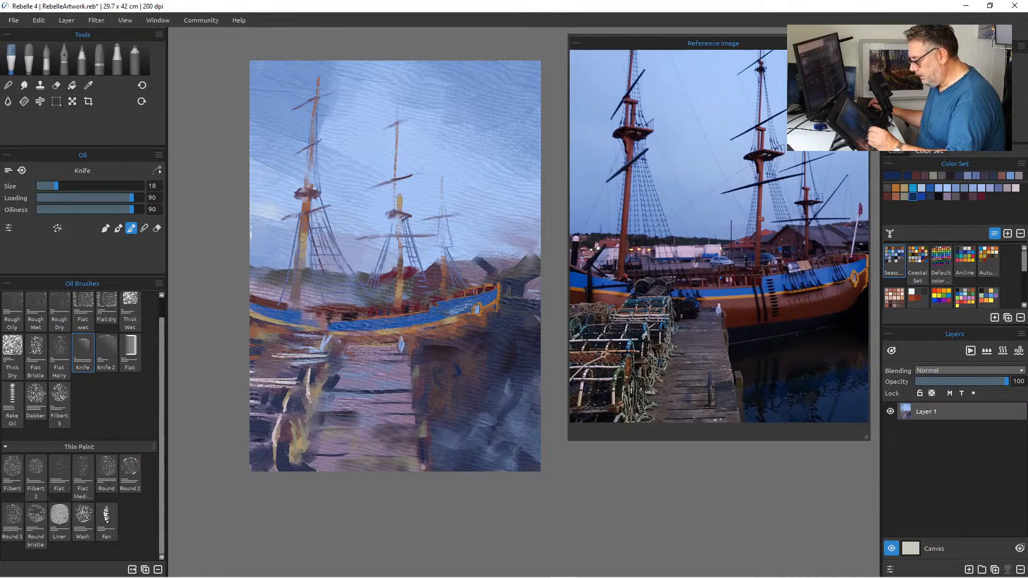
{"action": "left_click", "coordinate": [886, 190]}
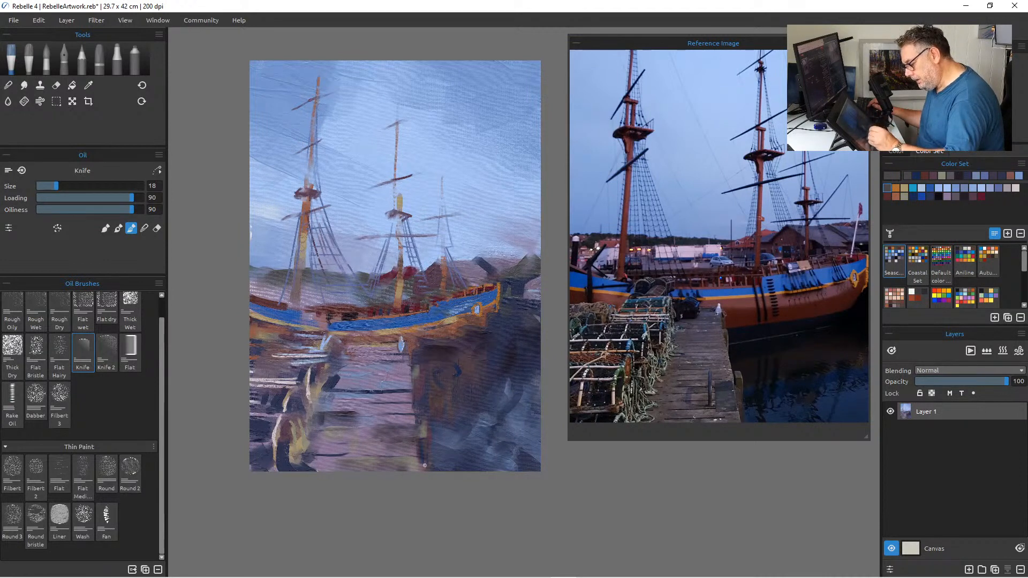
{"action": "left_click_drag", "start_coordinate": [411, 369], "coordinate": [415, 401]}
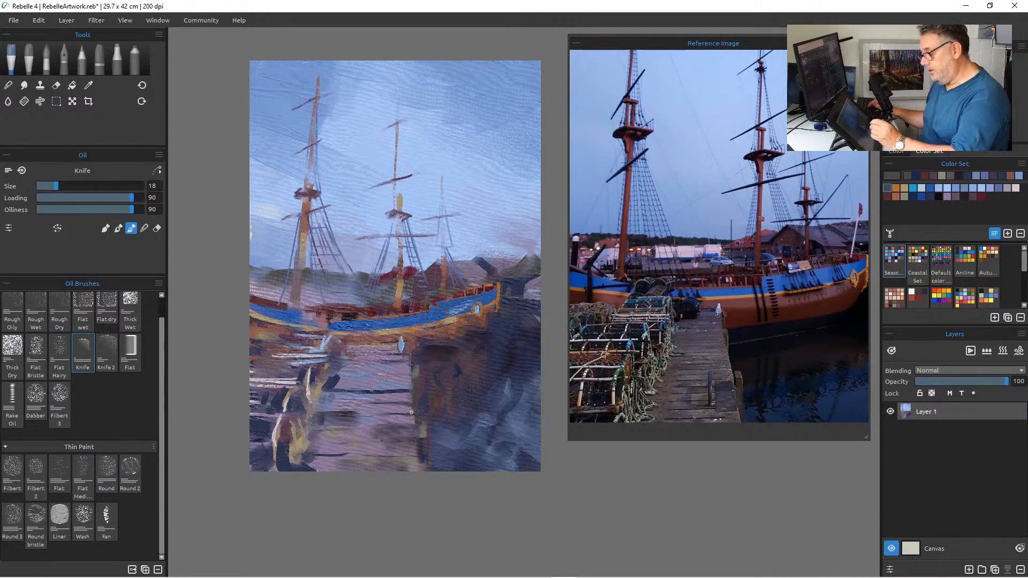
Set the brush to size 16 and touch up the lower post at the pier's edge with tones sampled from it.
{"action": "key", "text": "bracketleft"}
{"action": "key", "text": "bracketleft"}
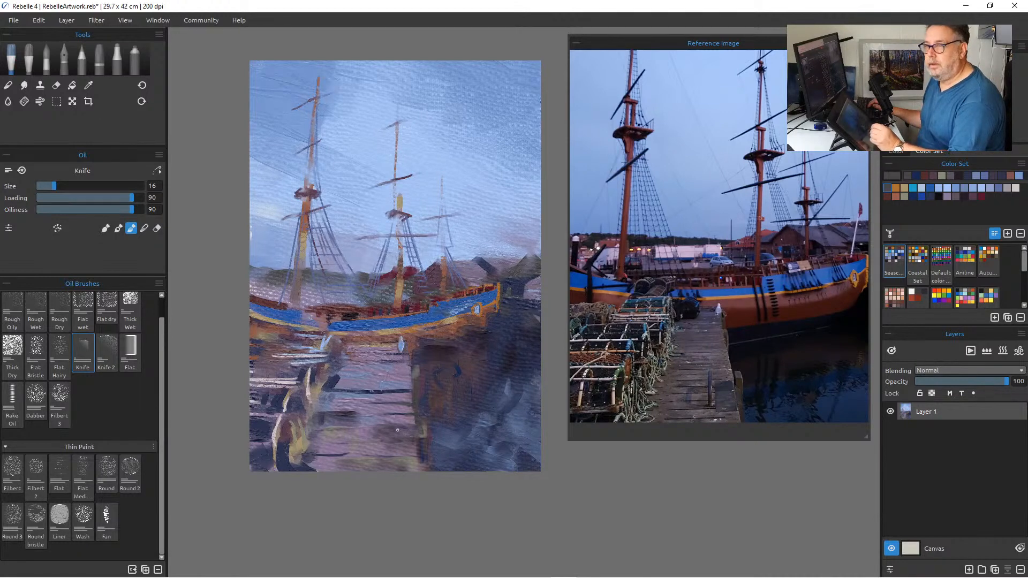
{"action": "key", "text": "i"}
{"action": "left_click", "coordinate": [423, 436]}
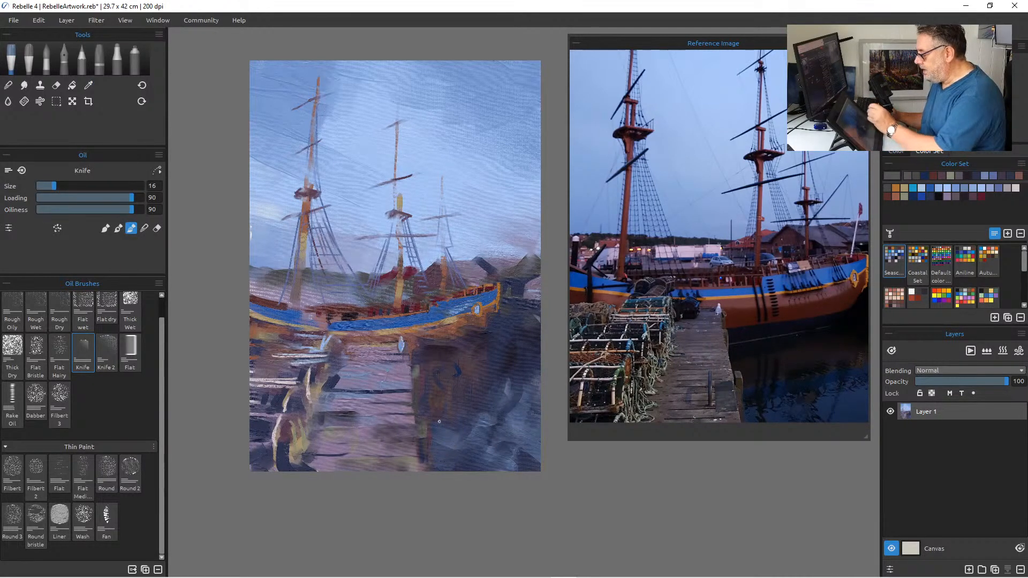
{"action": "left_click", "coordinate": [953, 176]}
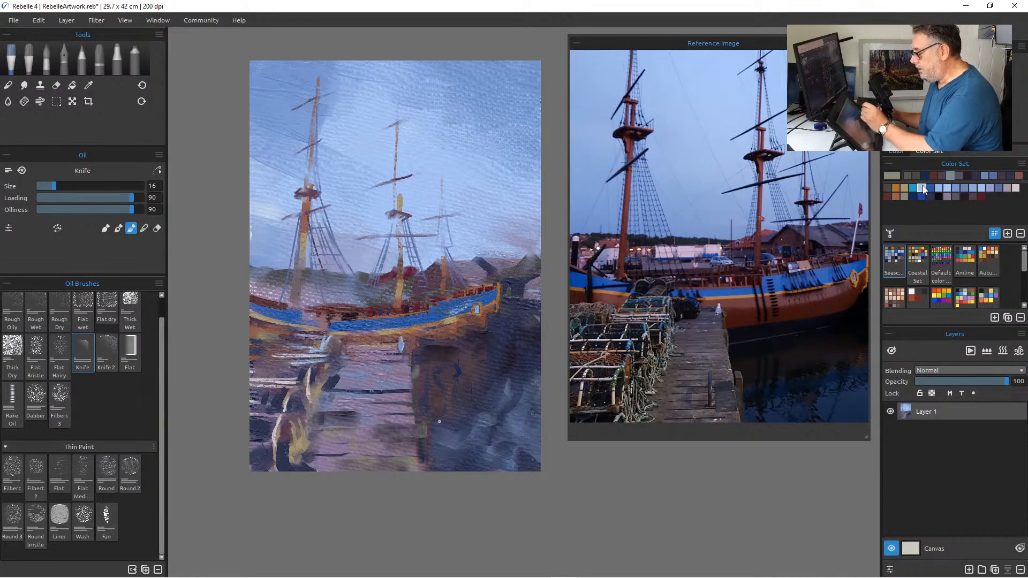
{"action": "left_click", "coordinate": [420, 422], "text": "alt"}
{"action": "left_click_drag", "start_coordinate": [419, 418], "coordinate": [421, 430]}
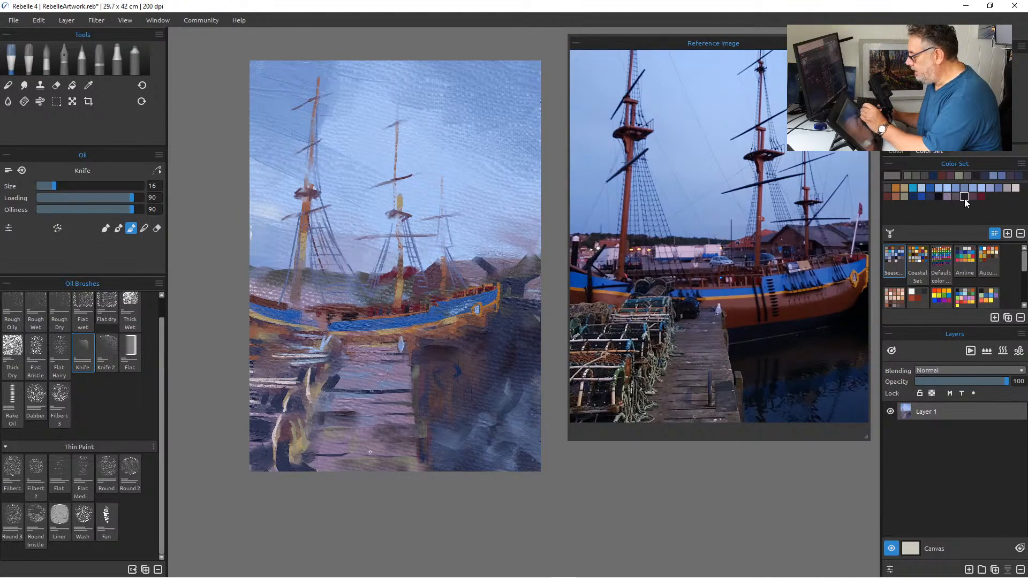
Pick a dark muted blue and paint size 30 strokes into the water reflection beside the pier.
{"action": "left_click", "coordinate": [985, 177]}
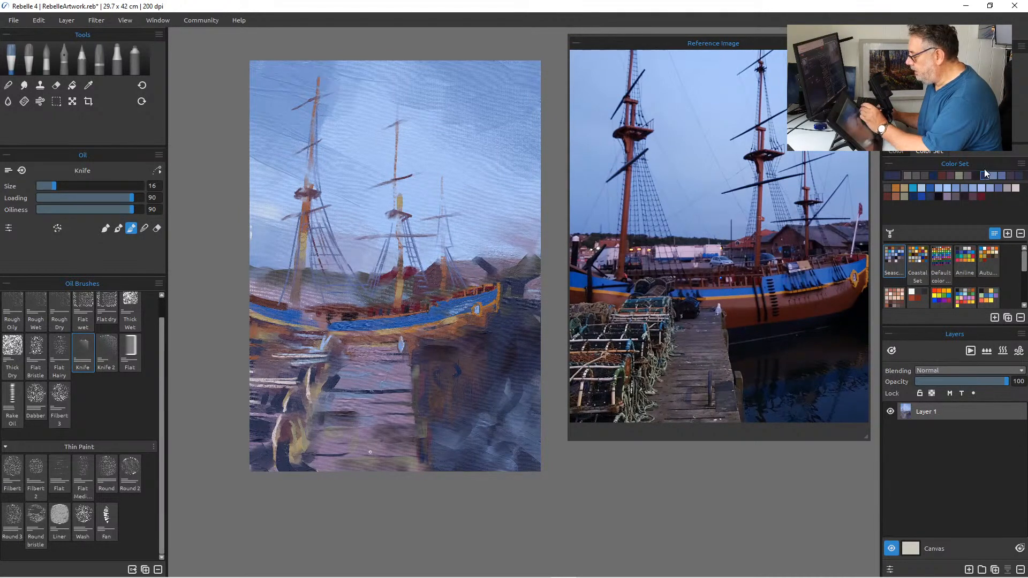
{"action": "key", "text": "]"}
{"action": "key", "text": "]"}
{"action": "key", "text": "]"}
{"action": "key", "text": "]"}
{"action": "key", "text": "]"}
{"action": "key", "text": "]"}
{"action": "key", "text": "]"}
{"action": "key", "text": "]"}
{"action": "key", "text": "]"}
{"action": "key", "text": "]"}
{"action": "key", "text": "]"}
{"action": "key", "text": "]"}
{"action": "key", "text": "]"}
{"action": "key", "text": "]"}
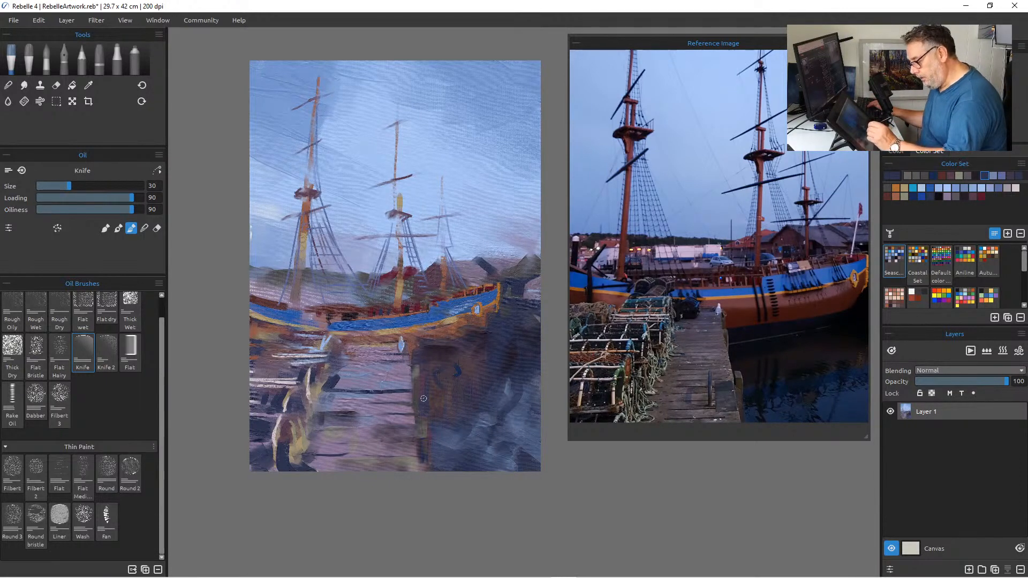
{"action": "mouse_move", "coordinate": [427, 363]}
{"action": "left_mouse_down"}
{"action": "mouse_move", "coordinate": [430, 405]}
{"action": "mouse_move", "coordinate": [423, 355]}
{"action": "left_mouse_up"}
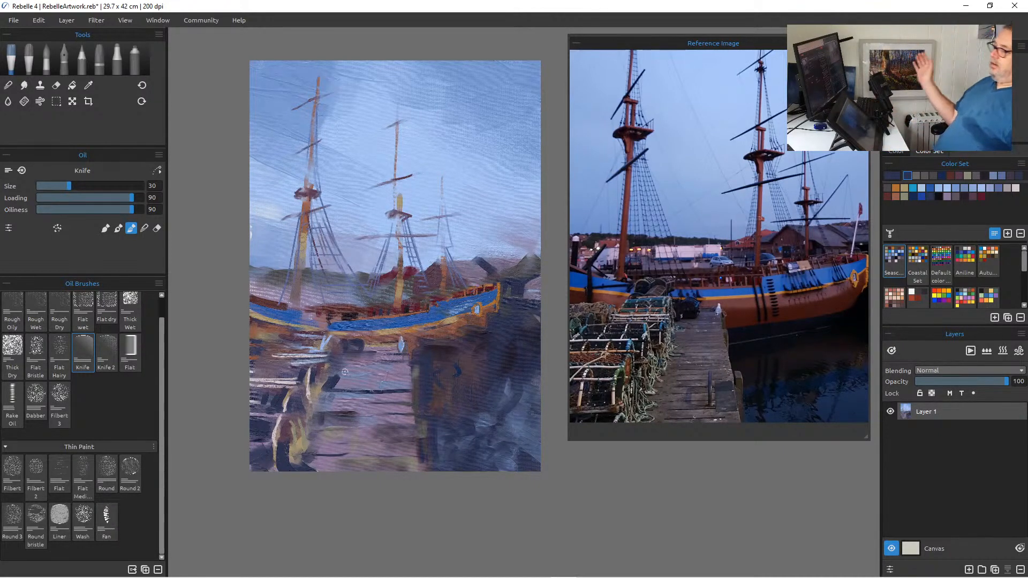
Sample mauve from the pier and red-brown from the hull for touch-ups, and add deep blue strokes over the lobster pots.
{"action": "left_click", "coordinate": [368, 349], "text": "alt"}
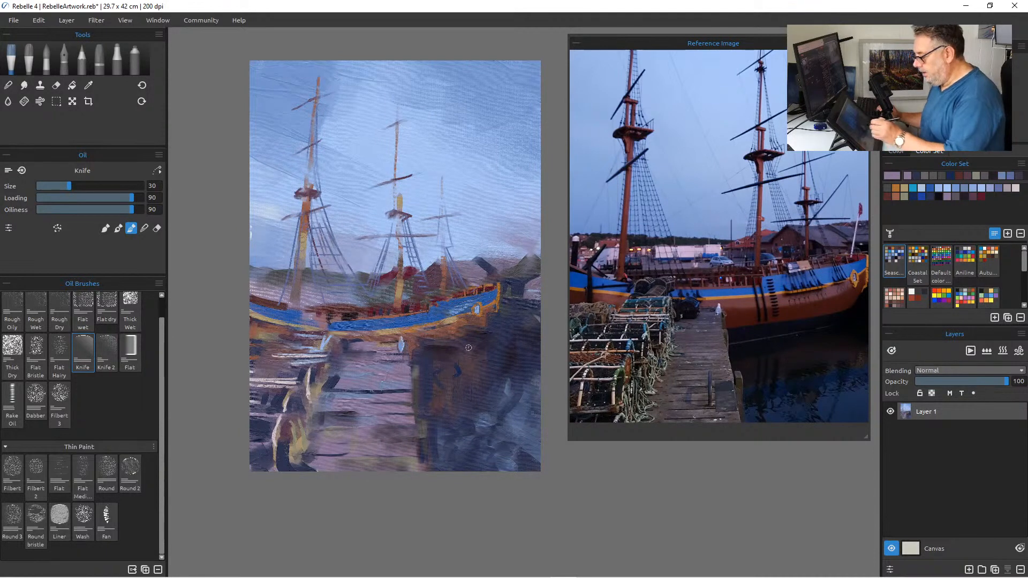
{"action": "left_click", "coordinate": [471, 323], "text": "alt"}
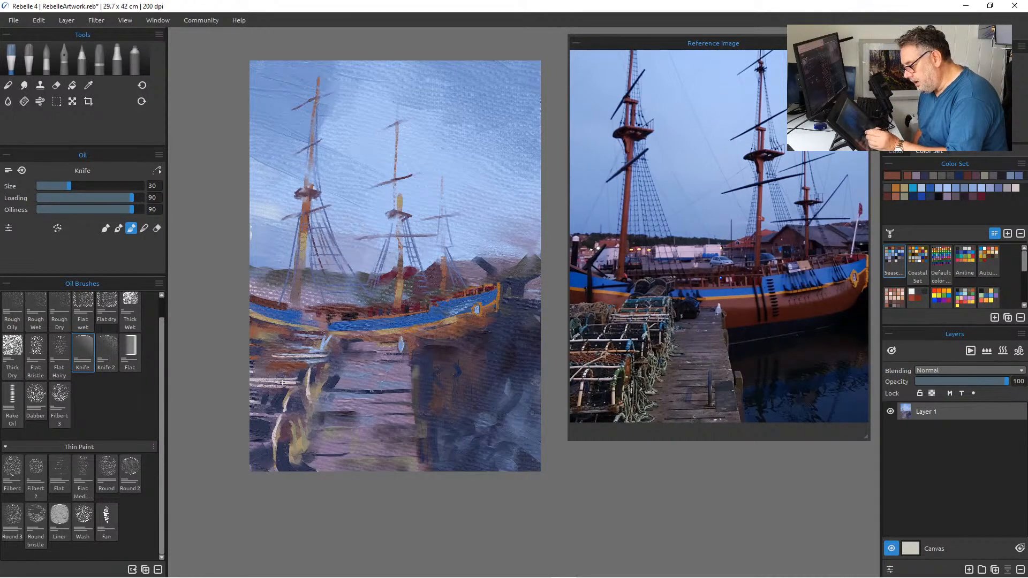
{"action": "left_click", "coordinate": [913, 197]}
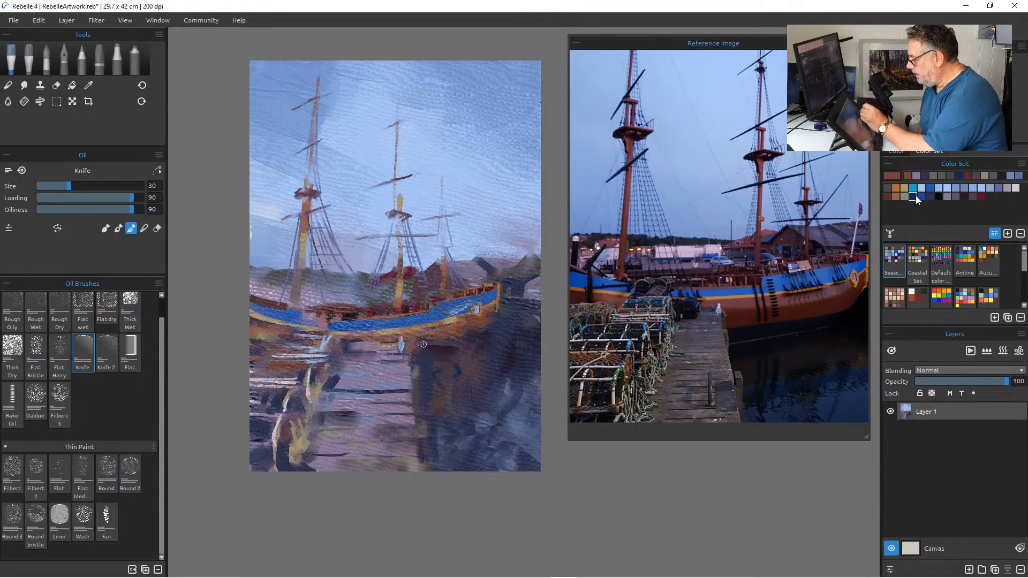
{"action": "left_click_drag", "start_coordinate": [309, 360], "coordinate": [276, 368]}
{"action": "left_click_drag", "start_coordinate": [301, 369], "coordinate": [290, 373]}
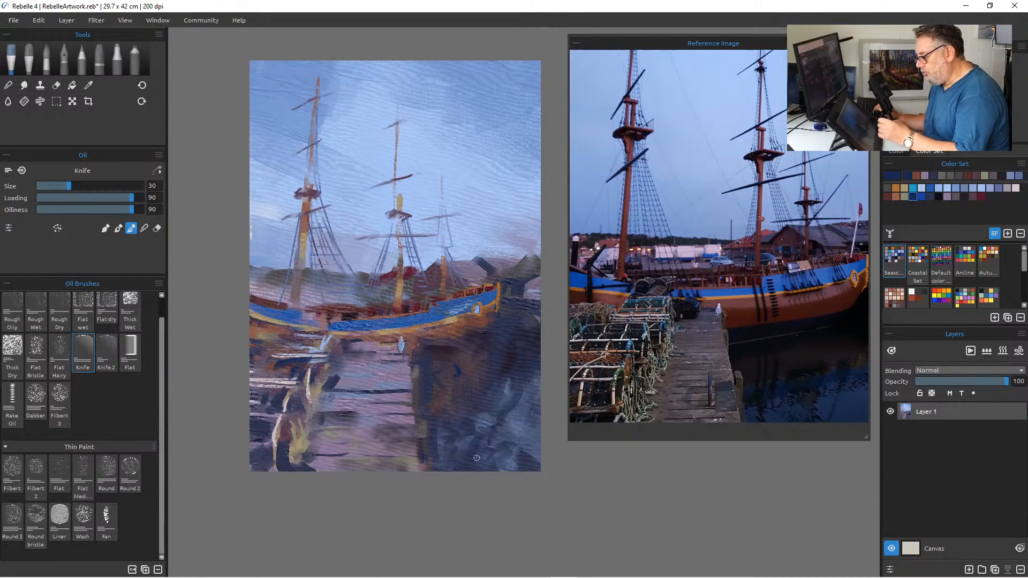
Paint mid-blue sky reflections at size 50 in the foreground water and darken the water above with a sampled dark tone.
{"action": "left_click", "coordinate": [956, 188]}
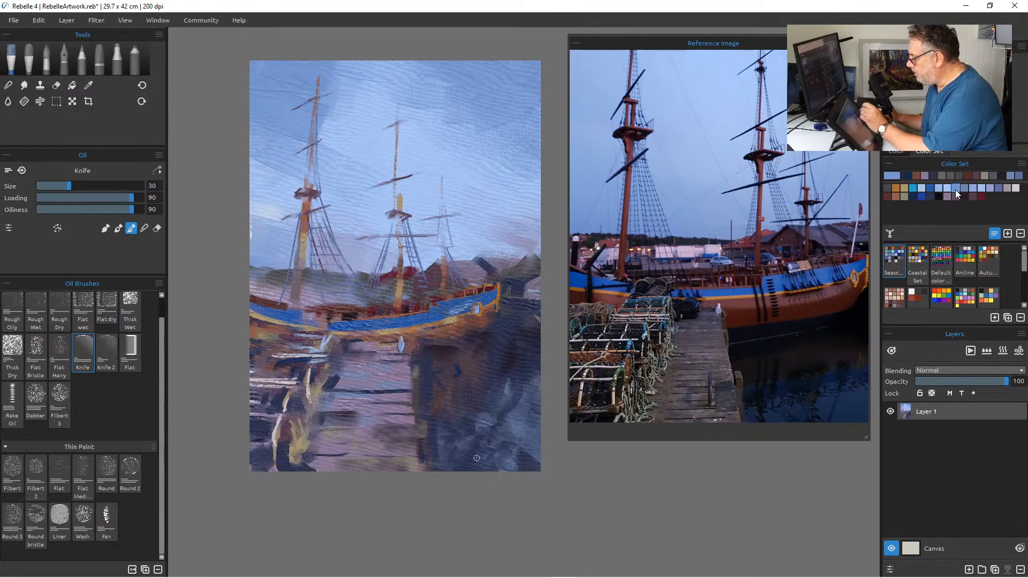
{"action": "key", "text": "]"}
{"action": "key", "text": "]"}
{"action": "key", "text": "]"}
{"action": "key", "text": "]"}
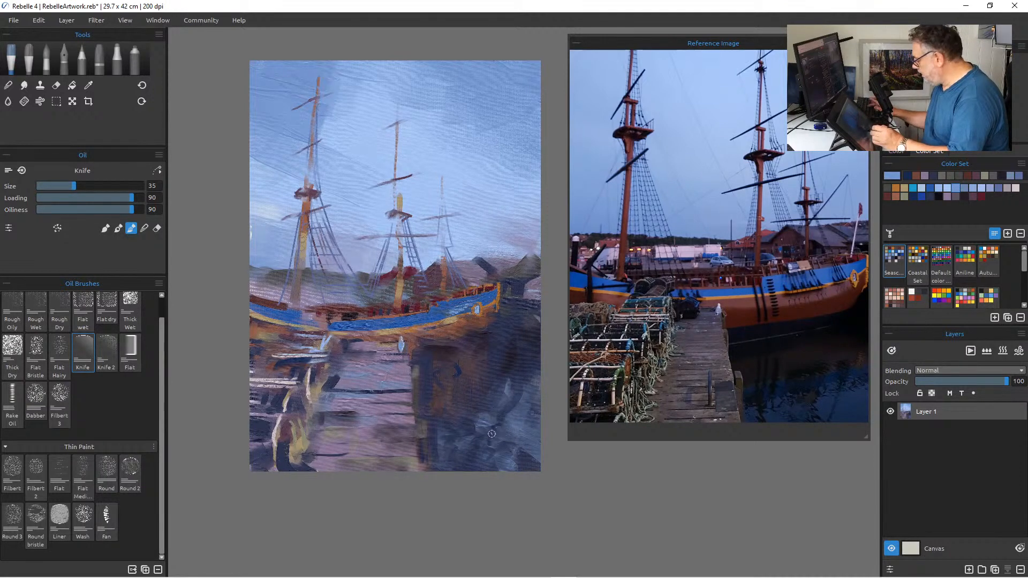
{"action": "mouse_move", "coordinate": [517, 423]}
{"action": "left_mouse_down"}
{"action": "mouse_move", "coordinate": [513, 464]}
{"action": "mouse_move", "coordinate": [492, 433]}
{"action": "mouse_move", "coordinate": [505, 420]}
{"action": "mouse_move", "coordinate": [513, 428]}
{"action": "mouse_move", "coordinate": [501, 435]}
{"action": "mouse_move", "coordinate": [512, 443]}
{"action": "mouse_move", "coordinate": [486, 451]}
{"action": "mouse_move", "coordinate": [480, 474]}
{"action": "left_mouse_up"}
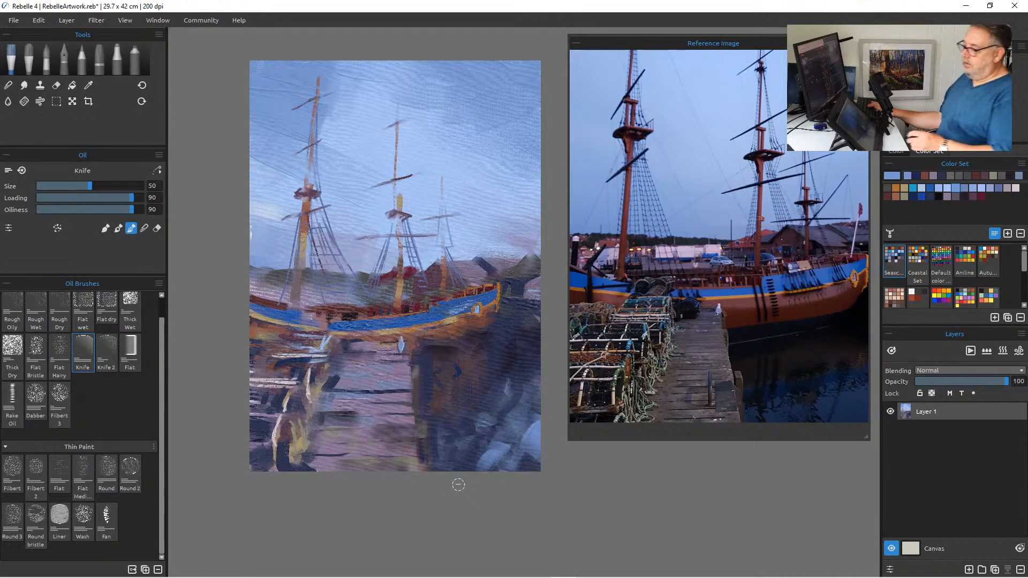
{"action": "left_click", "coordinate": [514, 354], "text": "alt"}
{"action": "mouse_move", "coordinate": [534, 384]}
{"action": "left_mouse_down"}
{"action": "mouse_move", "coordinate": [542, 403]}
{"action": "mouse_move", "coordinate": [526, 403]}
{"action": "mouse_move", "coordinate": [530, 416]}
{"action": "mouse_move", "coordinate": [502, 432]}
{"action": "mouse_move", "coordinate": [513, 399]}
{"action": "mouse_move", "coordinate": [541, 385]}
{"action": "mouse_move", "coordinate": [512, 348]}
{"action": "mouse_move", "coordinate": [513, 381]}
{"action": "mouse_move", "coordinate": [499, 399]}
{"action": "left_mouse_up"}
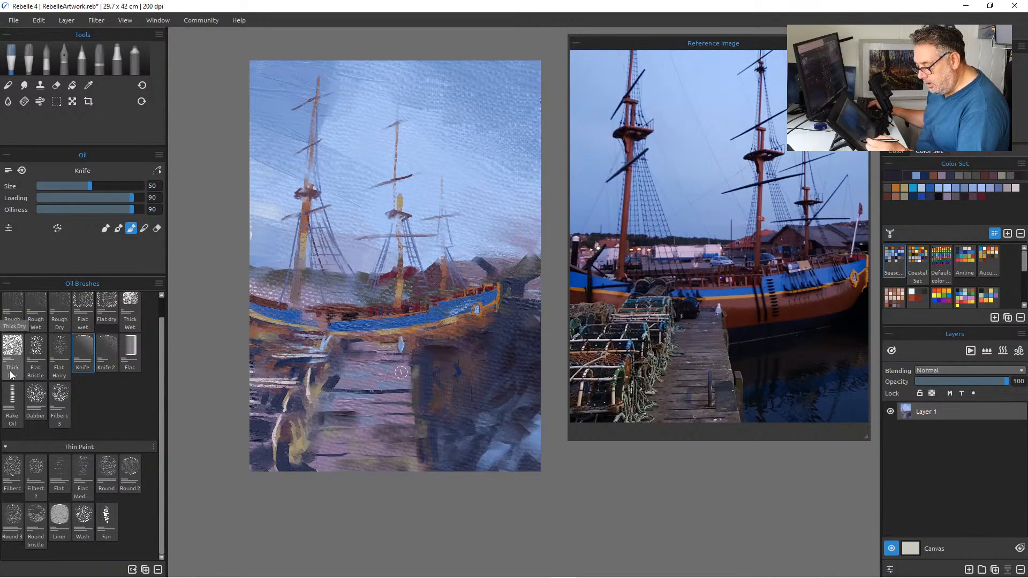
Sign the painting in the foreground water with the thin-paint Filbert at size 16, using mauve sampled from the pier.
{"action": "scroll", "coordinate": [160, 365], "scroll_direction": "up", "scroll_amount": 2}
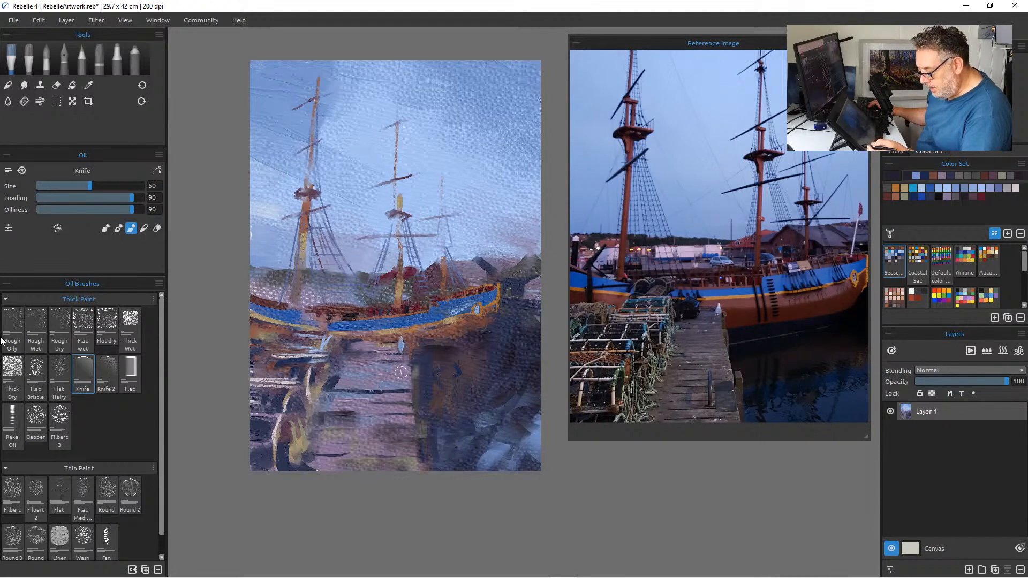
{"action": "left_click", "coordinate": [18, 493]}
{"action": "key", "text": "bracketleft"}
{"action": "key", "text": "bracketleft"}
{"action": "key", "text": "bracketleft"}
{"action": "key", "text": "bracketleft"}
{"action": "key", "text": "bracketleft"}
{"action": "key", "text": "bracketleft"}
{"action": "key", "text": "bracketleft"}
{"action": "key", "text": "bracketleft"}
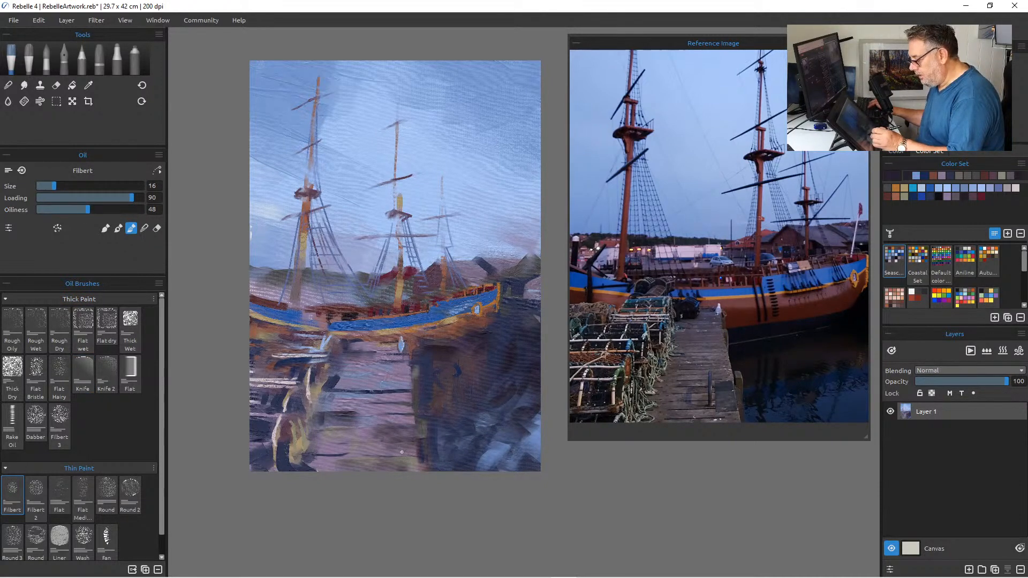
{"action": "left_click", "coordinate": [337, 449], "text": "alt"}
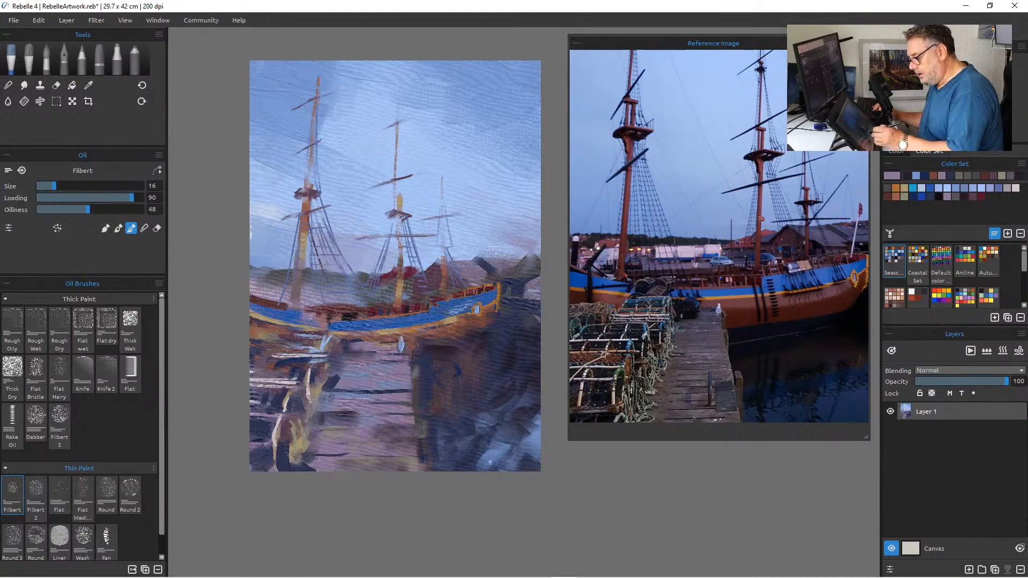
{"action": "left_click_drag", "start_coordinate": [464, 453], "coordinate": [476, 451]}
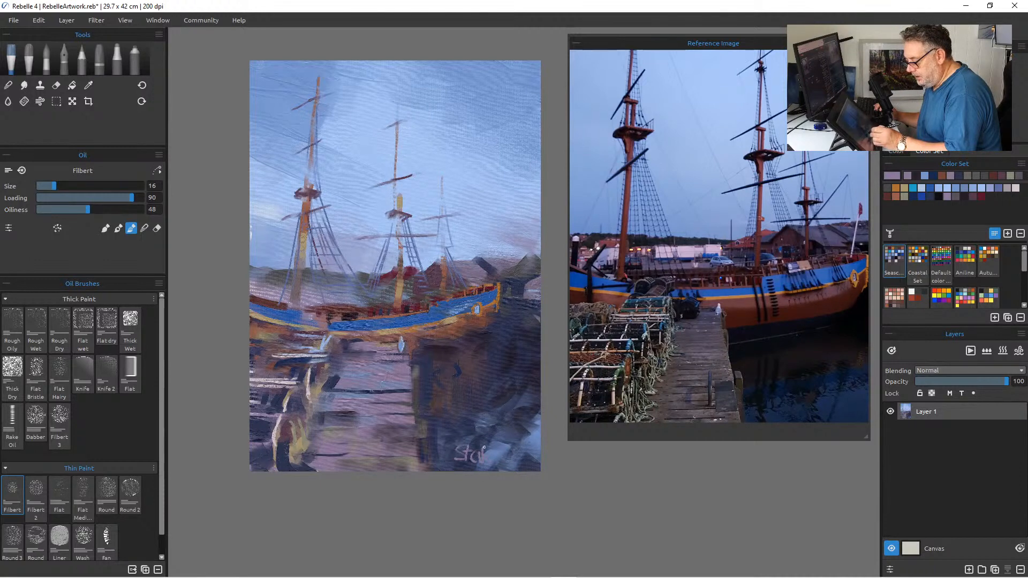